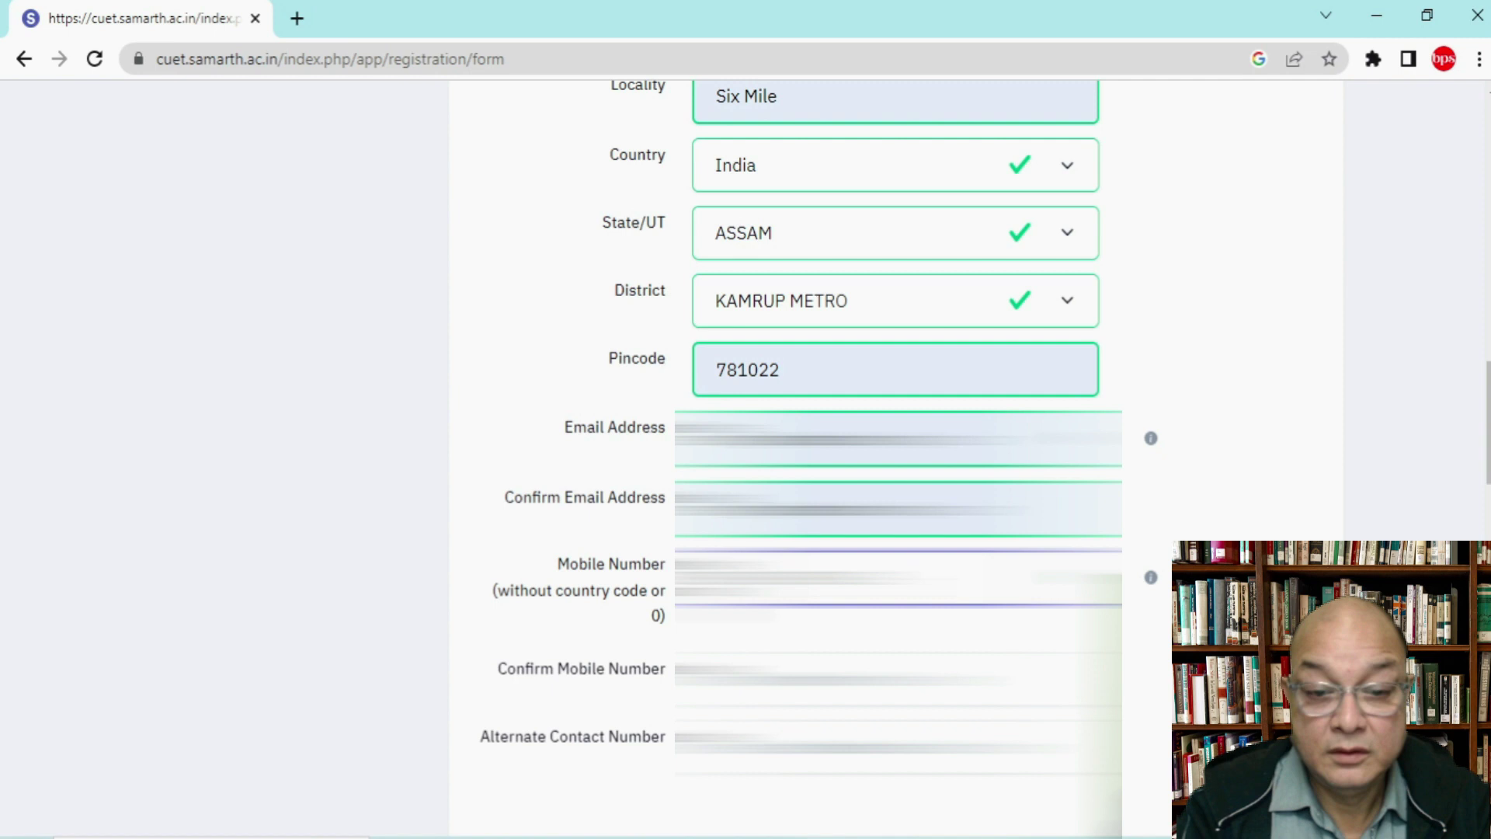
Step: Enter the confirm mobile number and the alternate contact number
{"action": "left_click", "coordinate": [893, 678]}
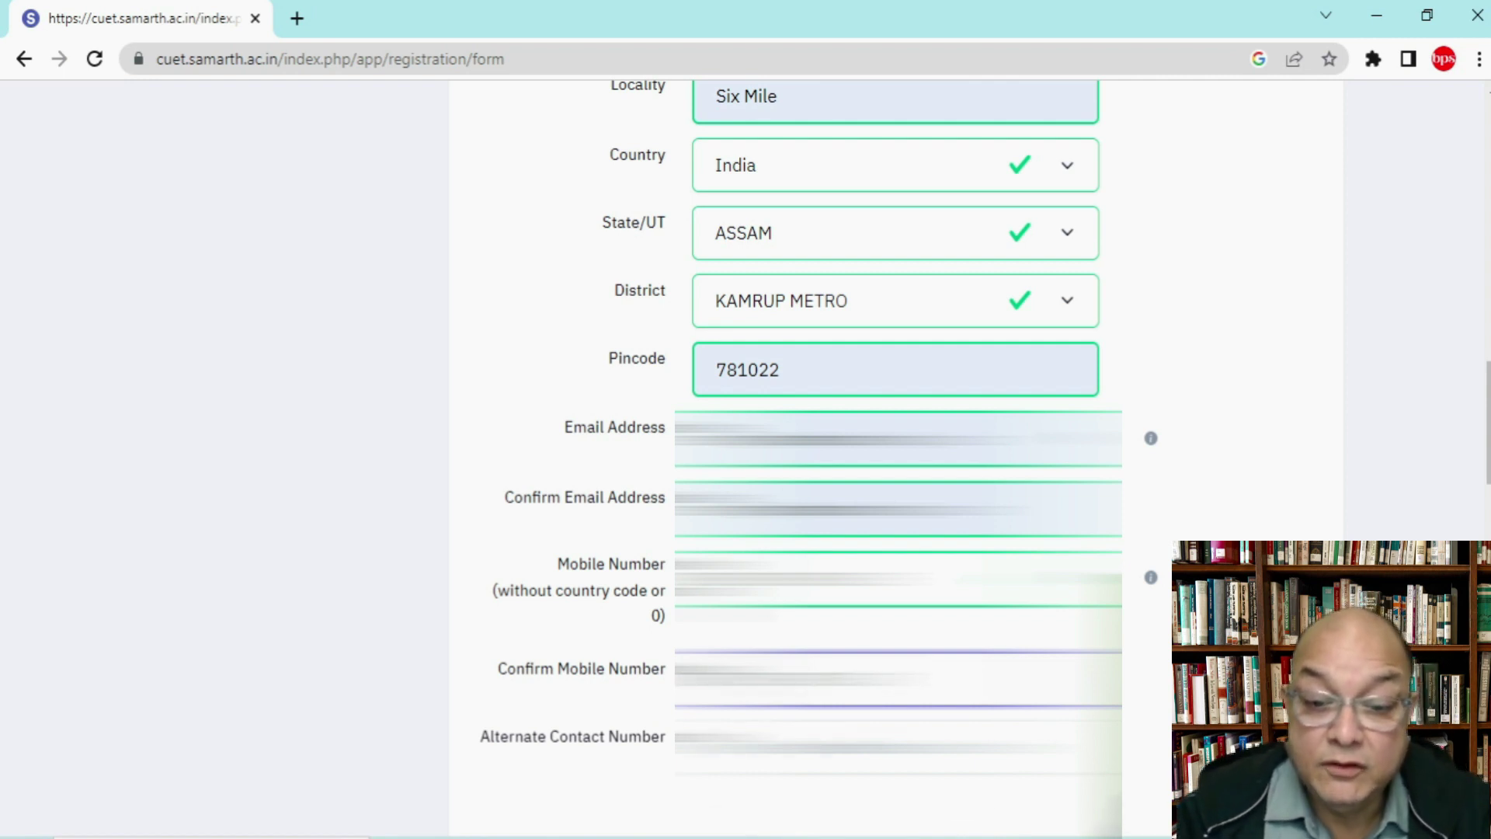
{"action": "left_click", "coordinate": [894, 748]}
{"action": "scroll", "coordinate": [893, 466], "scroll_direction": "down", "scroll_amount": 3}
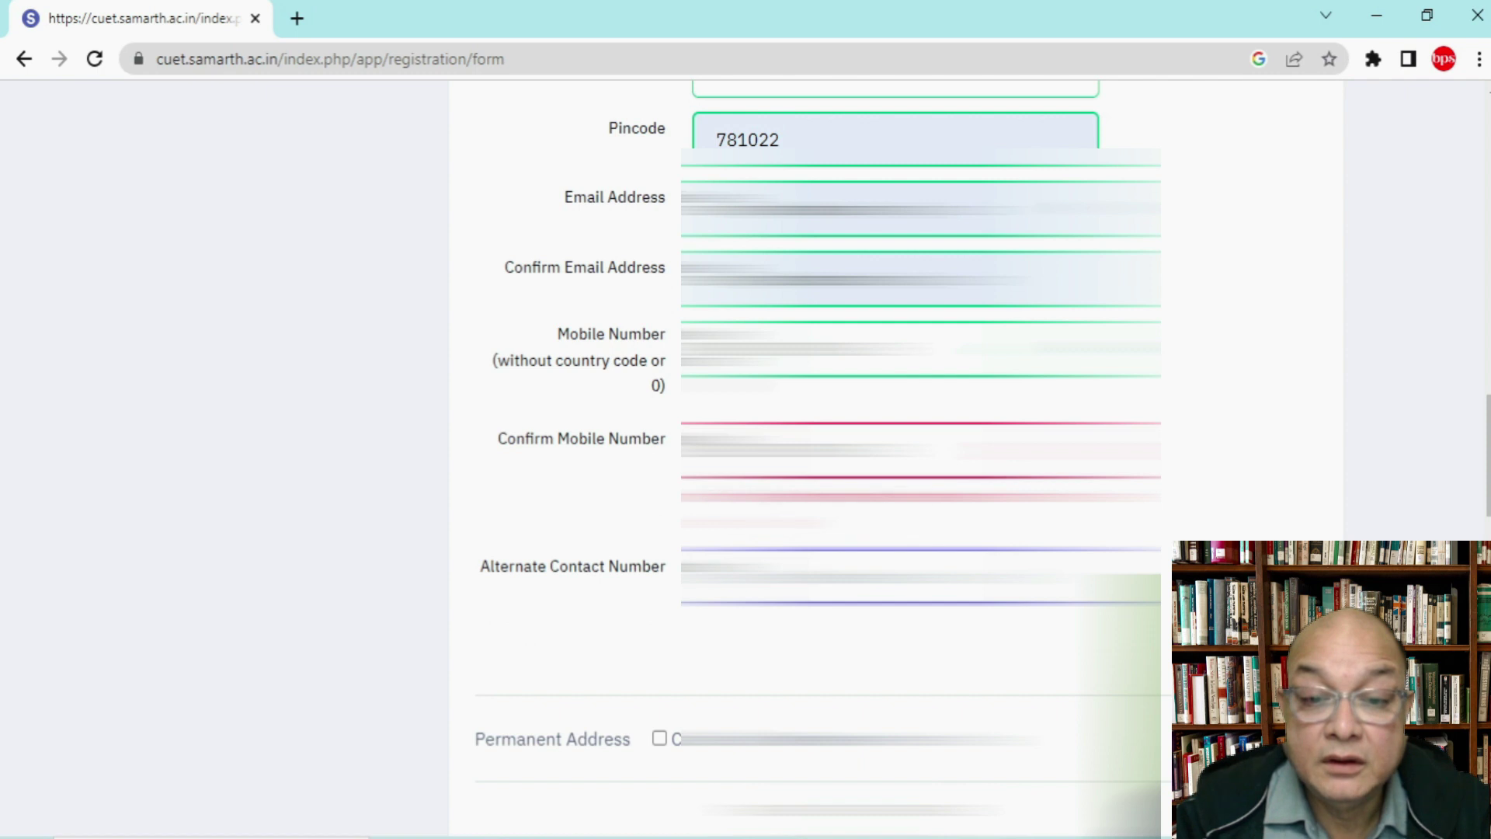
{"action": "key", "text": "Tab"}
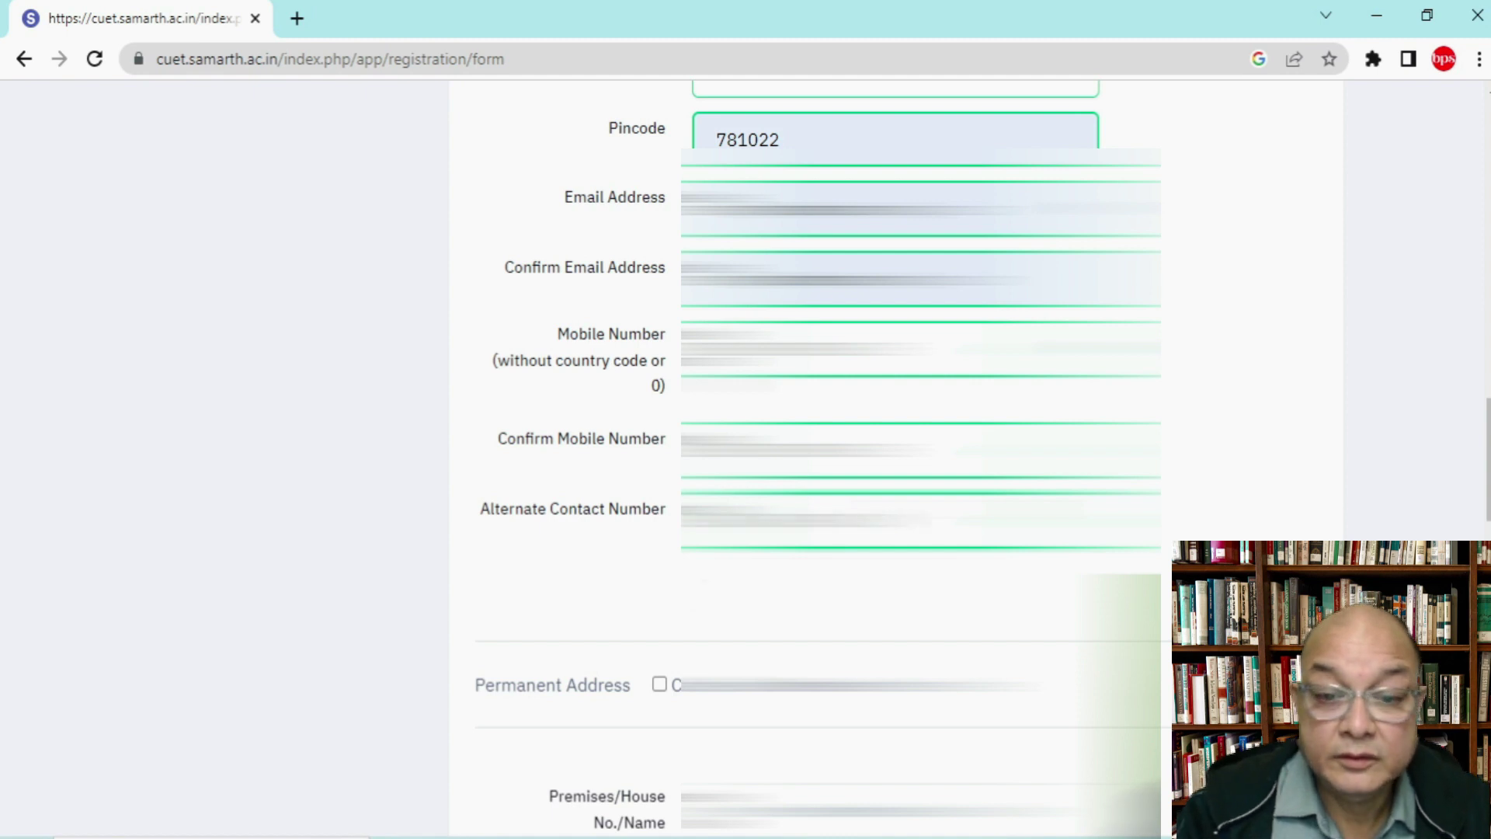
Step: Tick 'Click if Same As Present Address' so the permanent address copies the present one
{"action": "scroll", "coordinate": [1245, 485], "scroll_direction": "down", "scroll_amount": 1}
{"action": "scroll", "coordinate": [1245, 484], "scroll_direction": "down", "scroll_amount": 2}
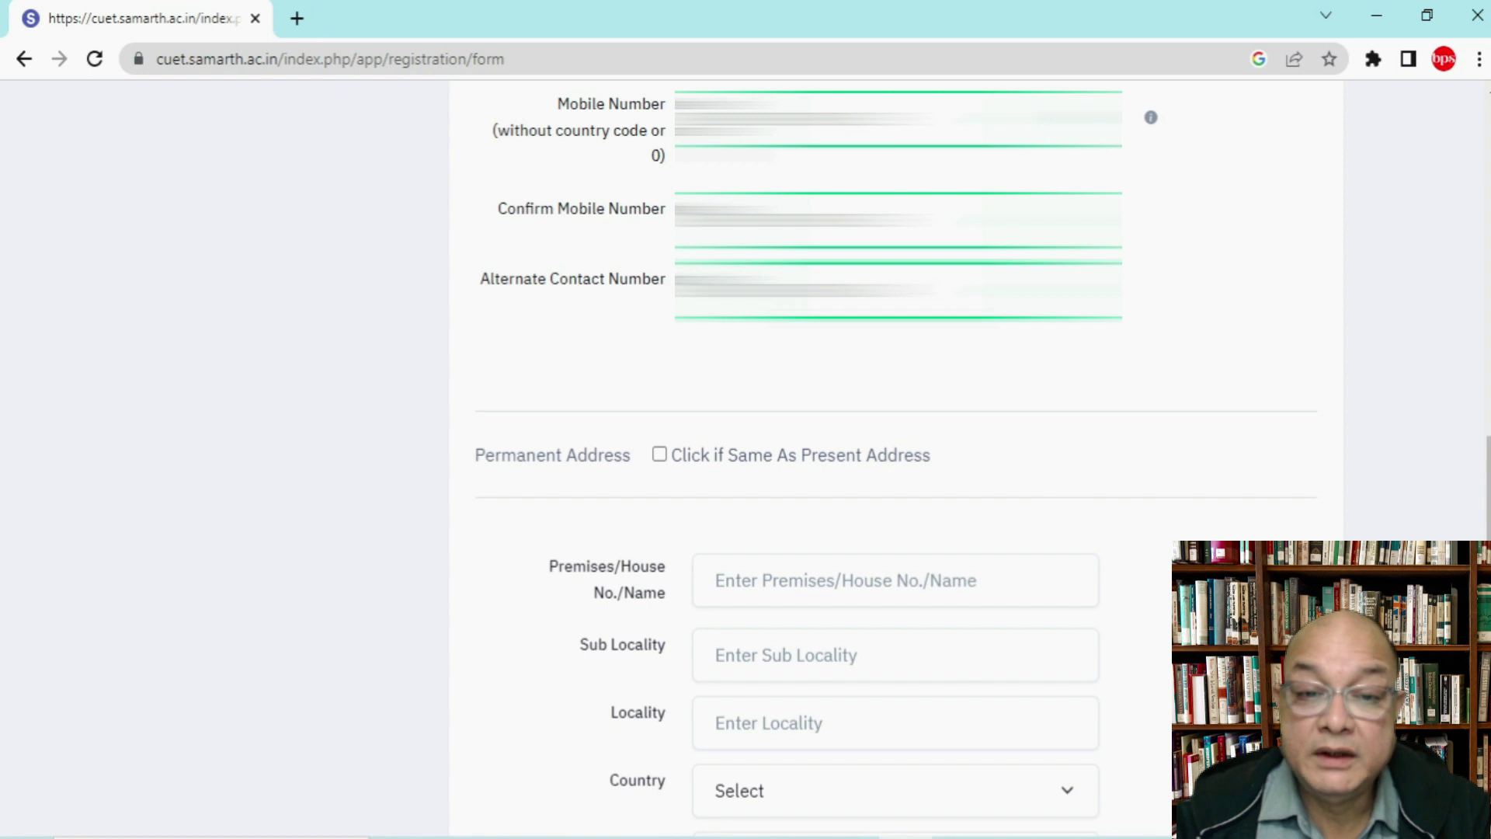
{"action": "left_click", "coordinate": [660, 458]}
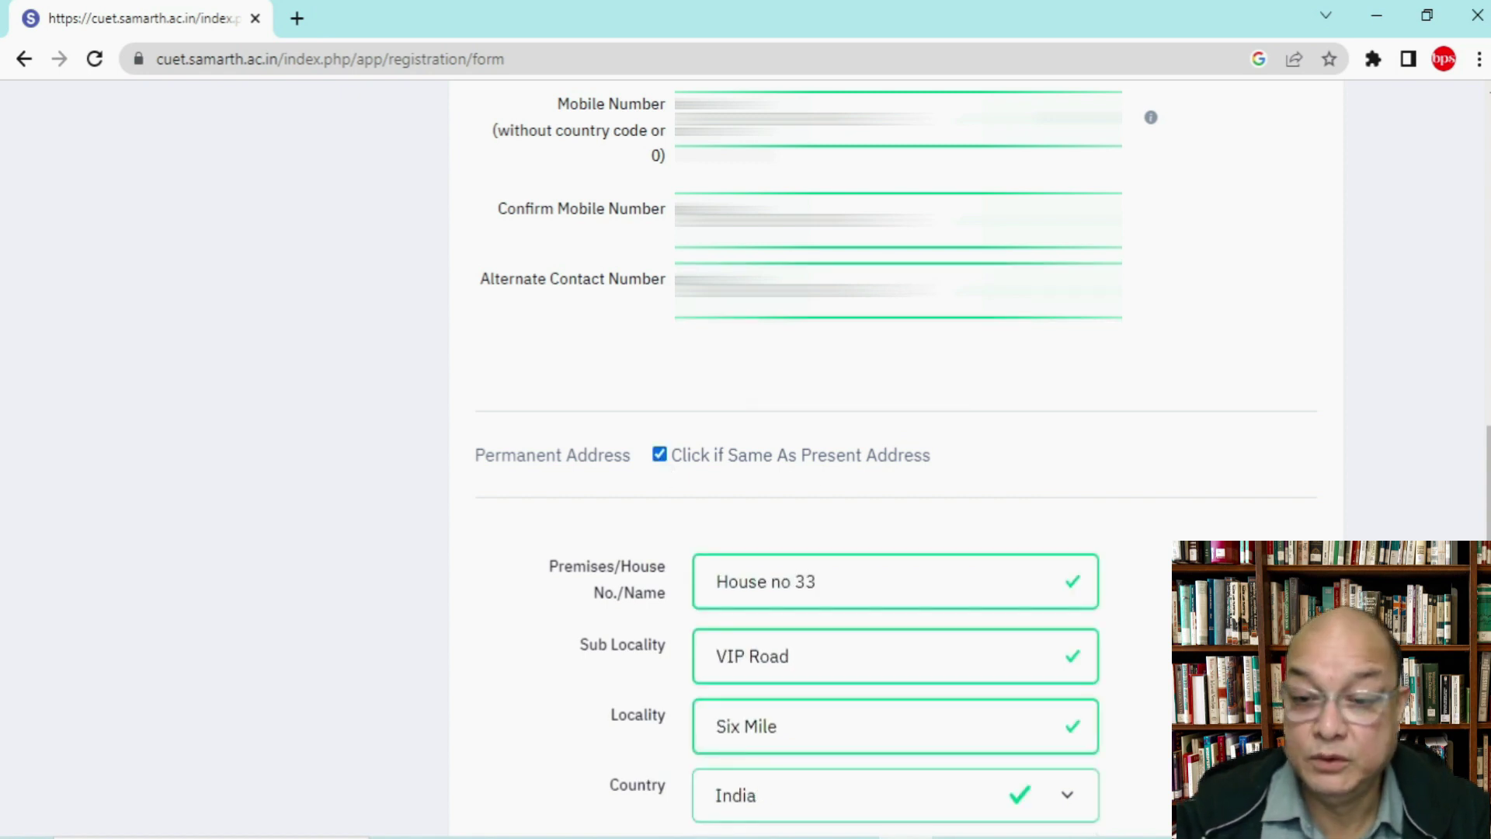
{"action": "scroll", "coordinate": [666, 466], "scroll_direction": "down", "scroll_amount": 5}
{"action": "scroll", "coordinate": [893, 466], "scroll_direction": "up", "scroll_amount": 4}
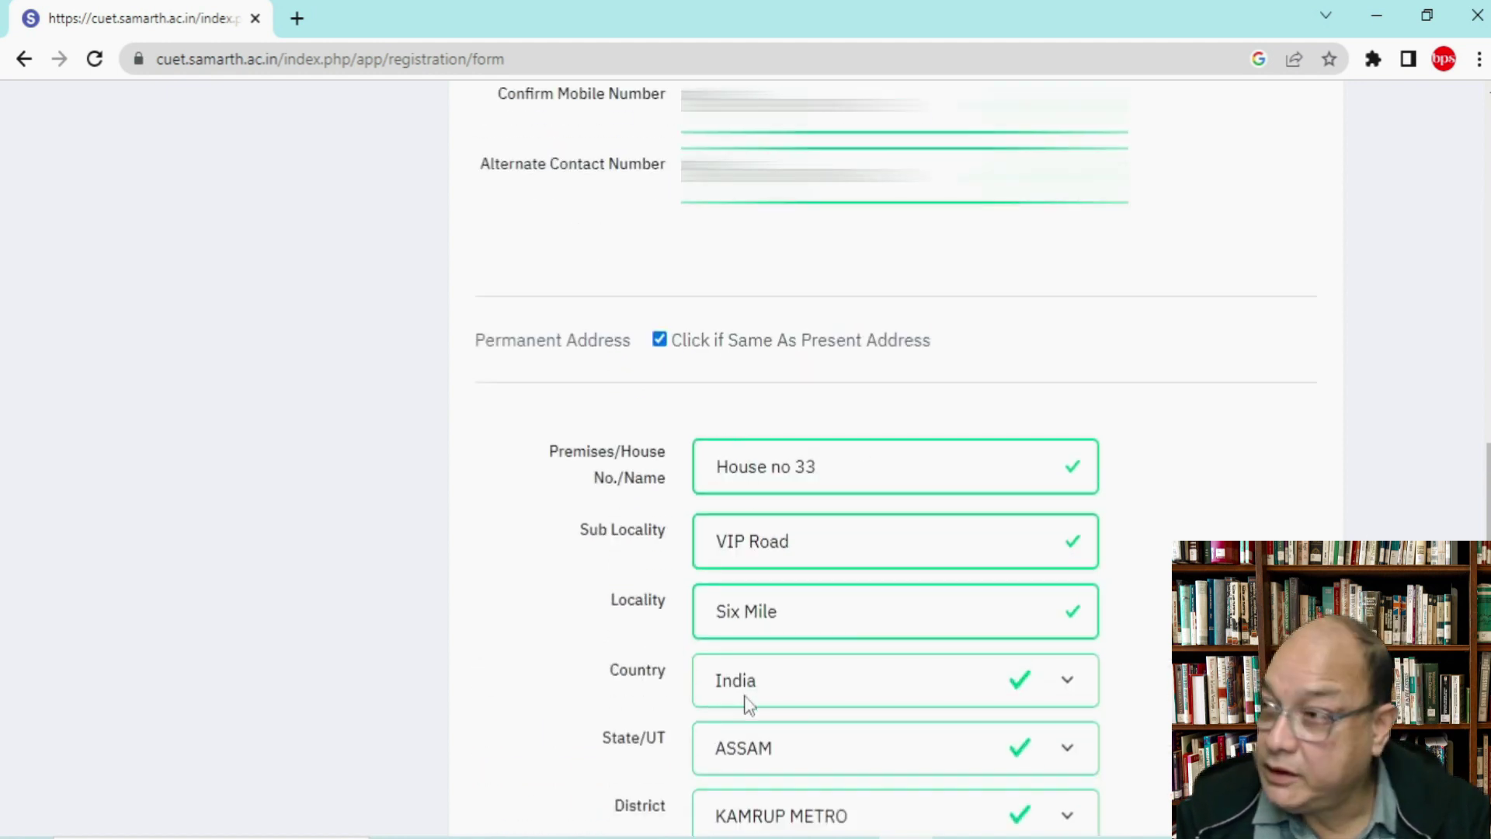
{"action": "scroll", "coordinate": [1061, 317], "scroll_direction": "down", "scroll_amount": 7}
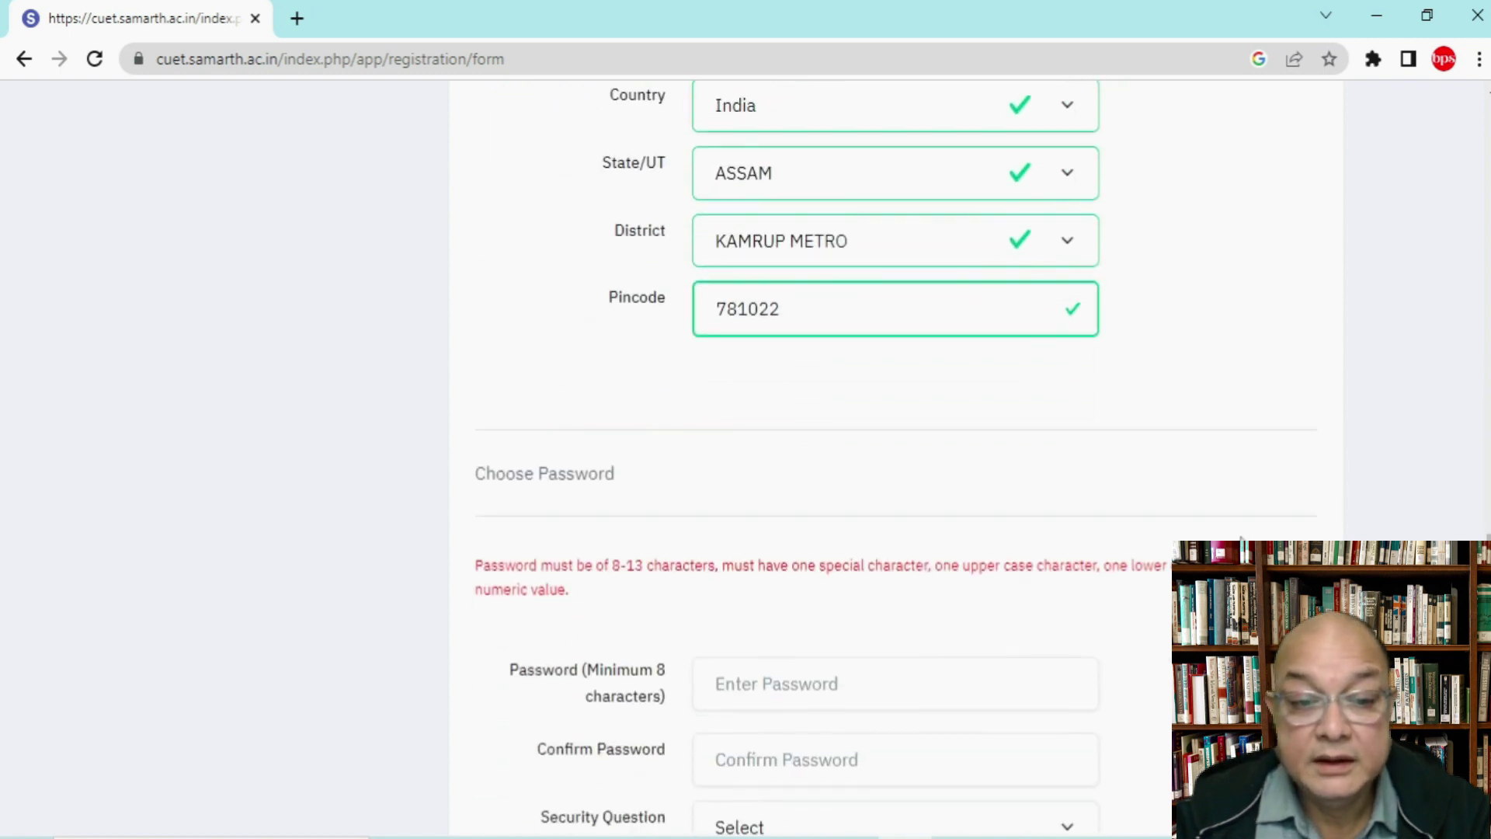
Step: Type the account password in Password and retype it in Confirm Password
{"action": "scroll", "coordinate": [1061, 317], "scroll_direction": "down", "scroll_amount": 1}
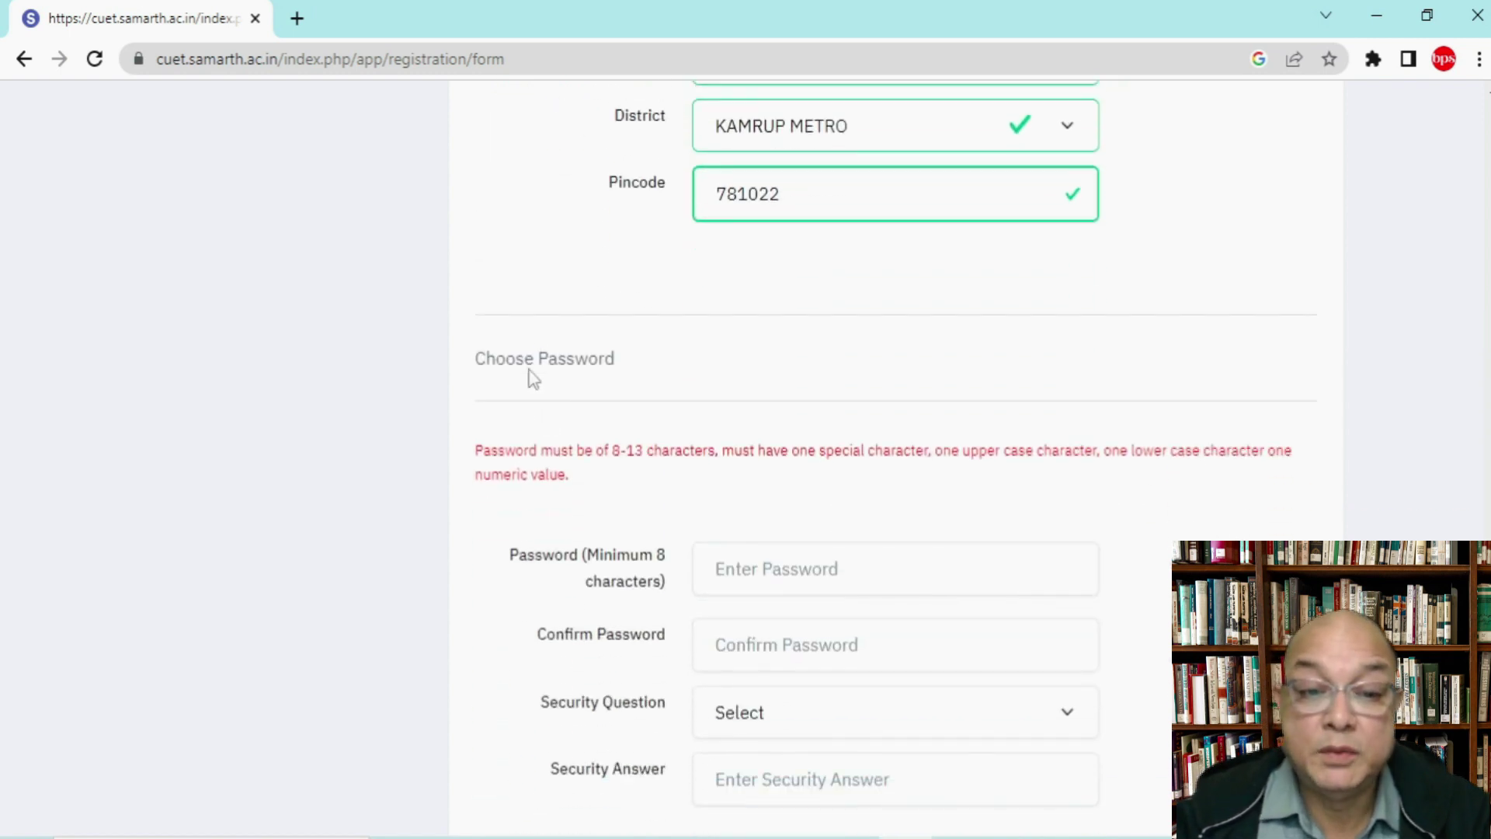
{"action": "left_click", "coordinate": [766, 571]}
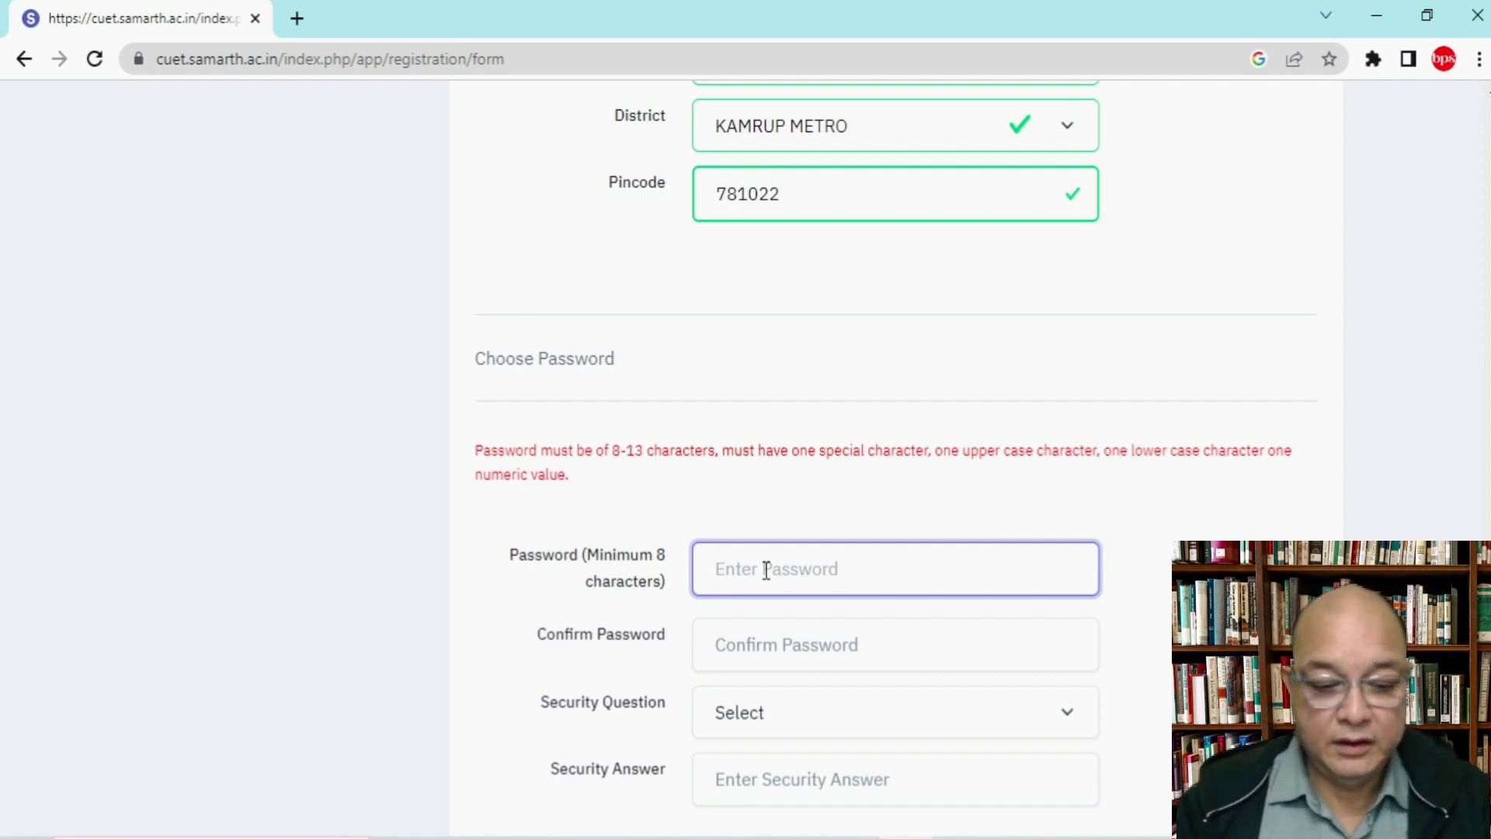
{"action": "type", "text": "•"}
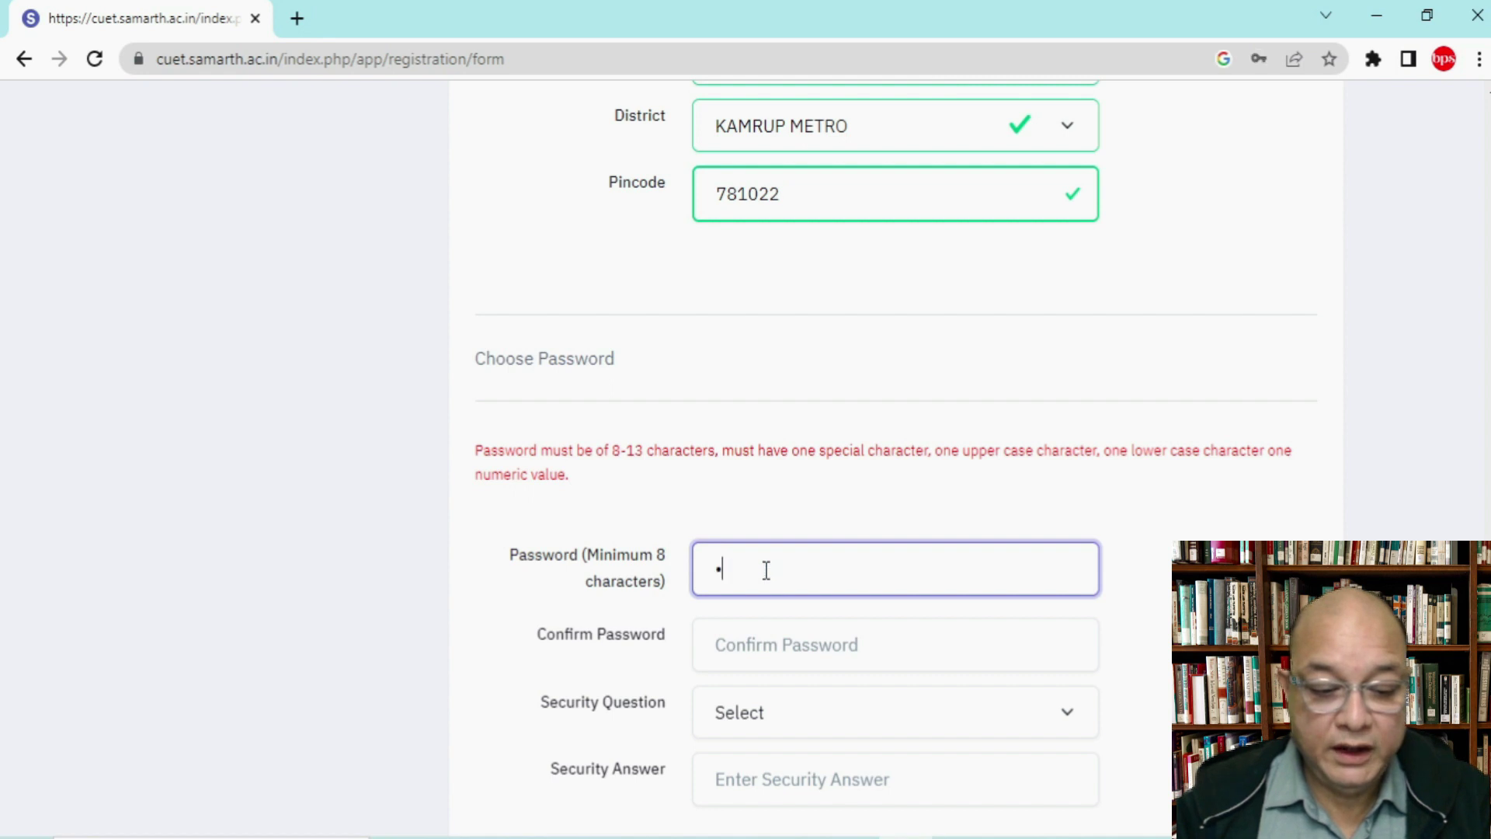
{"action": "type", "text": "•••••"}
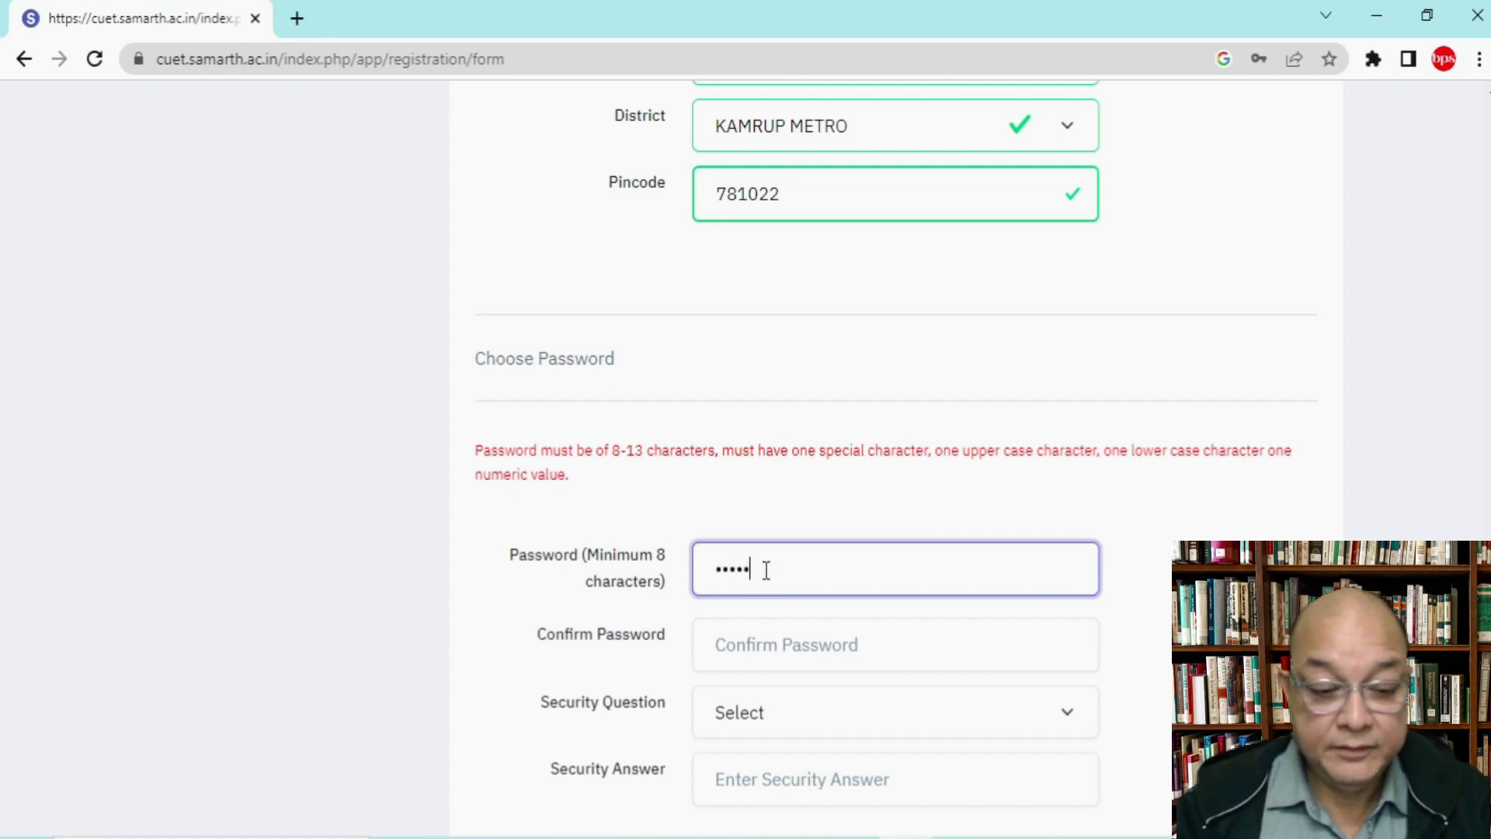
{"action": "type", "text": "•••"}
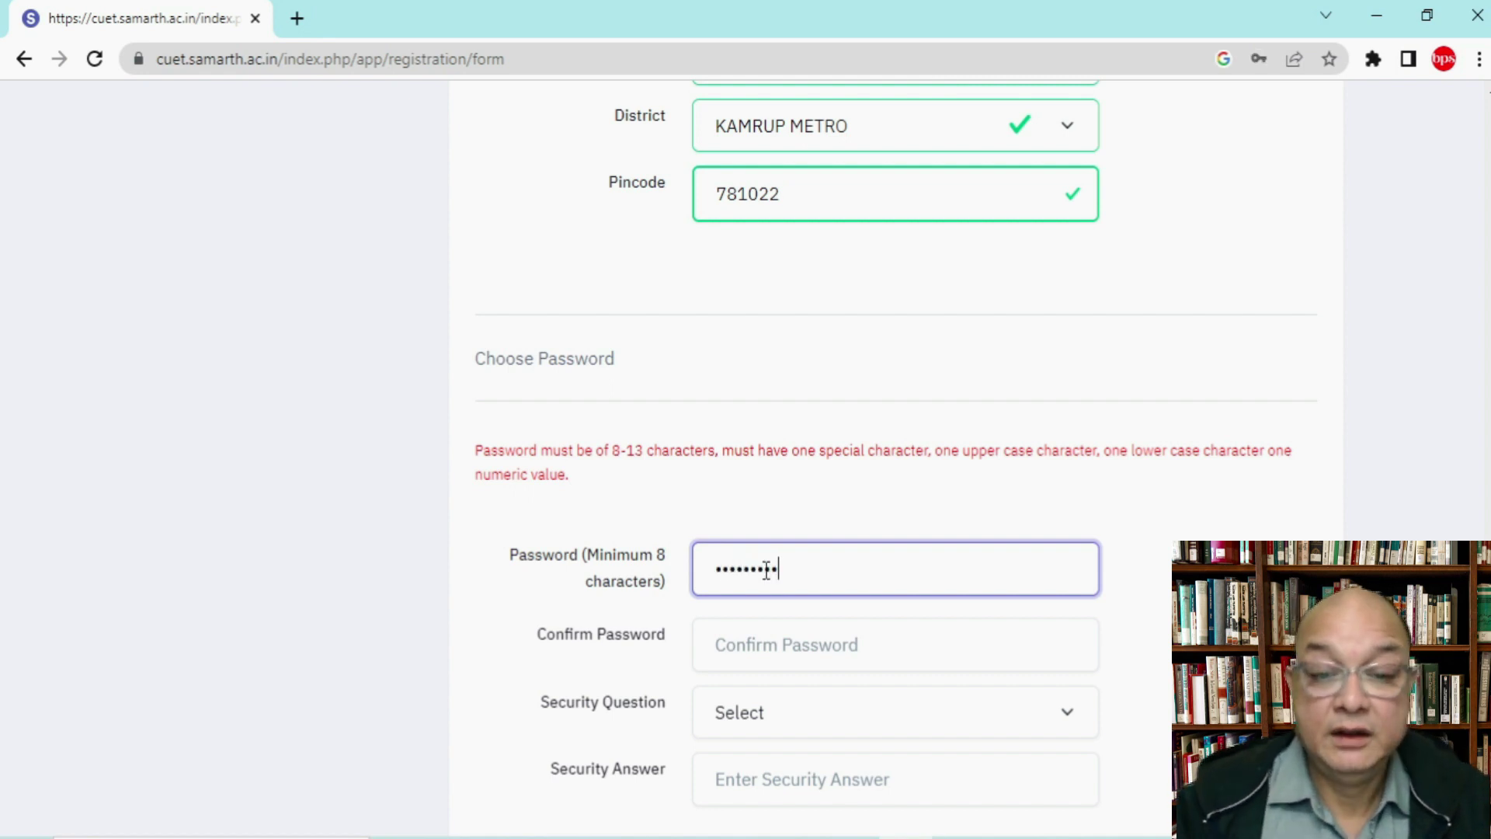
{"action": "left_click", "coordinate": [769, 639]}
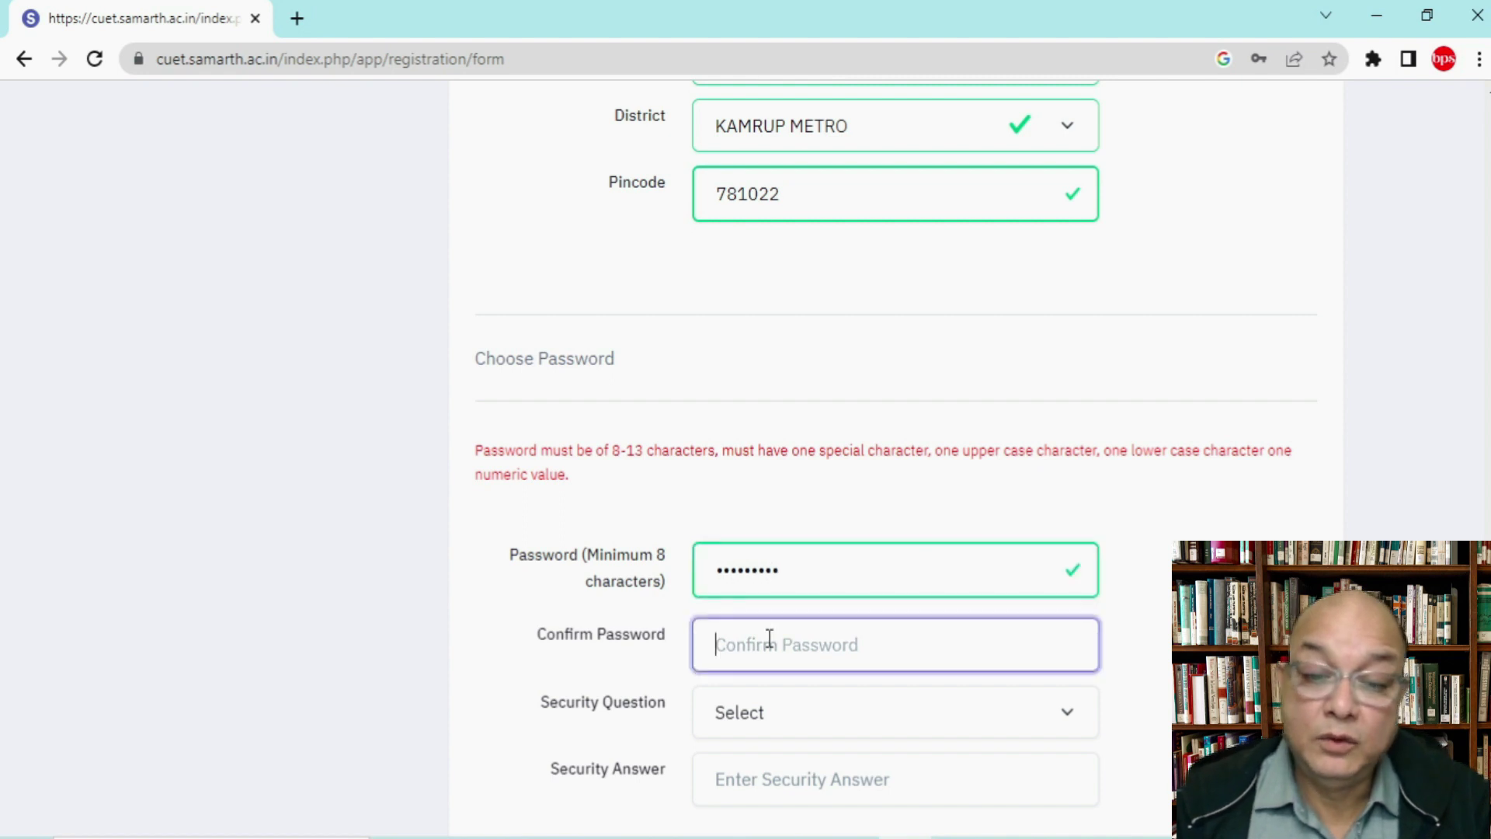
{"action": "type", "text": "•••••"}
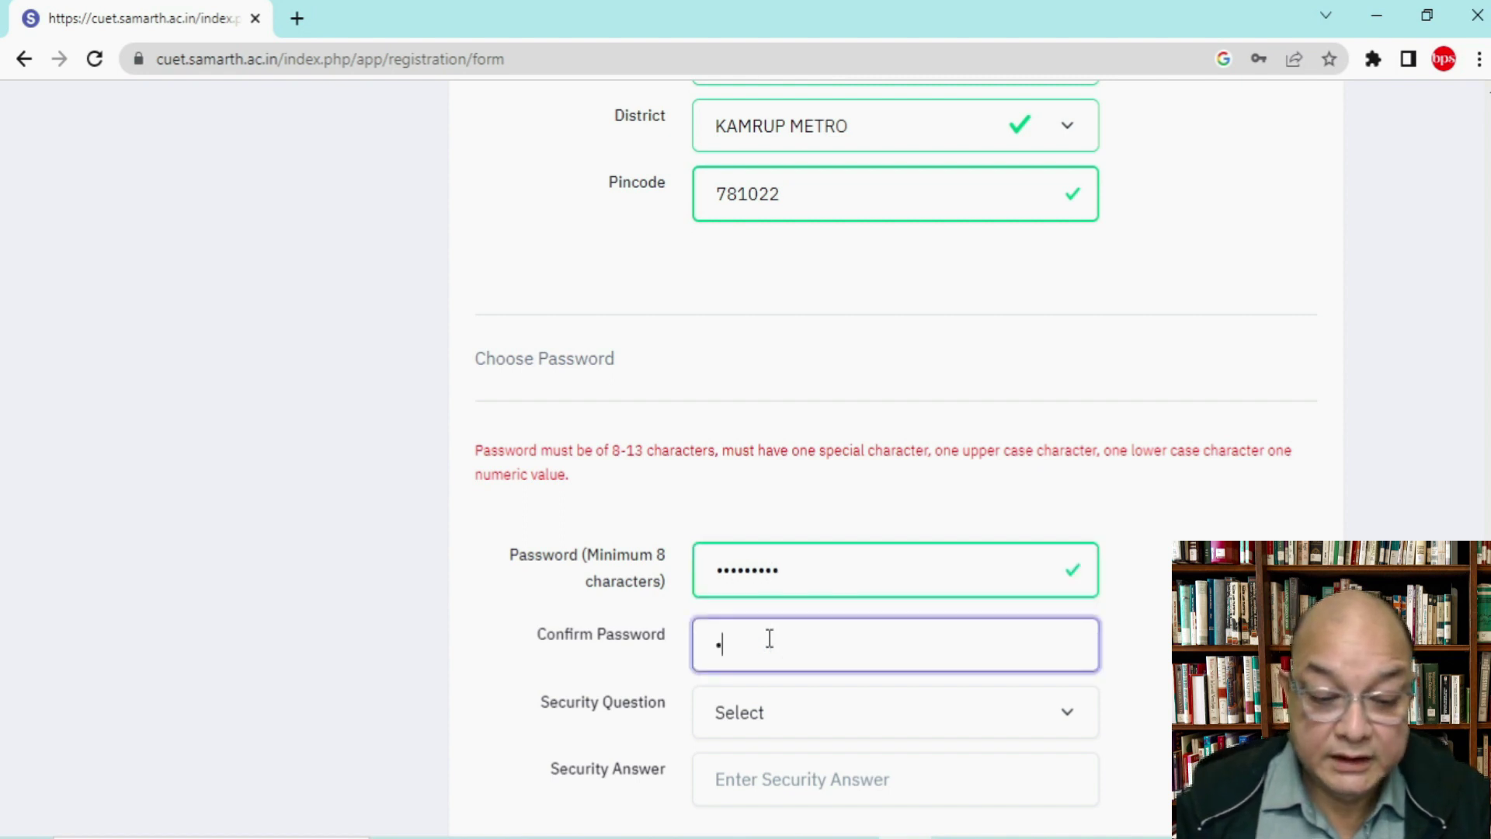
{"action": "type", "text": "••••"}
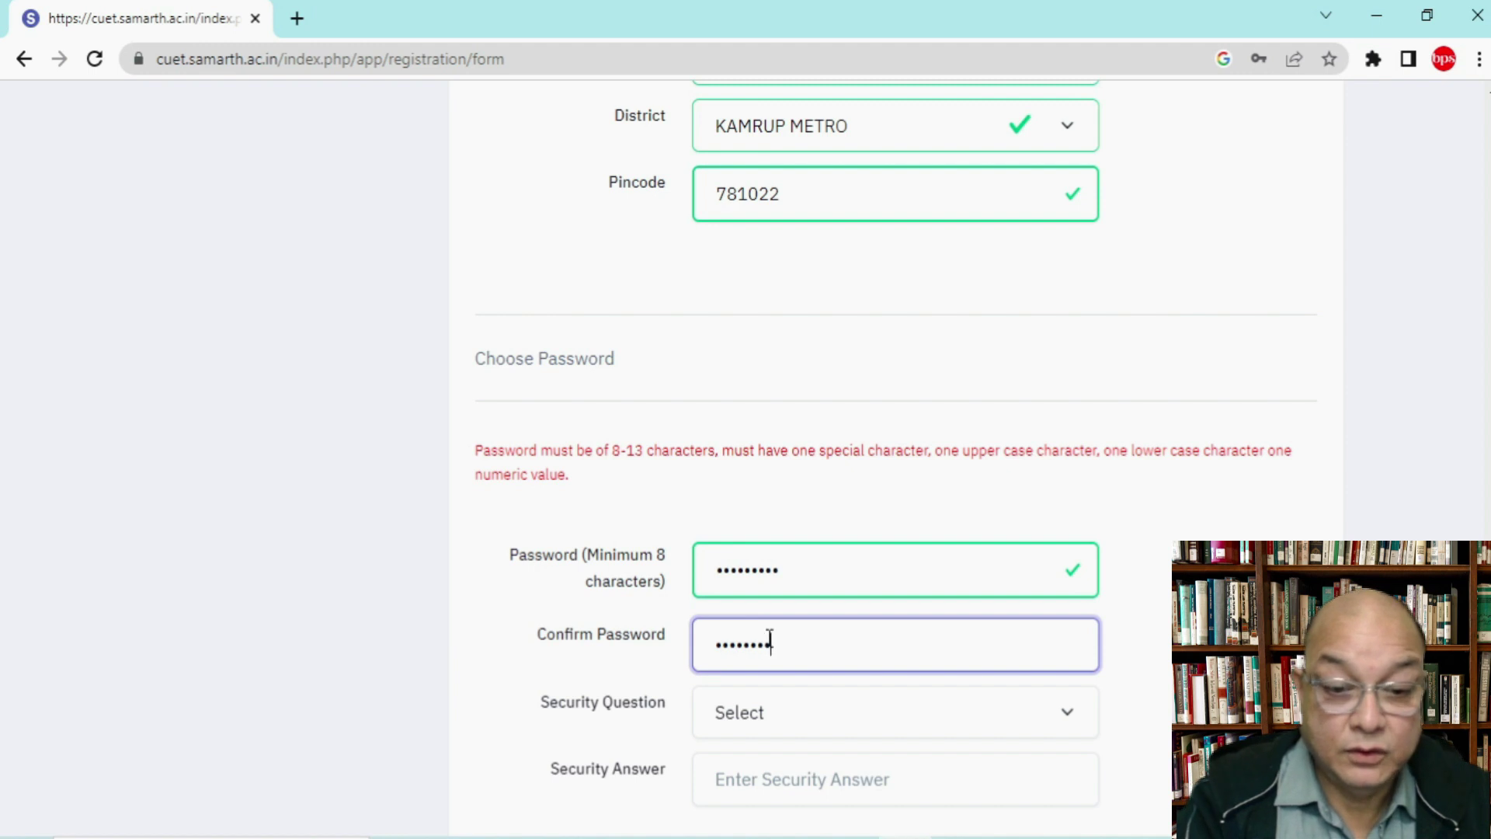
{"action": "left_click", "coordinate": [794, 724]}
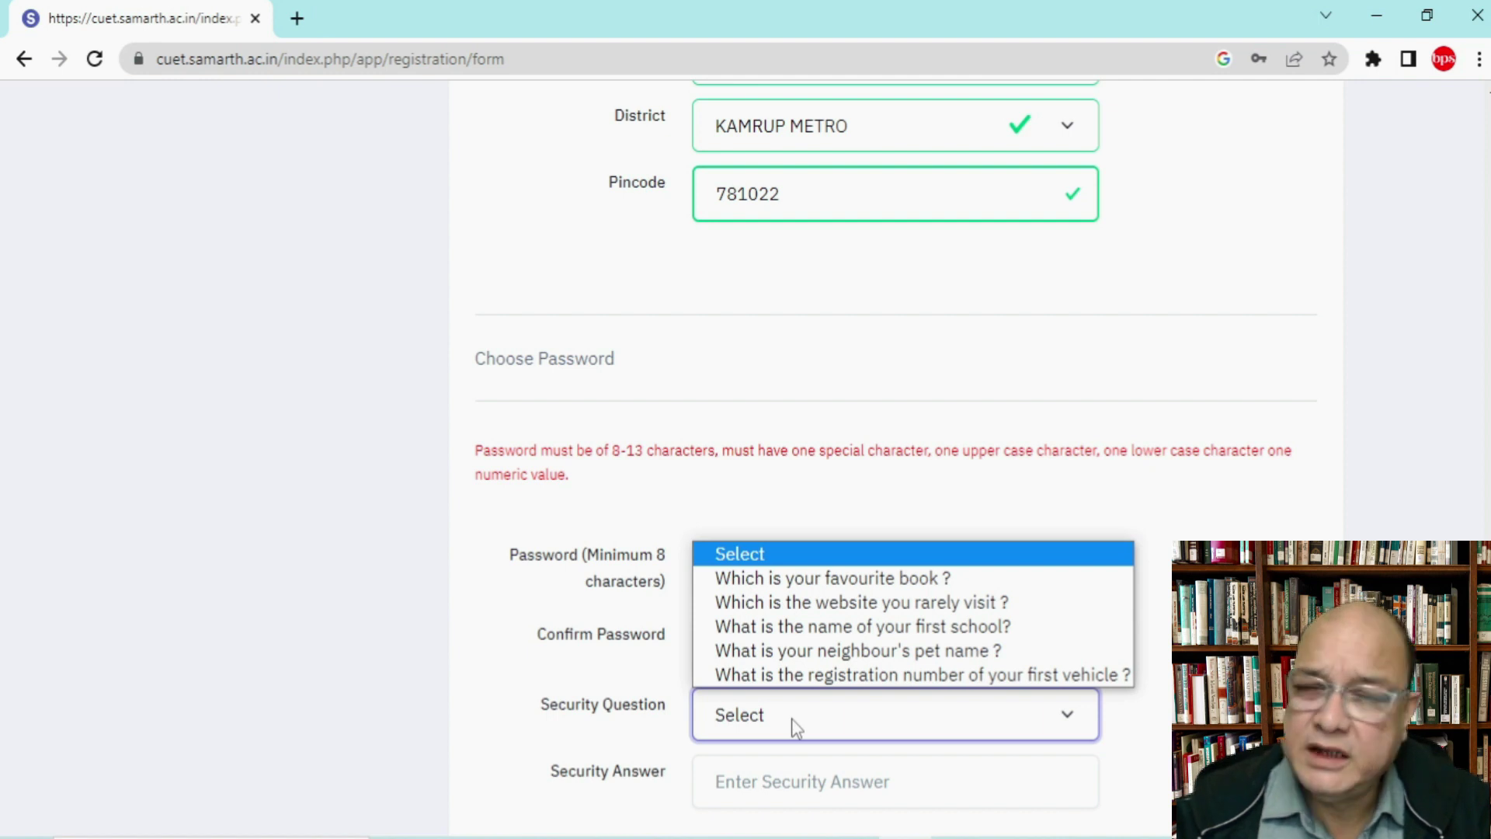
Step: Select 'What is the name of your first school?' as security question and enter its answer
{"action": "left_click", "coordinate": [790, 719]}
{"action": "scroll", "coordinate": [792, 723], "scroll_direction": "down", "scroll_amount": 1}
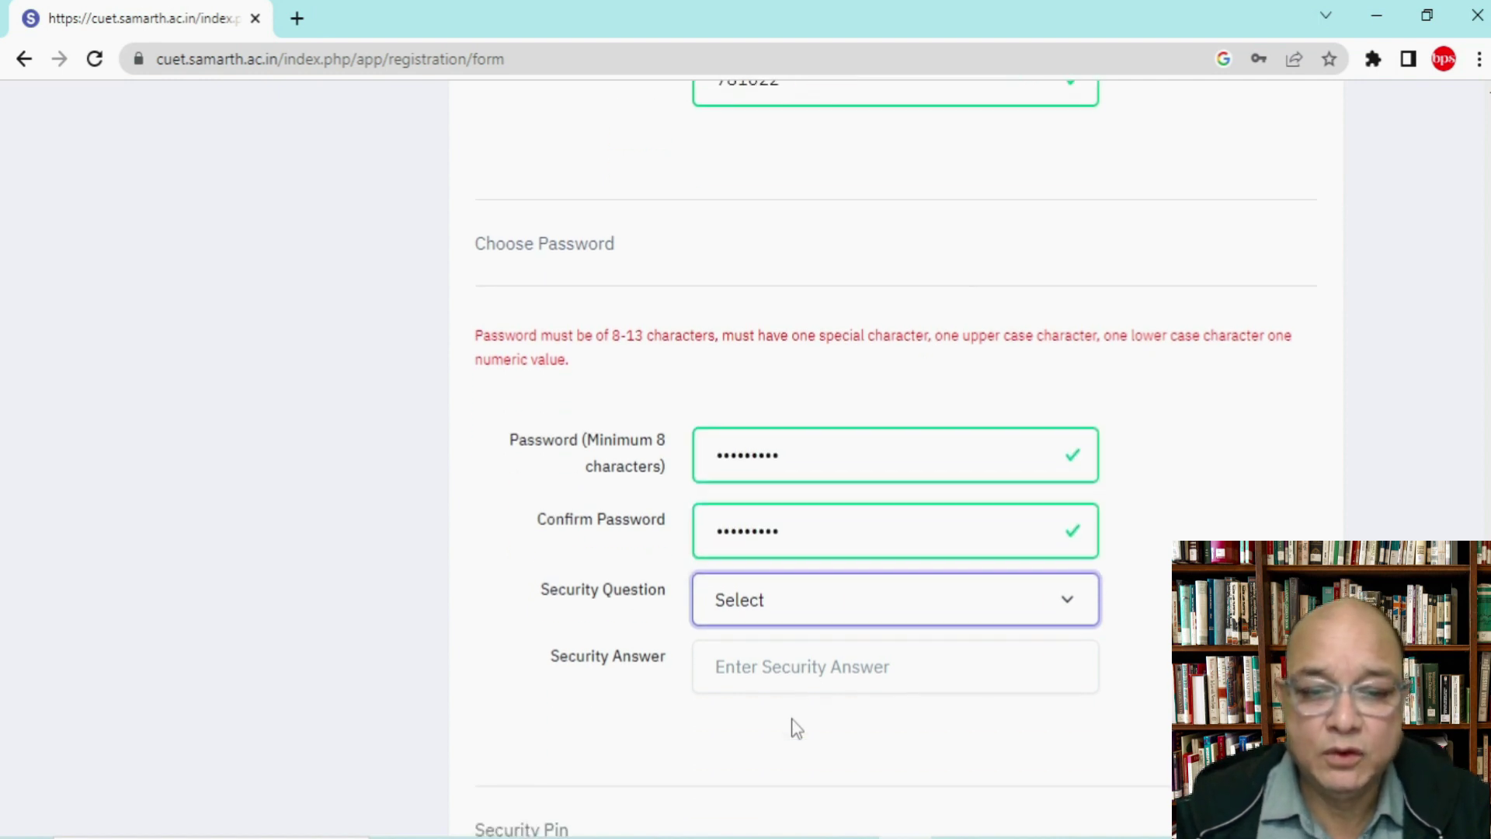
{"action": "left_click", "coordinate": [824, 609]}
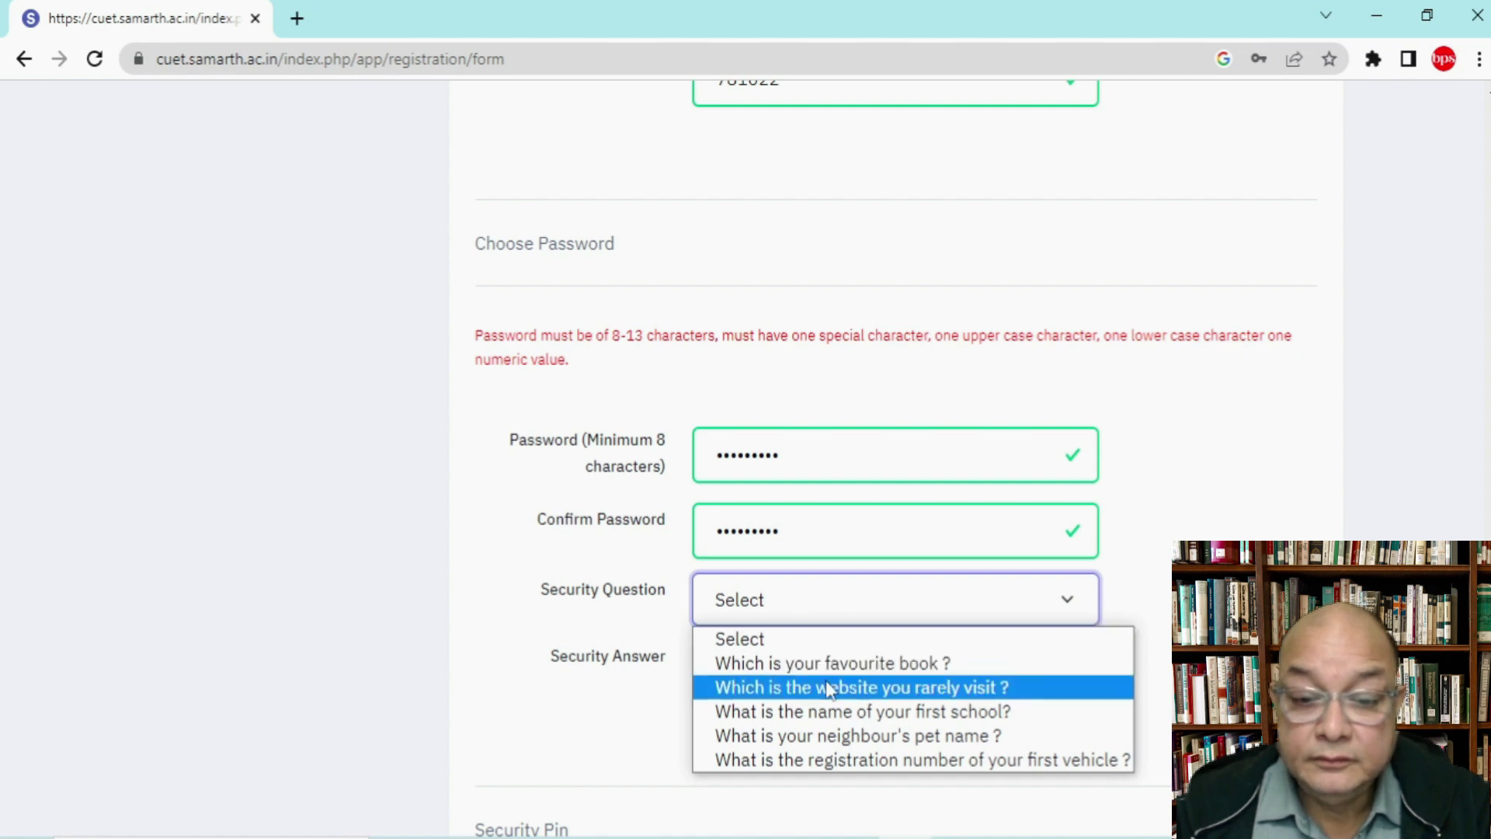
{"action": "left_click", "coordinate": [839, 720]}
{"action": "left_click", "coordinate": [781, 652]}
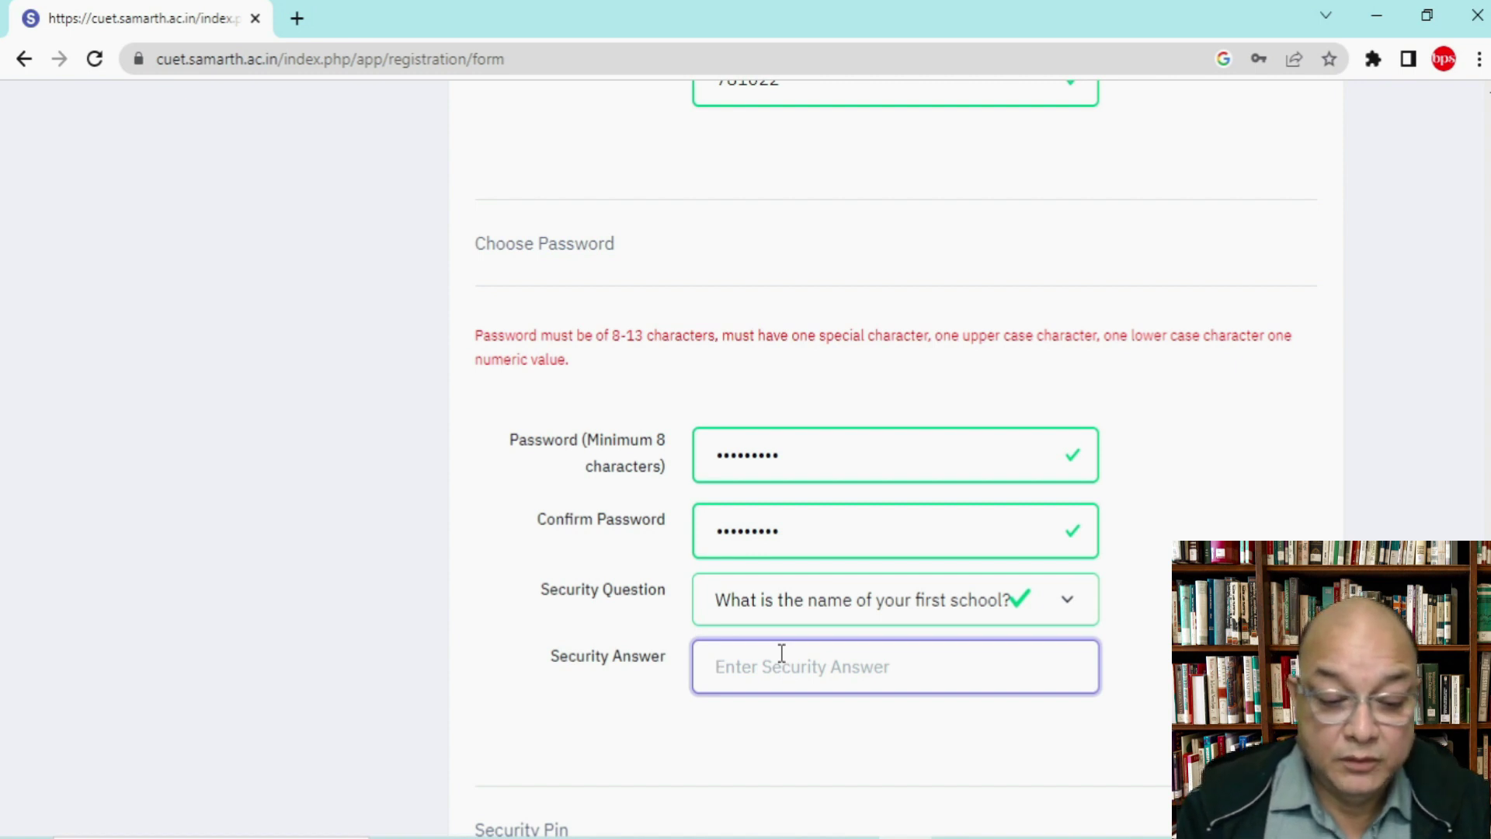
{"action": "type", "text": "•••"}
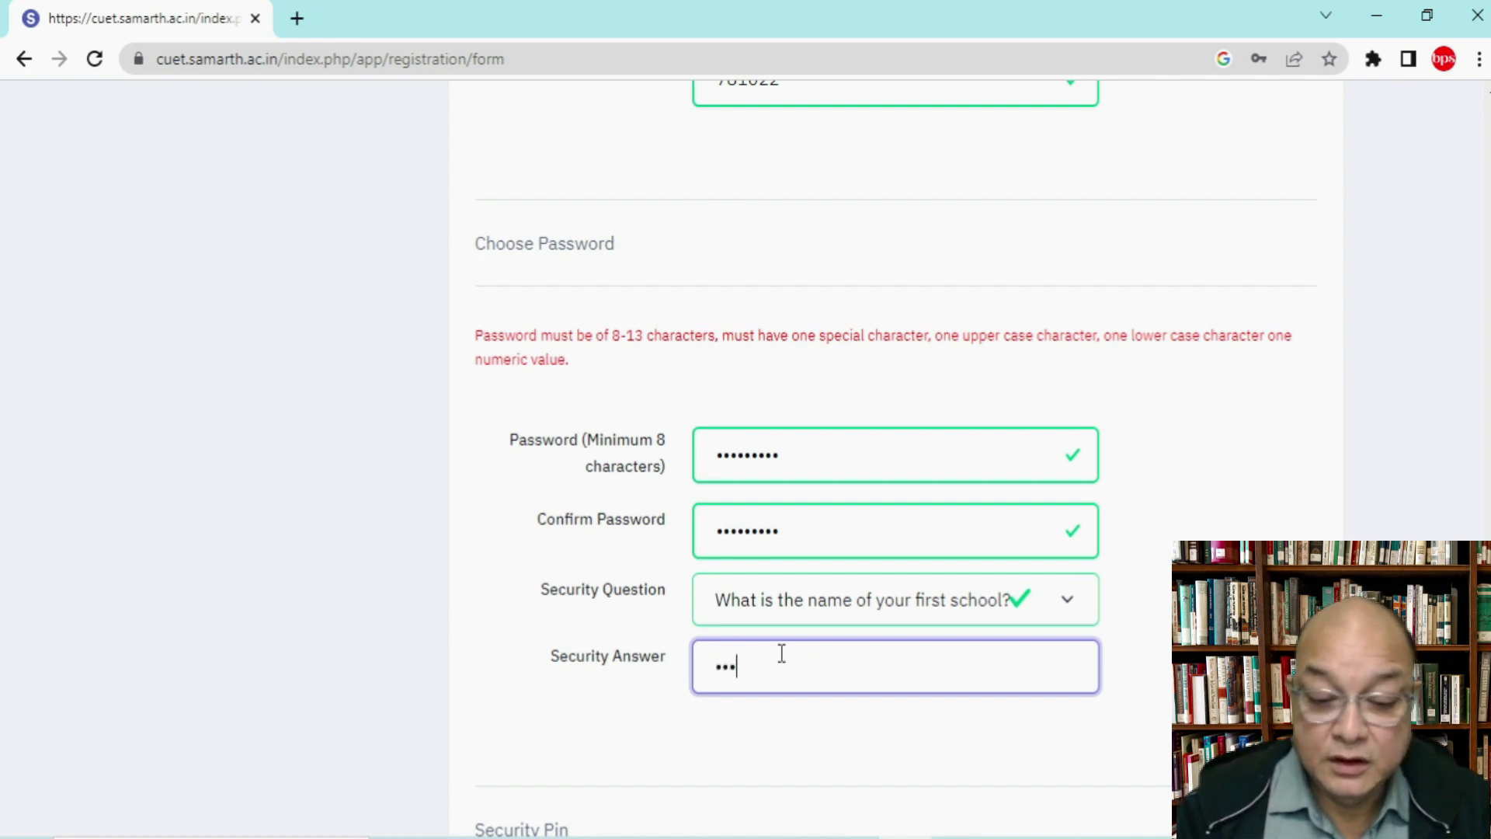
{"action": "type", "text": "•••"}
{"action": "scroll", "coordinate": [878, 642], "scroll_direction": "down", "scroll_amount": 1}
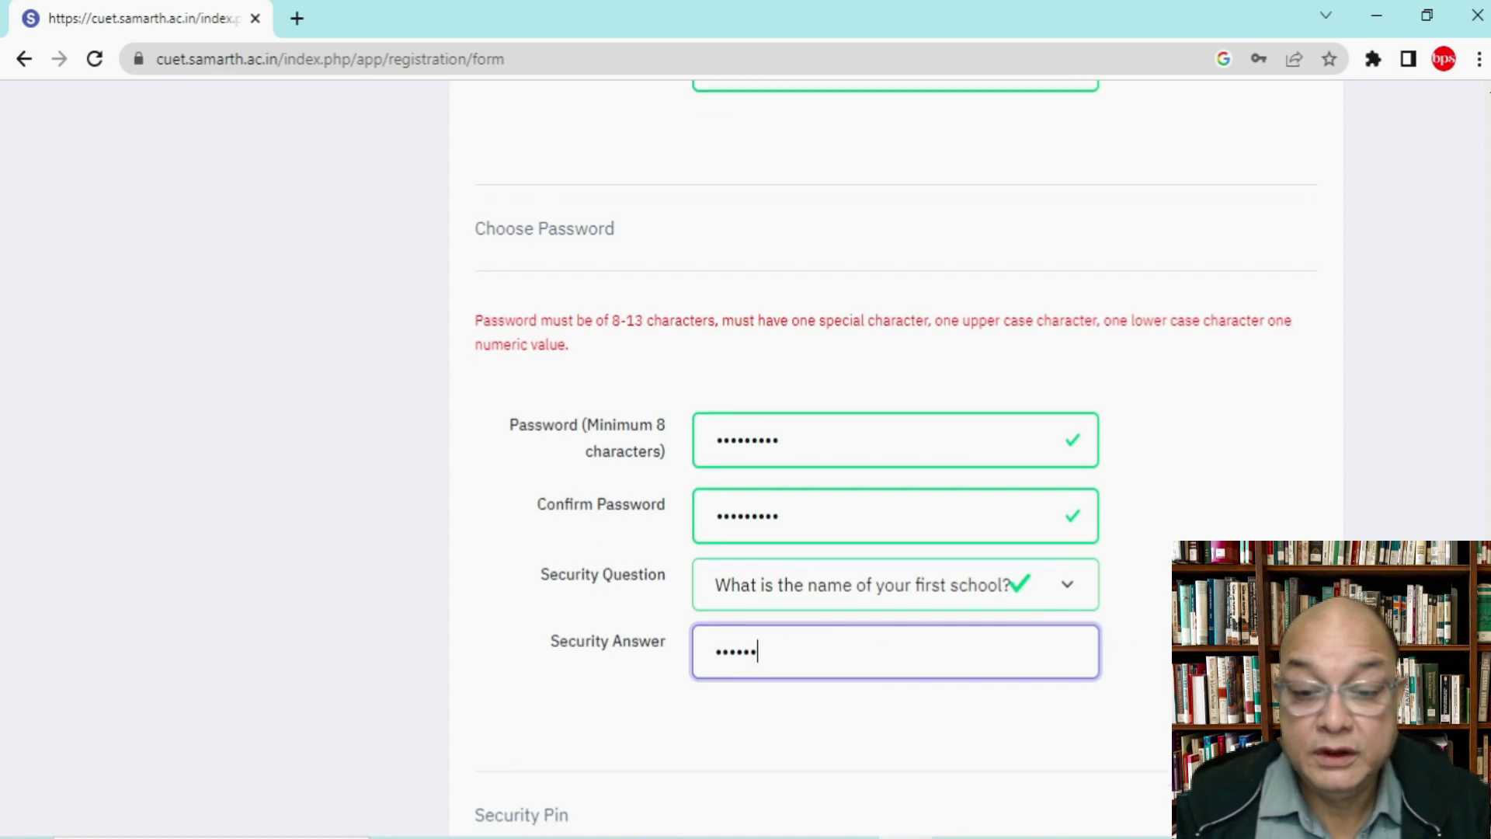
{"action": "scroll", "coordinate": [879, 643], "scroll_direction": "down", "scroll_amount": 4}
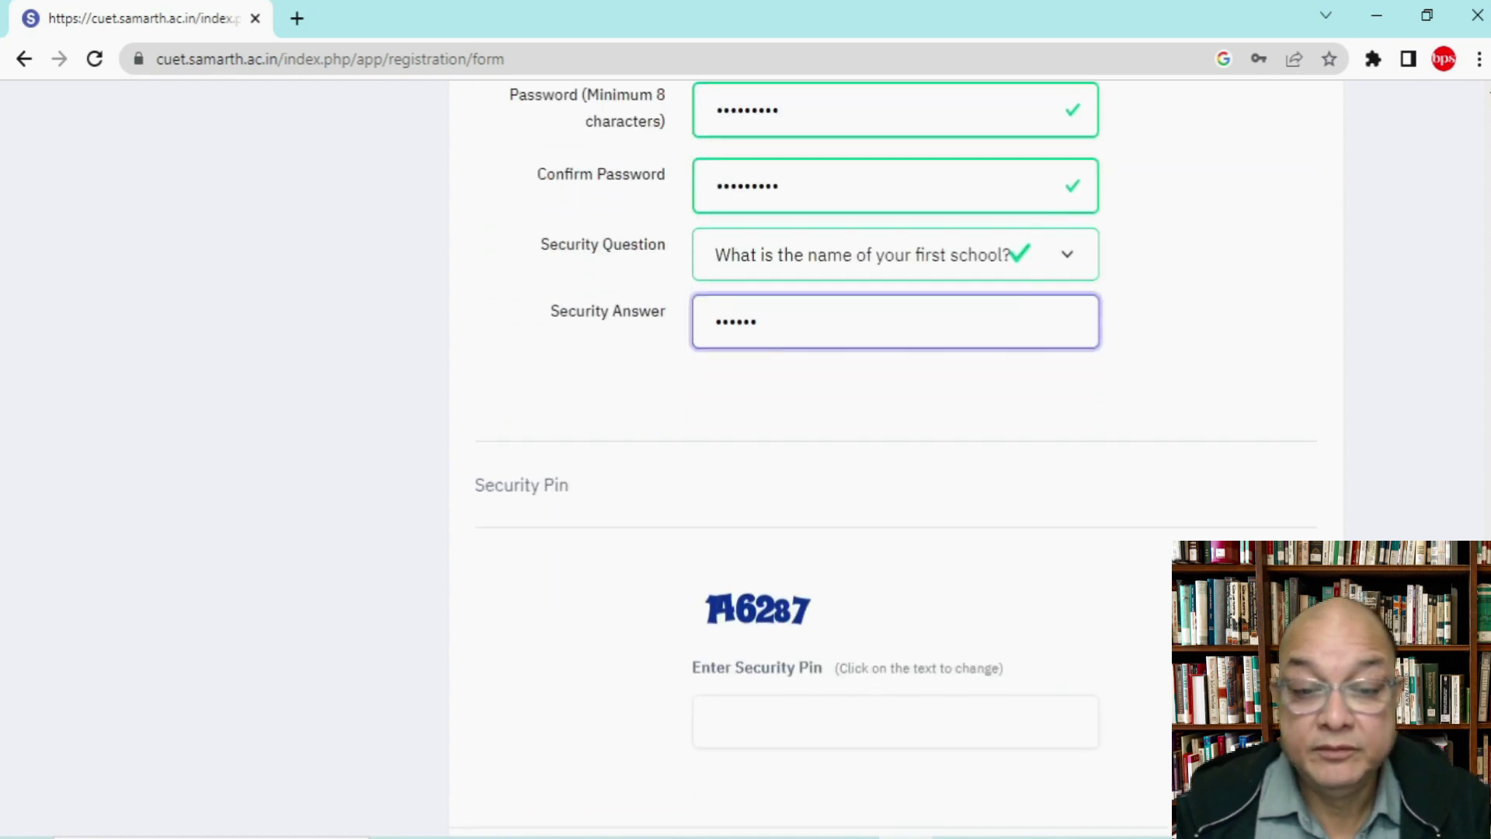
{"action": "left_click", "coordinate": [637, 490]}
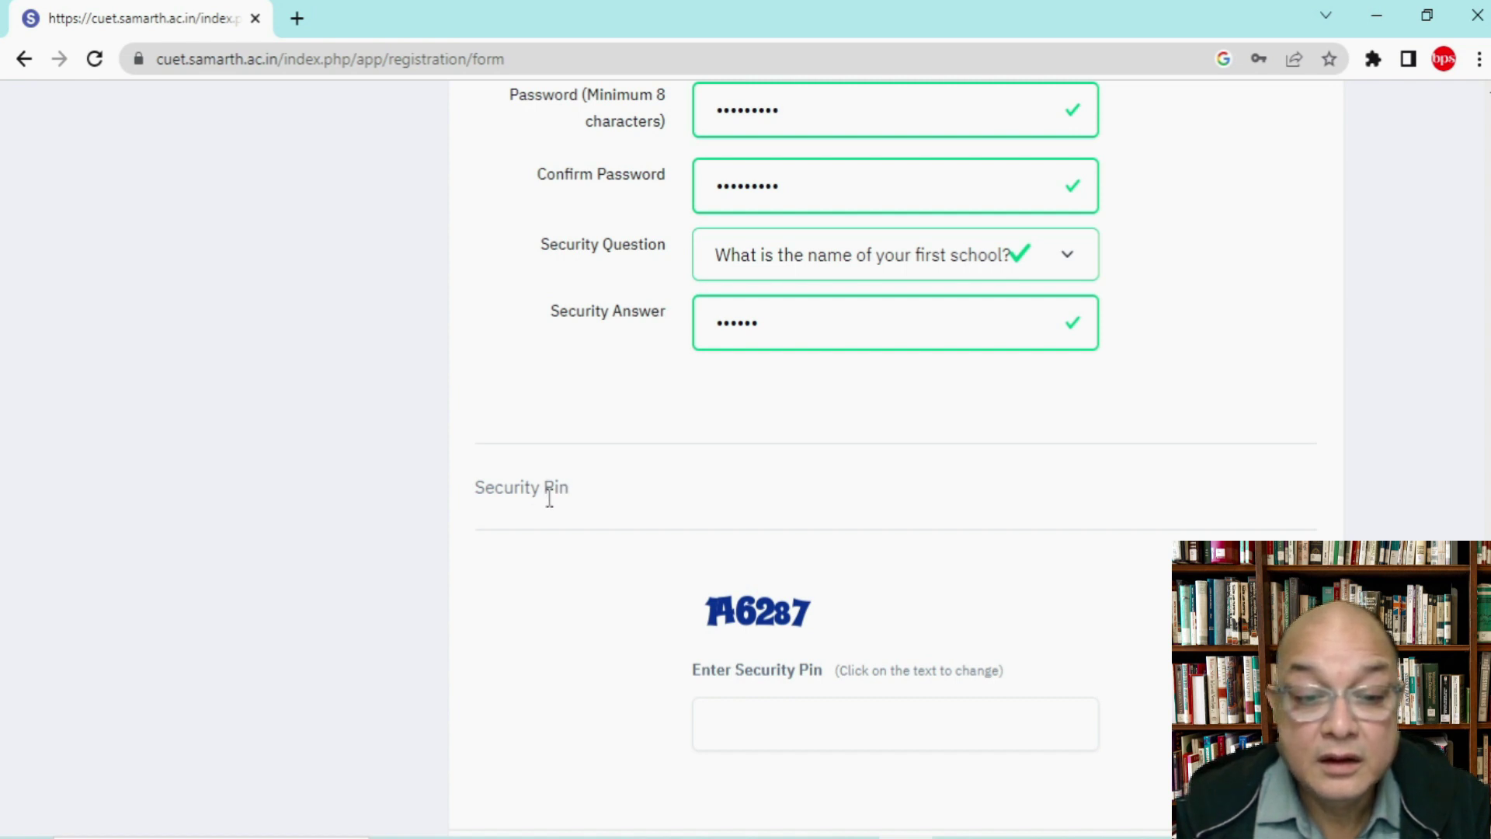
{"action": "scroll", "coordinate": [683, 504], "scroll_direction": "down", "scroll_amount": 3}
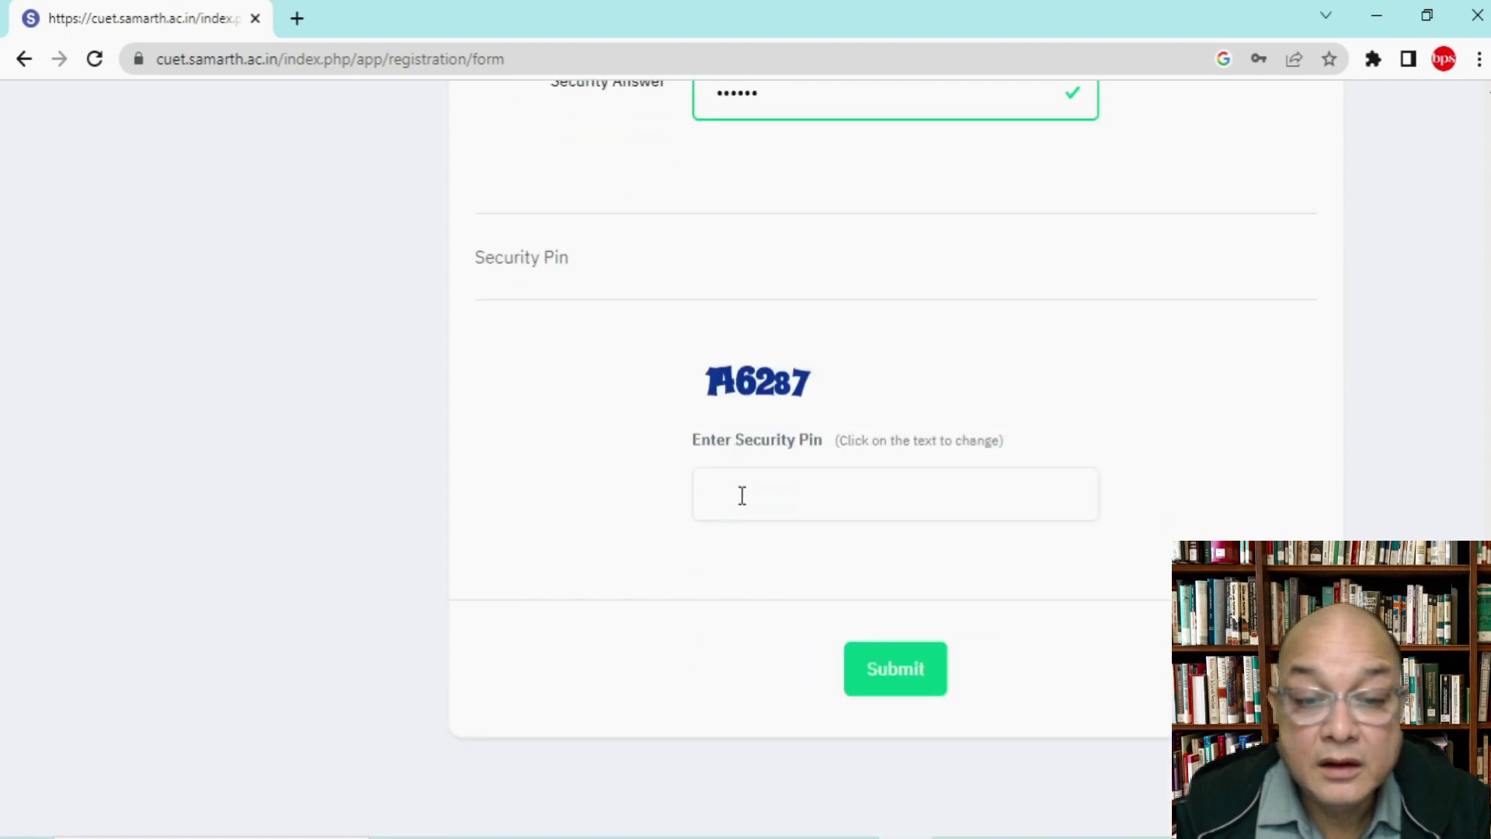
Step: Refresh the security pin image twice, enter pin 523145, and submit the registration form
{"action": "left_click", "coordinate": [752, 495]}
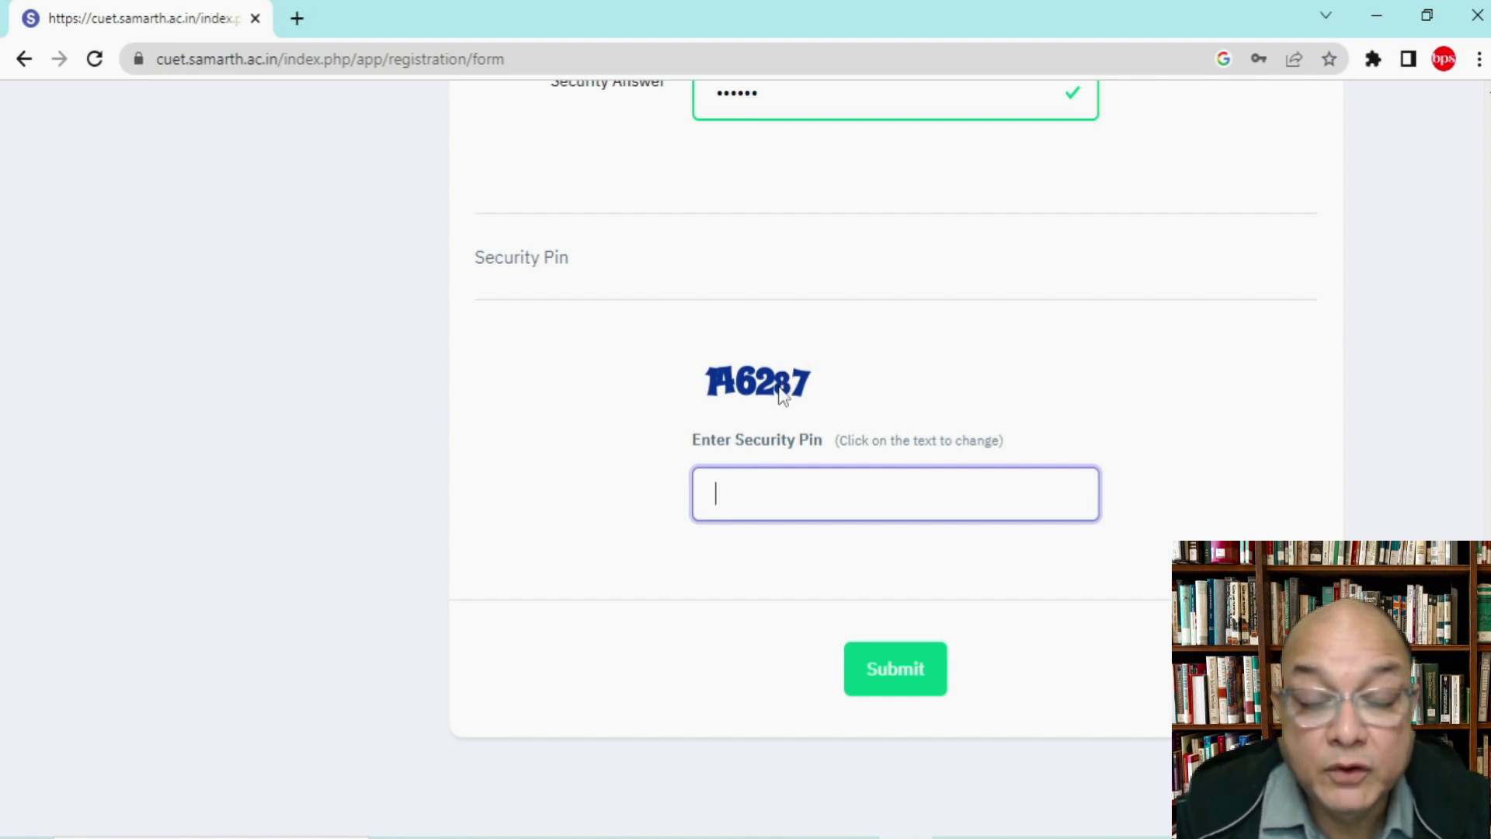
{"action": "left_click", "coordinate": [782, 395]}
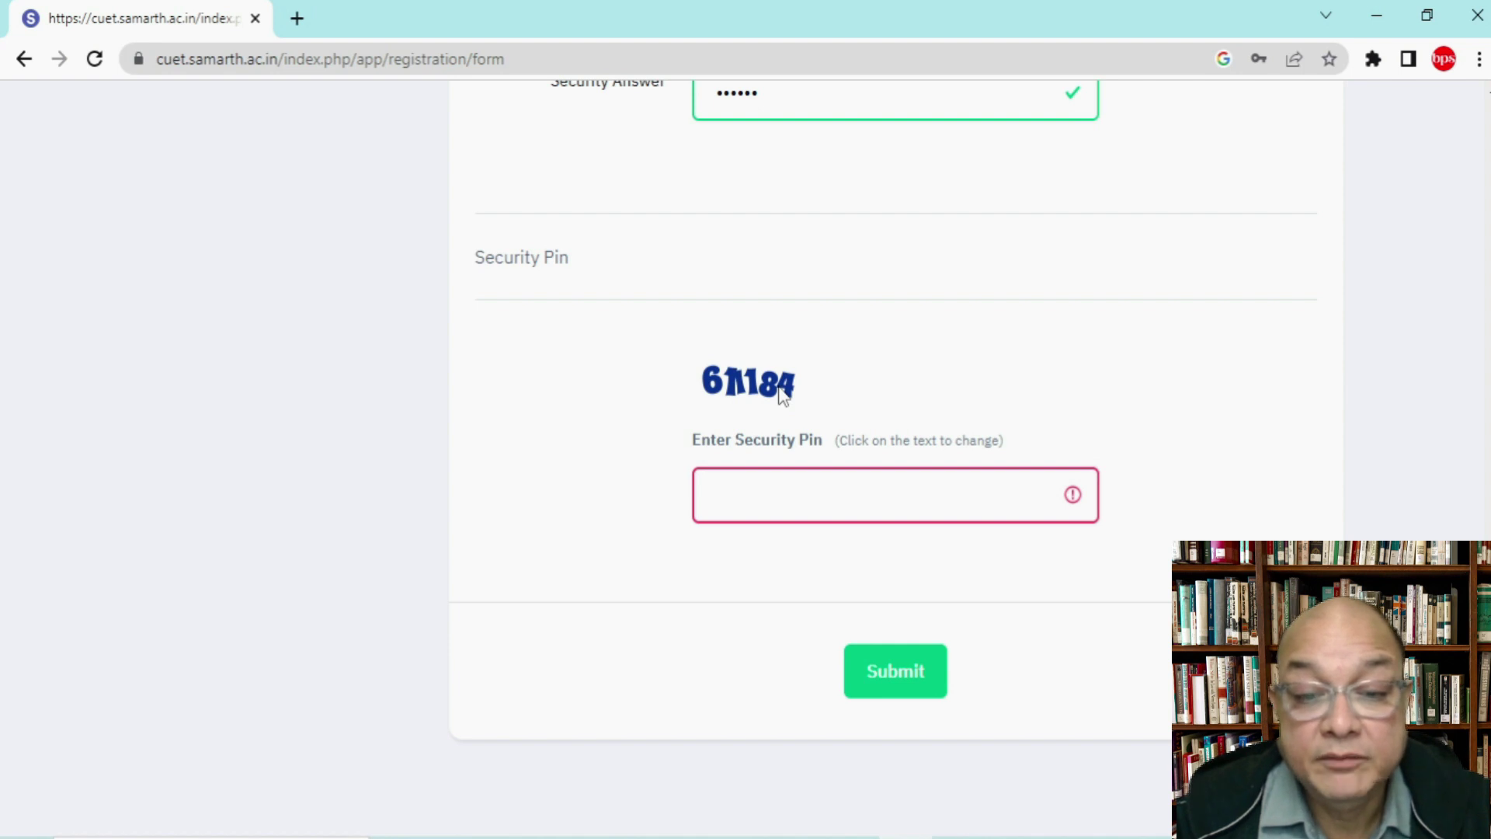
{"action": "left_click", "coordinate": [782, 394]}
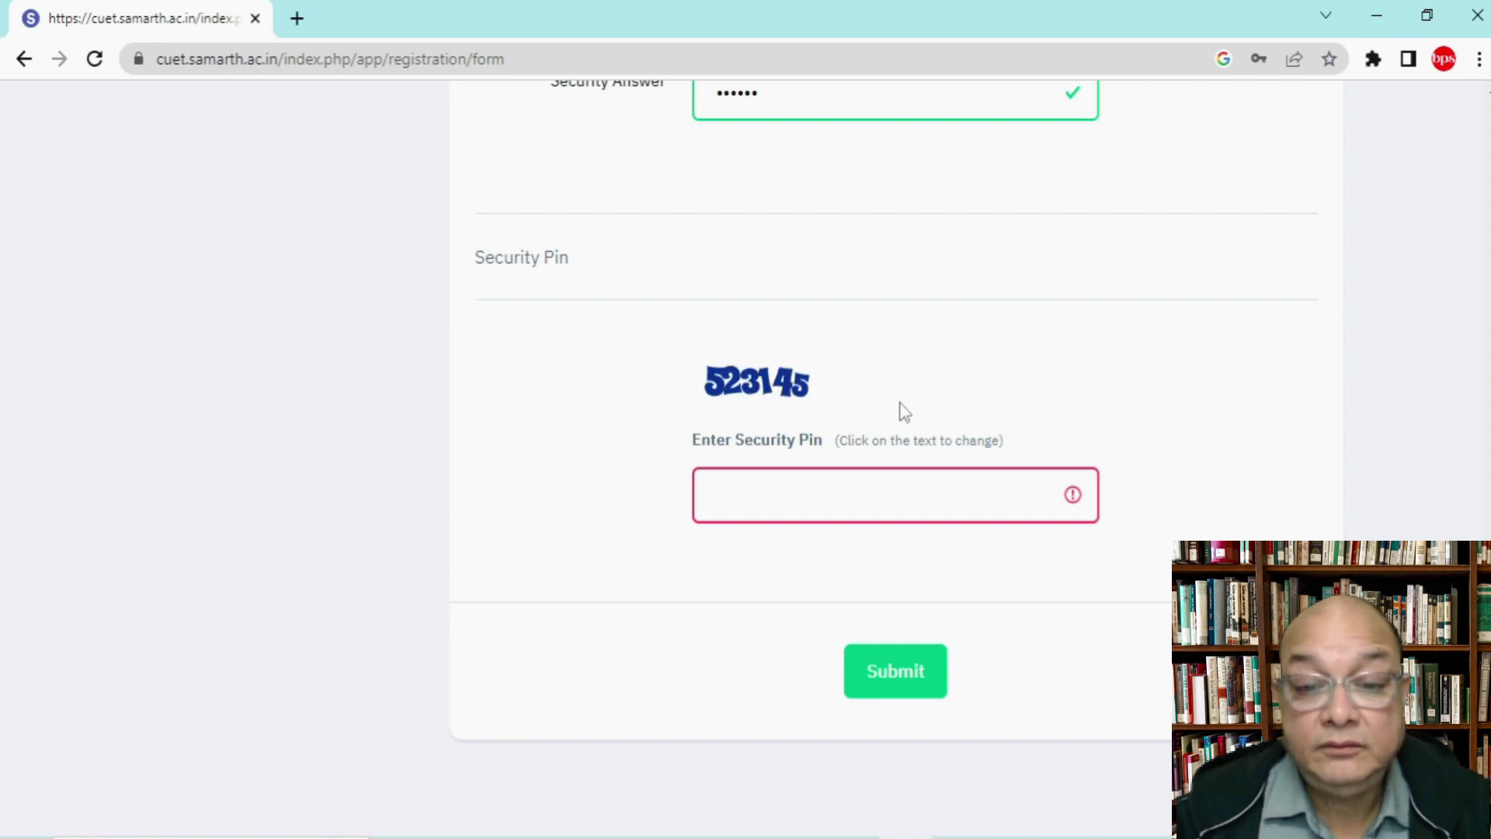
{"action": "left_click", "coordinate": [812, 487]}
{"action": "type", "text": "52"}
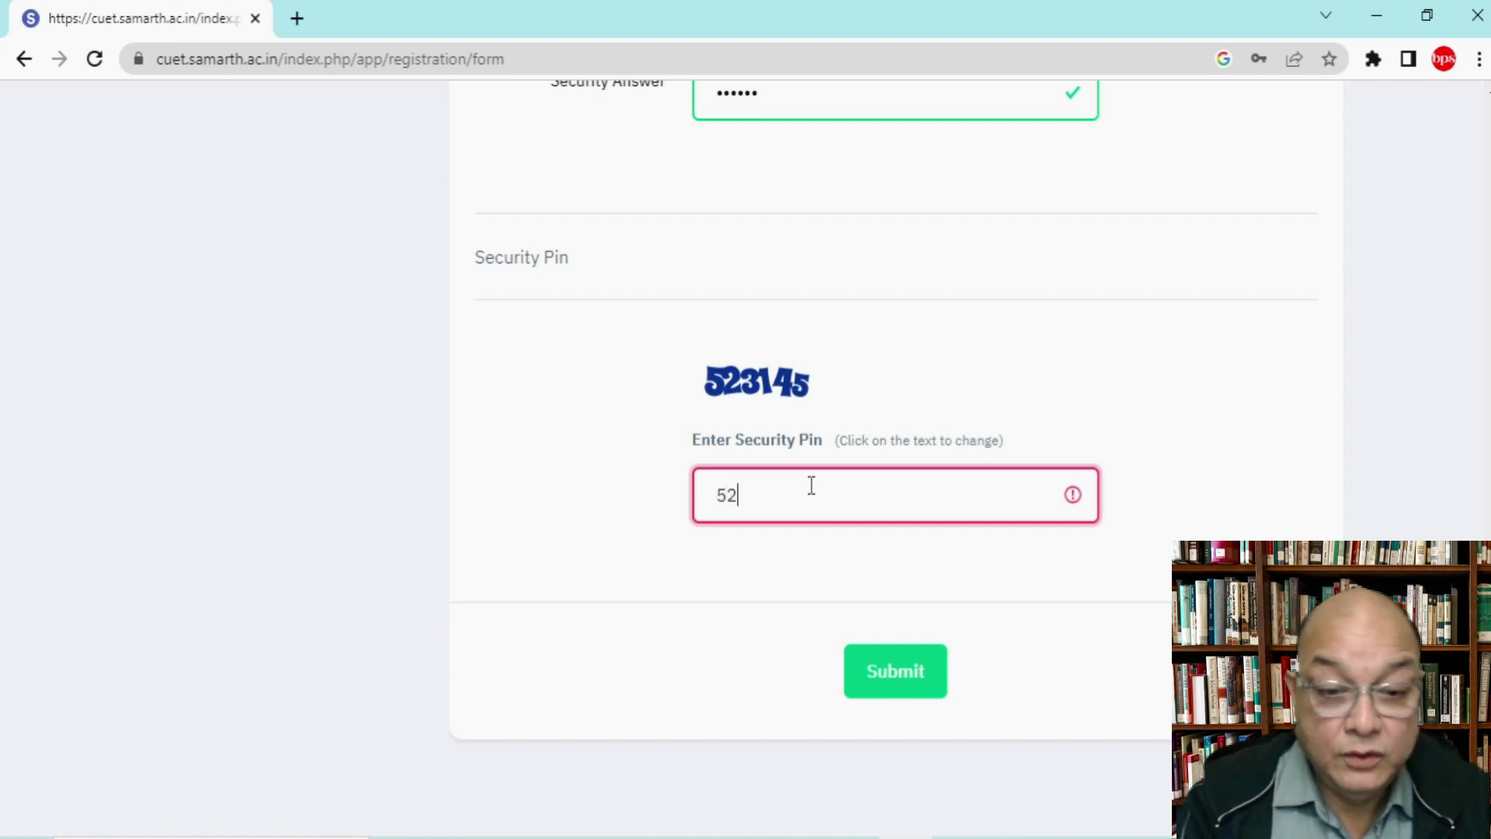
{"action": "type", "text": "3145"}
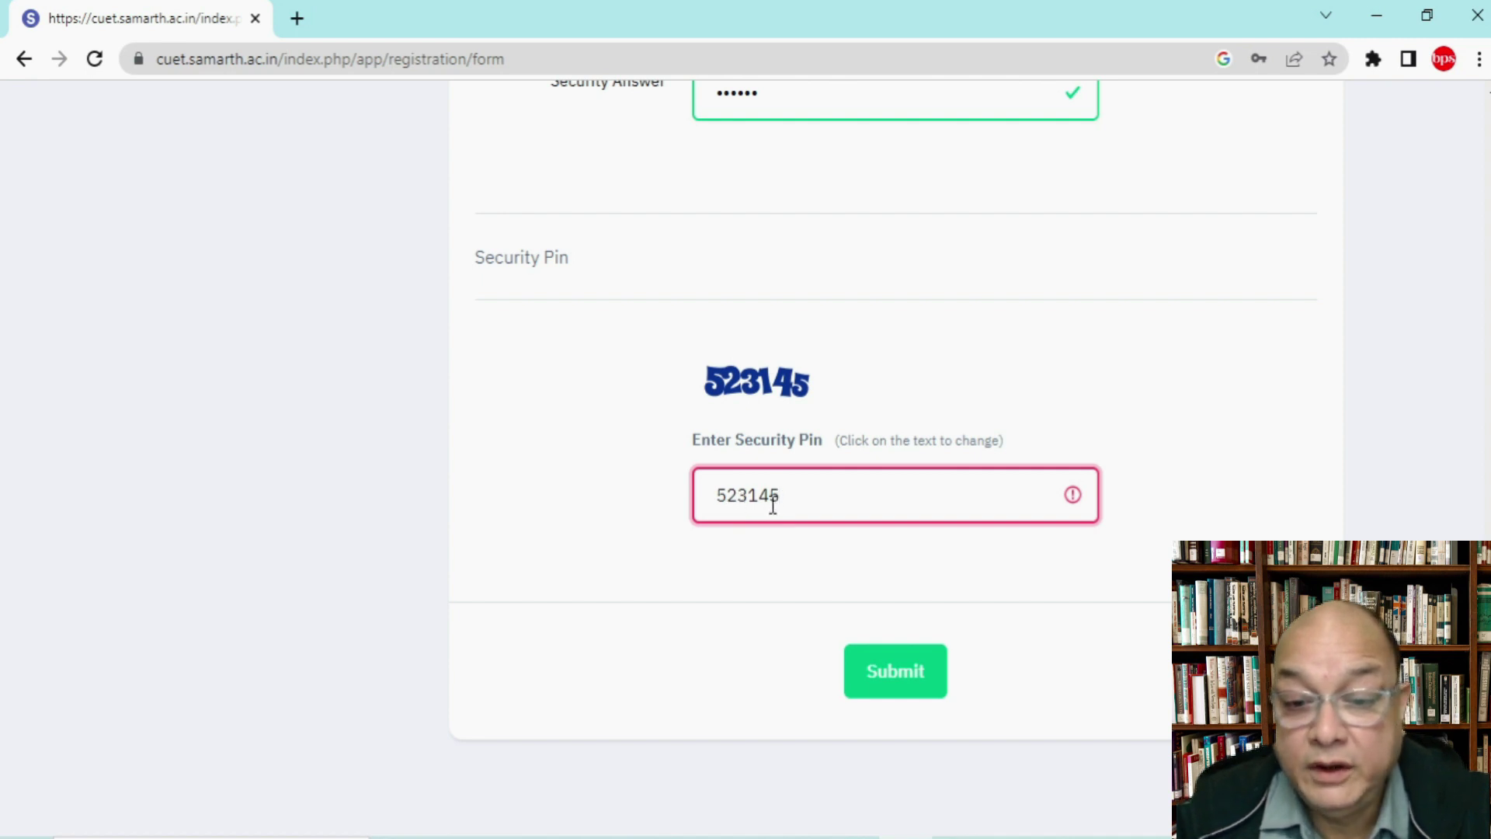
{"action": "left_click", "coordinate": [906, 694]}
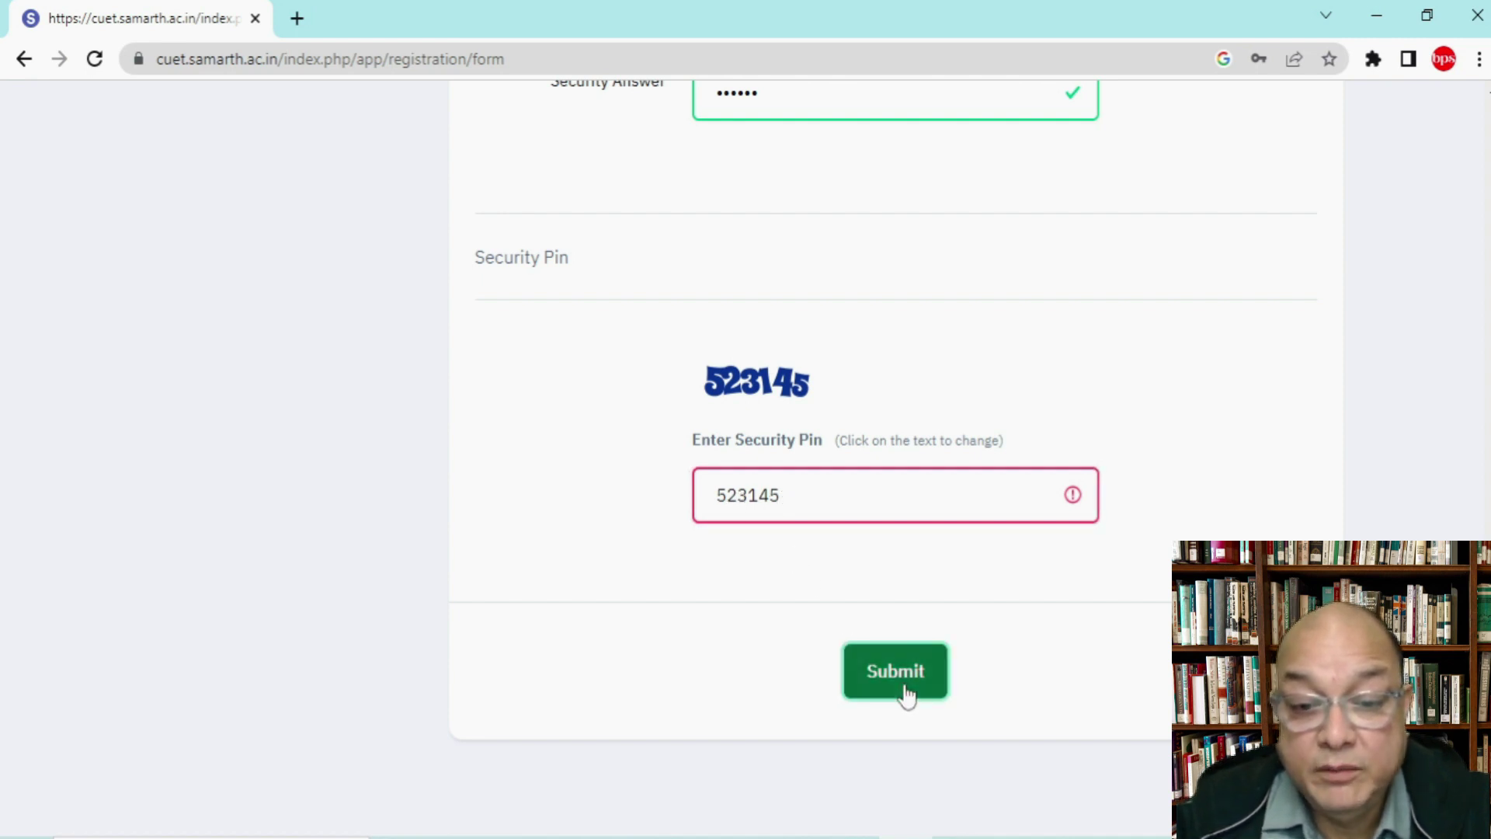
{"action": "scroll", "coordinate": [905, 674], "scroll_direction": "down", "scroll_amount": 5}
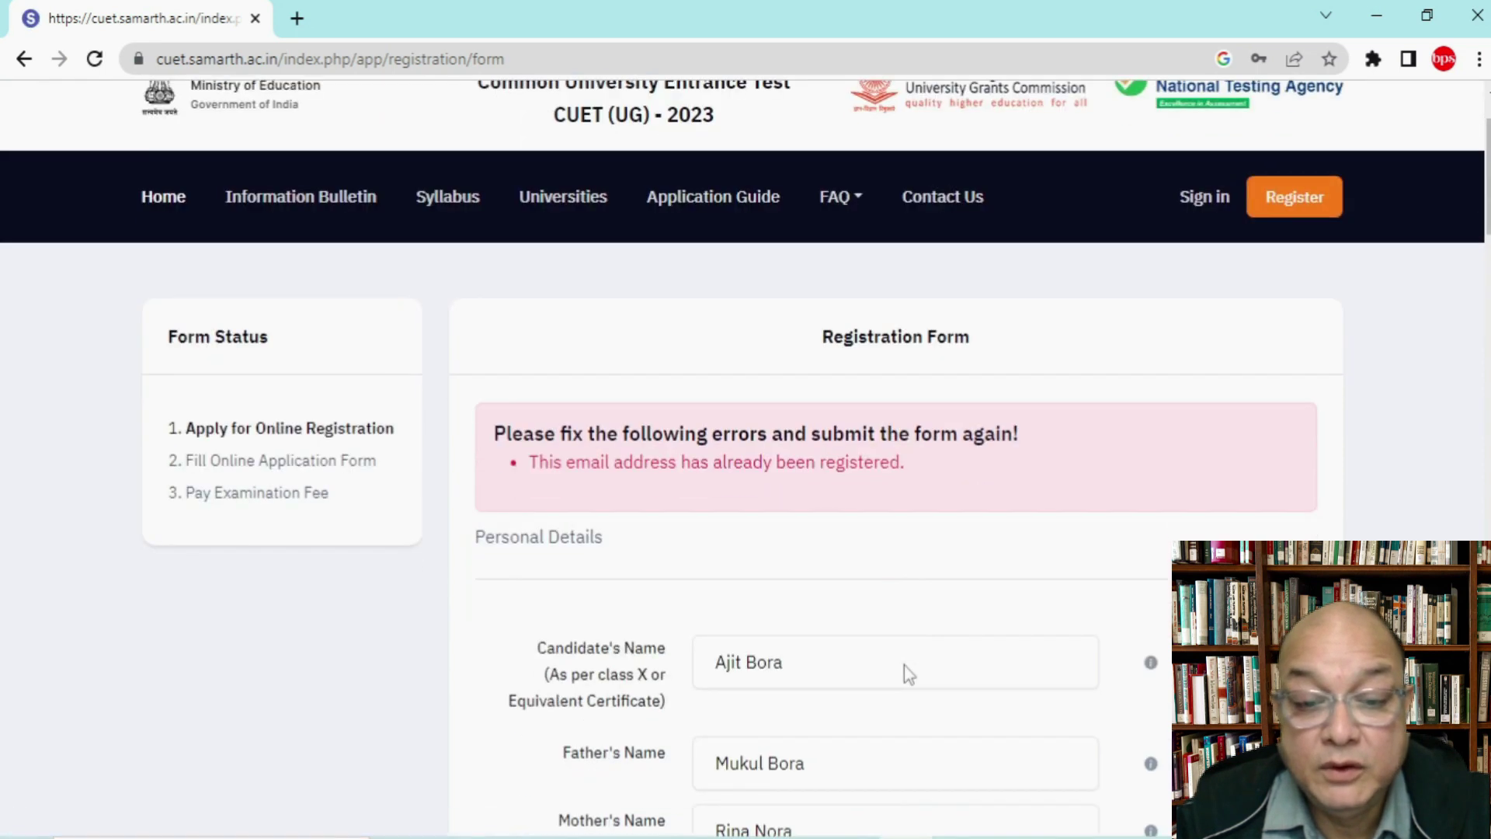
Step: Replace the already-registered email address and update the Confirm Email field
{"action": "scroll", "coordinate": [904, 665], "scroll_direction": "down", "scroll_amount": 4}
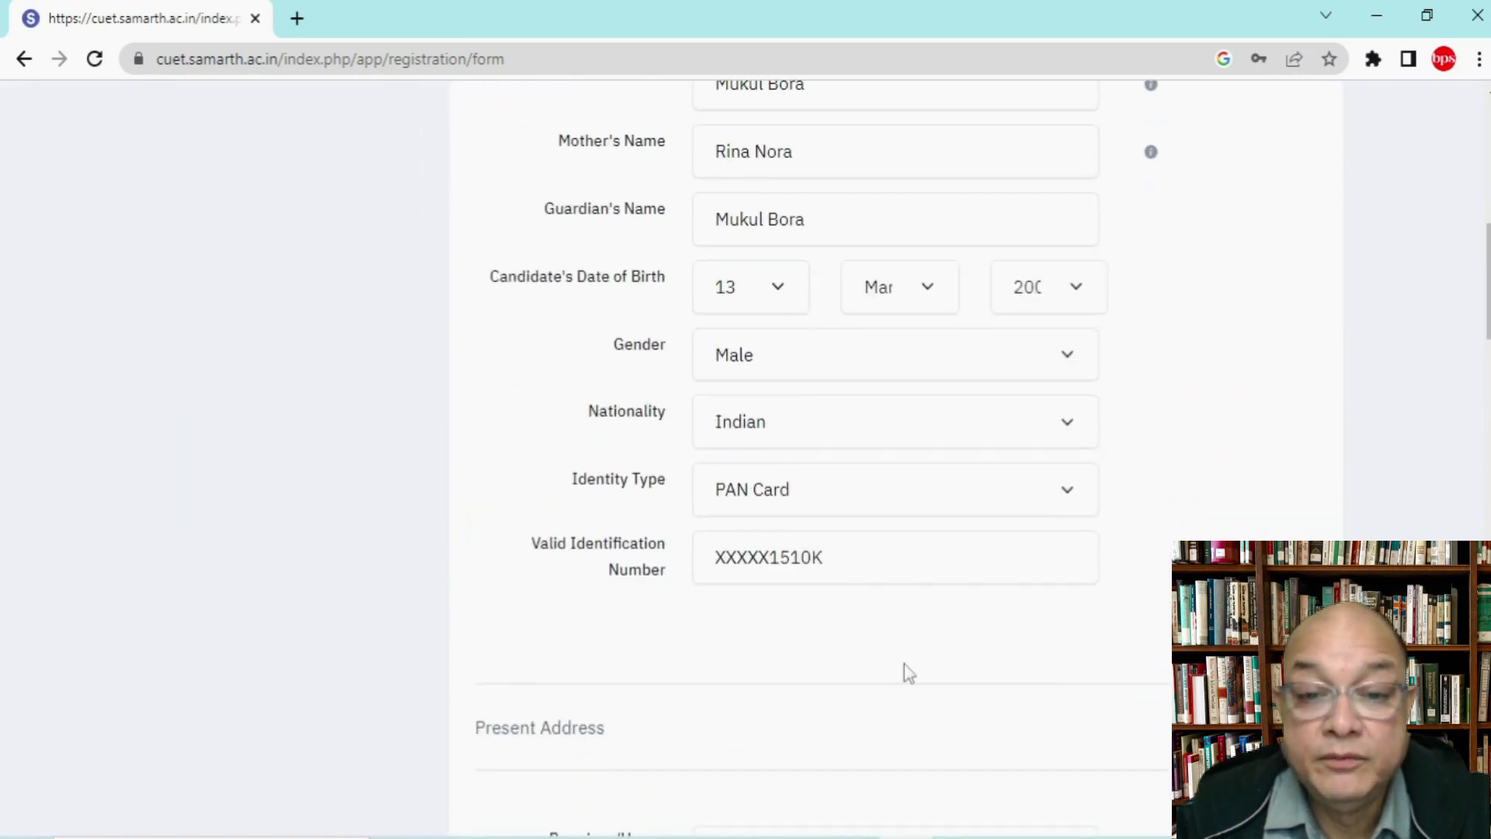
{"action": "scroll", "coordinate": [904, 664], "scroll_direction": "down", "scroll_amount": 2}
{"action": "scroll", "coordinate": [905, 664], "scroll_direction": "down", "scroll_amount": 10}
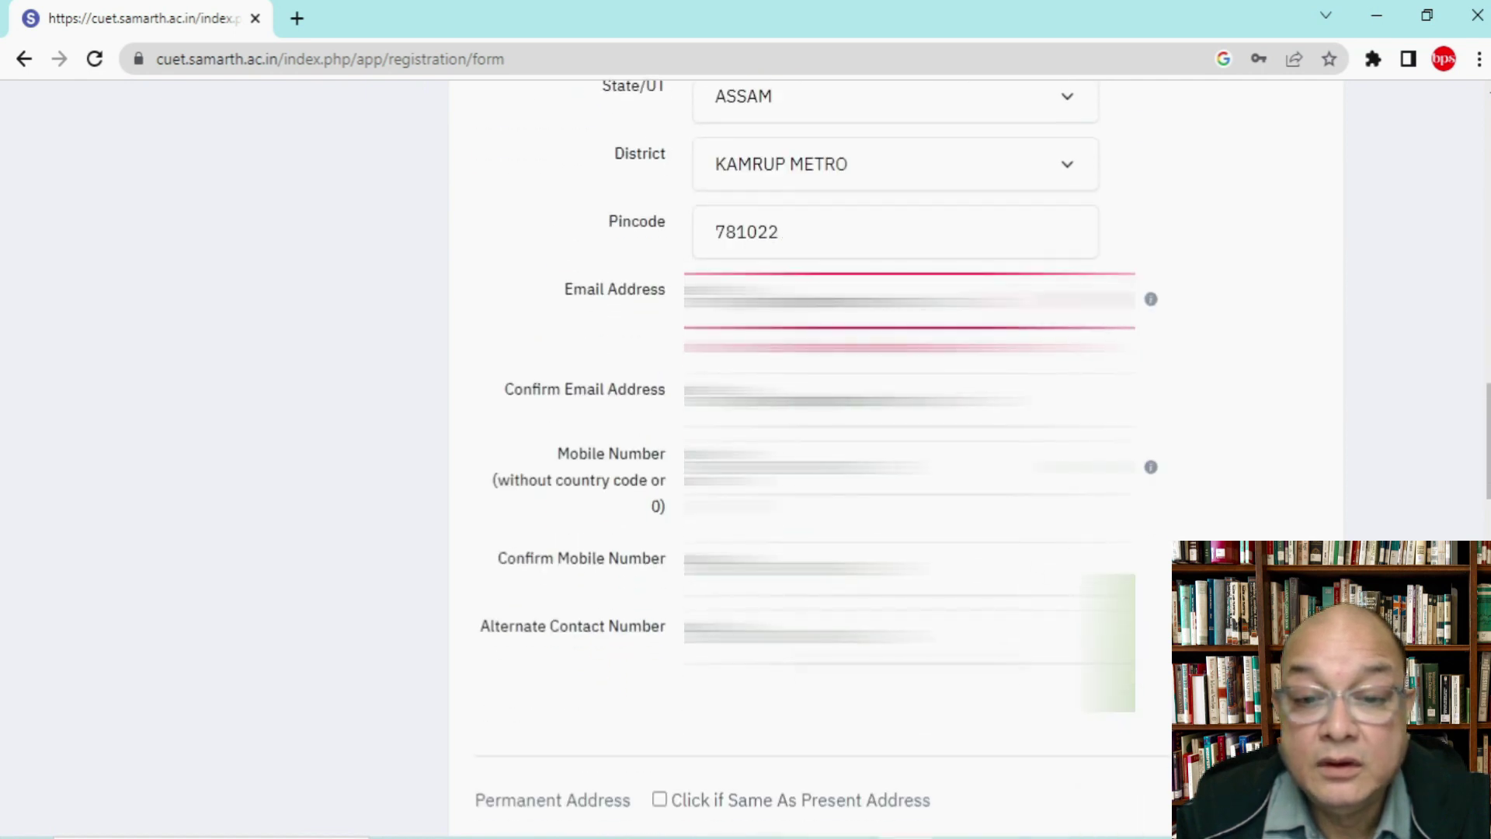
{"action": "left_click_drag", "start_coordinate": [1025, 299], "coordinate": [742, 299]}
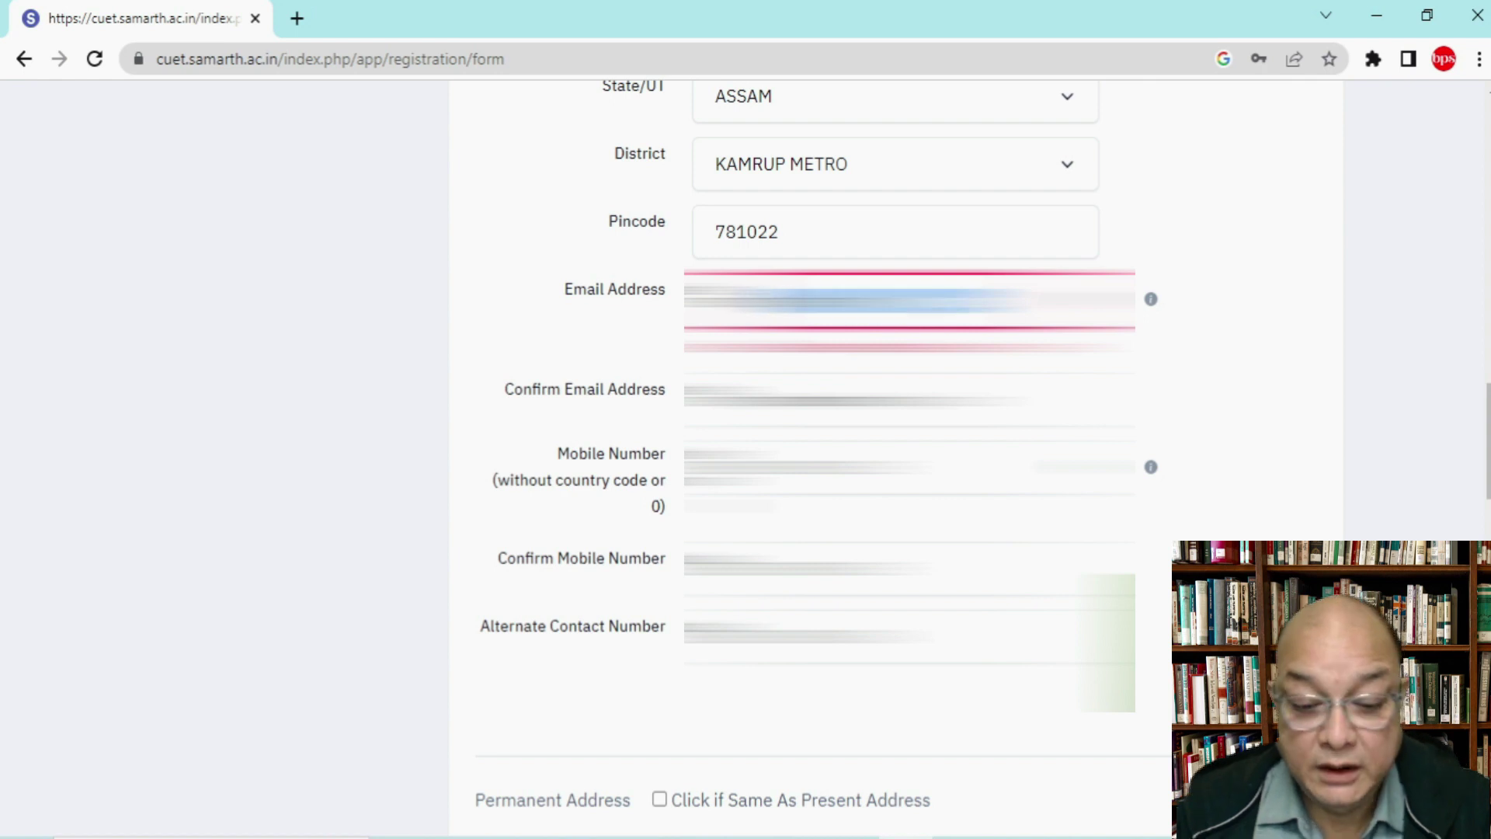
{"action": "key", "text": "Right"}
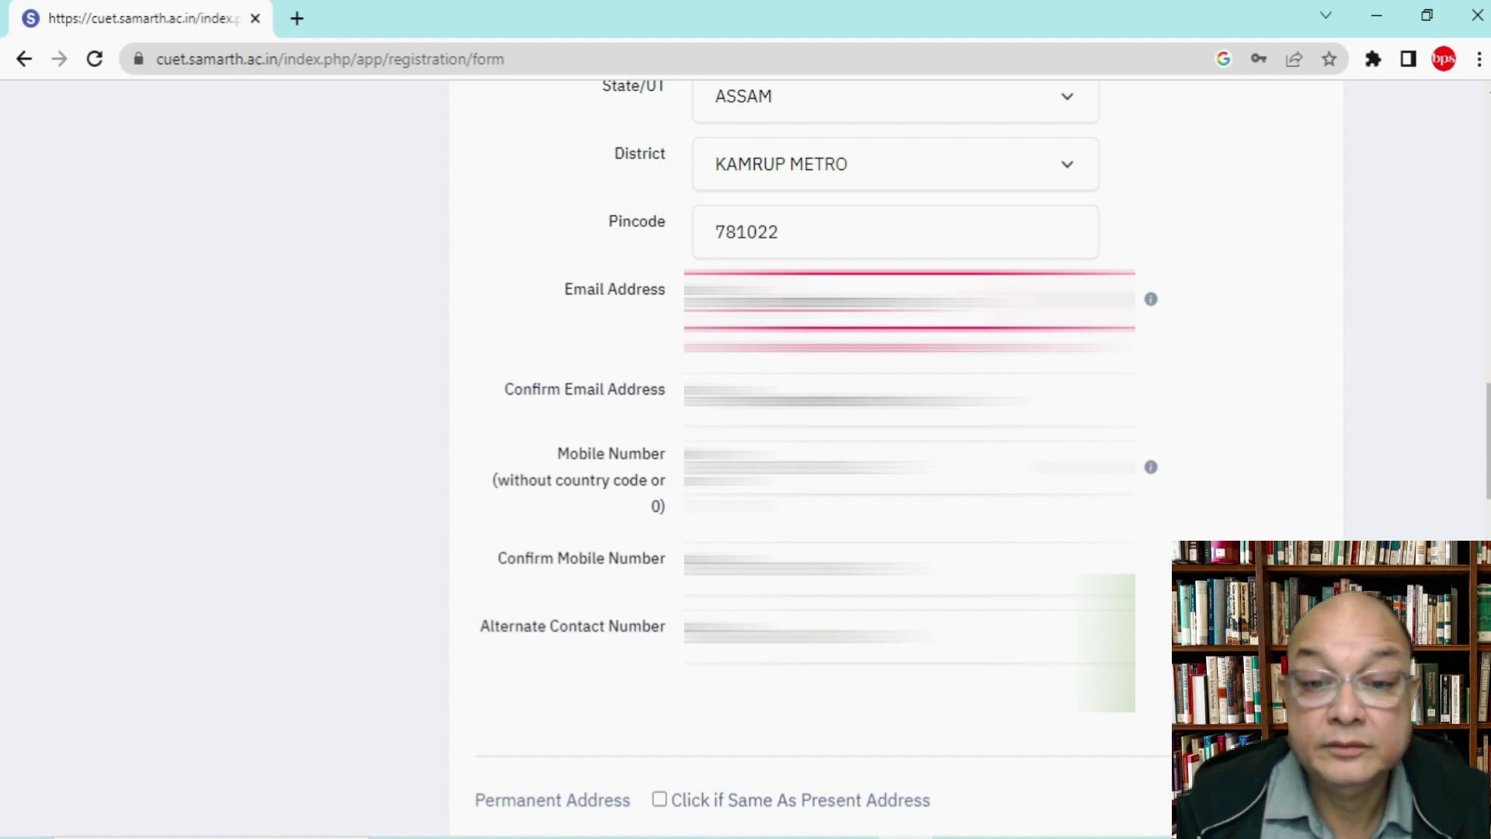
{"action": "left_click", "coordinate": [1281, 359]}
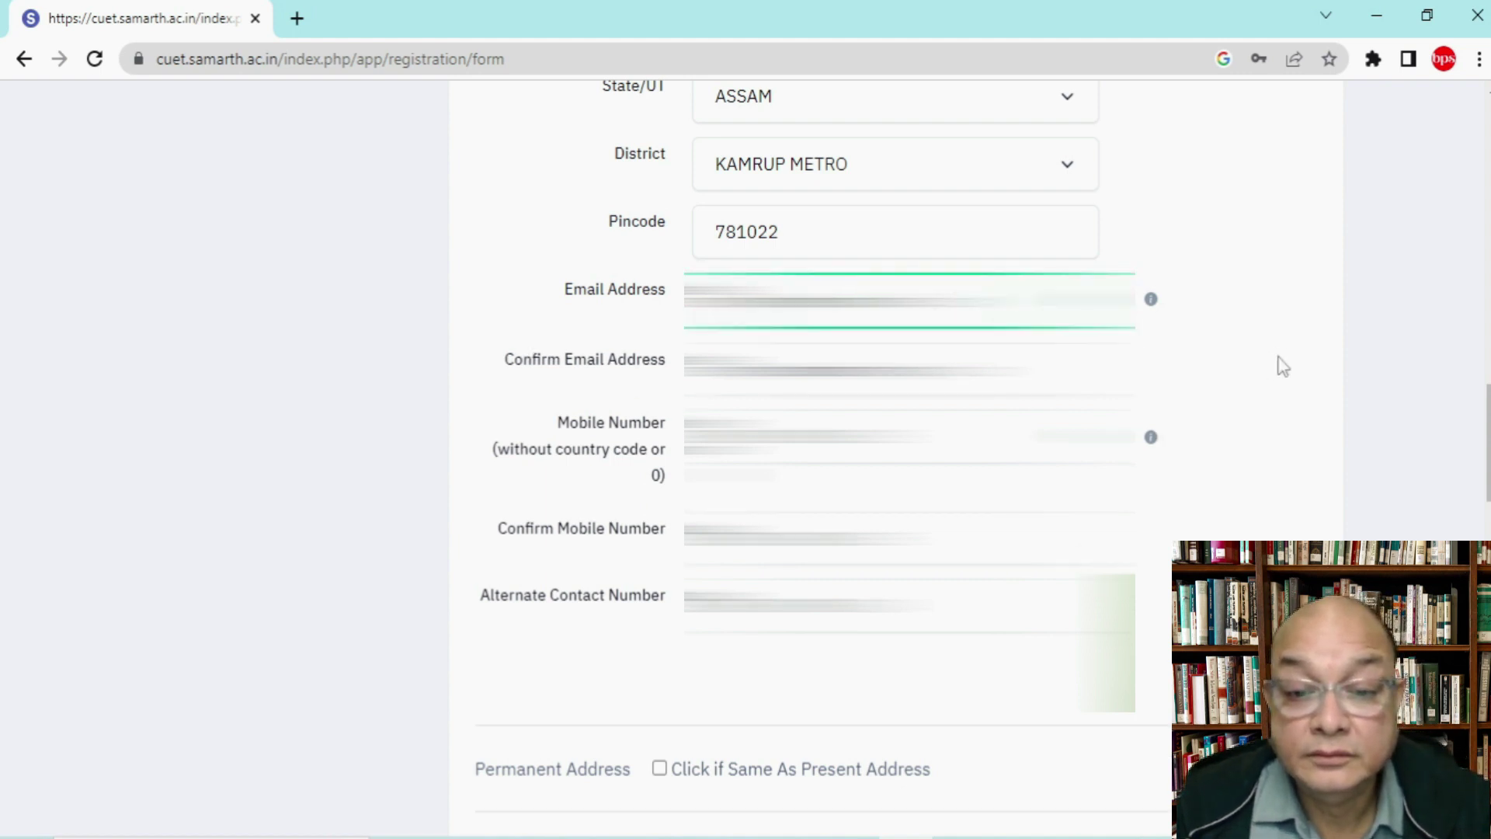
{"action": "scroll", "coordinate": [1281, 365], "scroll_direction": "down", "scroll_amount": 3}
{"action": "left_click", "coordinate": [909, 138]}
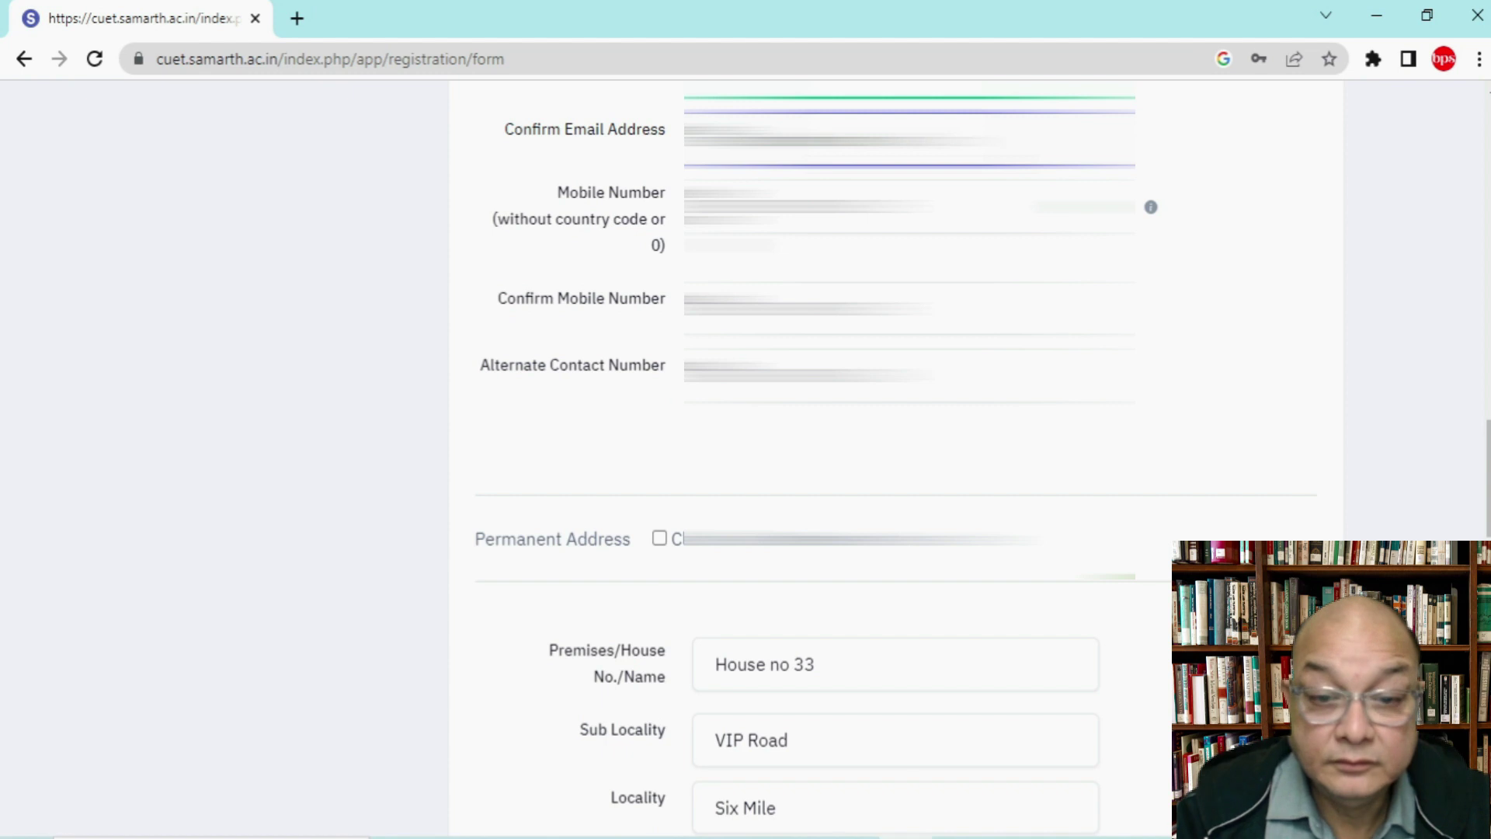
Step: Correct the Password and Confirm Password entries so they match and validate
{"action": "scroll", "coordinate": [1263, 313], "scroll_direction": "down", "scroll_amount": 2}
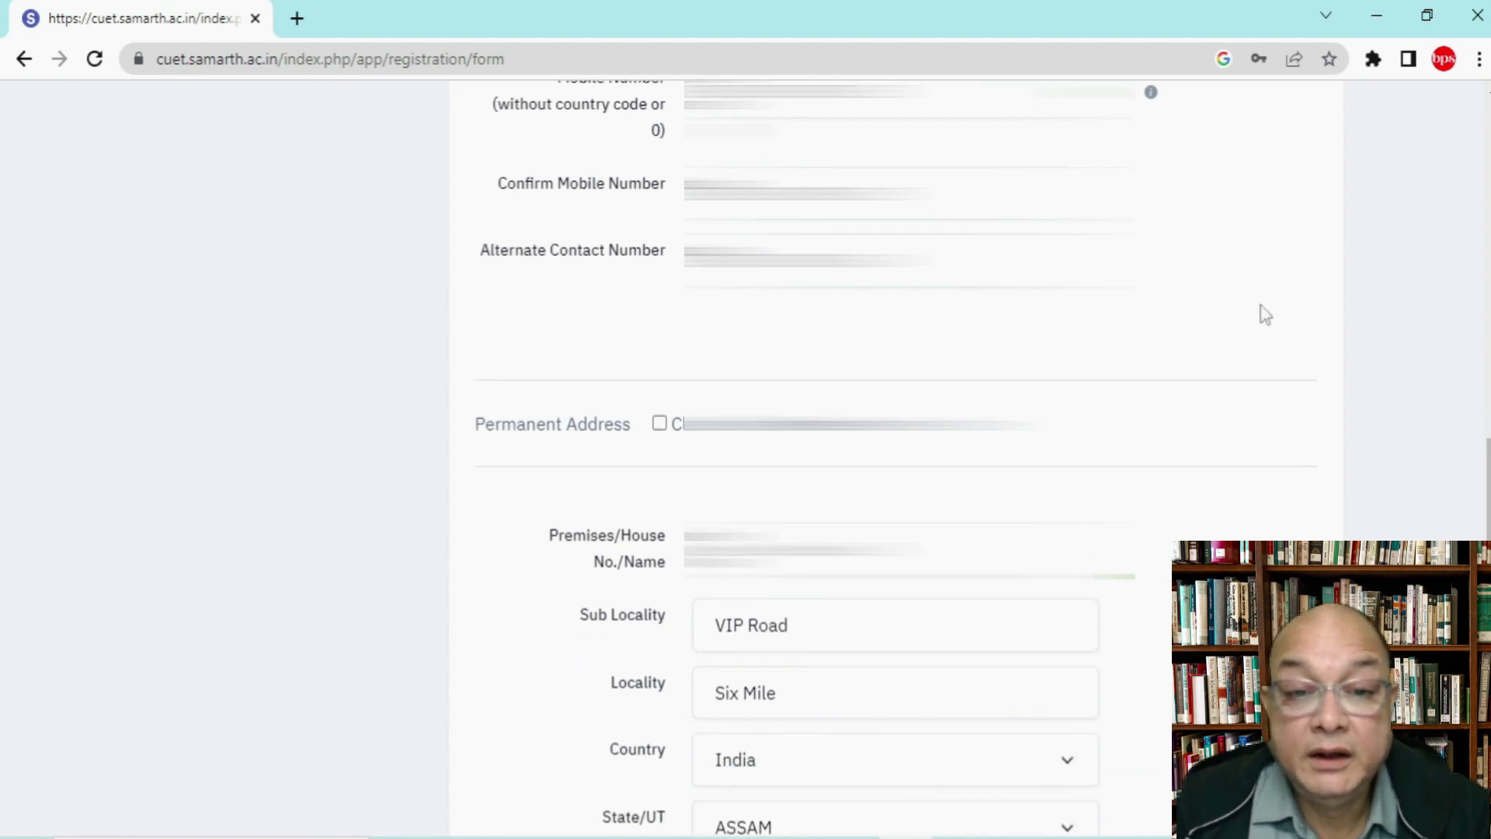
{"action": "scroll", "coordinate": [1265, 313], "scroll_direction": "down", "scroll_amount": 10}
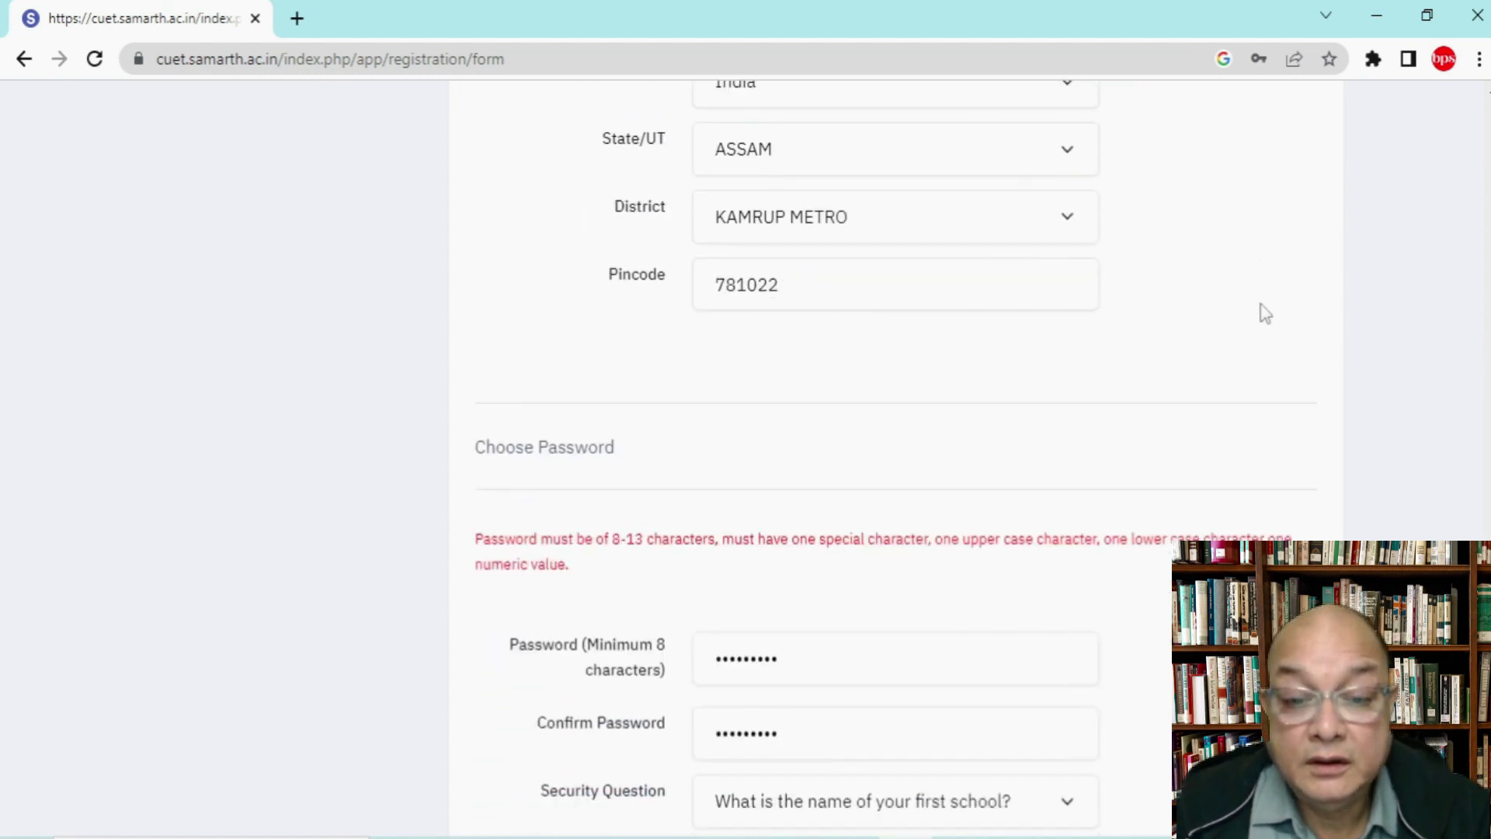
{"action": "scroll", "coordinate": [1264, 313], "scroll_direction": "down", "scroll_amount": 1}
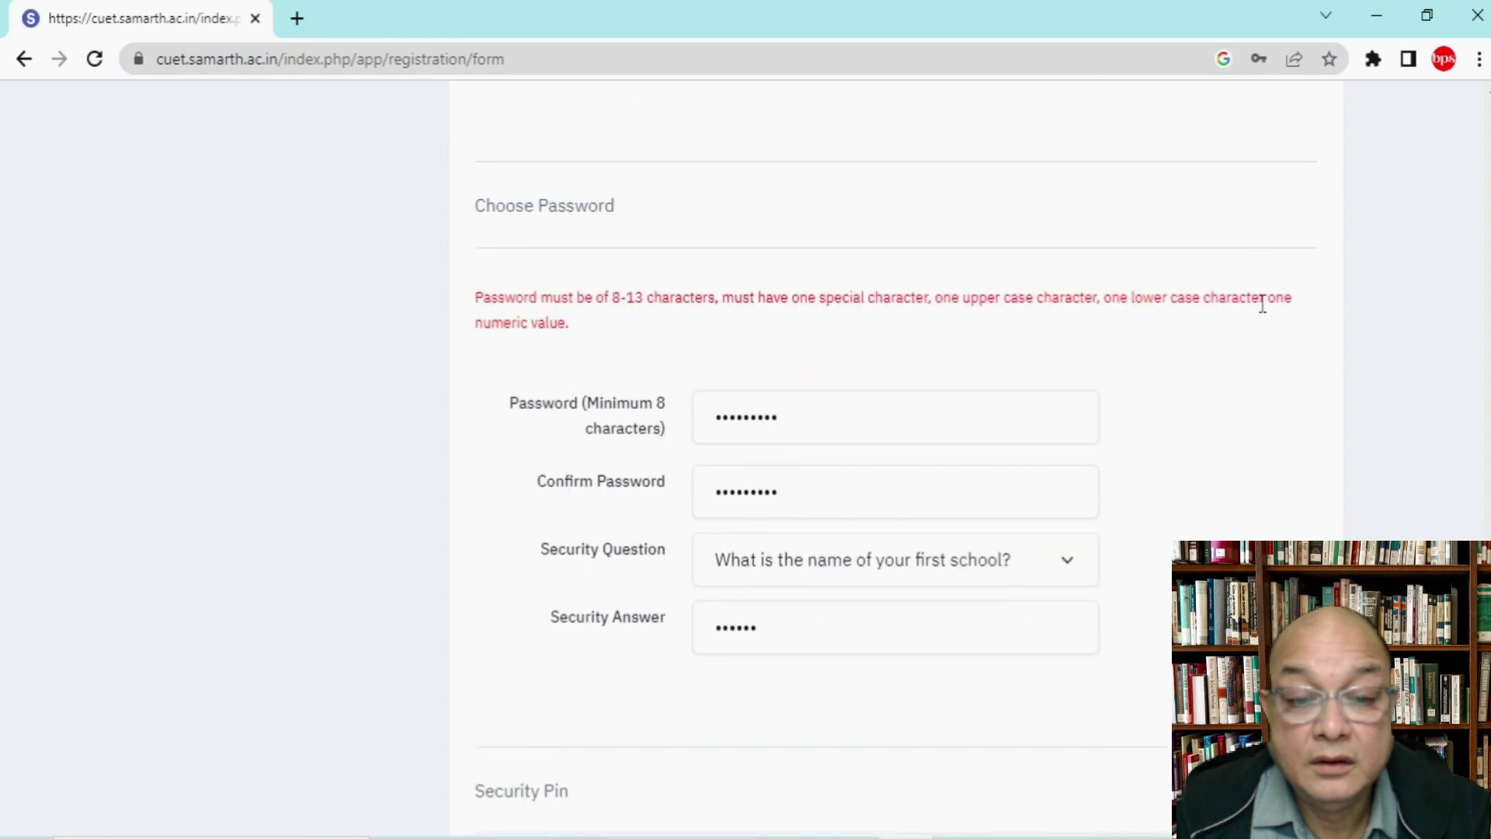
{"action": "left_click", "coordinate": [838, 409]}
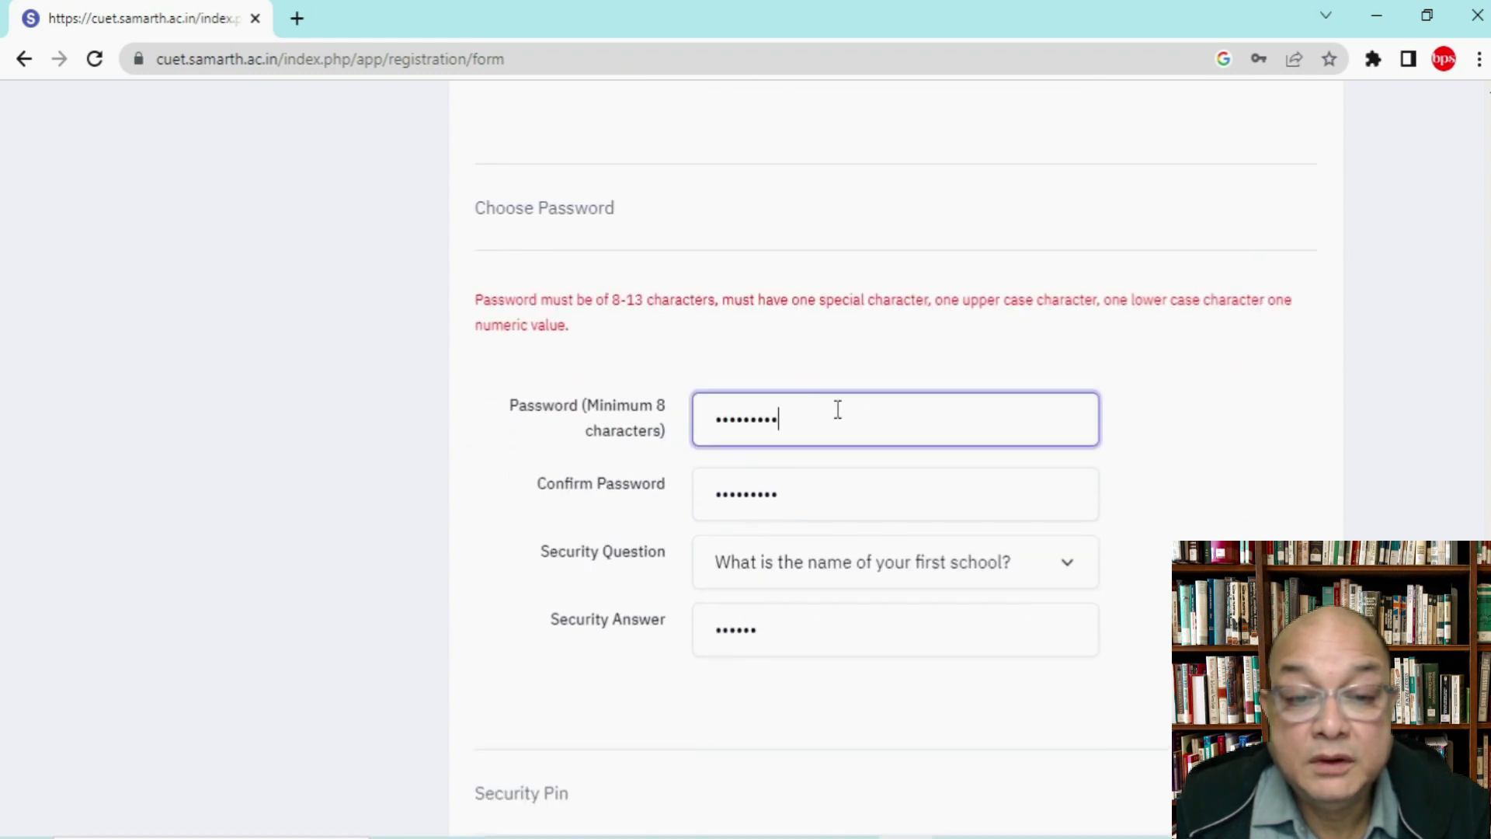
{"action": "type", "text": "1"}
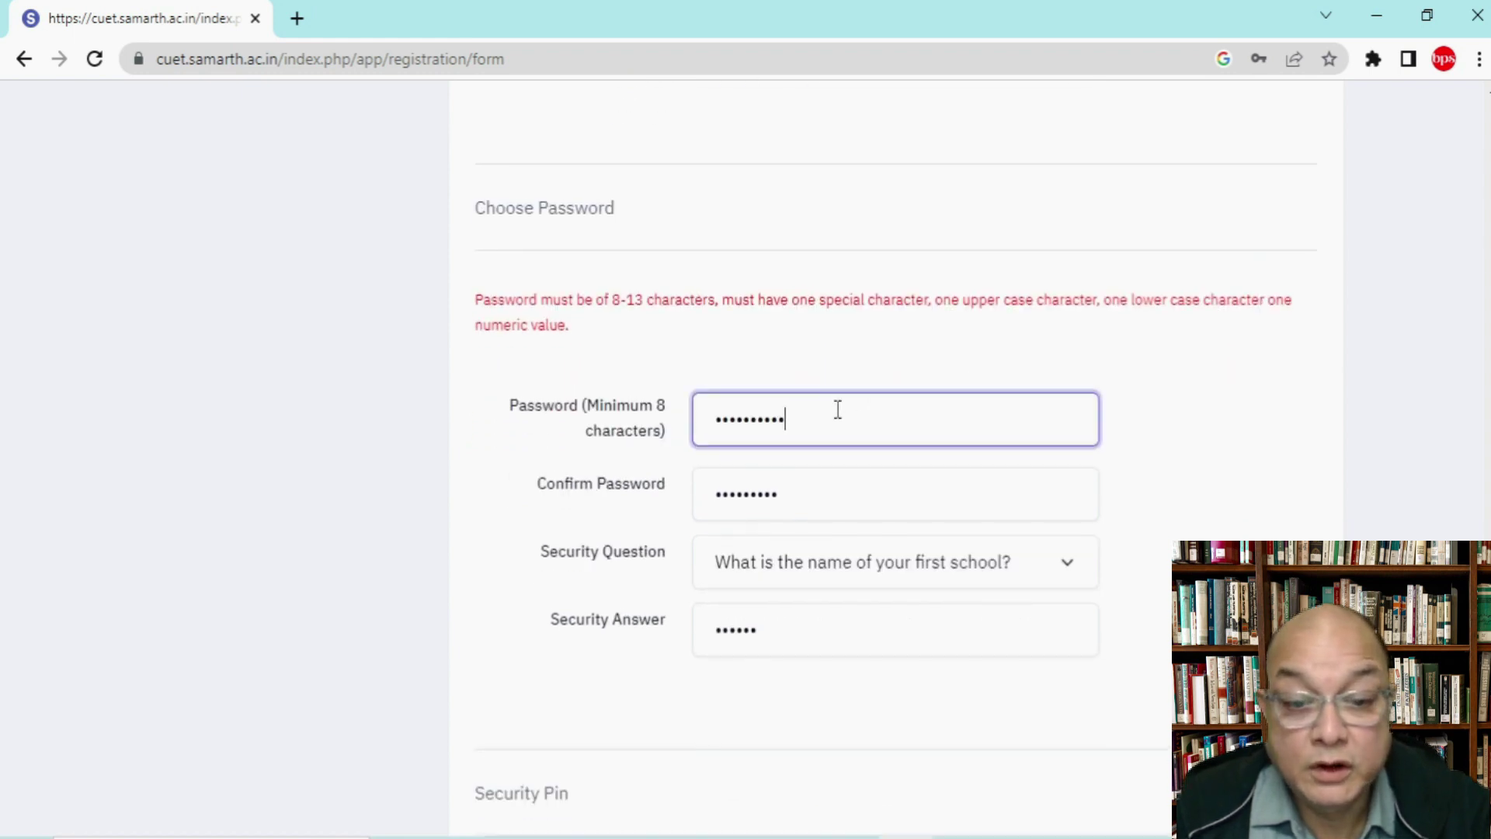
{"action": "left_click", "coordinate": [806, 489]}
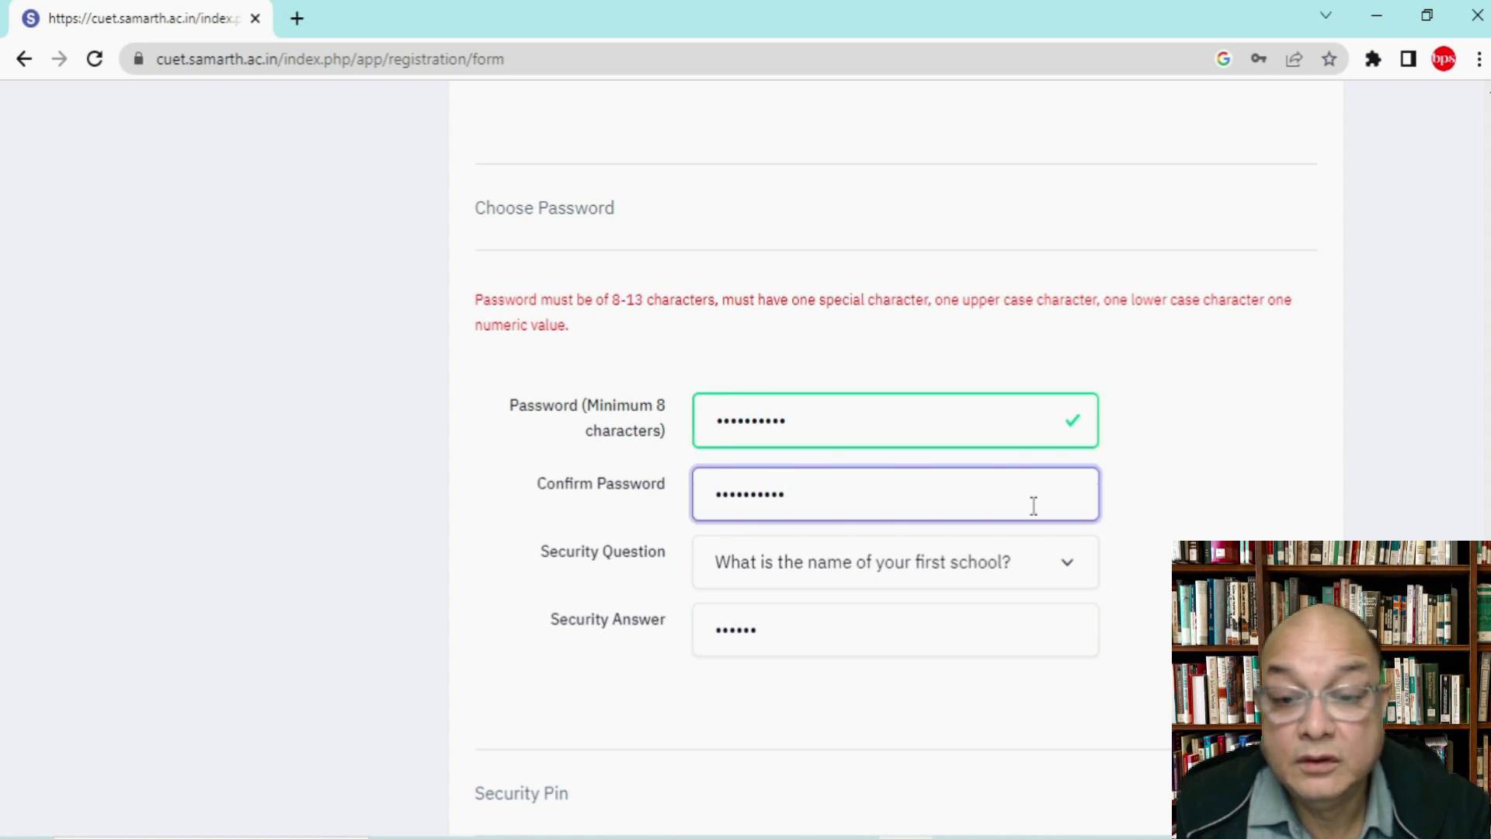
{"action": "type", "text": "1"}
{"action": "scroll", "coordinate": [1290, 531], "scroll_direction": "down", "scroll_amount": 3}
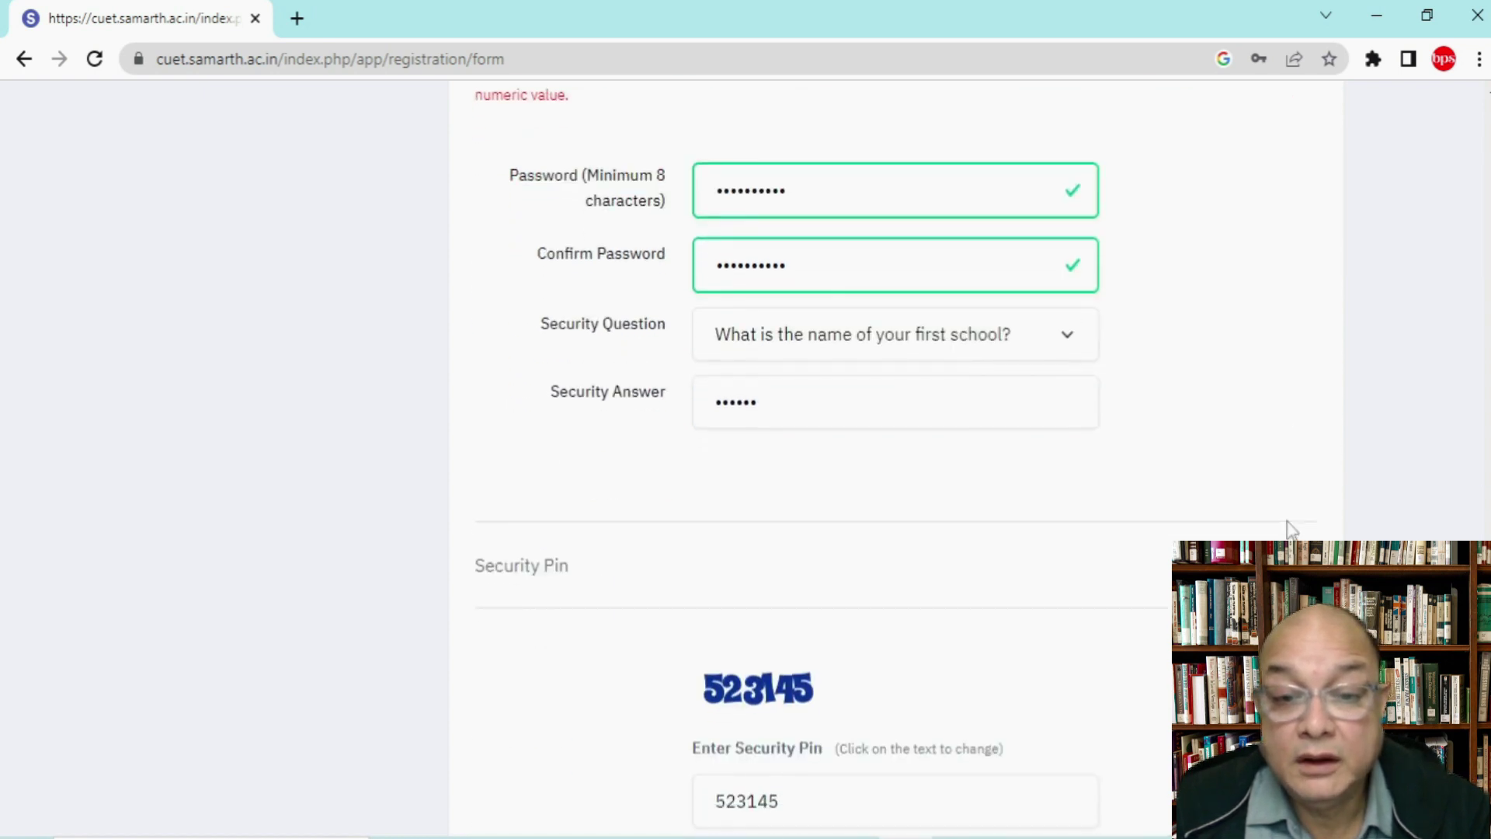
{"action": "scroll", "coordinate": [1290, 530], "scroll_direction": "down", "scroll_amount": 3}
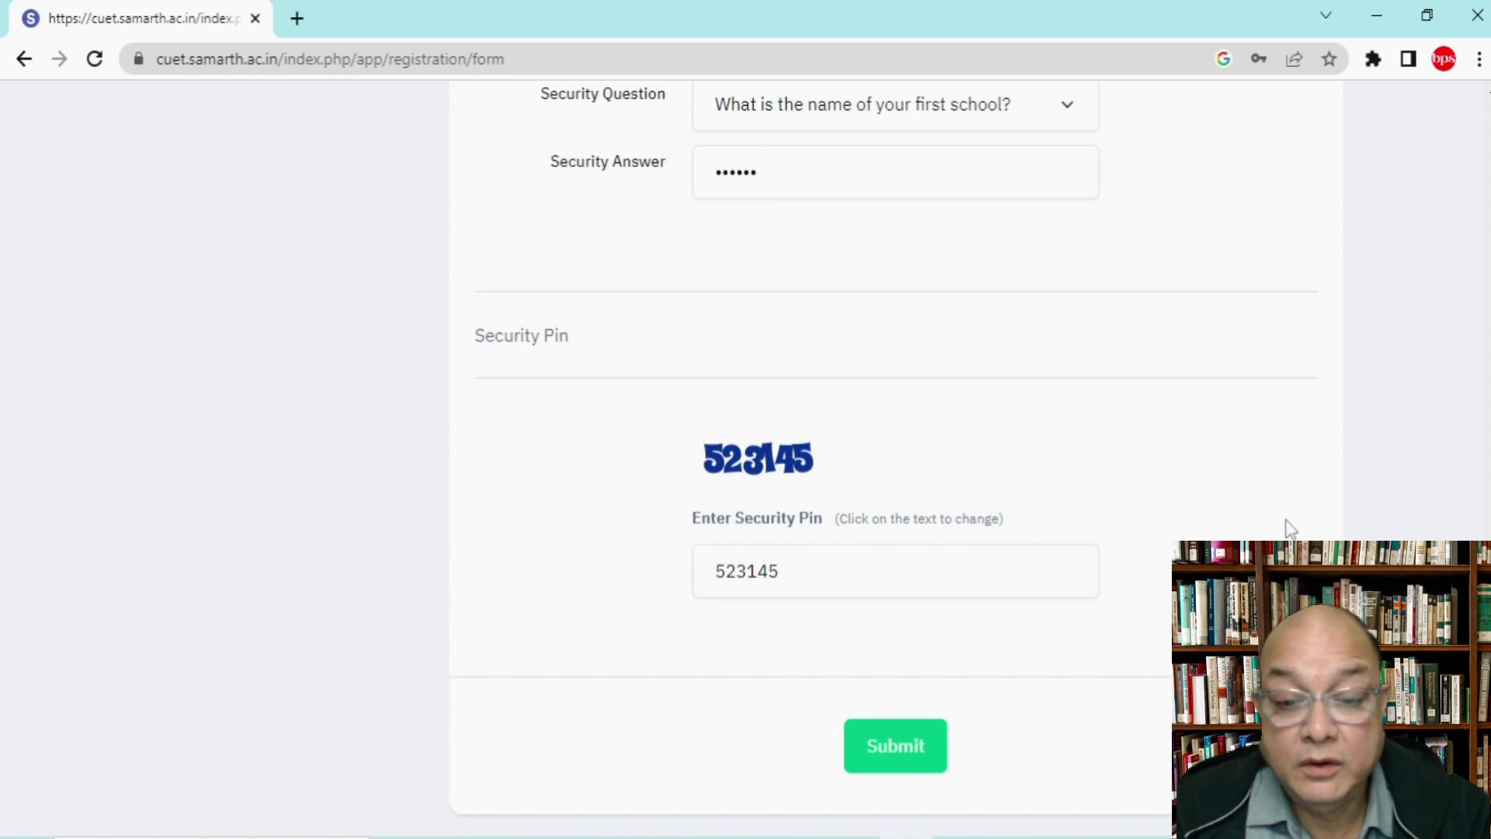
Step: Resubmit the form and scroll the Review Page down to the Particulars checklist
{"action": "left_click", "coordinate": [894, 748]}
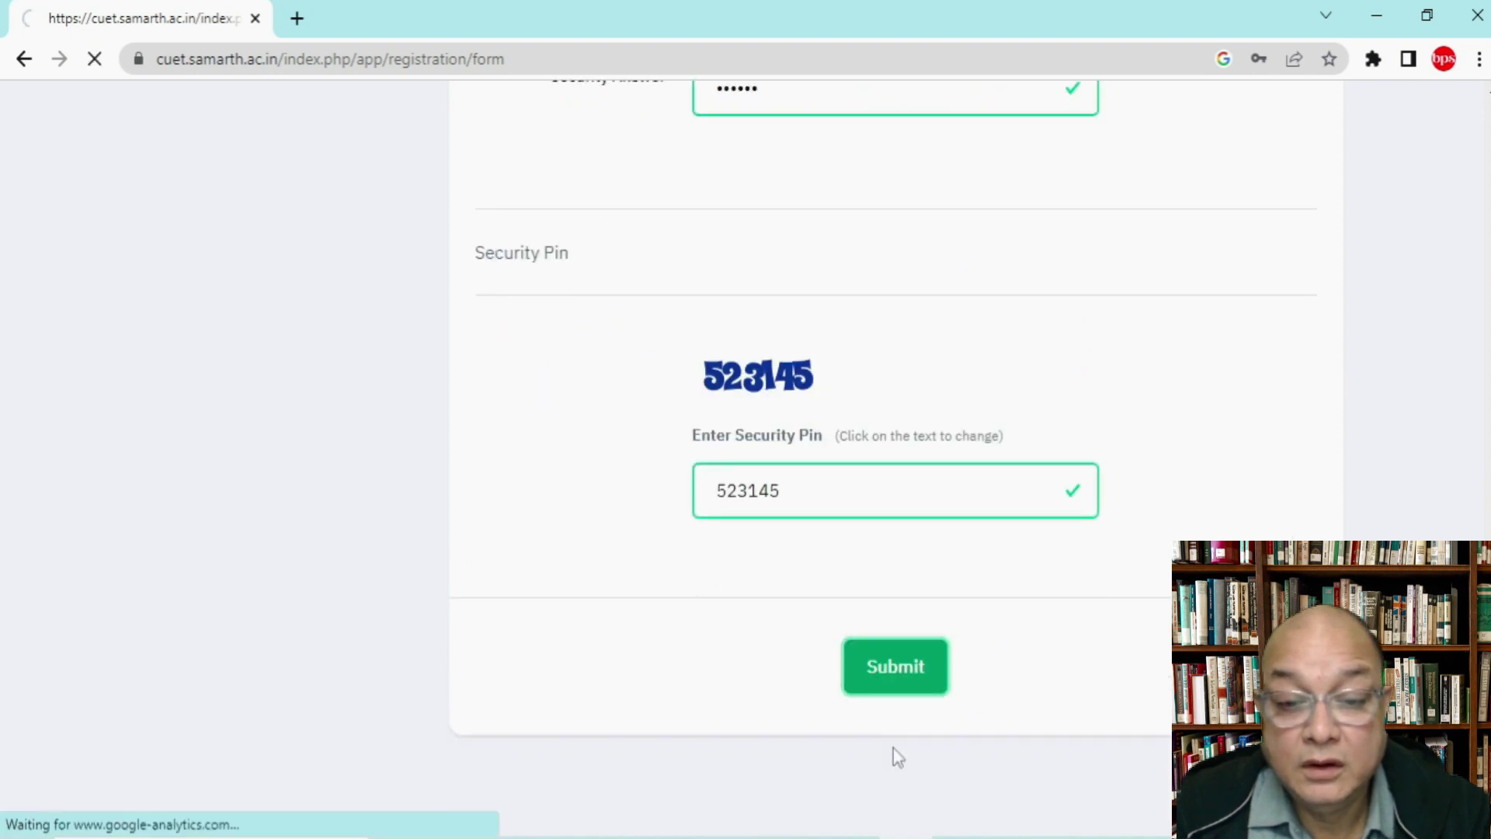
{"action": "scroll", "coordinate": [902, 698], "scroll_direction": "down", "scroll_amount": 15}
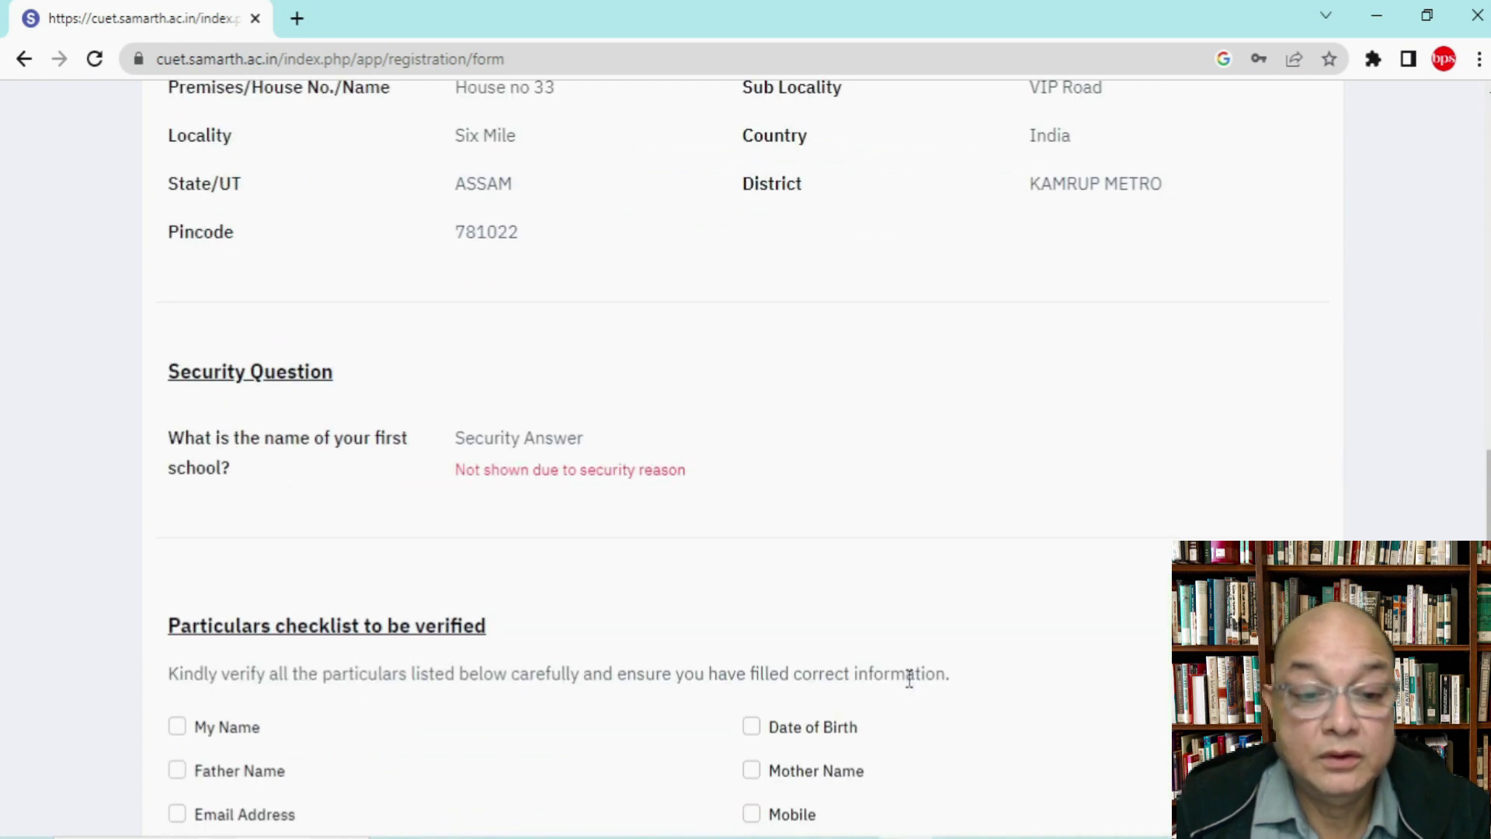
{"action": "scroll", "coordinate": [908, 679], "scroll_direction": "down", "scroll_amount": 5}
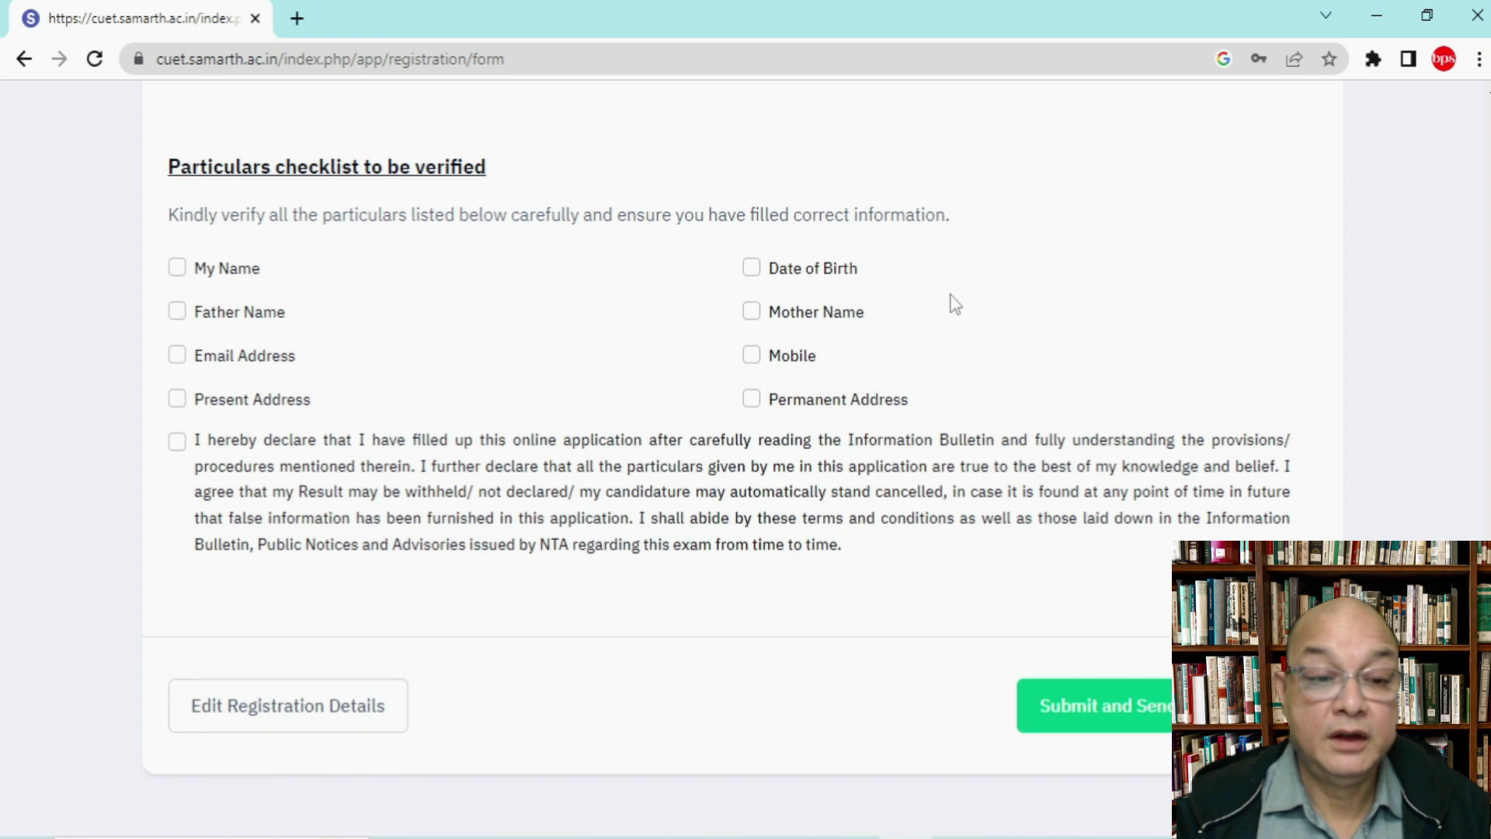
{"action": "scroll", "coordinate": [949, 310], "scroll_direction": "up", "scroll_amount": 15}
{"action": "scroll", "coordinate": [947, 309], "scroll_direction": "up", "scroll_amount": 5}
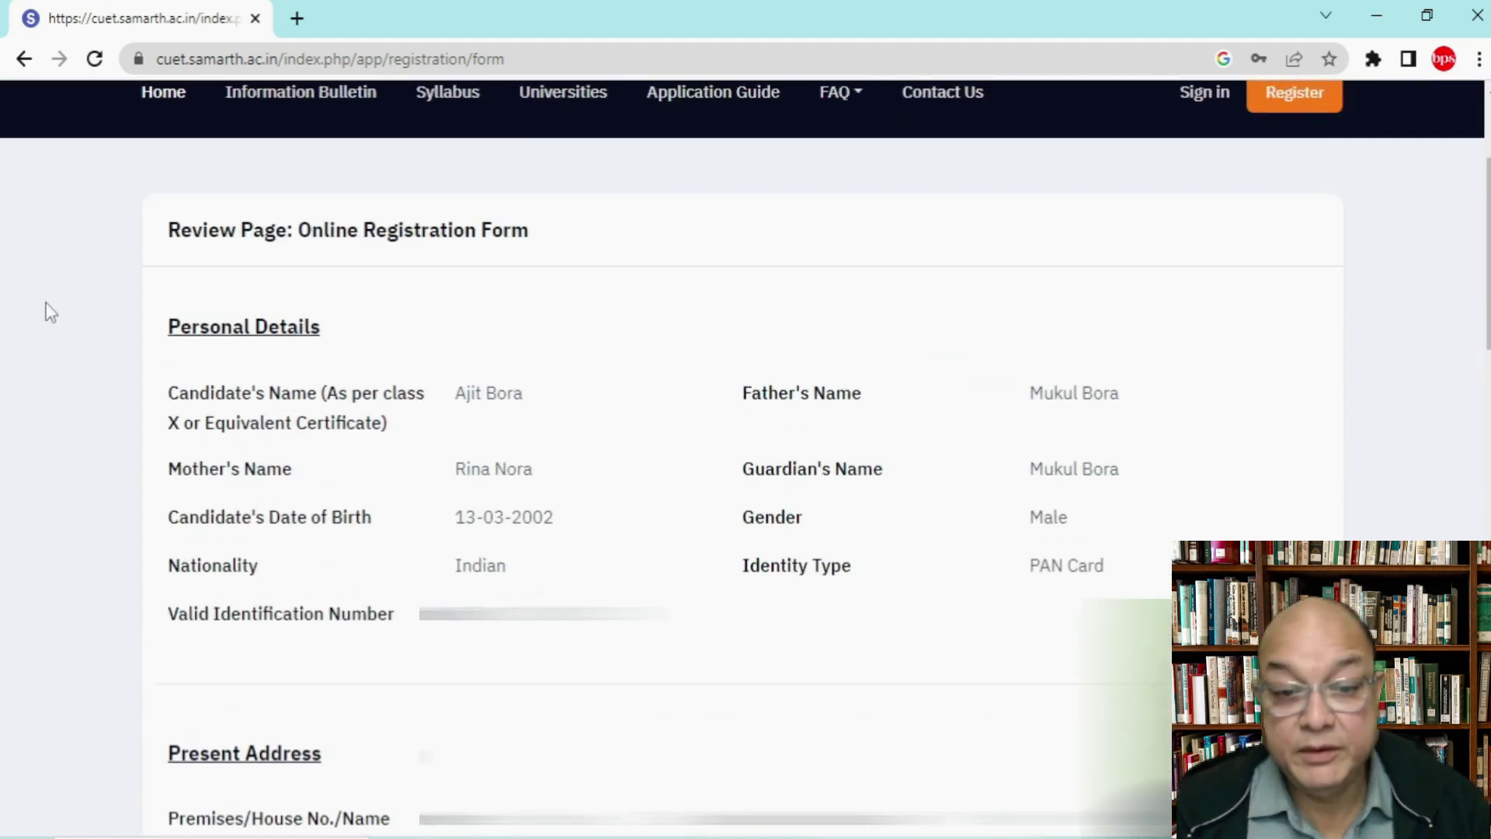
{"action": "scroll", "coordinate": [47, 319], "scroll_direction": "down", "scroll_amount": 3}
{"action": "scroll", "coordinate": [51, 323], "scroll_direction": "down", "scroll_amount": 2}
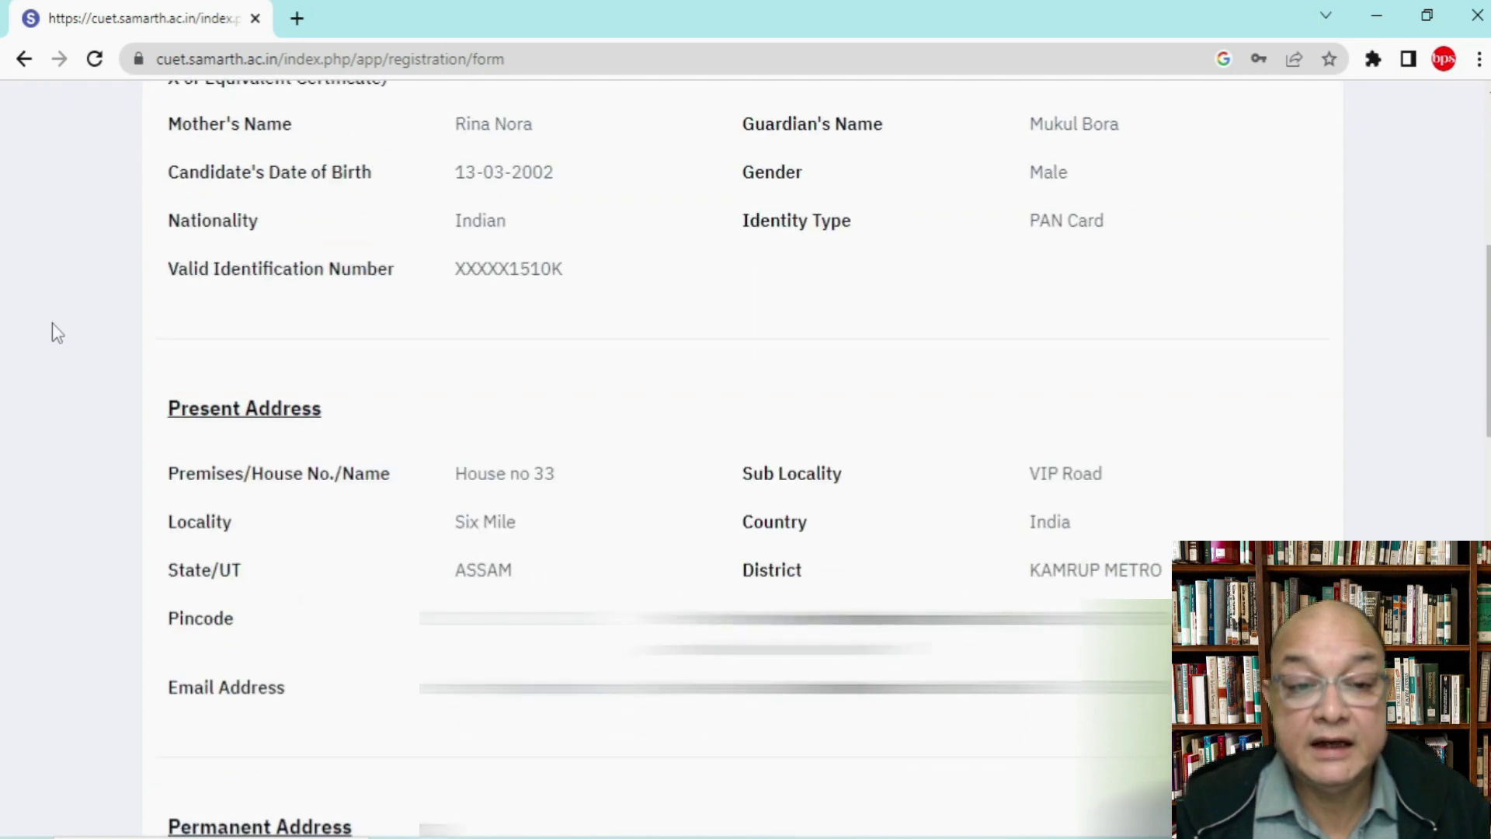
{"action": "scroll", "coordinate": [54, 320], "scroll_direction": "down", "scroll_amount": 4}
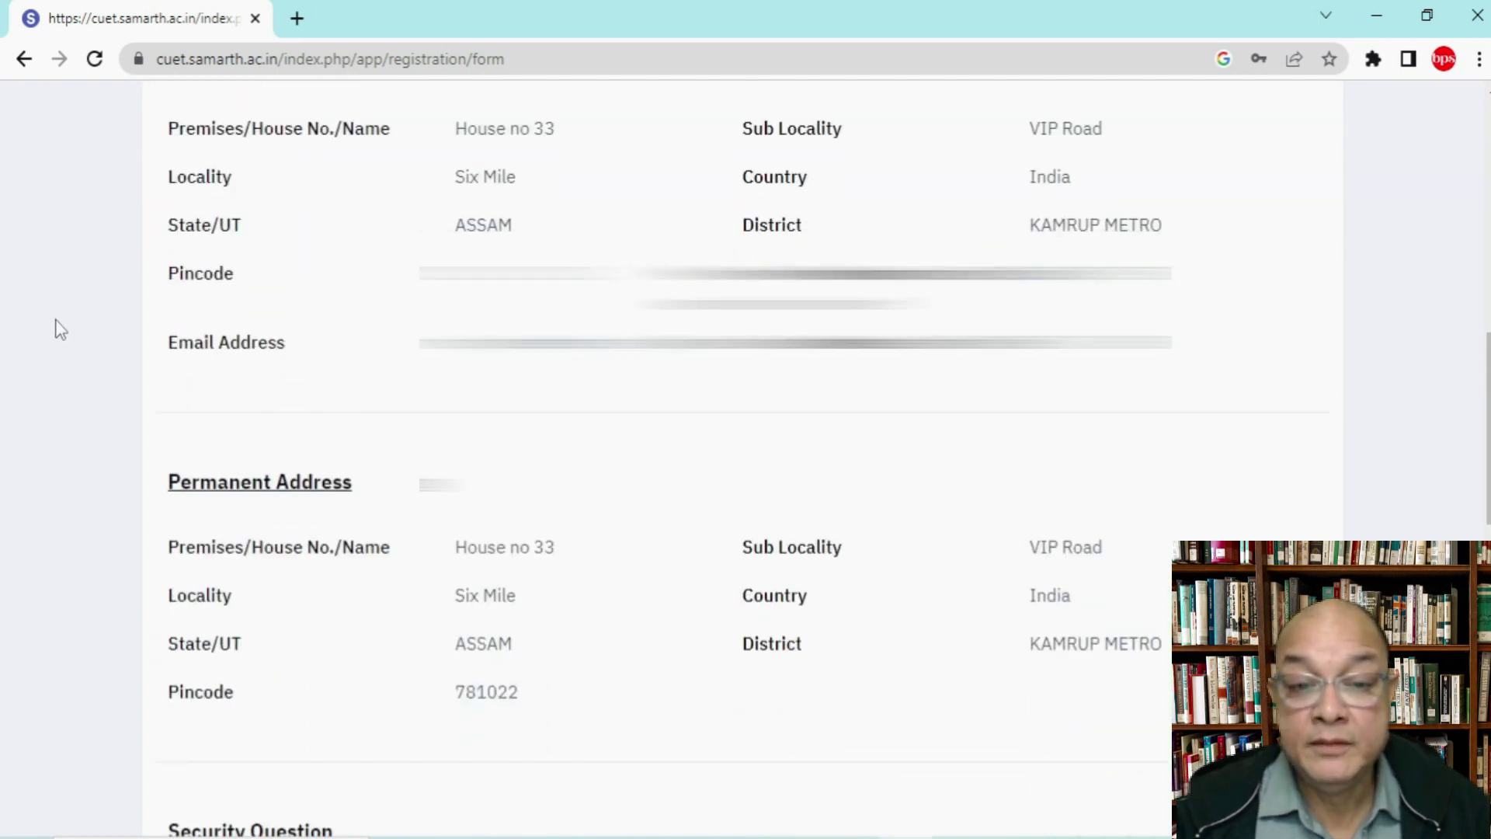
{"action": "scroll", "coordinate": [60, 329], "scroll_direction": "down", "scroll_amount": 6}
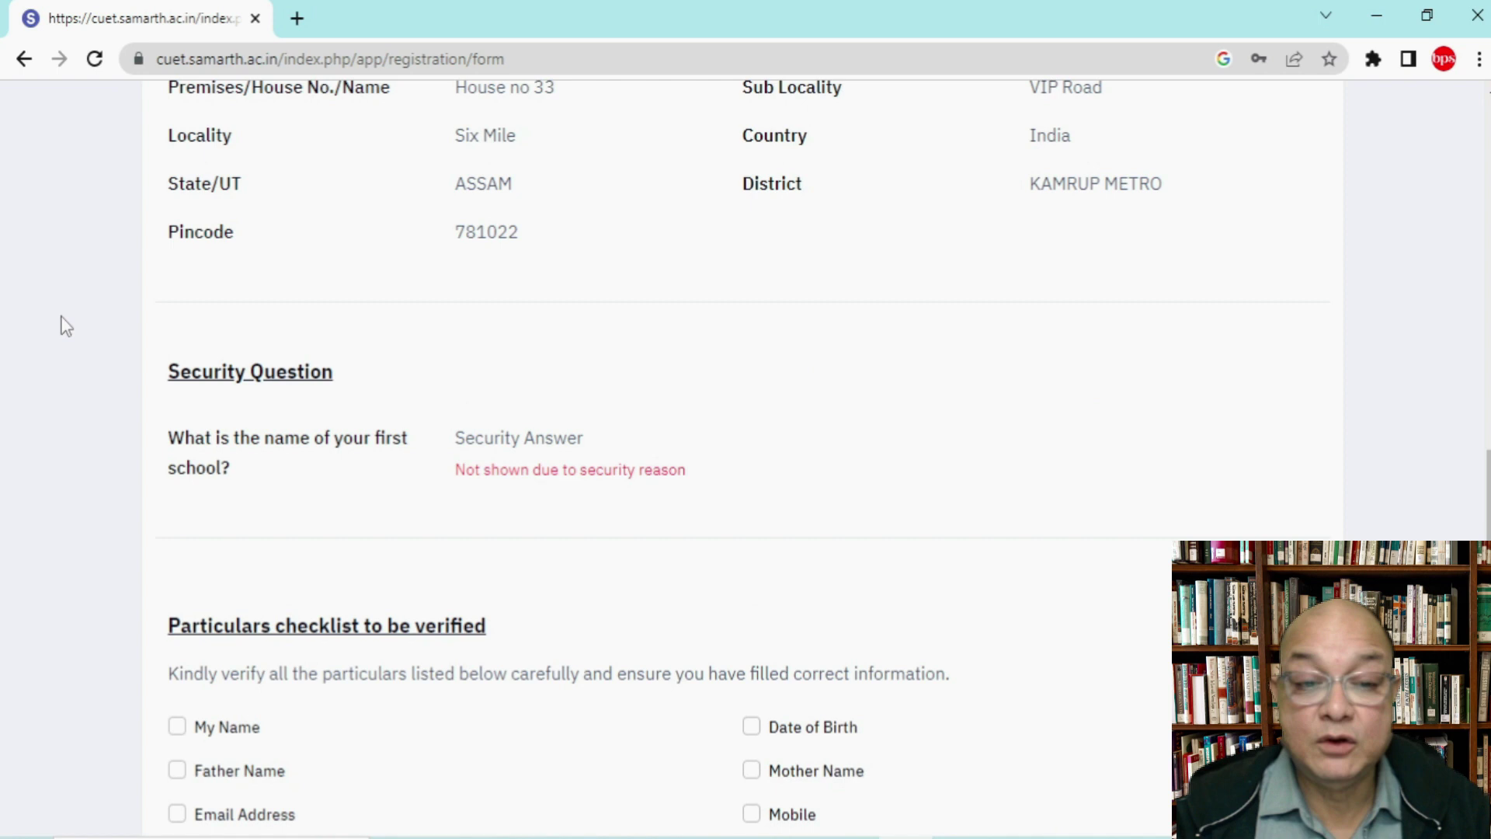
{"action": "scroll", "coordinate": [65, 325], "scroll_direction": "down", "scroll_amount": 4}
{"action": "scroll", "coordinate": [66, 326], "scroll_direction": "down", "scroll_amount": 2}
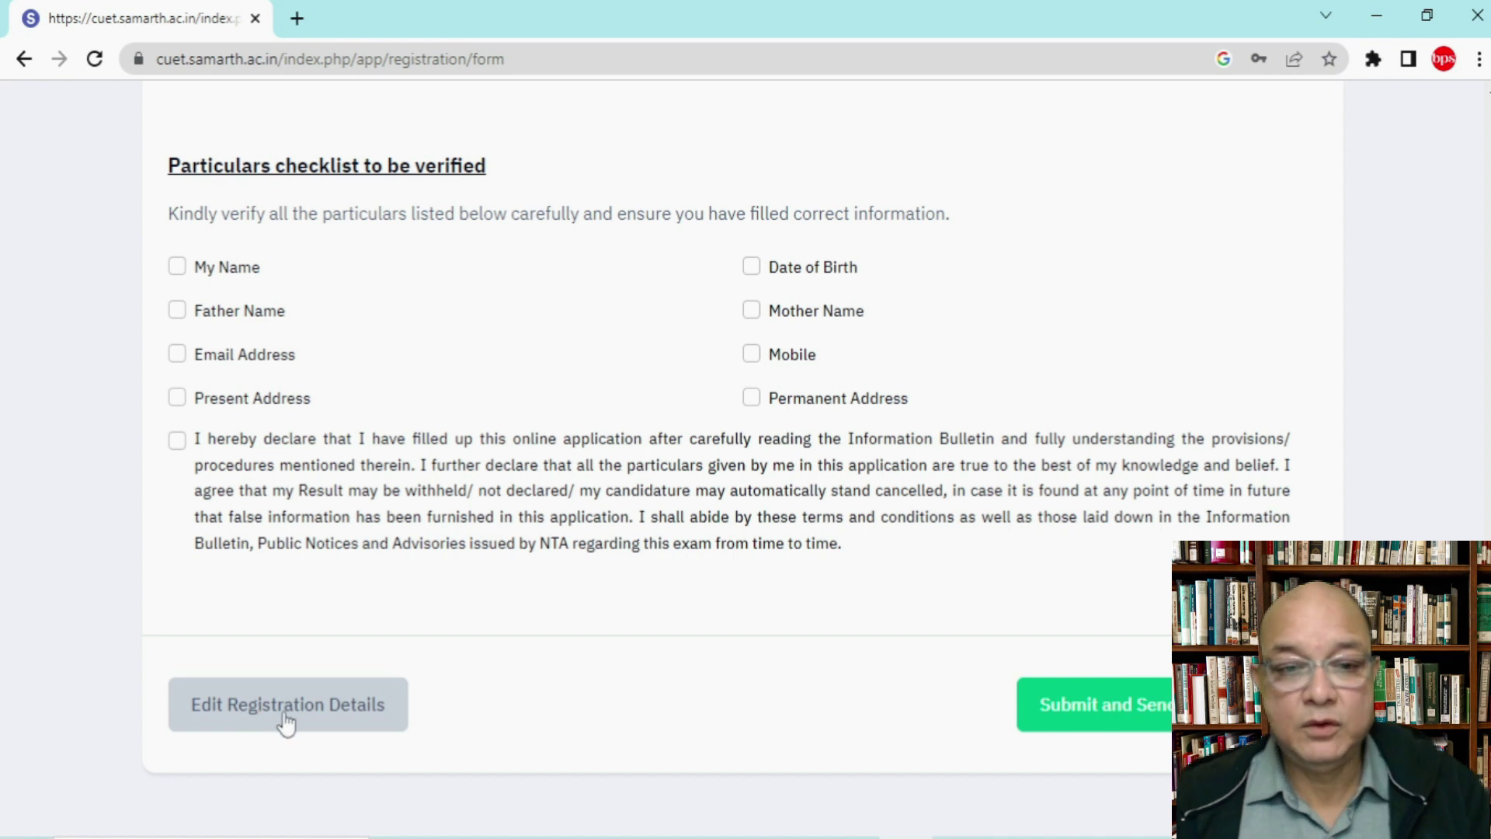
{"action": "scroll", "coordinate": [360, 695], "scroll_direction": "up", "scroll_amount": 20}
{"action": "scroll", "coordinate": [360, 696], "scroll_direction": "down", "scroll_amount": 10}
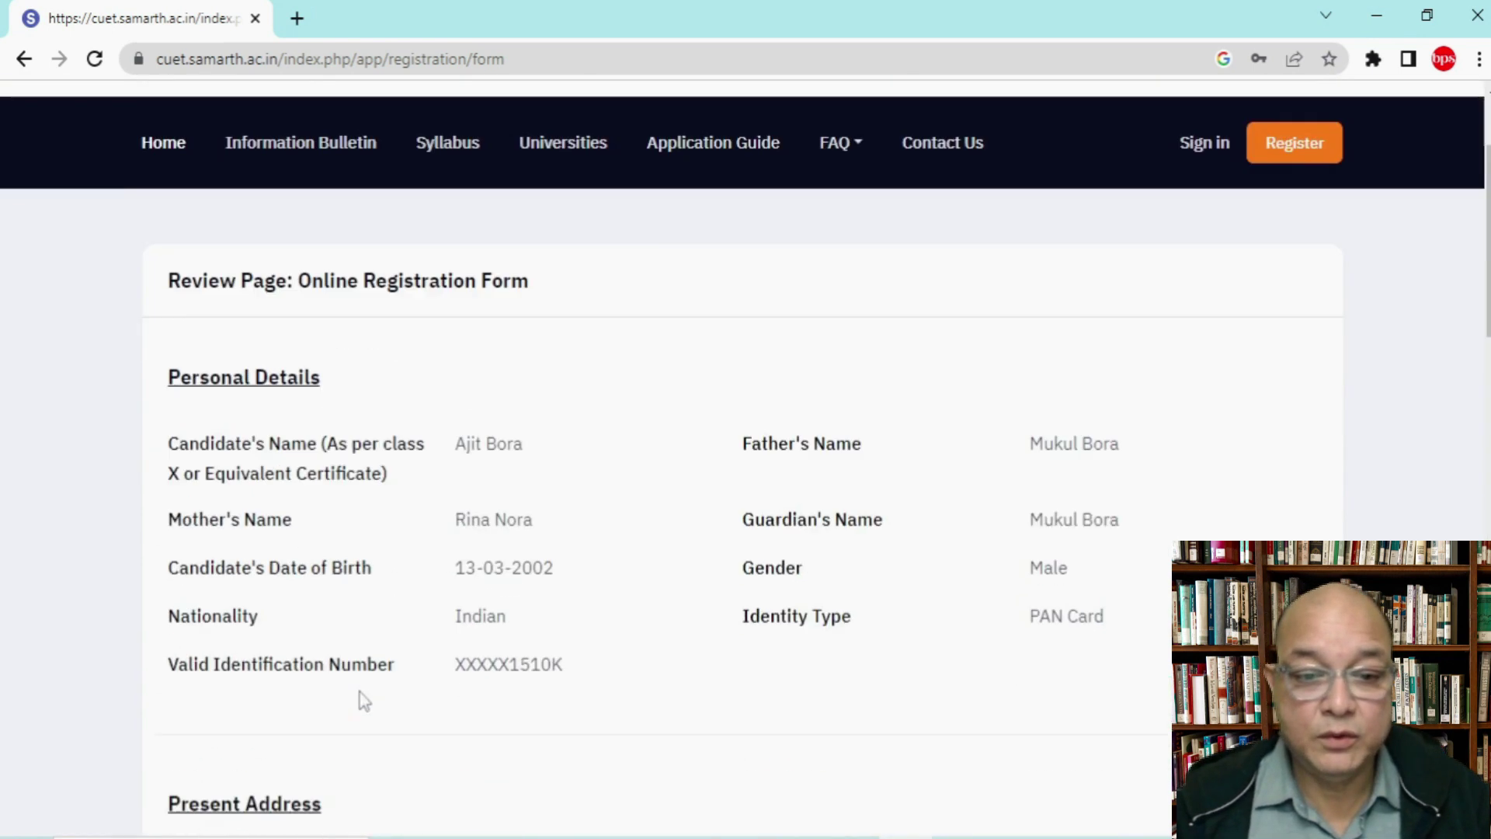
{"action": "scroll", "coordinate": [361, 693], "scroll_direction": "down", "scroll_amount": 10}
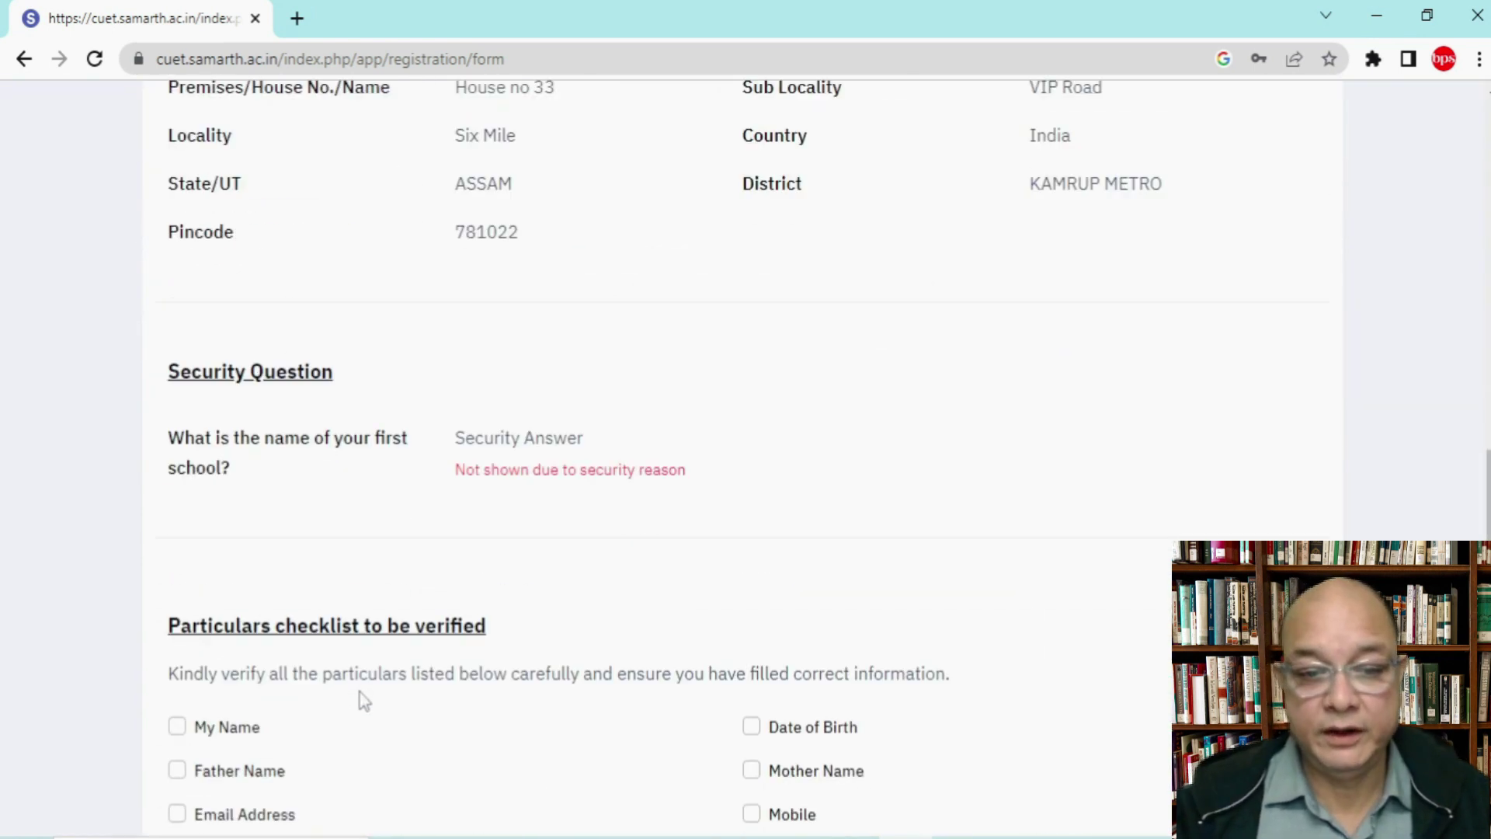
Step: Mark all eight particulars verified: names, email, addresses, date of birth, mobile
{"action": "left_click", "coordinate": [177, 382]}
{"action": "left_click", "coordinate": [177, 425]}
{"action": "left_click", "coordinate": [177, 469]}
{"action": "left_click", "coordinate": [177, 512]}
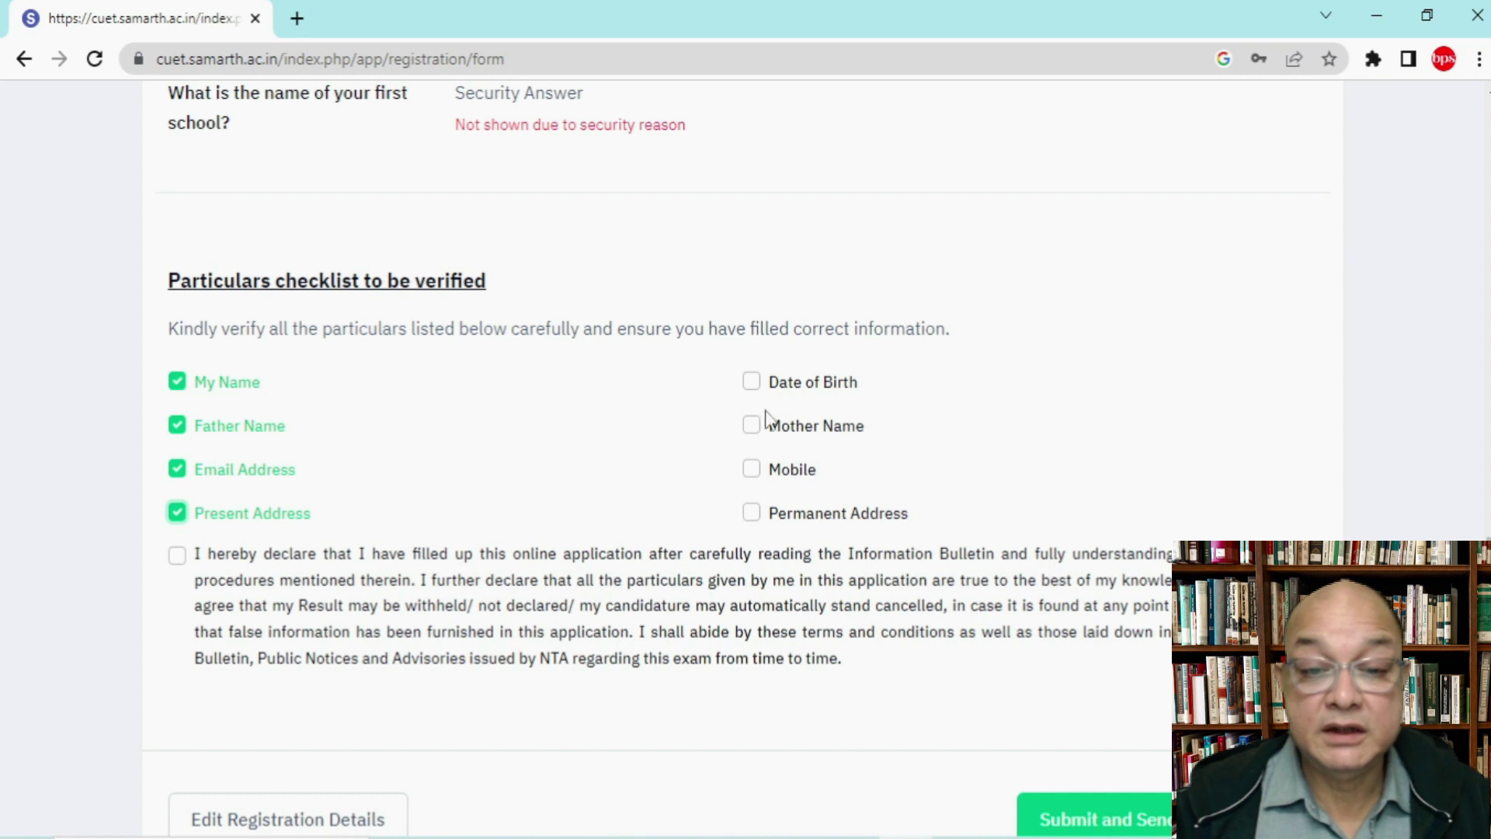
{"action": "left_click", "coordinate": [754, 382]}
{"action": "left_click", "coordinate": [751, 426]}
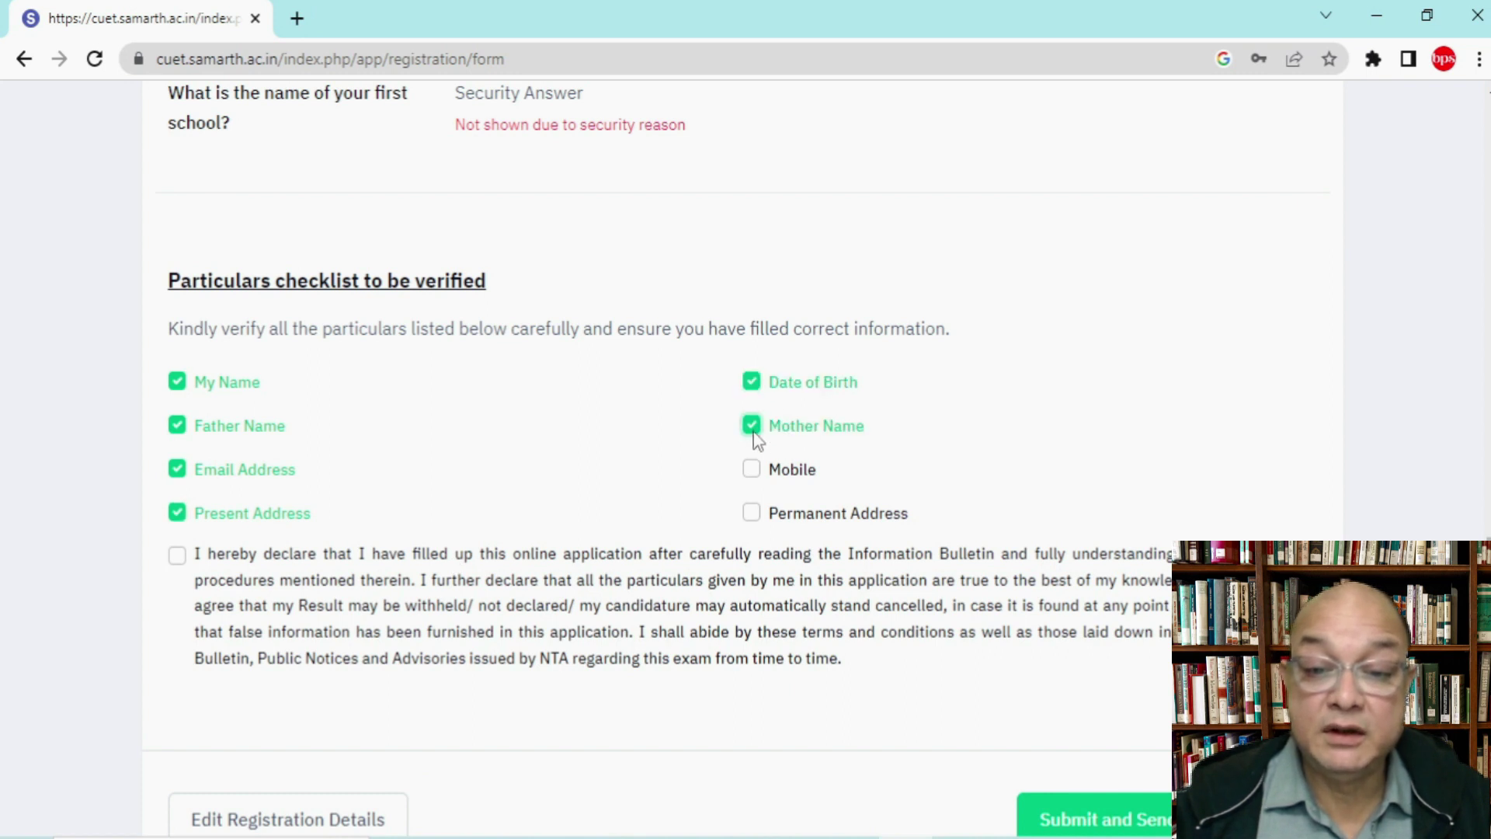
{"action": "left_click", "coordinate": [757, 474]}
{"action": "left_click", "coordinate": [755, 515]}
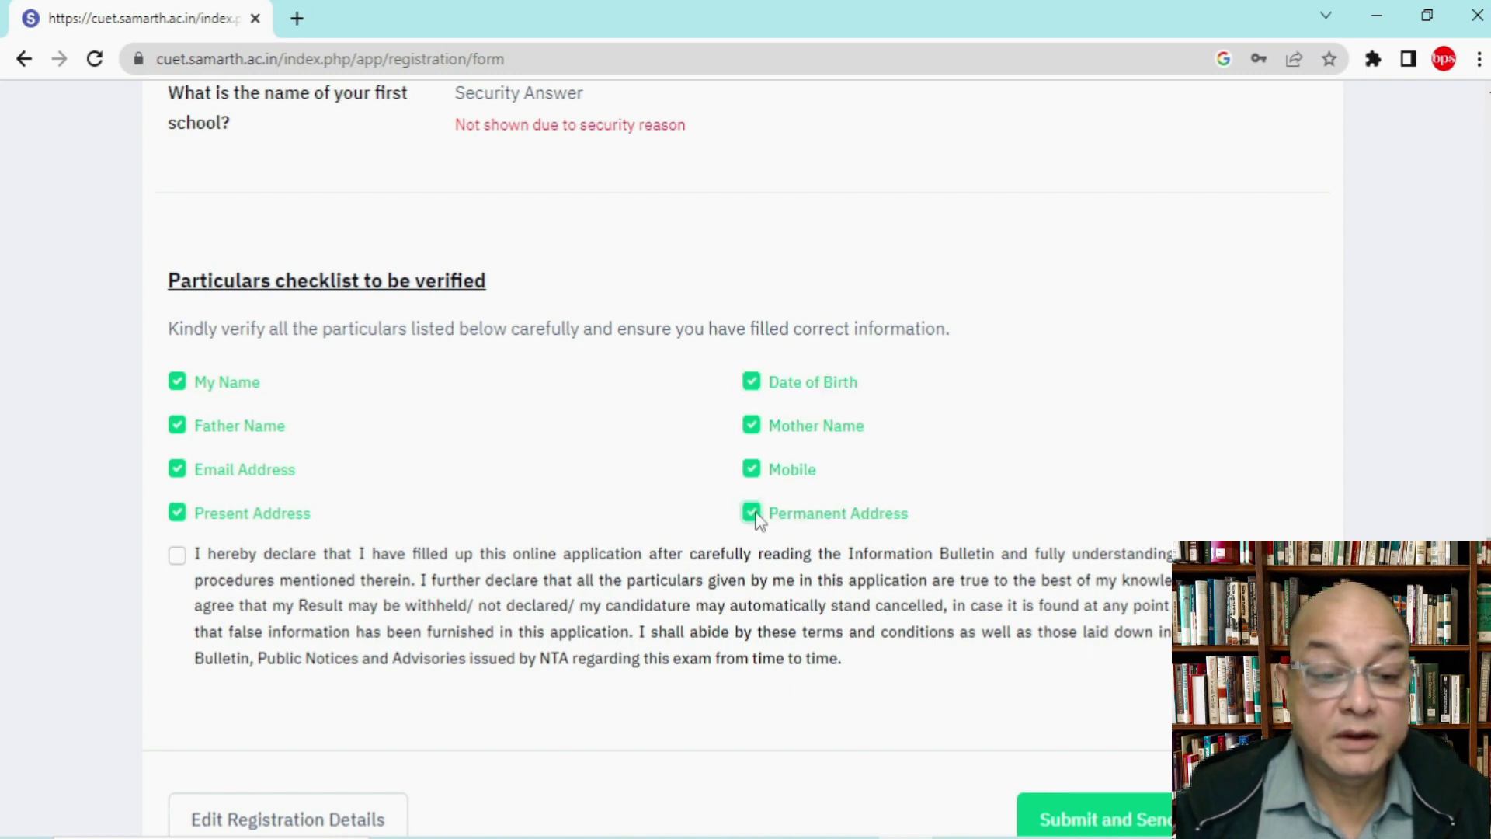
Step: Accept the declaration and choose 'Submit and Send'
{"action": "left_click", "coordinate": [177, 555]}
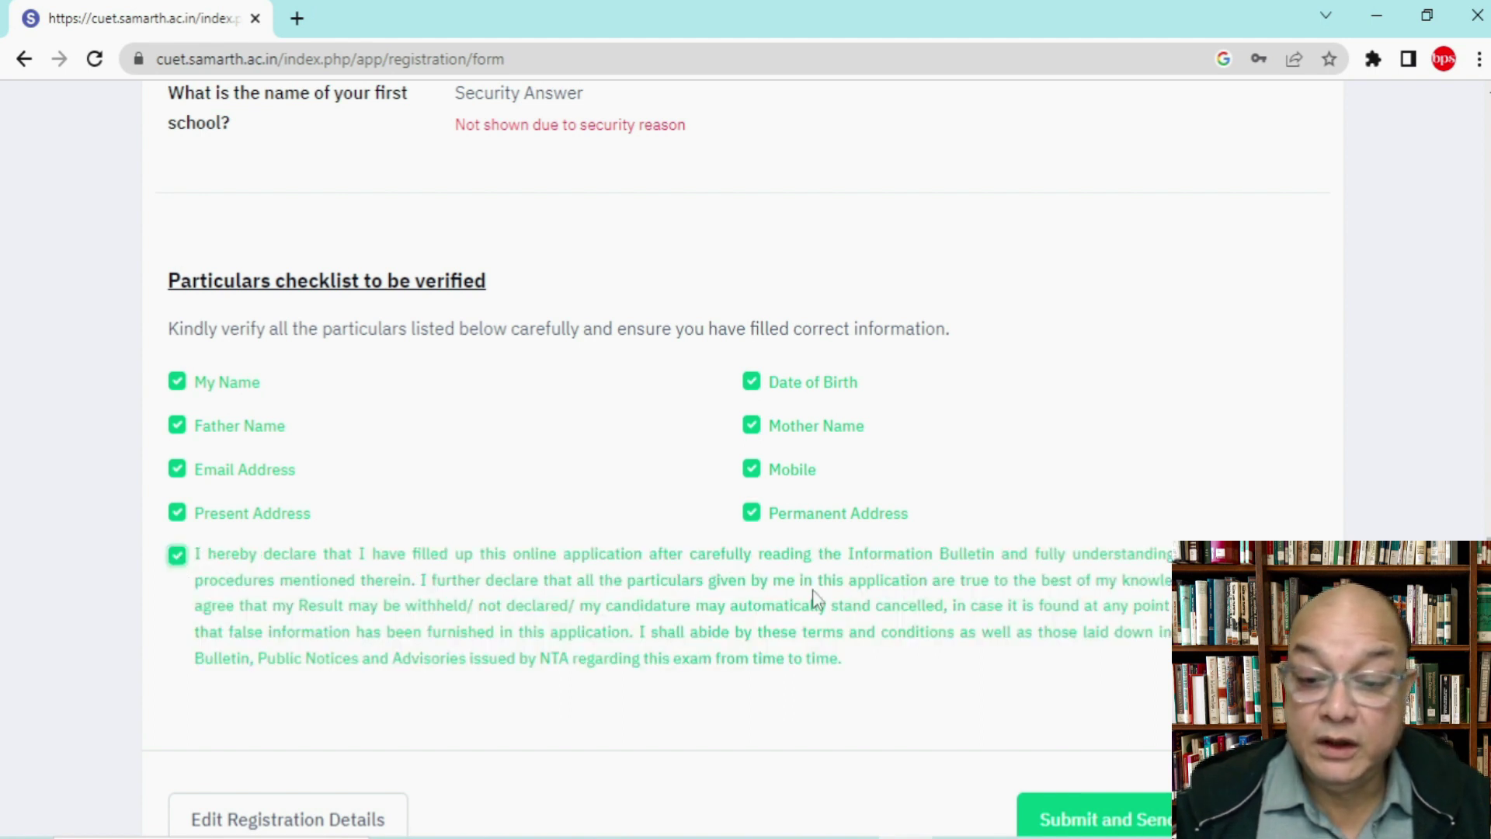
{"action": "scroll", "coordinate": [813, 599], "scroll_direction": "down", "scroll_amount": 3}
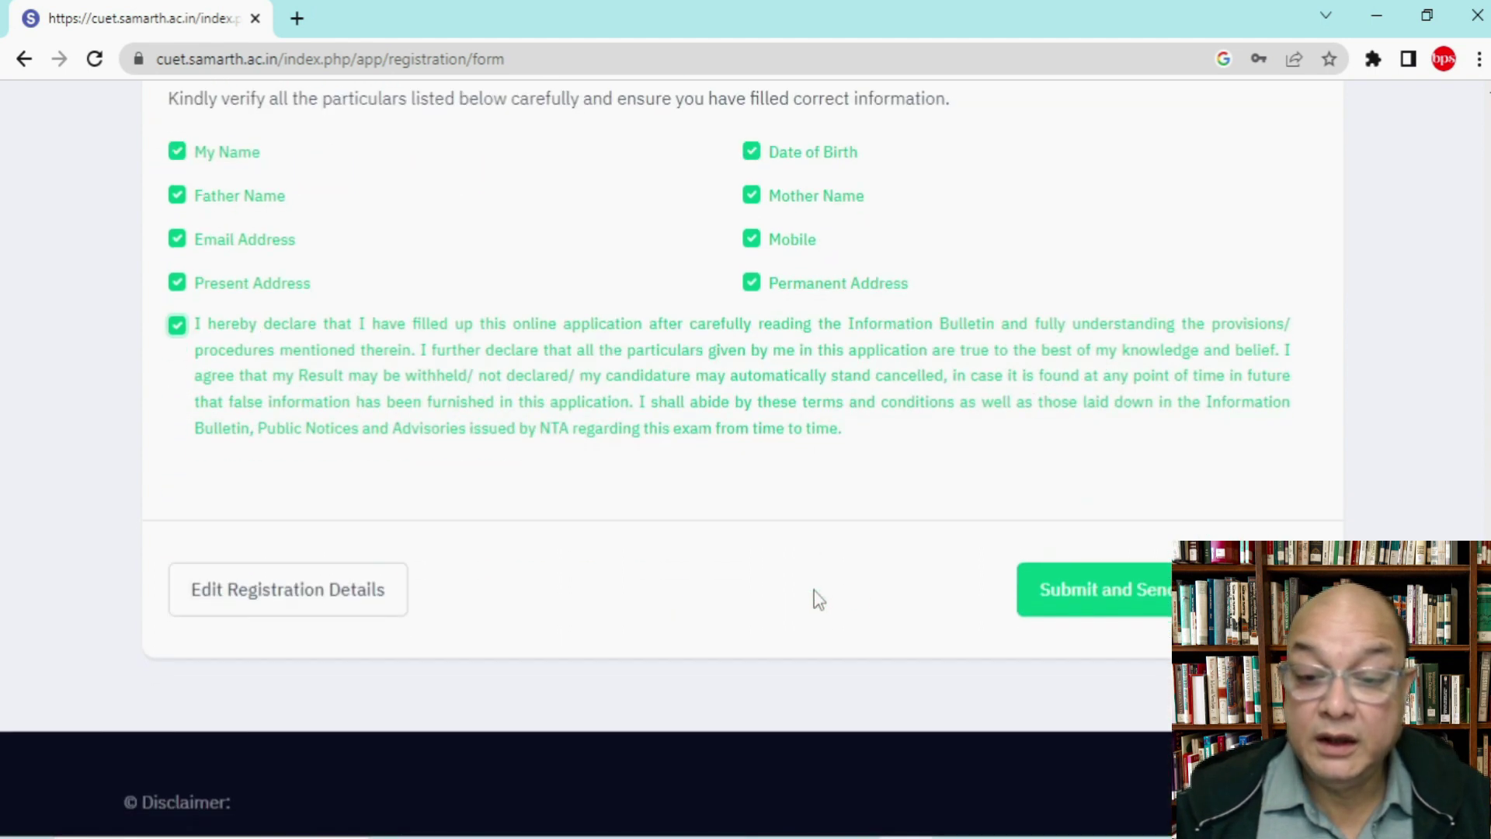
{"action": "left_click", "coordinate": [1132, 609]}
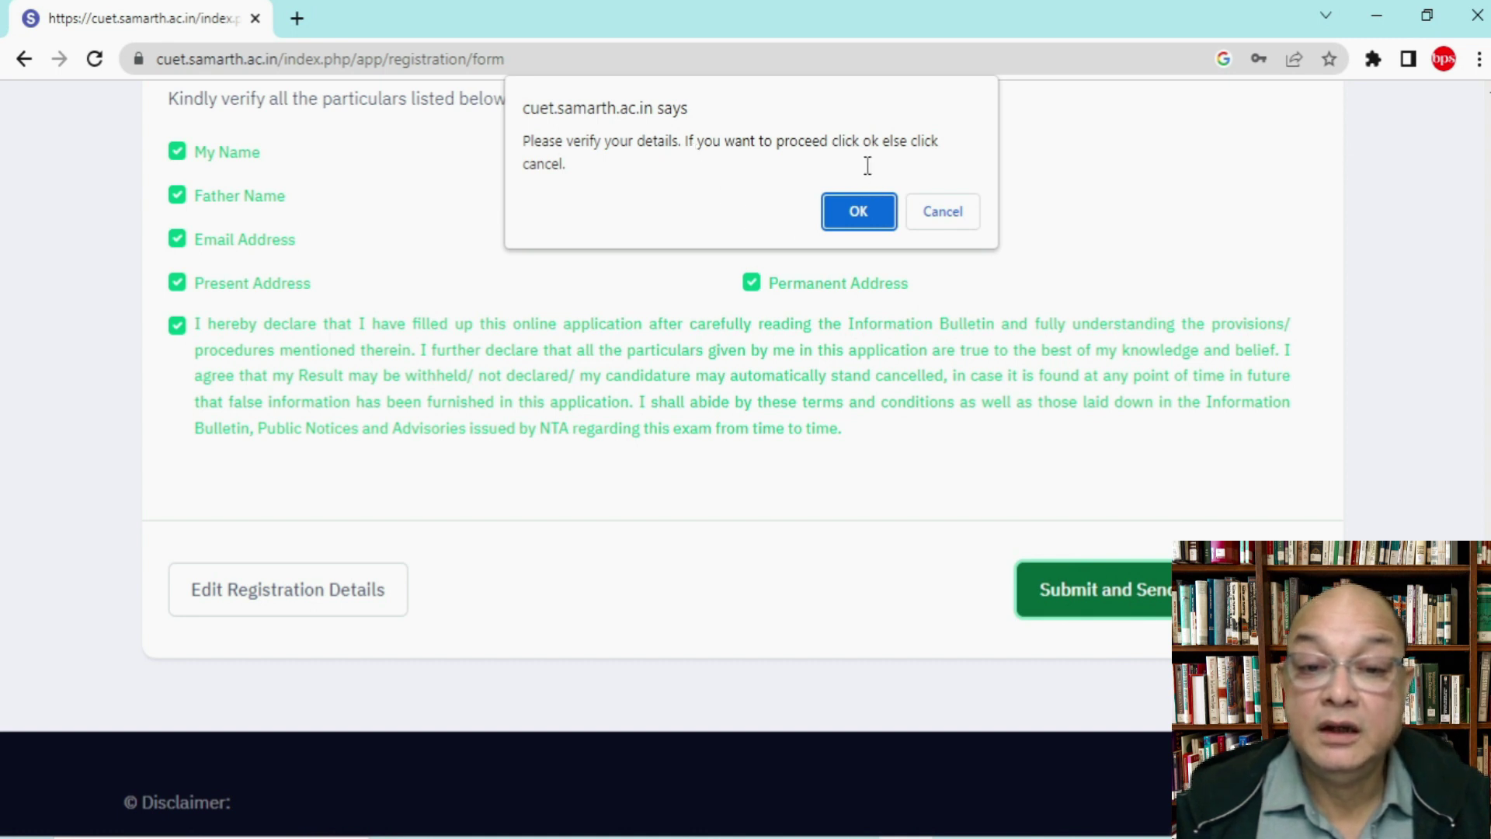
Step: Confirm the details are correct, enter the one-time password, and submit the verification
{"action": "left_click", "coordinate": [872, 218]}
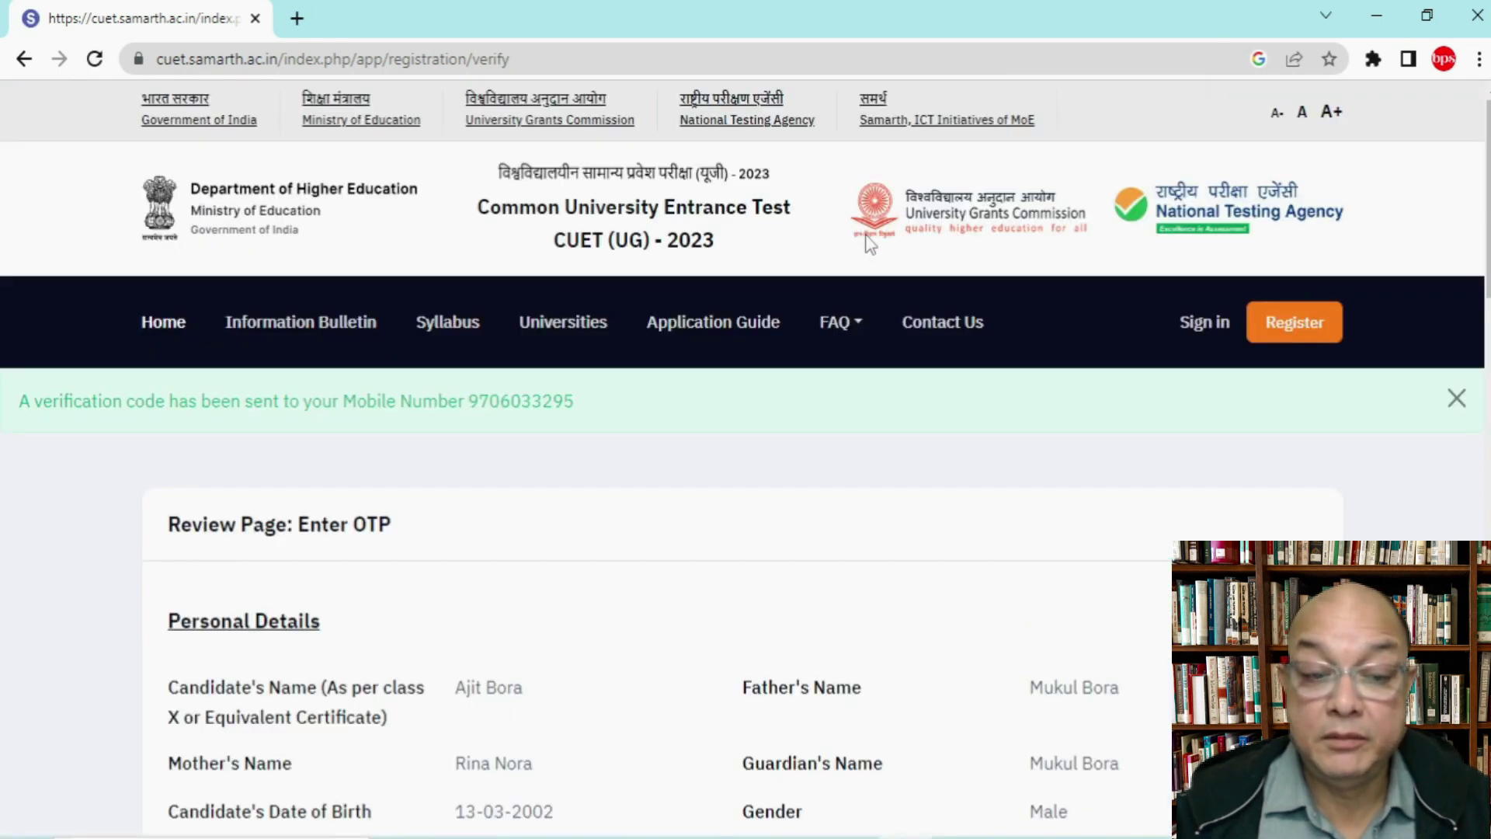
{"action": "scroll", "coordinate": [872, 396], "scroll_direction": "down", "scroll_amount": 15}
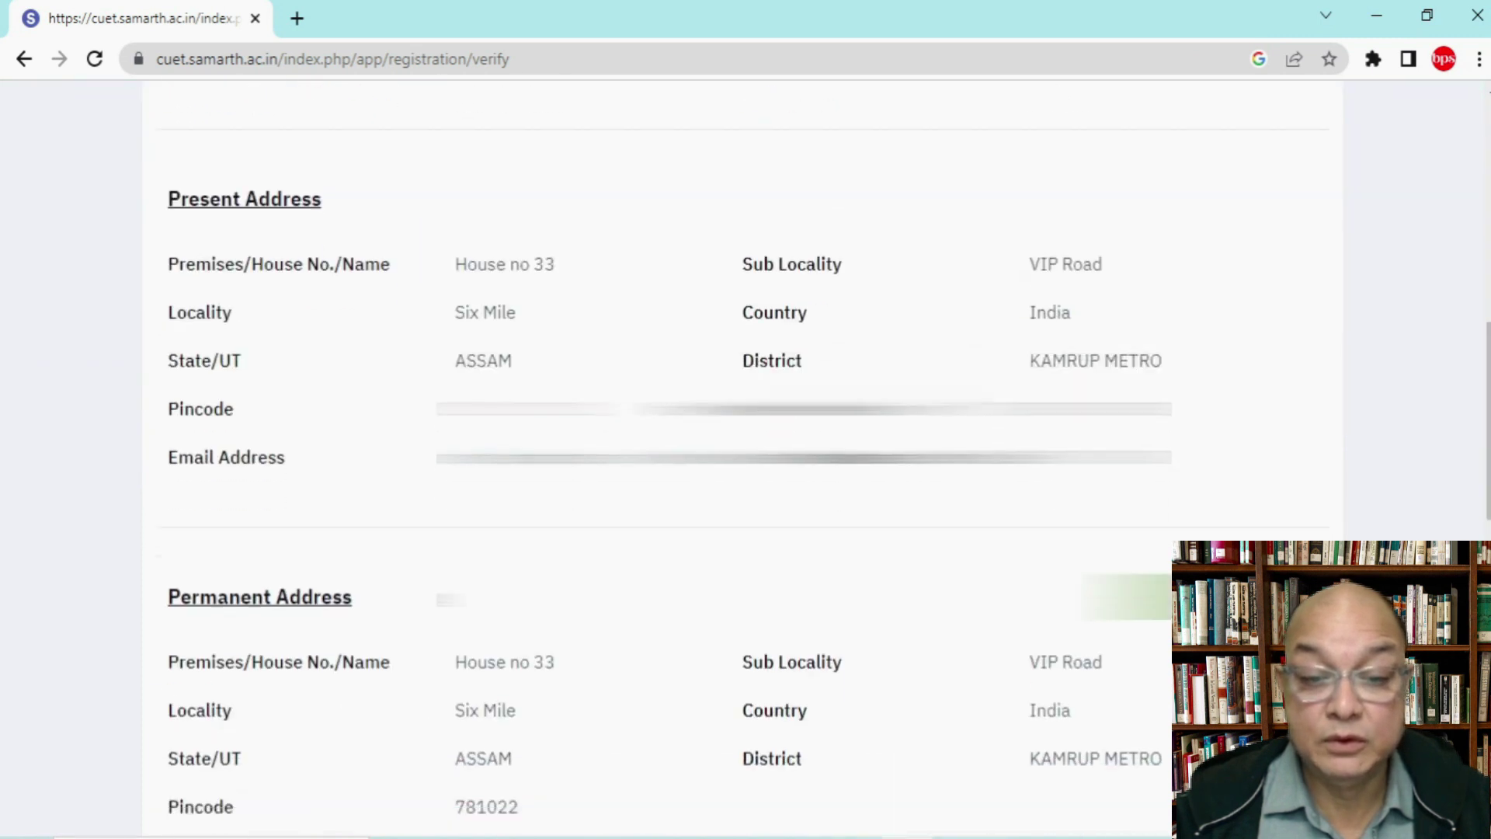
{"action": "scroll", "coordinate": [870, 388], "scroll_direction": "down", "scroll_amount": 9}
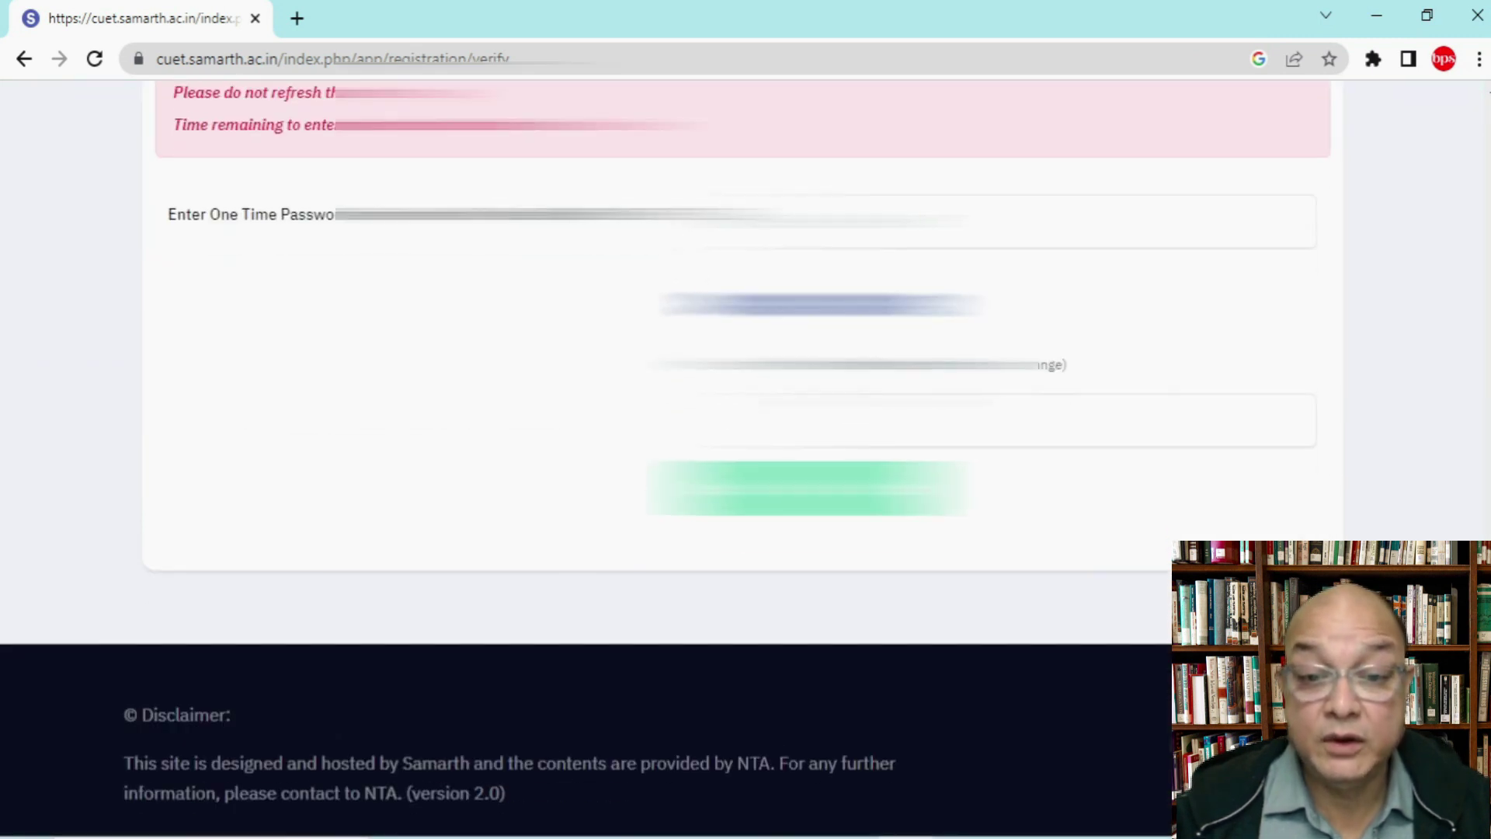
{"action": "scroll", "coordinate": [746, 388], "scroll_direction": "up", "scroll_amount": 2}
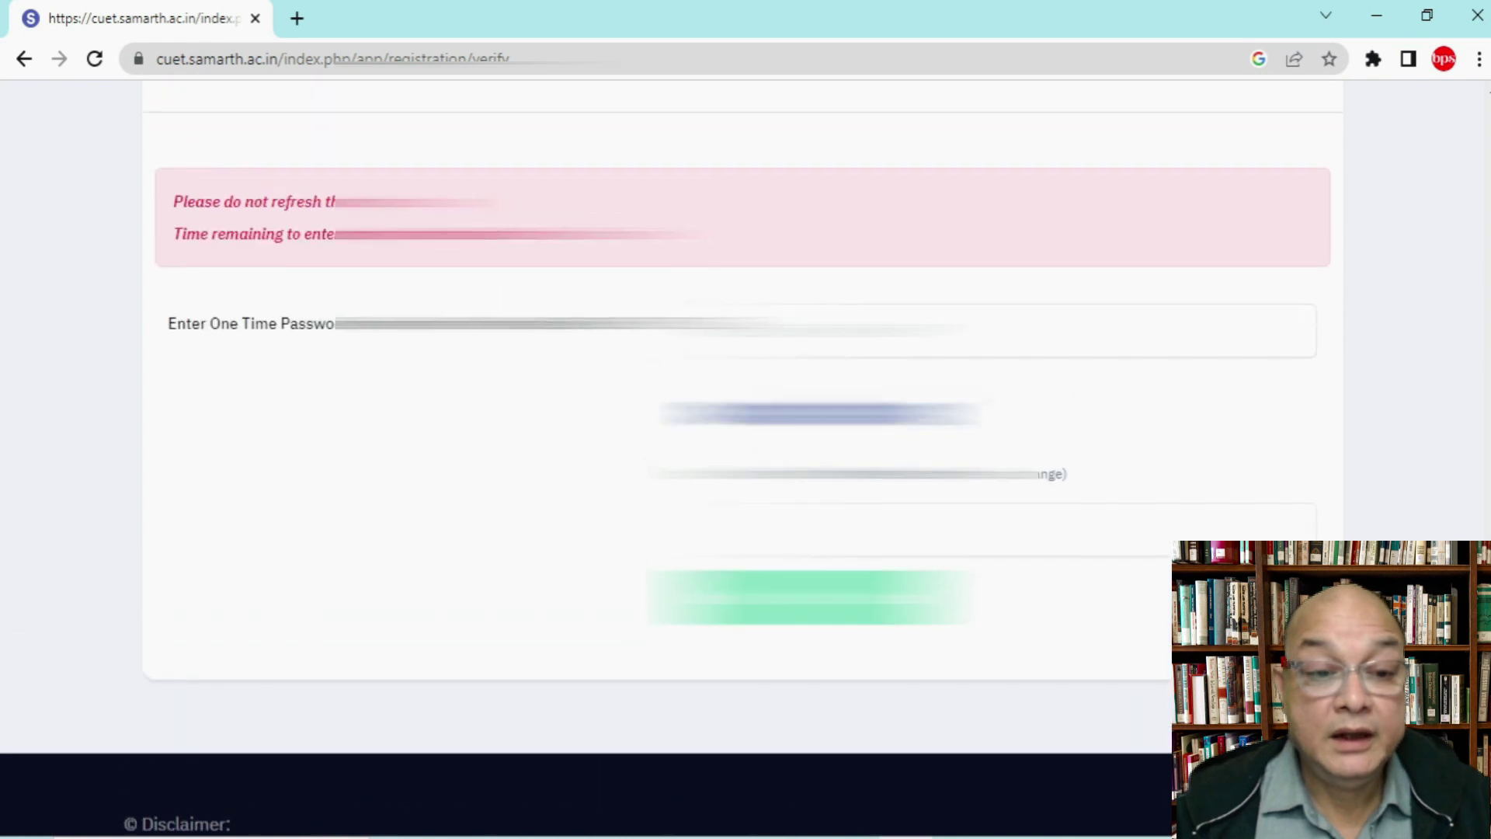
{"action": "scroll", "coordinate": [746, 419], "scroll_direction": "up", "scroll_amount": 2}
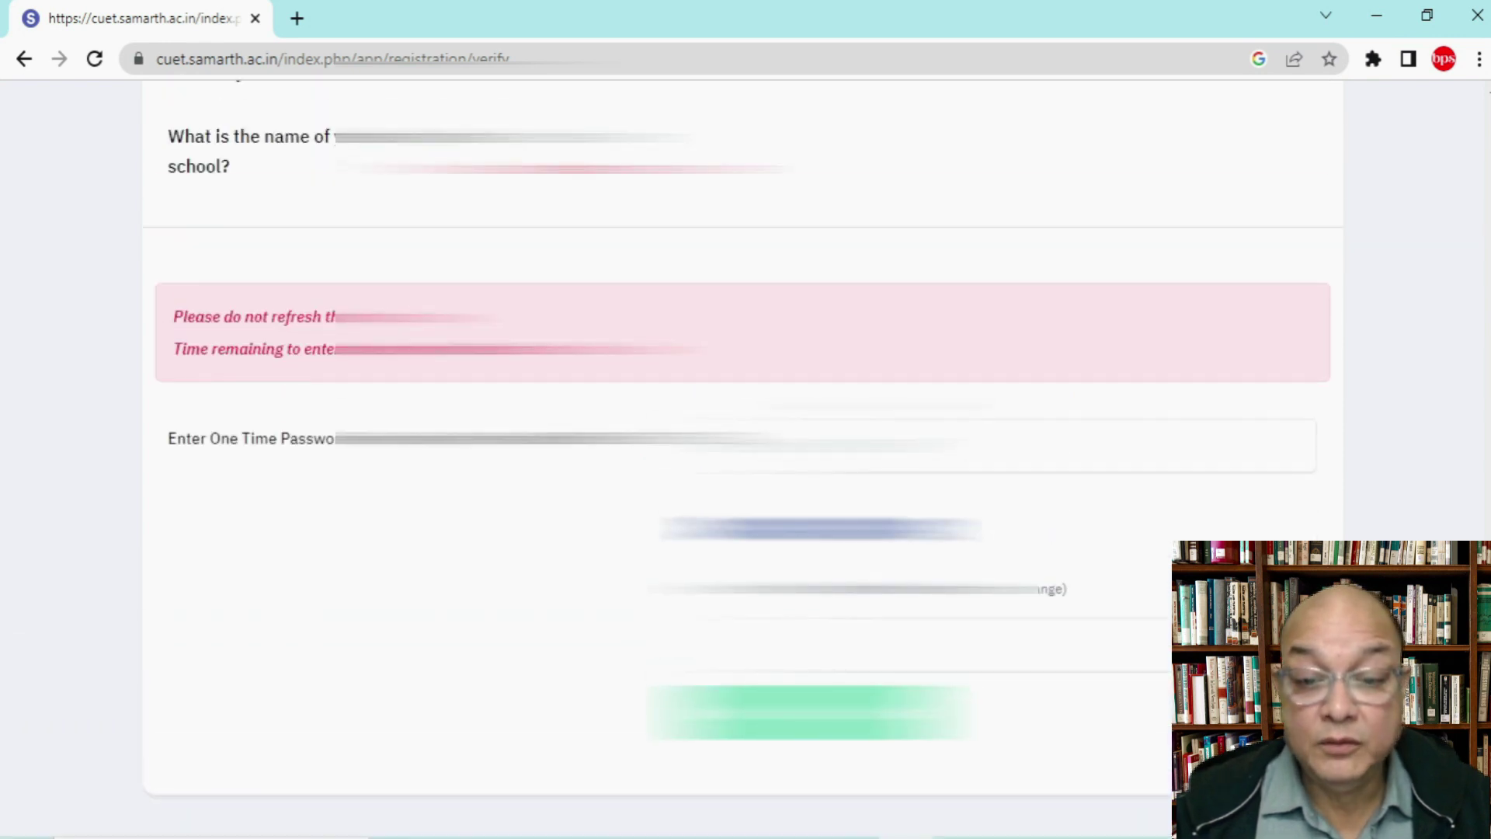
{"action": "left_click", "coordinate": [983, 445]}
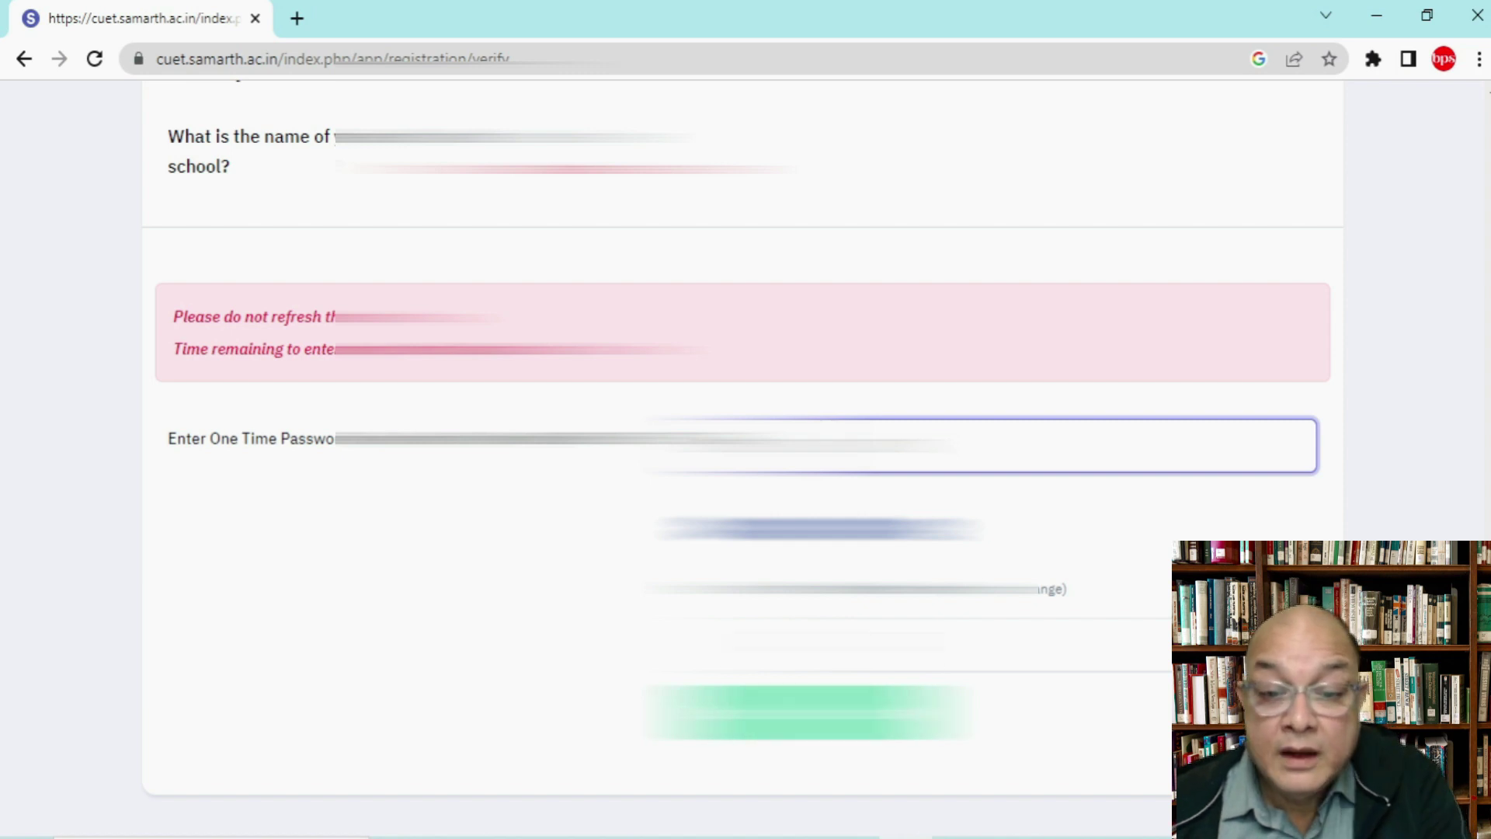
{"action": "left_click", "coordinate": [908, 646]}
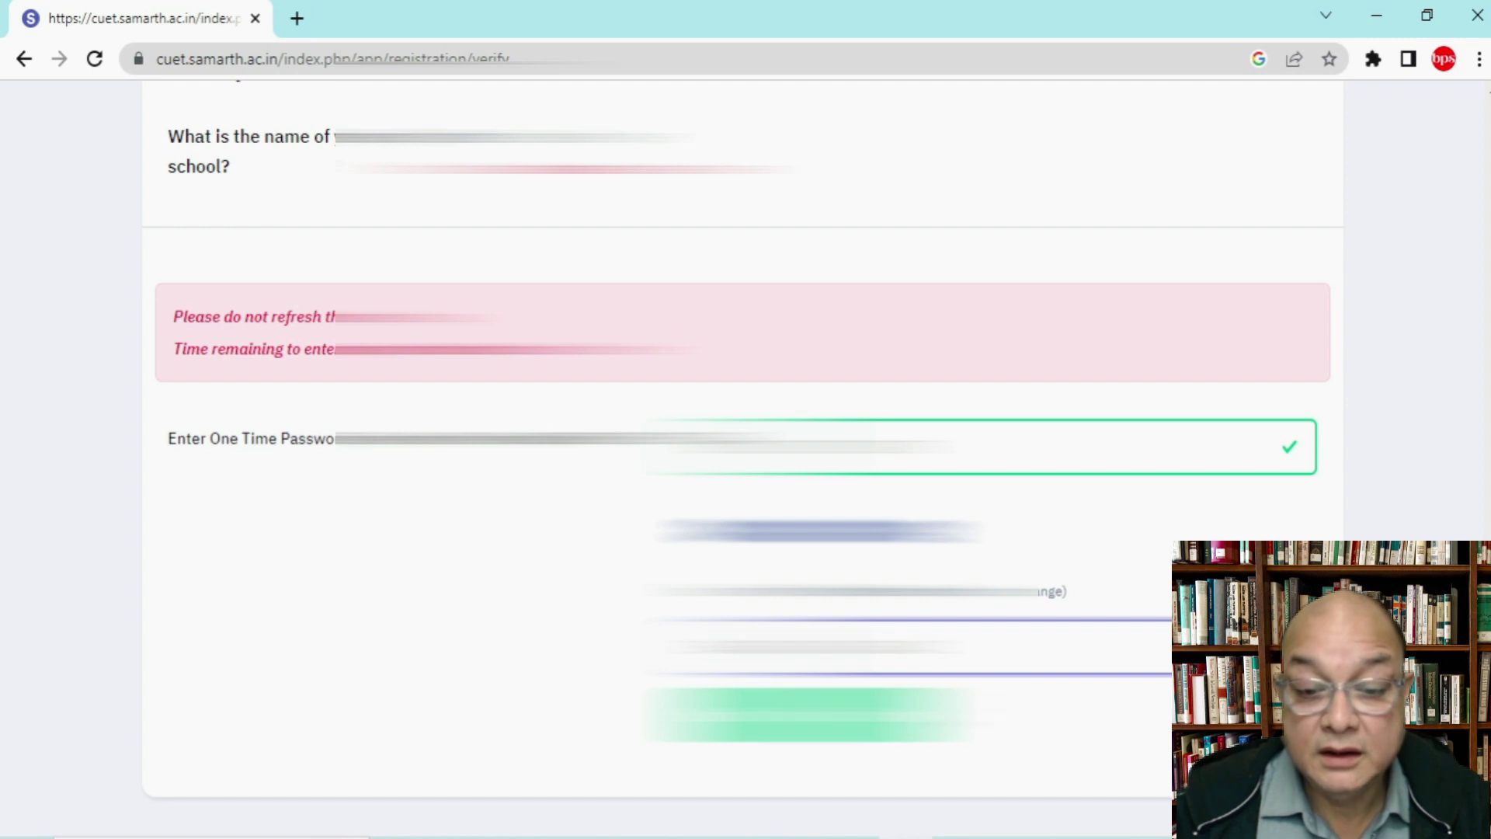
{"action": "key", "text": "Return"}
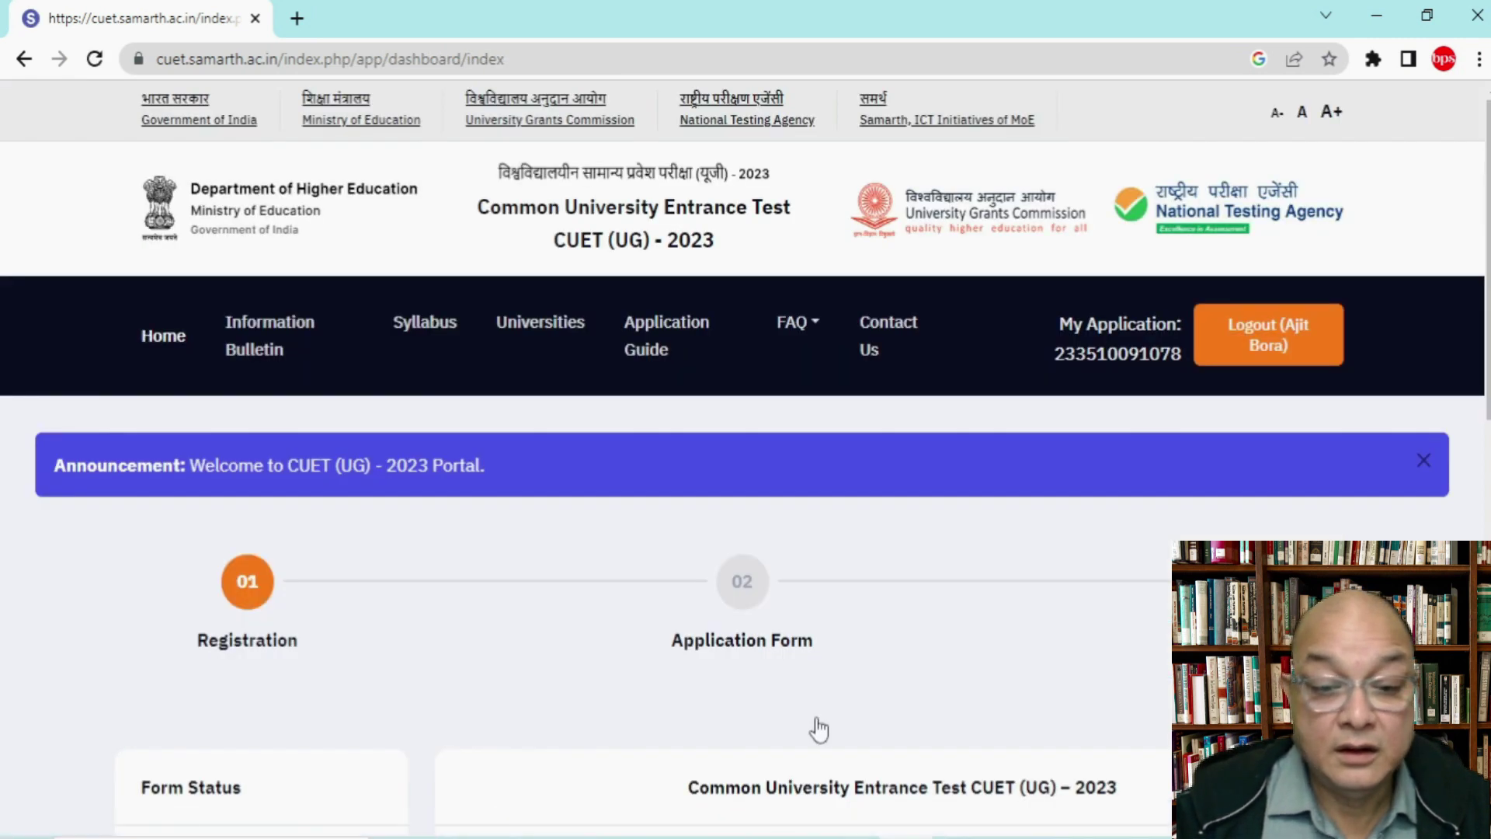
{"action": "scroll", "coordinate": [818, 730], "scroll_direction": "down", "scroll_amount": 3}
{"action": "scroll", "coordinate": [819, 730], "scroll_direction": "down", "scroll_amount": 4}
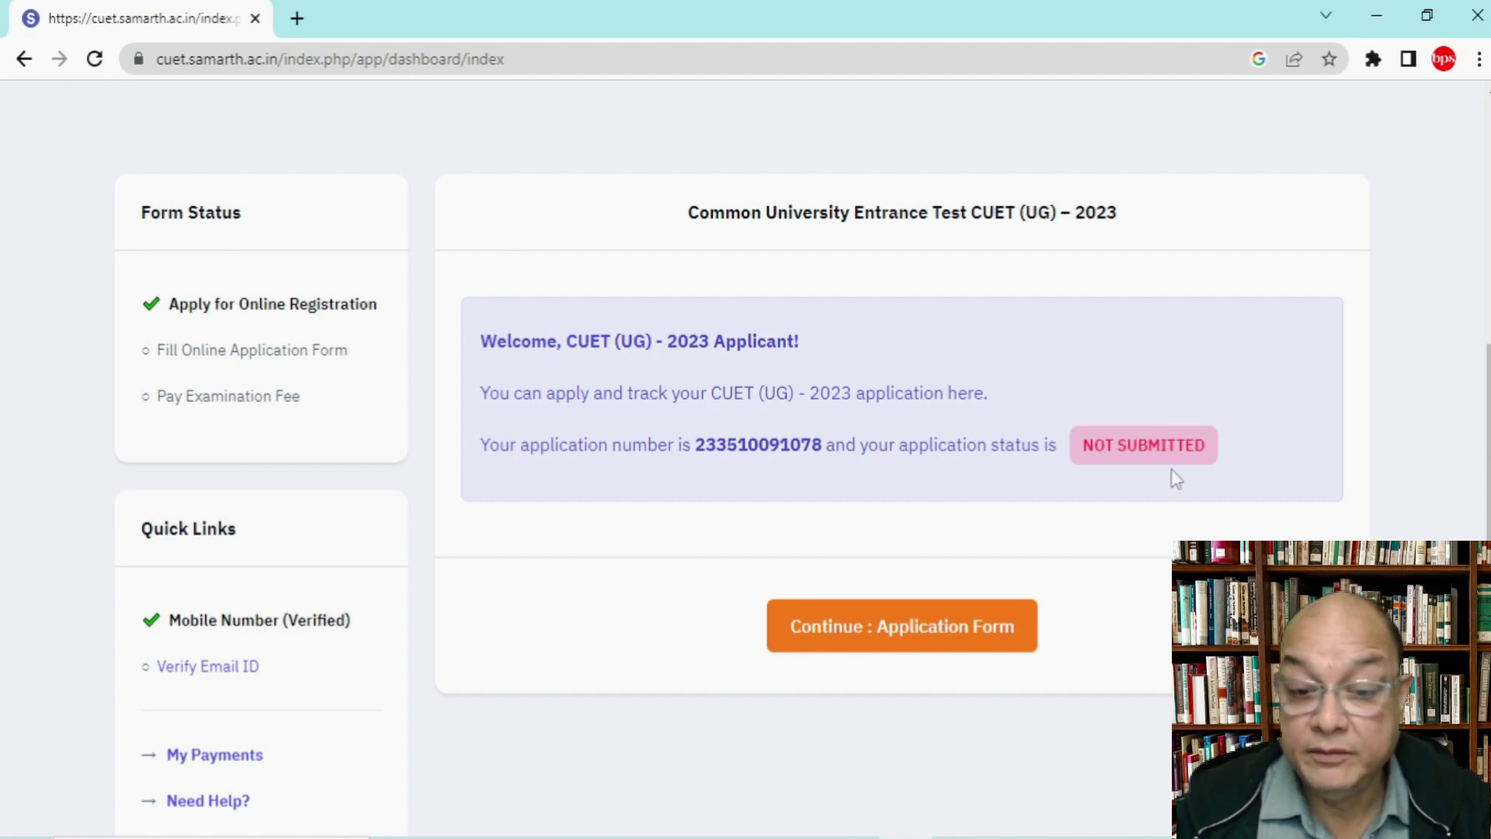
{"action": "scroll", "coordinate": [1177, 479], "scroll_direction": "down", "scroll_amount": 1}
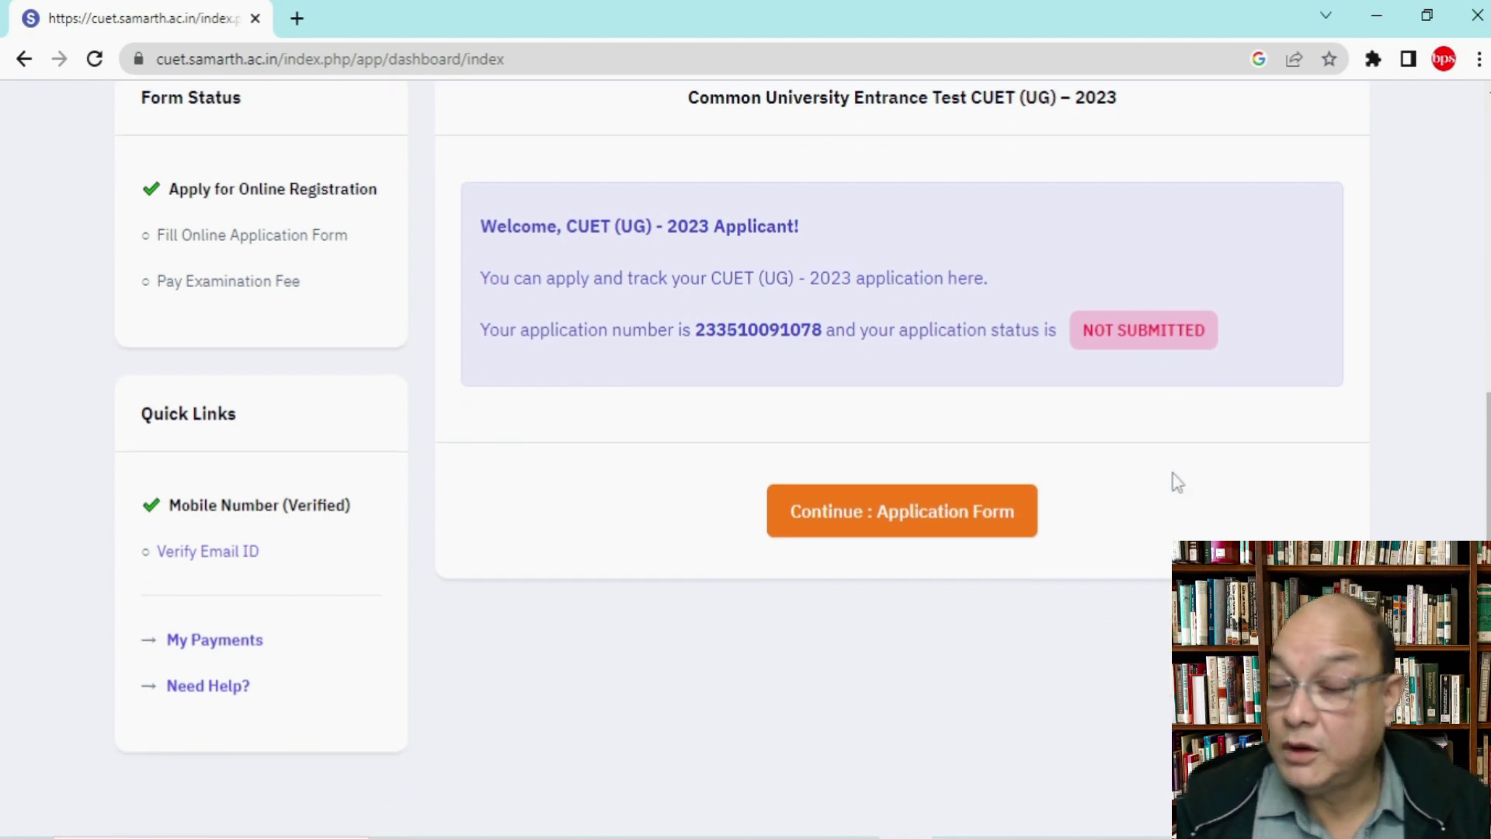
{"action": "scroll", "coordinate": [1177, 481], "scroll_direction": "down", "scroll_amount": 1}
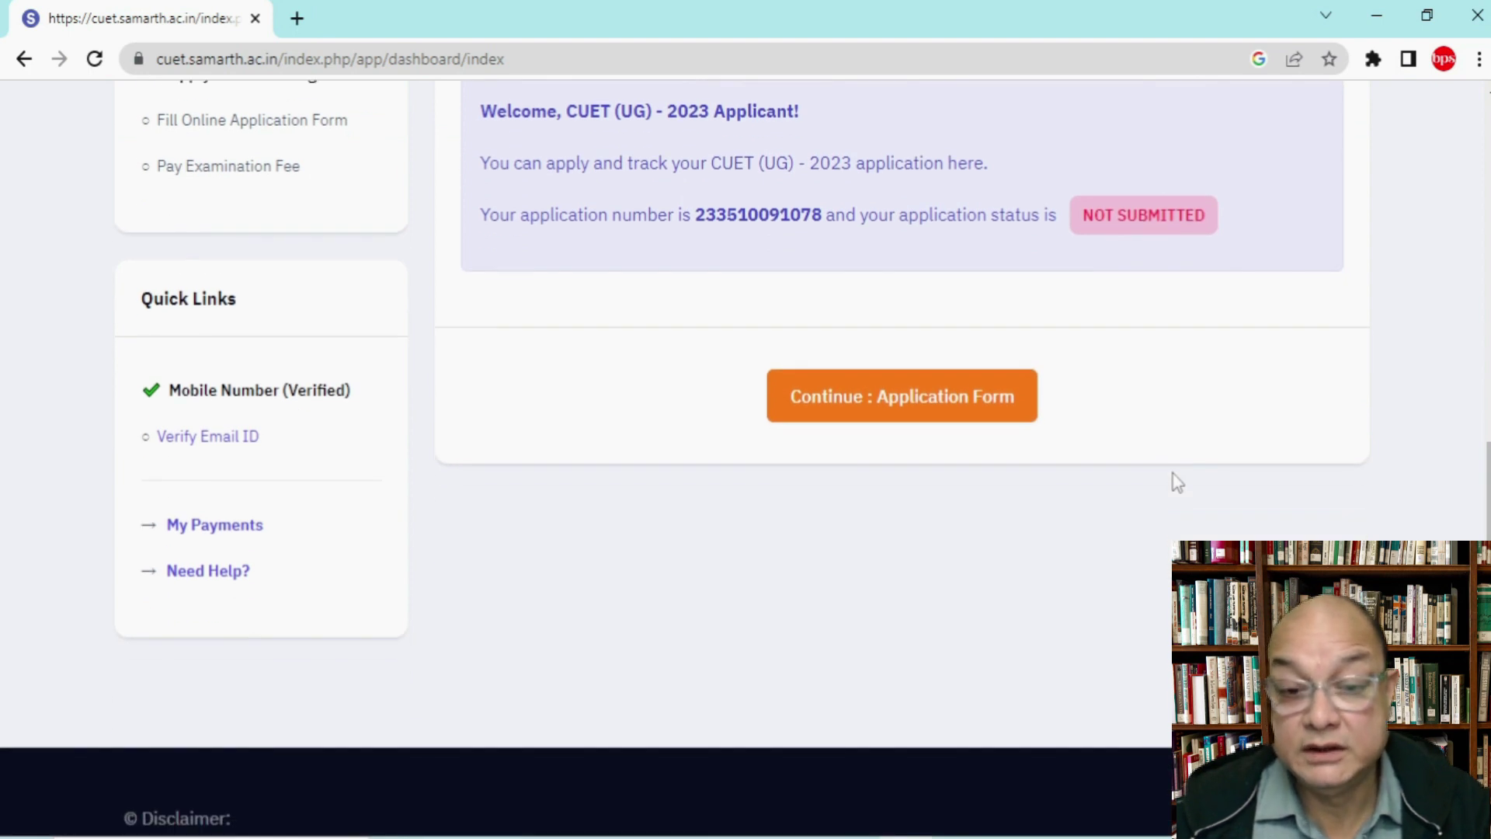
Step: Open the application form and set Category to General/Unreserved and PwBD candidate to No
{"action": "left_click", "coordinate": [911, 413]}
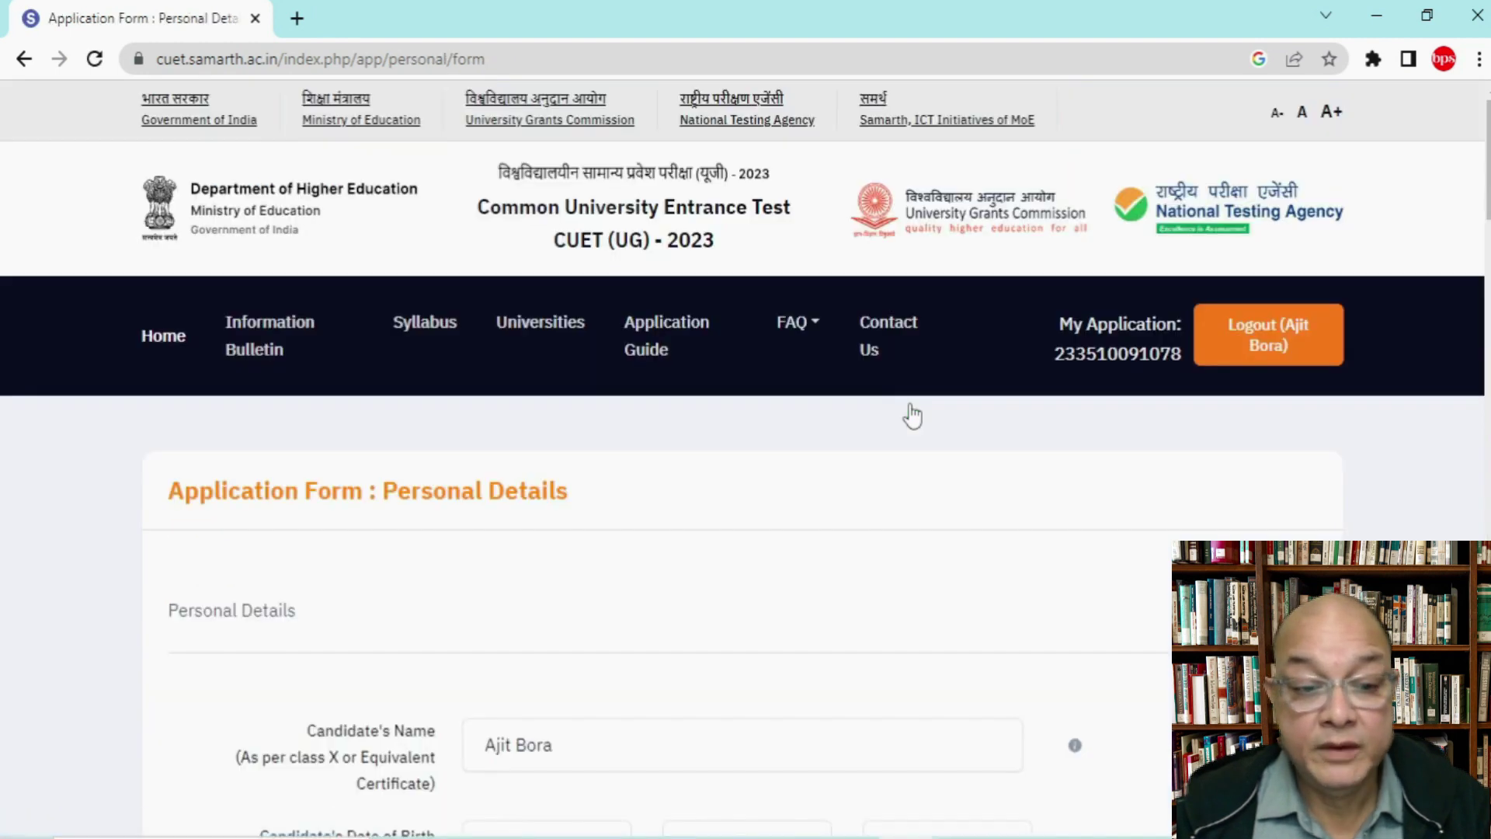
{"action": "scroll", "coordinate": [905, 412], "scroll_direction": "down", "scroll_amount": 5}
{"action": "scroll", "coordinate": [905, 412], "scroll_direction": "down", "scroll_amount": 3}
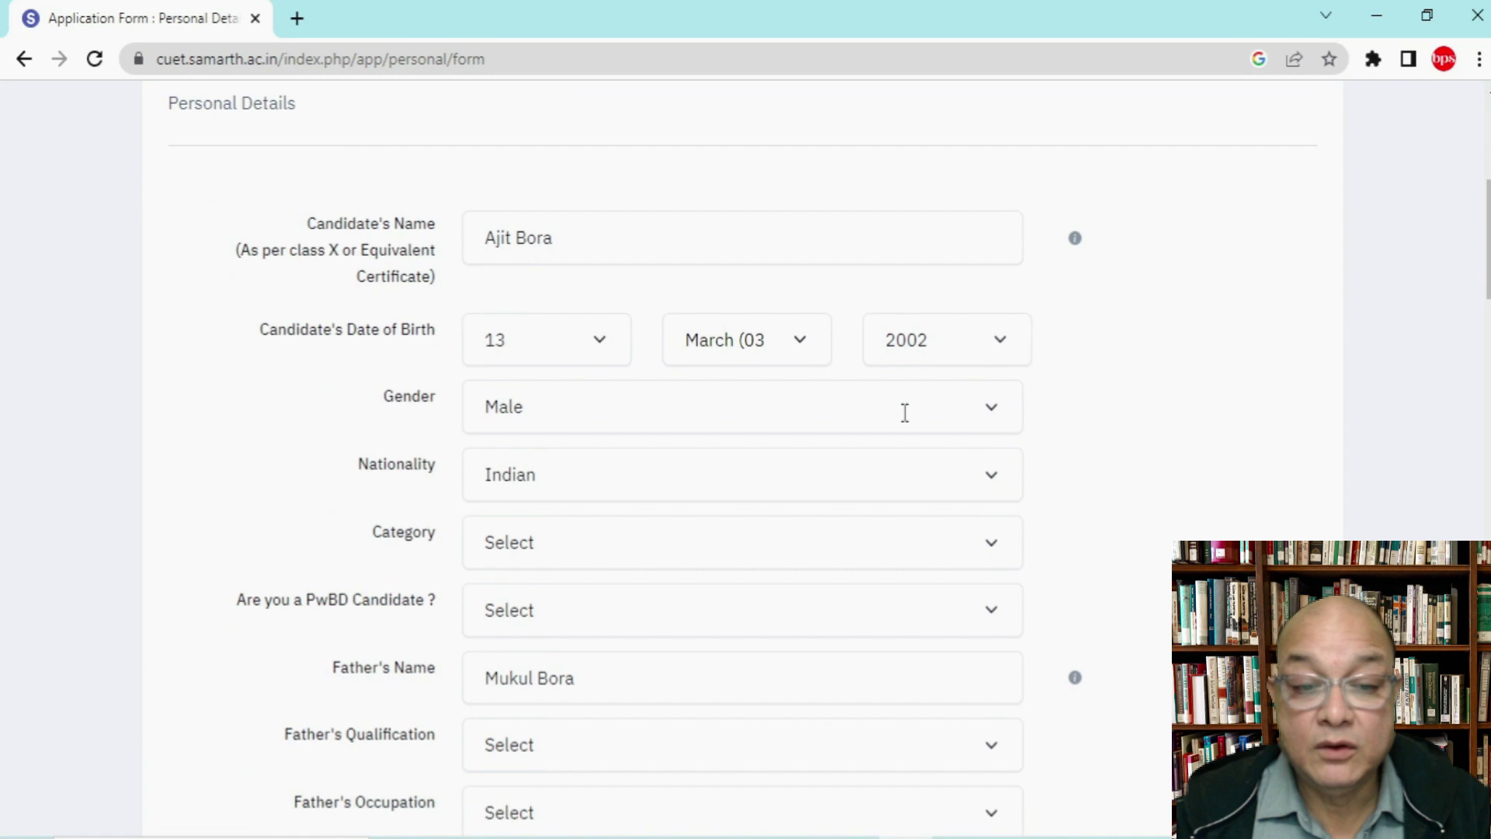
{"action": "scroll", "coordinate": [905, 413], "scroll_direction": "down", "scroll_amount": 4}
{"action": "scroll", "coordinate": [905, 413], "scroll_direction": "up", "scroll_amount": 6}
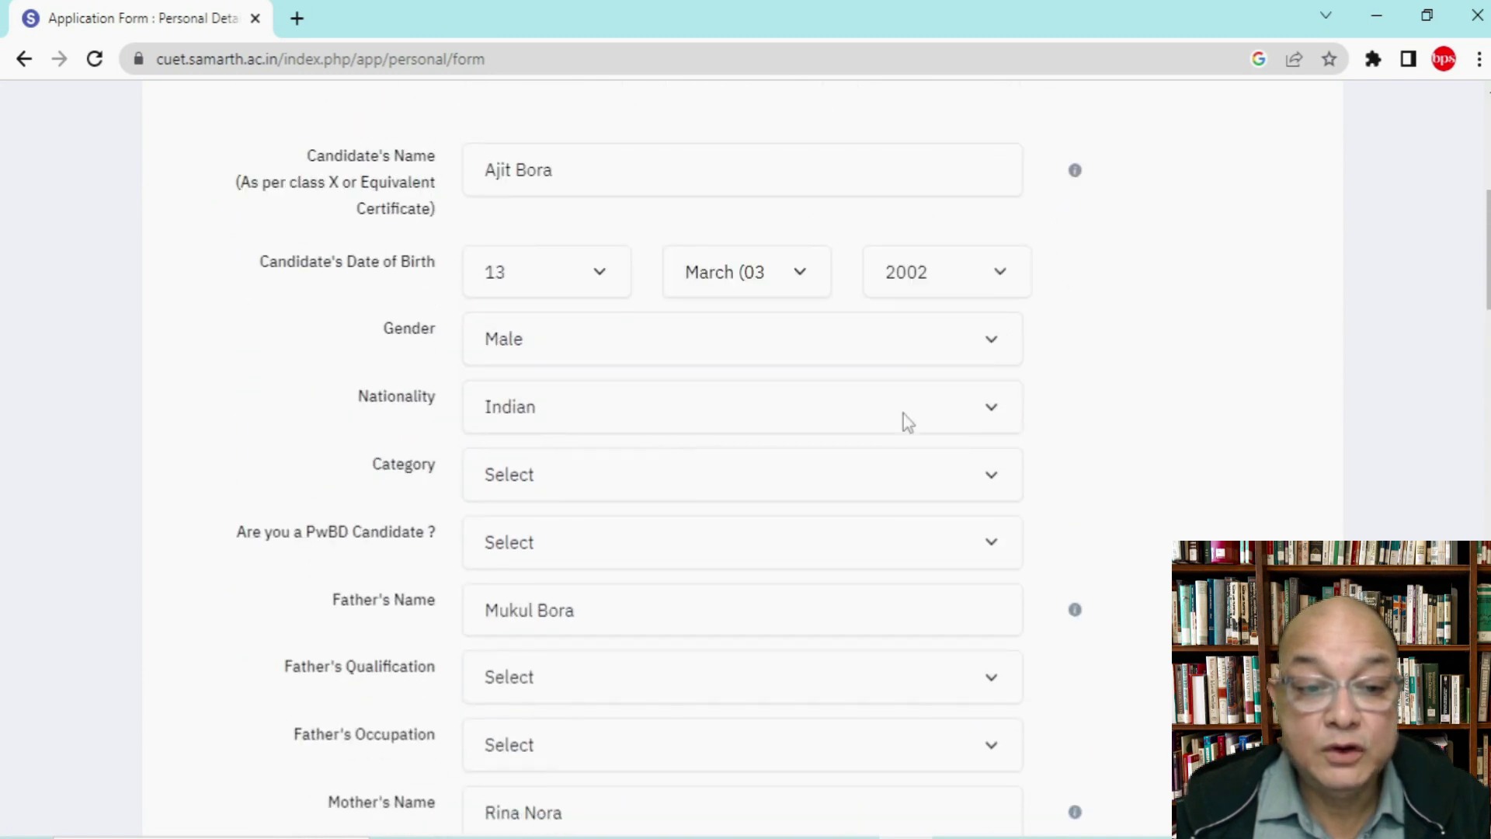
{"action": "left_click", "coordinate": [802, 472]}
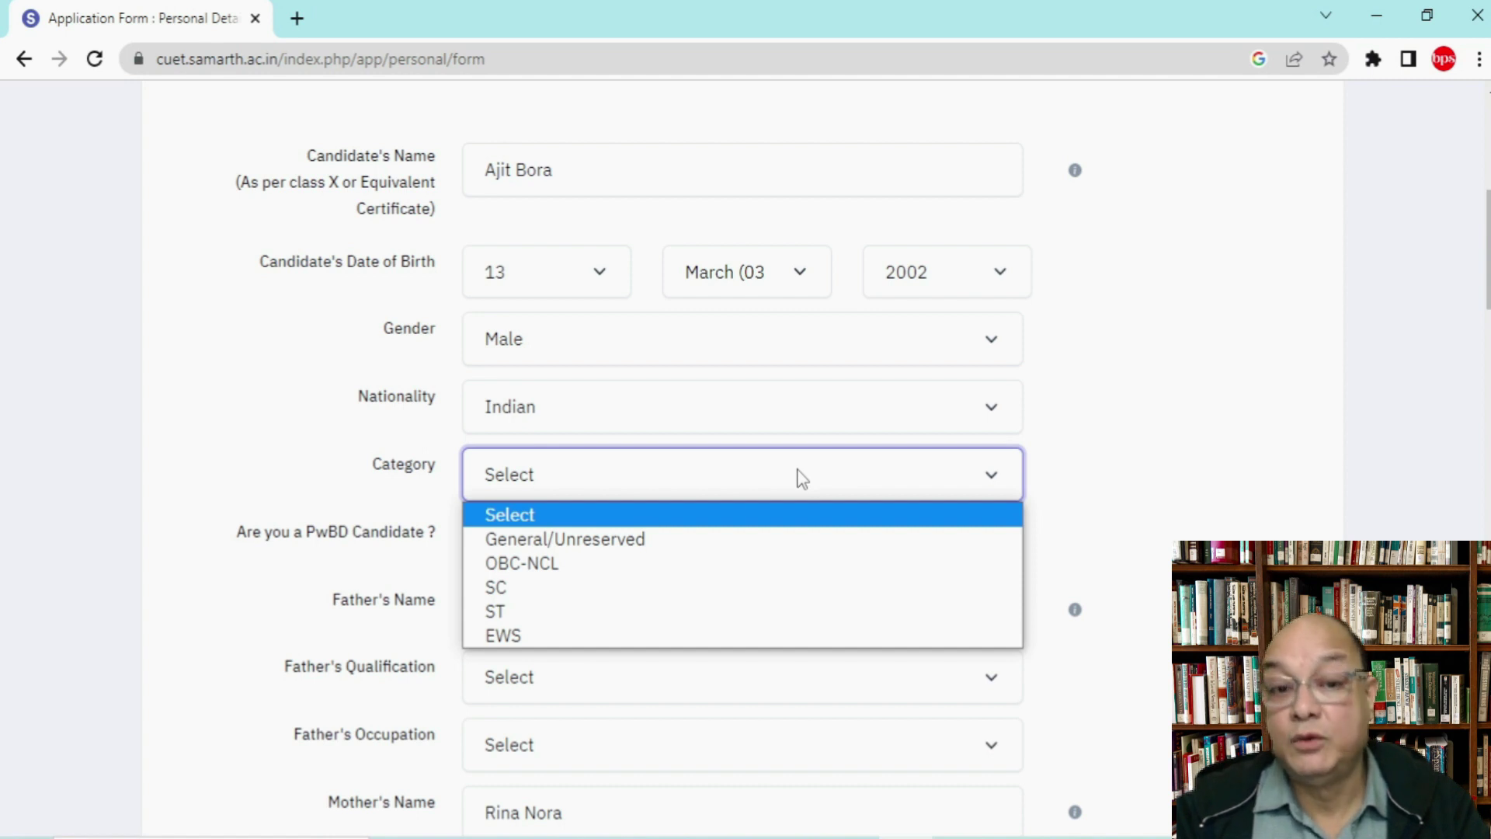
{"action": "left_click", "coordinate": [686, 543]}
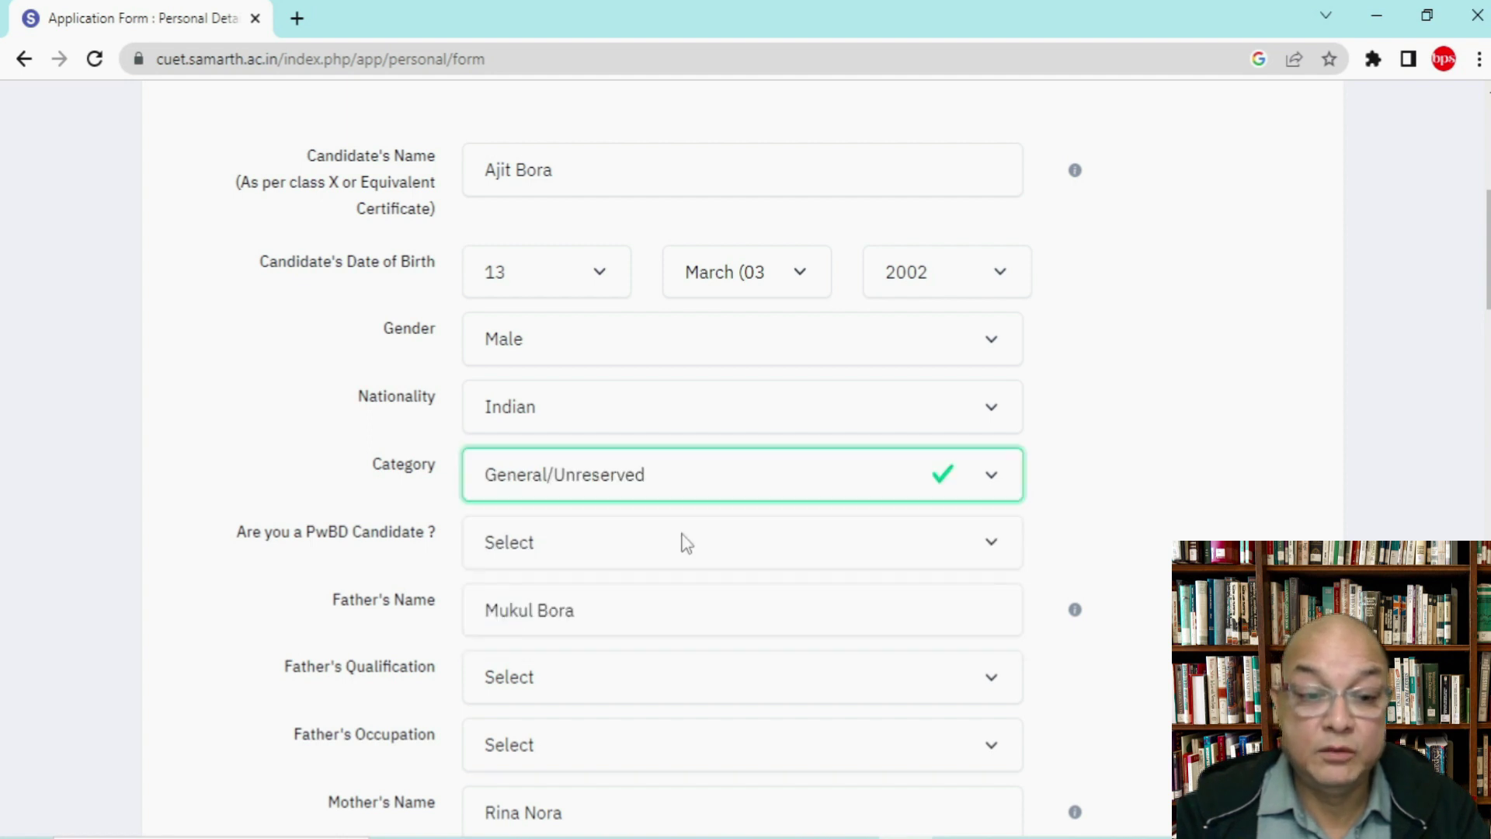
{"action": "left_click", "coordinate": [687, 543]}
{"action": "left_click", "coordinate": [525, 625]}
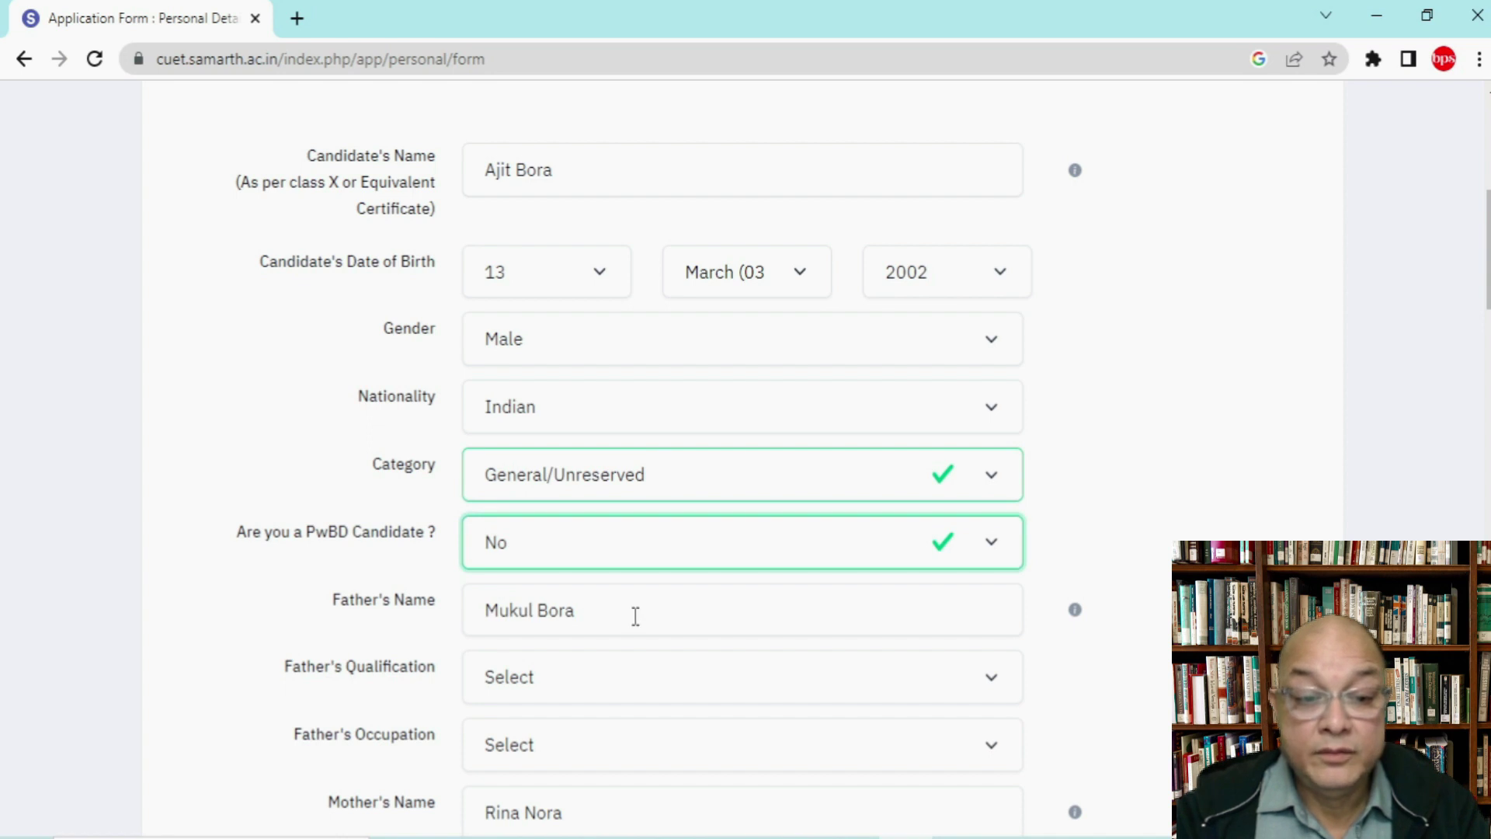
Step: Set father's qualification to Post Graduate
{"action": "scroll", "coordinate": [636, 615], "scroll_direction": "down", "scroll_amount": 2}
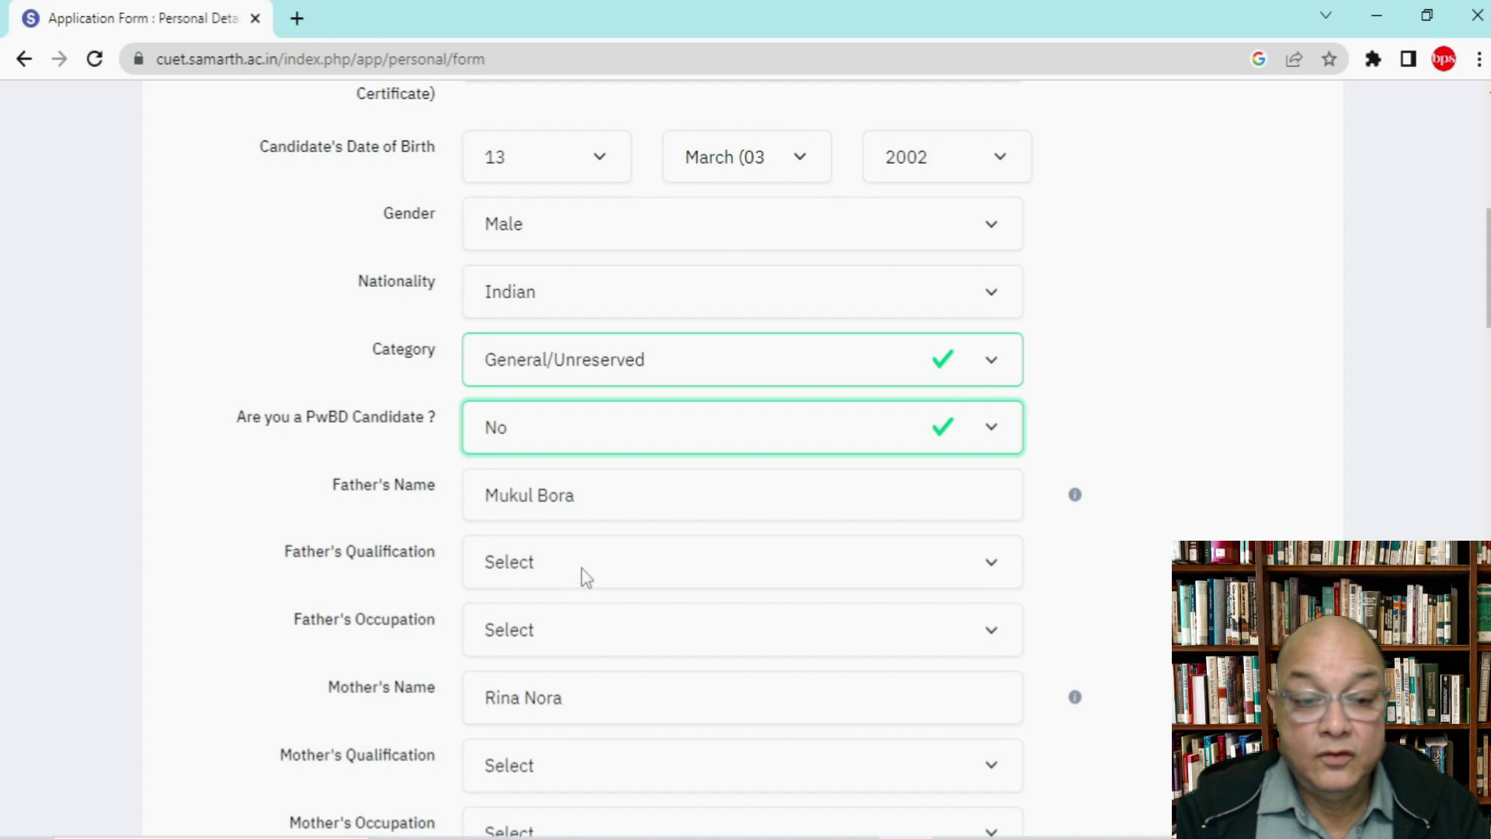
{"action": "left_click", "coordinate": [584, 576]}
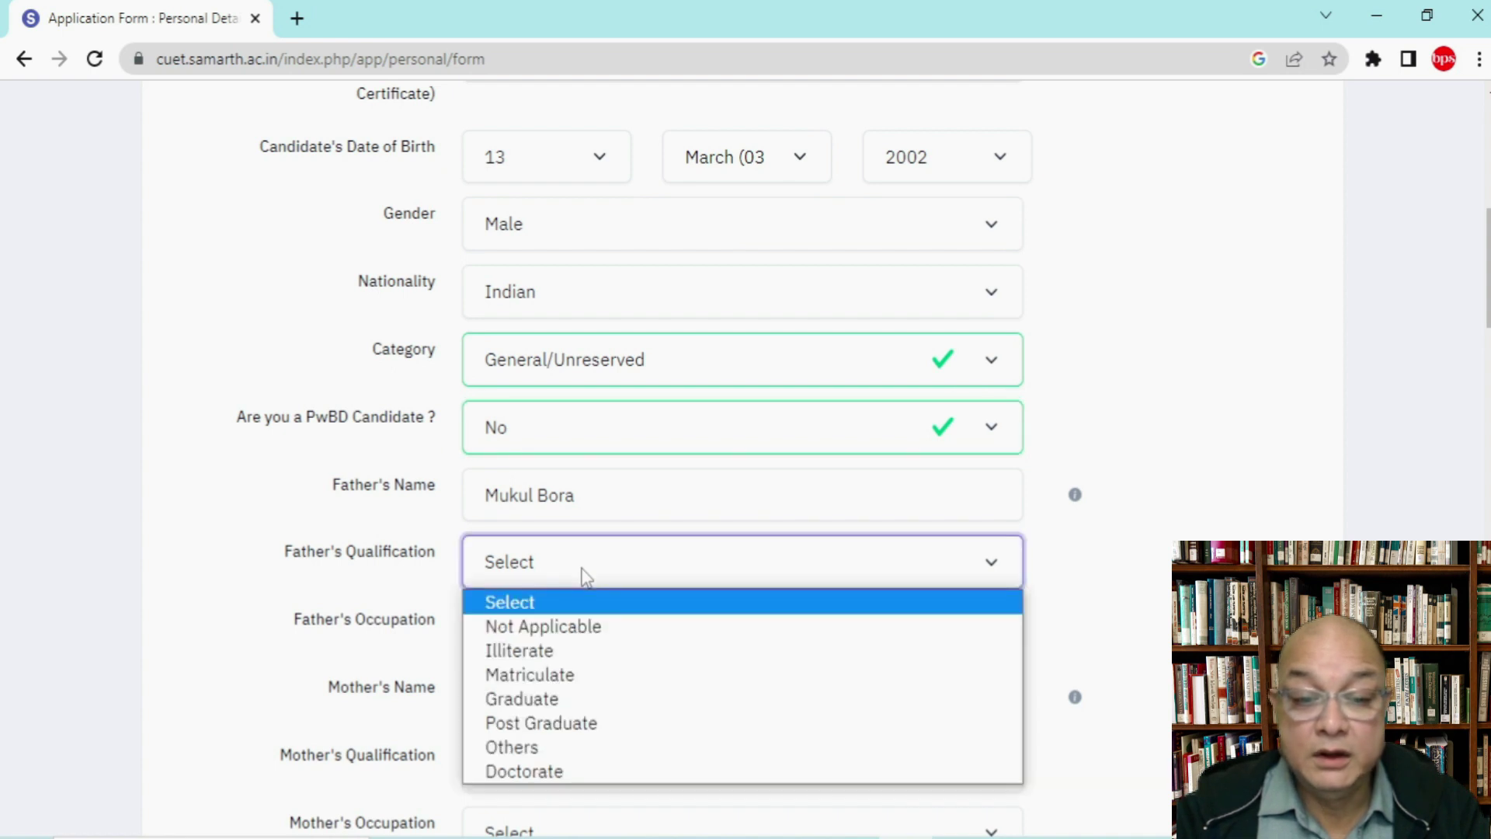
{"action": "left_click", "coordinate": [584, 722]}
{"action": "left_click", "coordinate": [572, 632]}
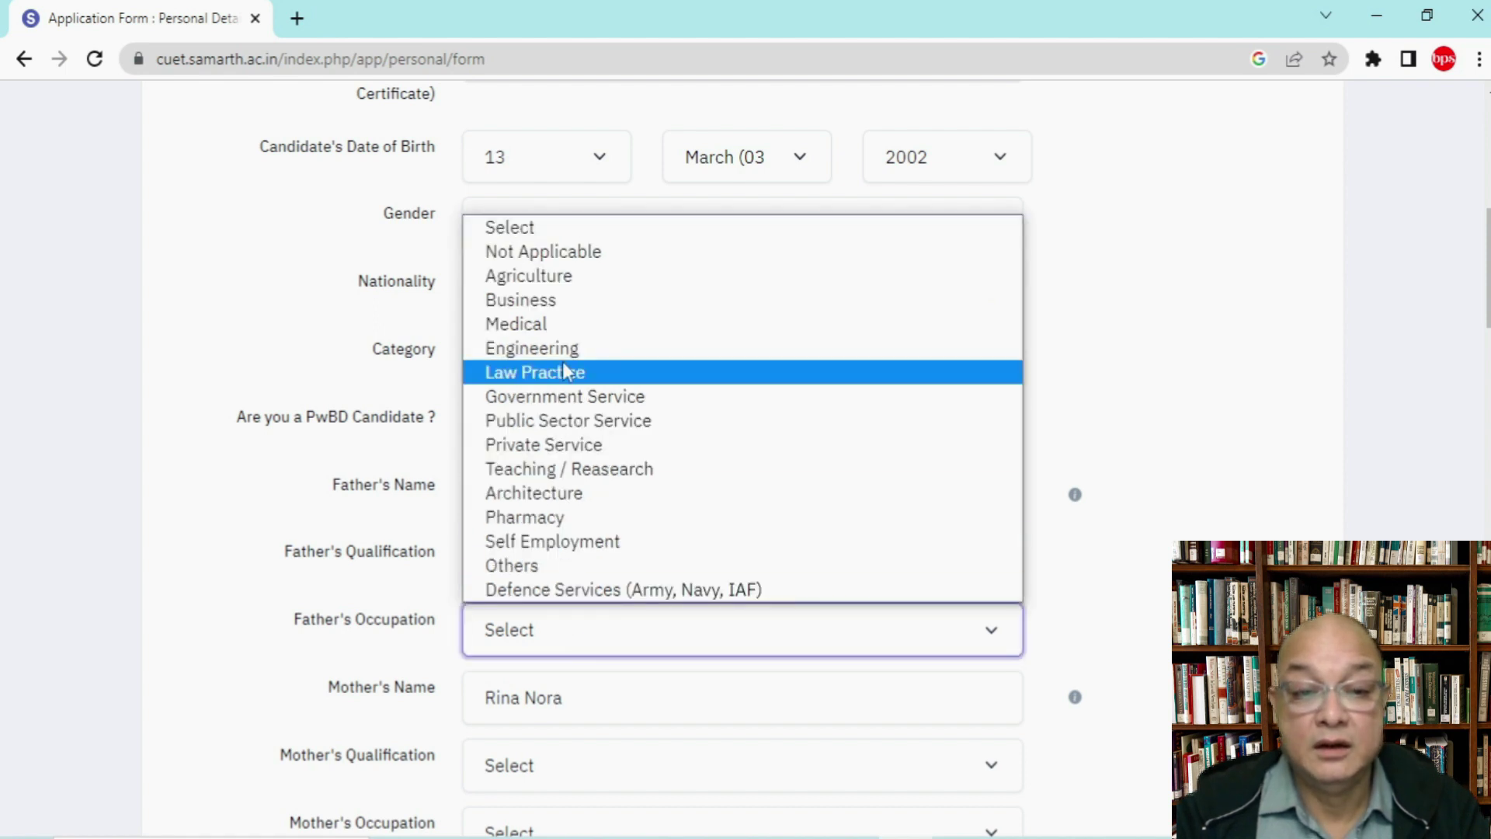
Step: Set mother's qualification to Graduate and occupation to Others (Including House Wife)
{"action": "left_click", "coordinate": [564, 303]}
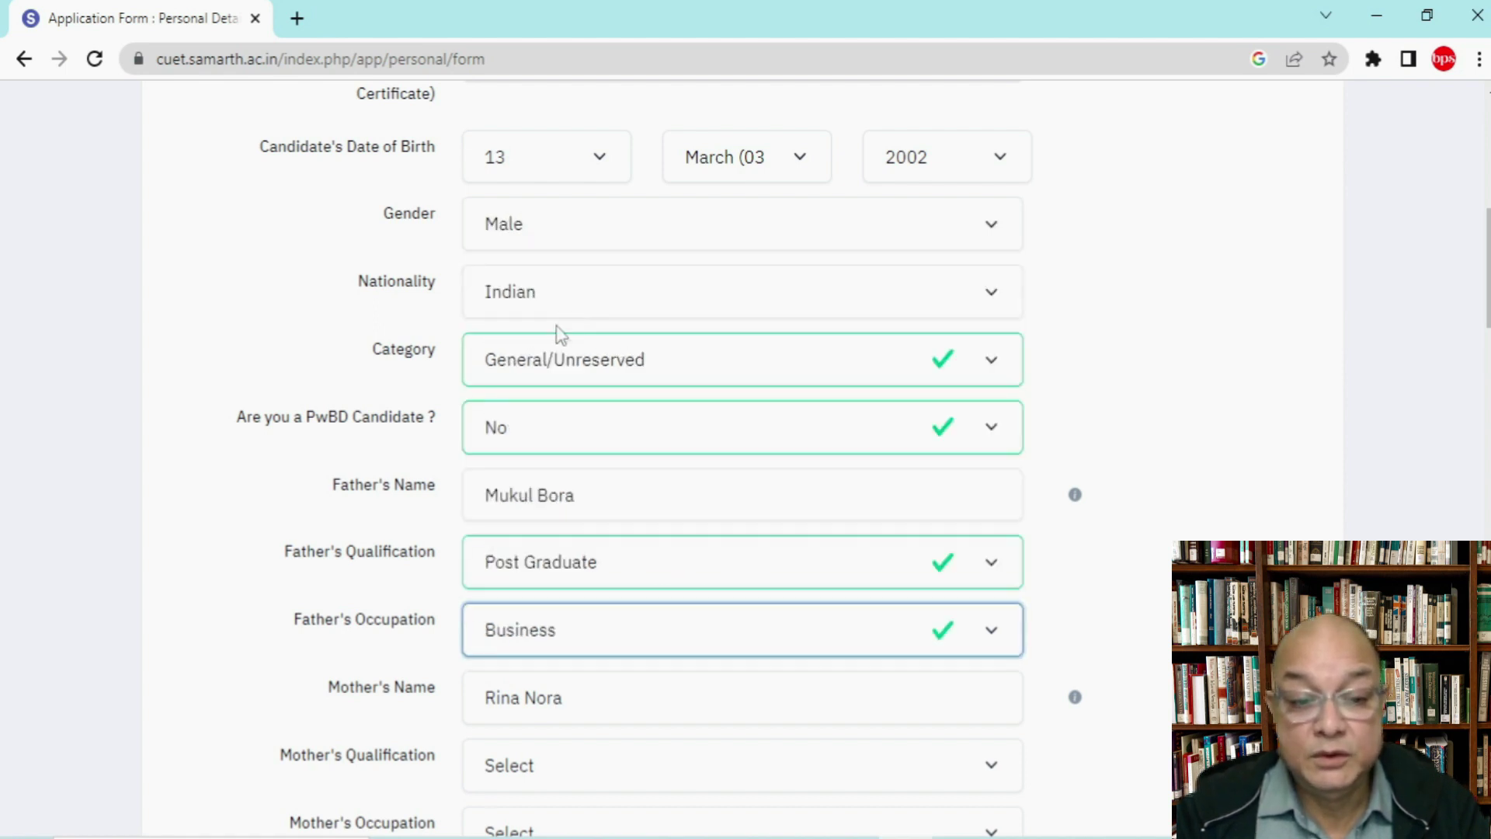
{"action": "scroll", "coordinate": [578, 739], "scroll_direction": "down", "scroll_amount": 3}
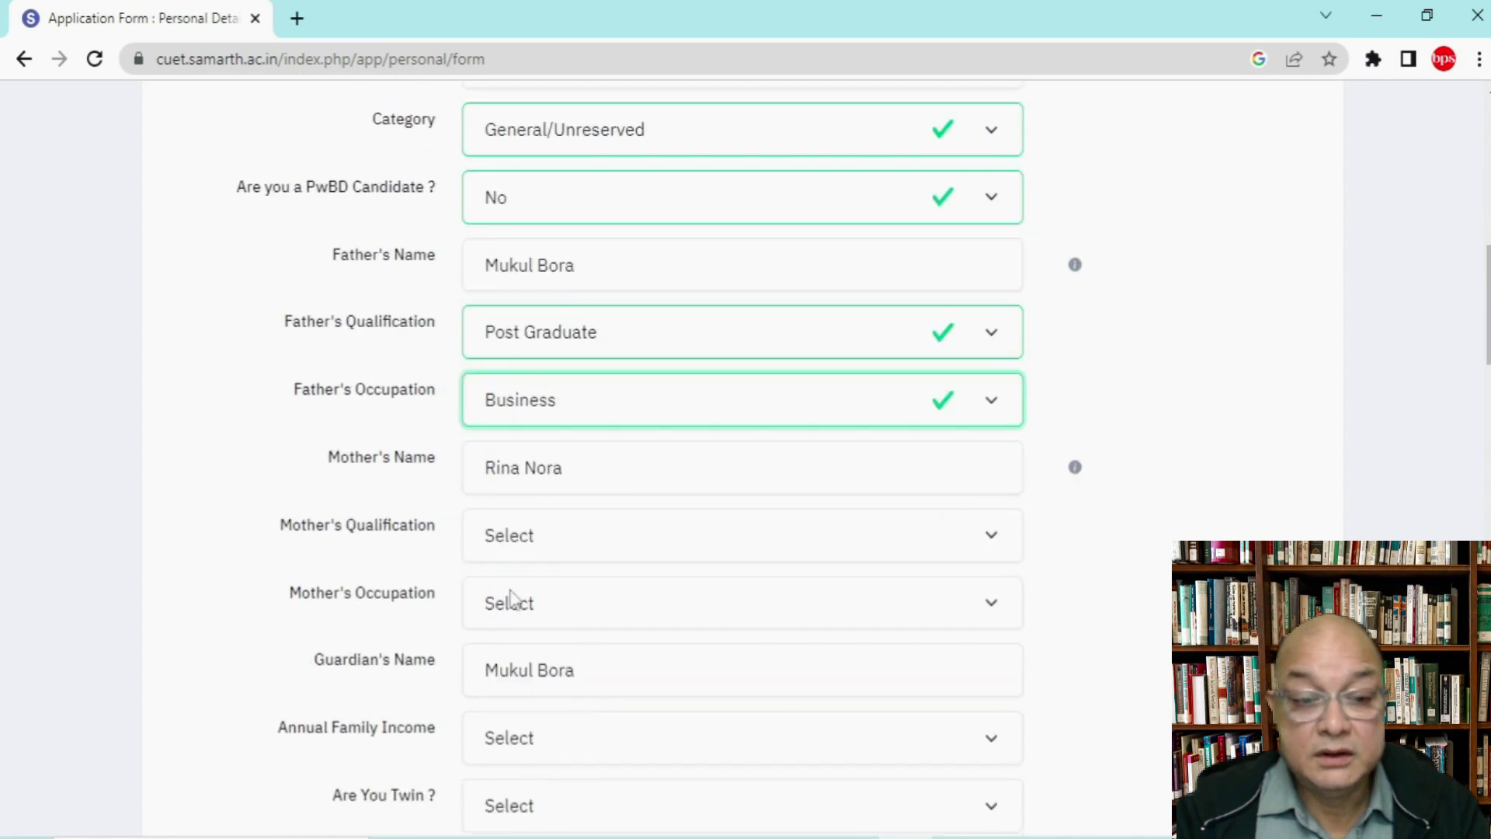
{"action": "left_click", "coordinate": [565, 543]}
{"action": "left_click", "coordinate": [561, 669]}
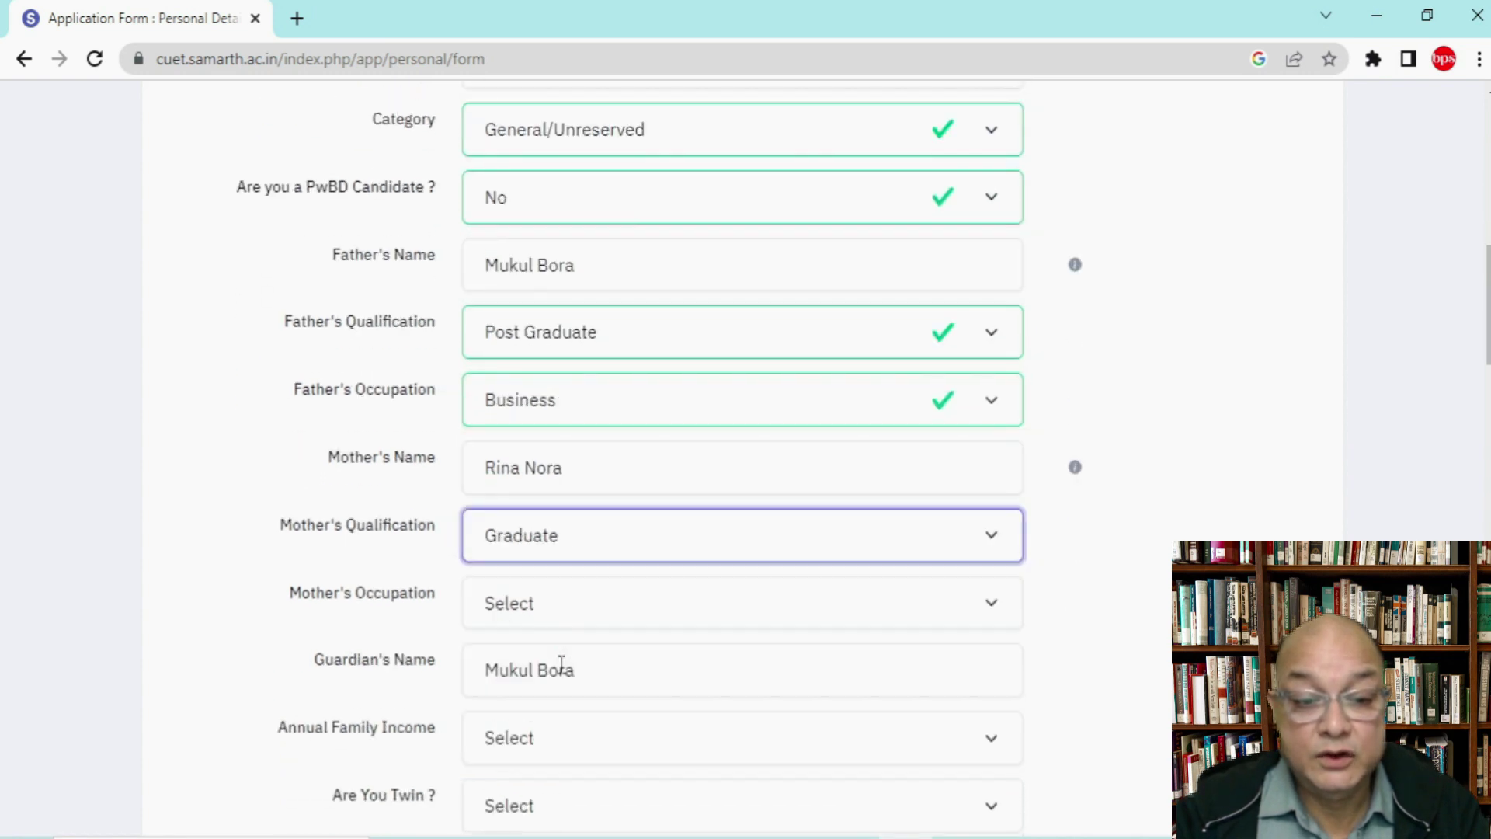
{"action": "left_click", "coordinate": [564, 608]}
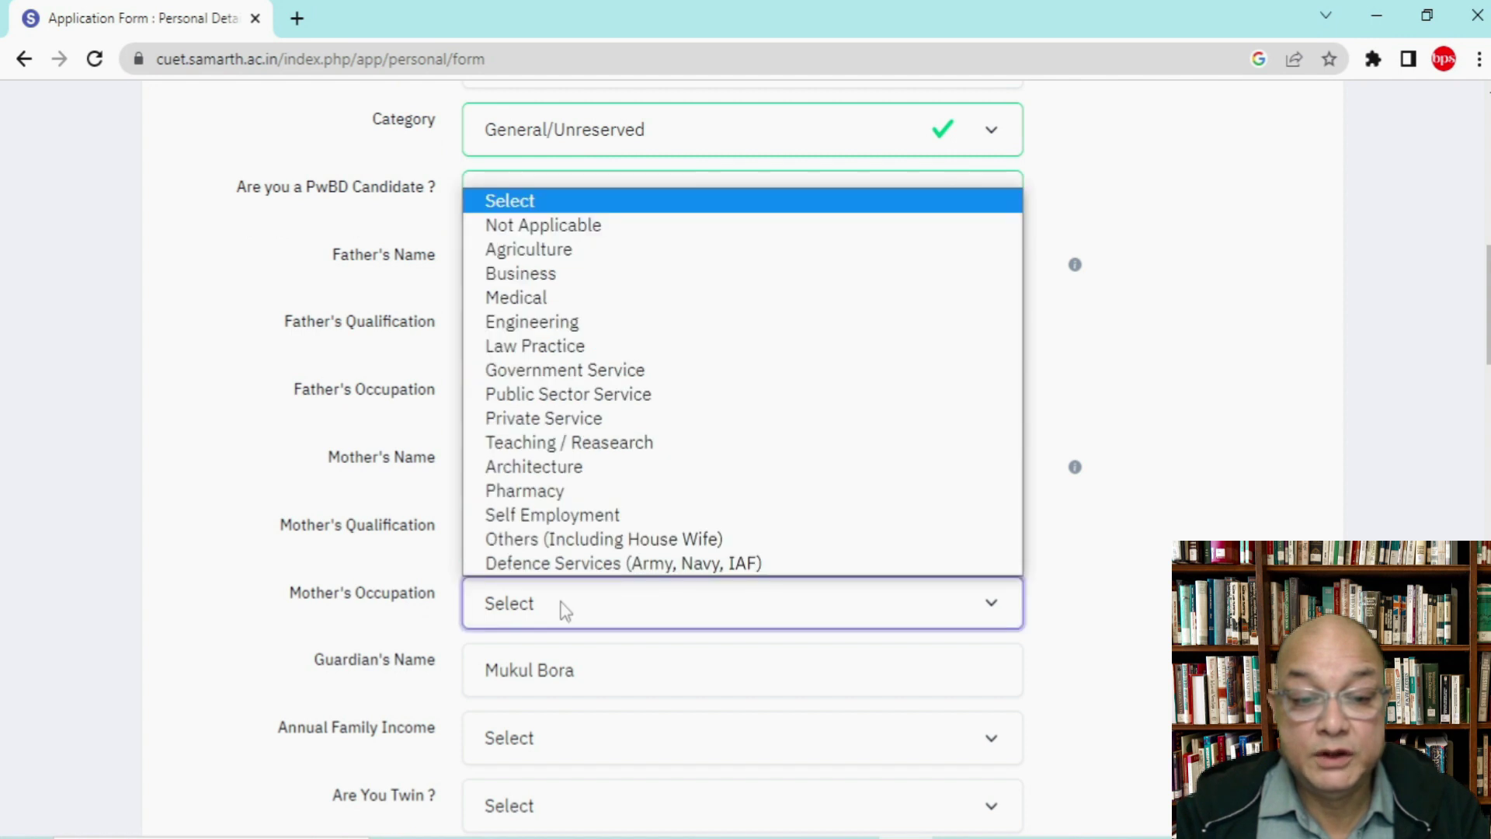
{"action": "left_click", "coordinate": [578, 540]}
Step: Set annual family income to RS. 700001 - 800000 and answer No to being a twin
{"action": "scroll", "coordinate": [792, 692], "scroll_direction": "down", "scroll_amount": 3}
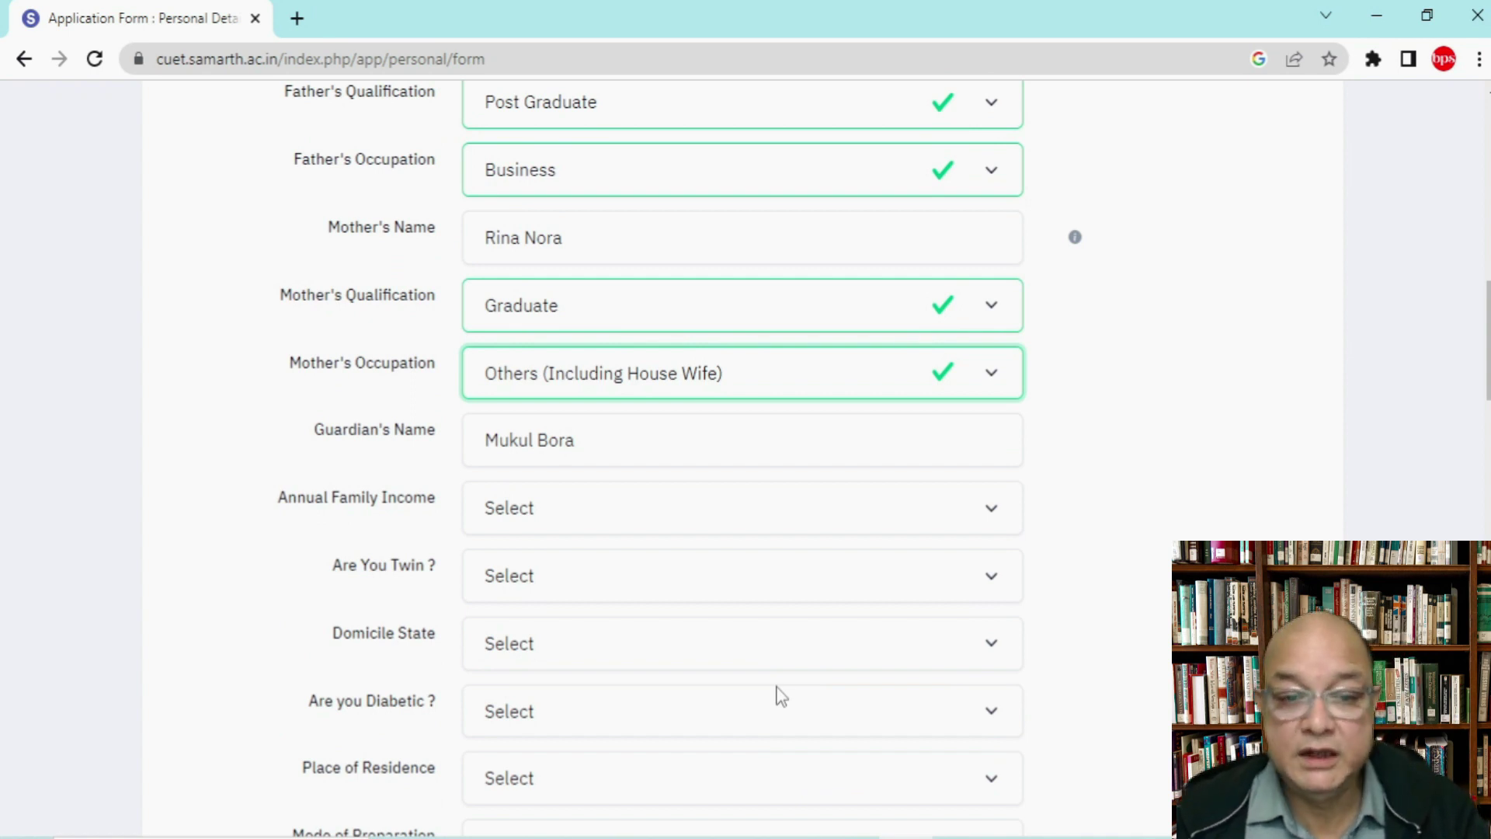
{"action": "left_click", "coordinate": [618, 516]}
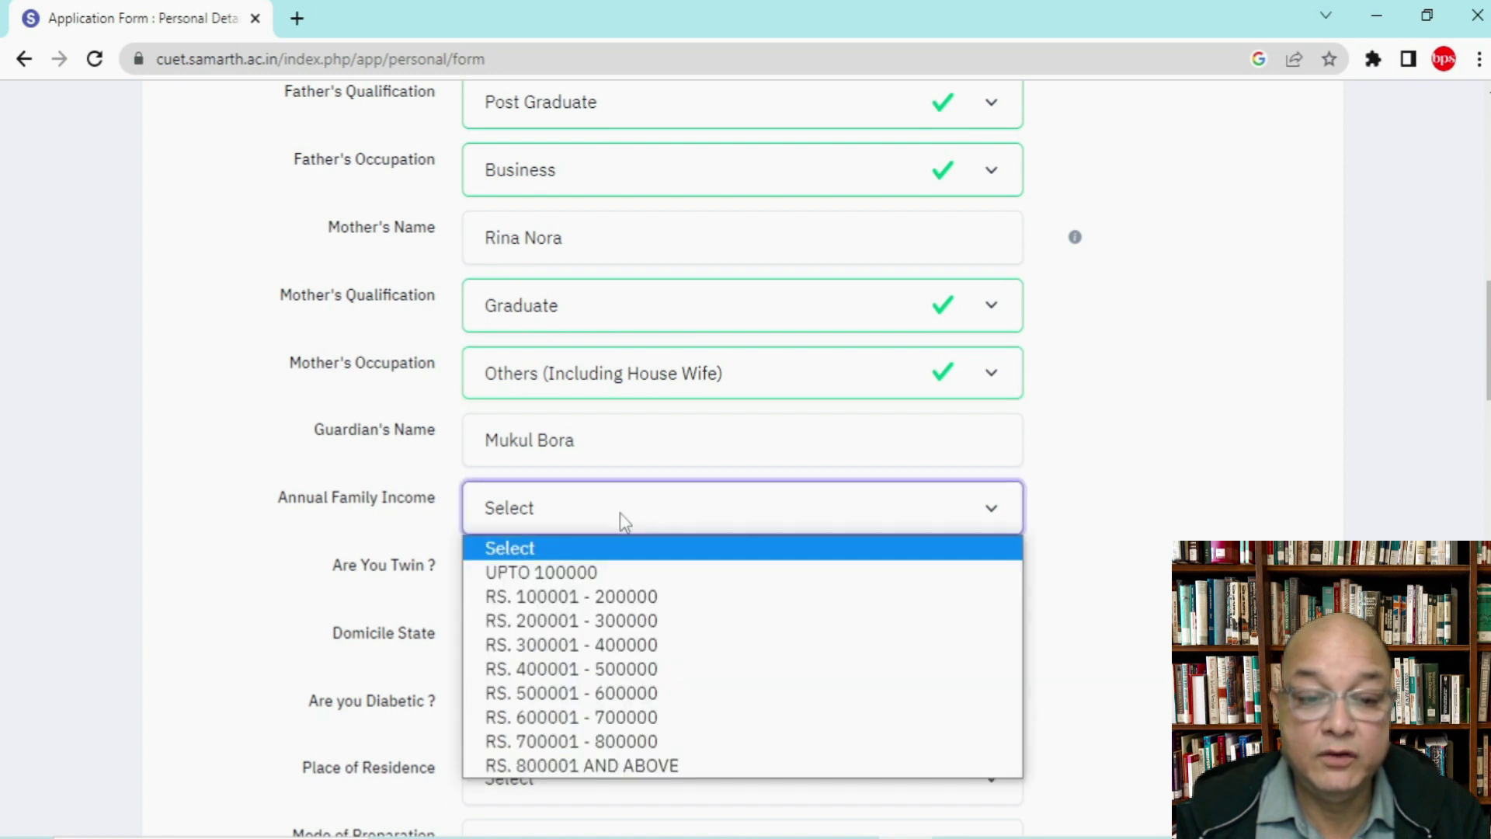
{"action": "scroll", "coordinate": [611, 519], "scroll_direction": "down", "scroll_amount": 3}
{"action": "left_click", "coordinate": [585, 294]}
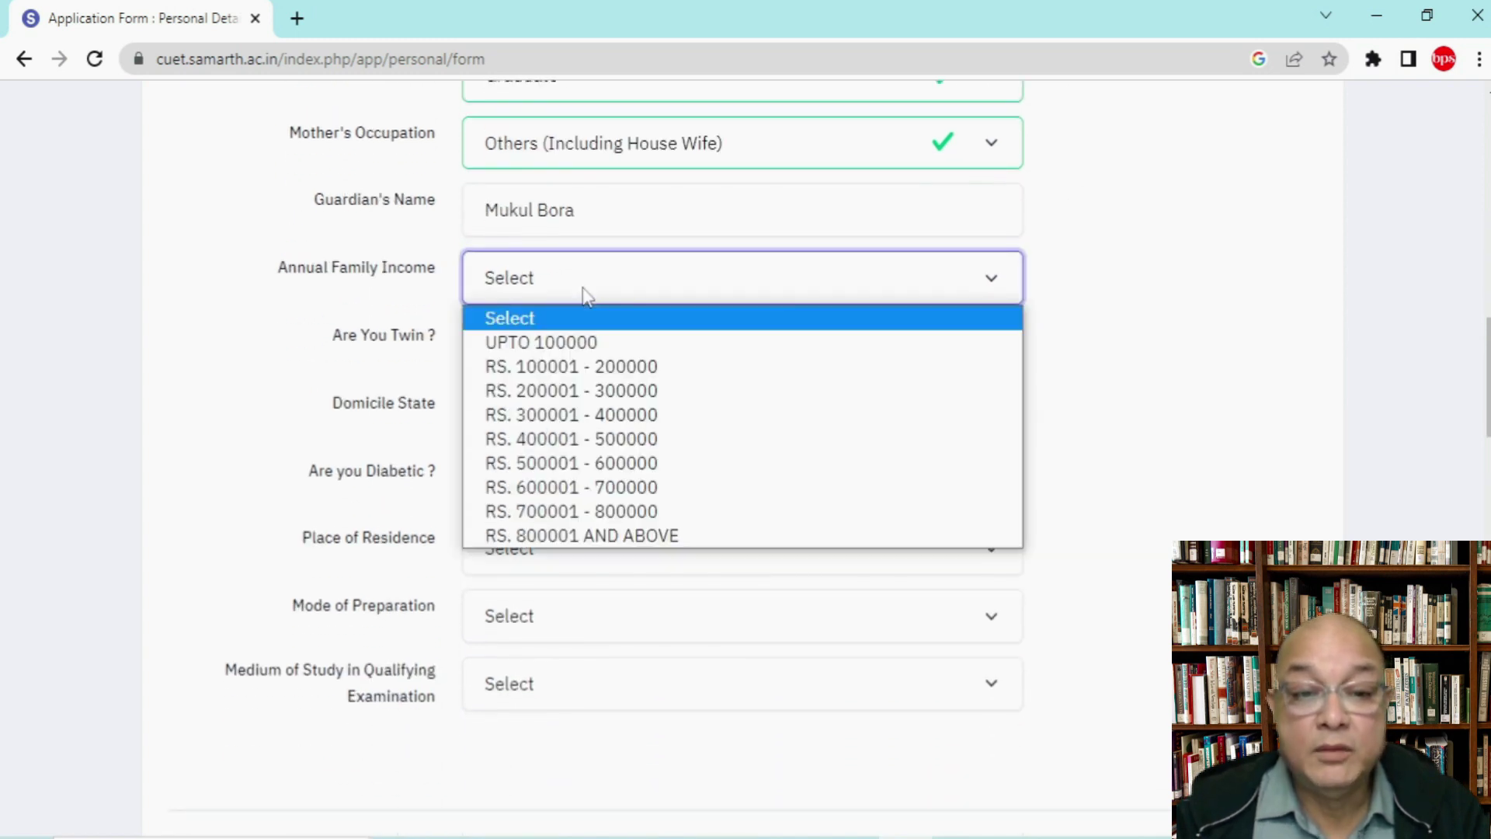
{"action": "left_click", "coordinate": [608, 513]}
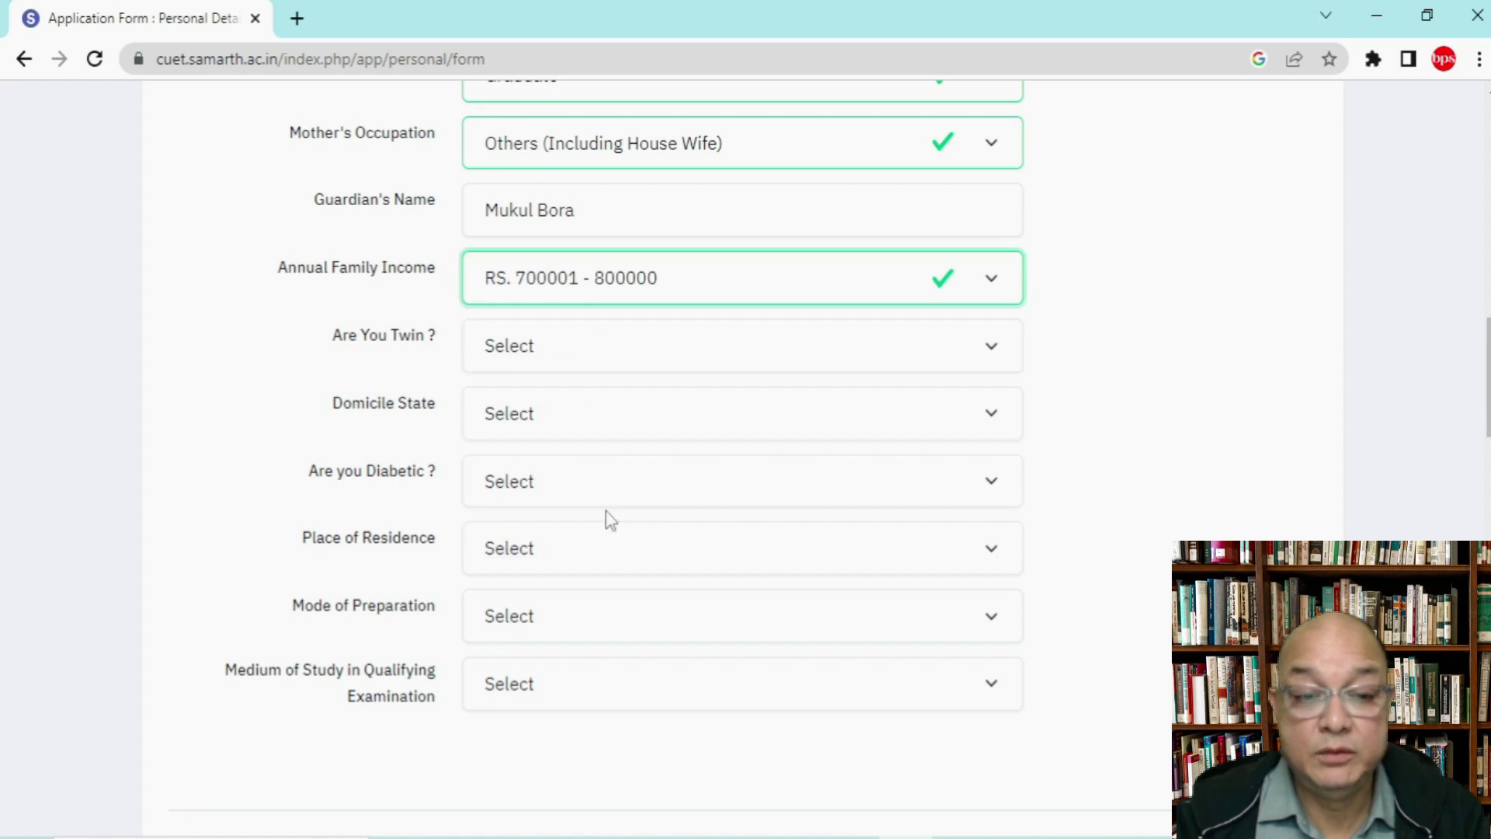
{"action": "left_click", "coordinate": [563, 356]}
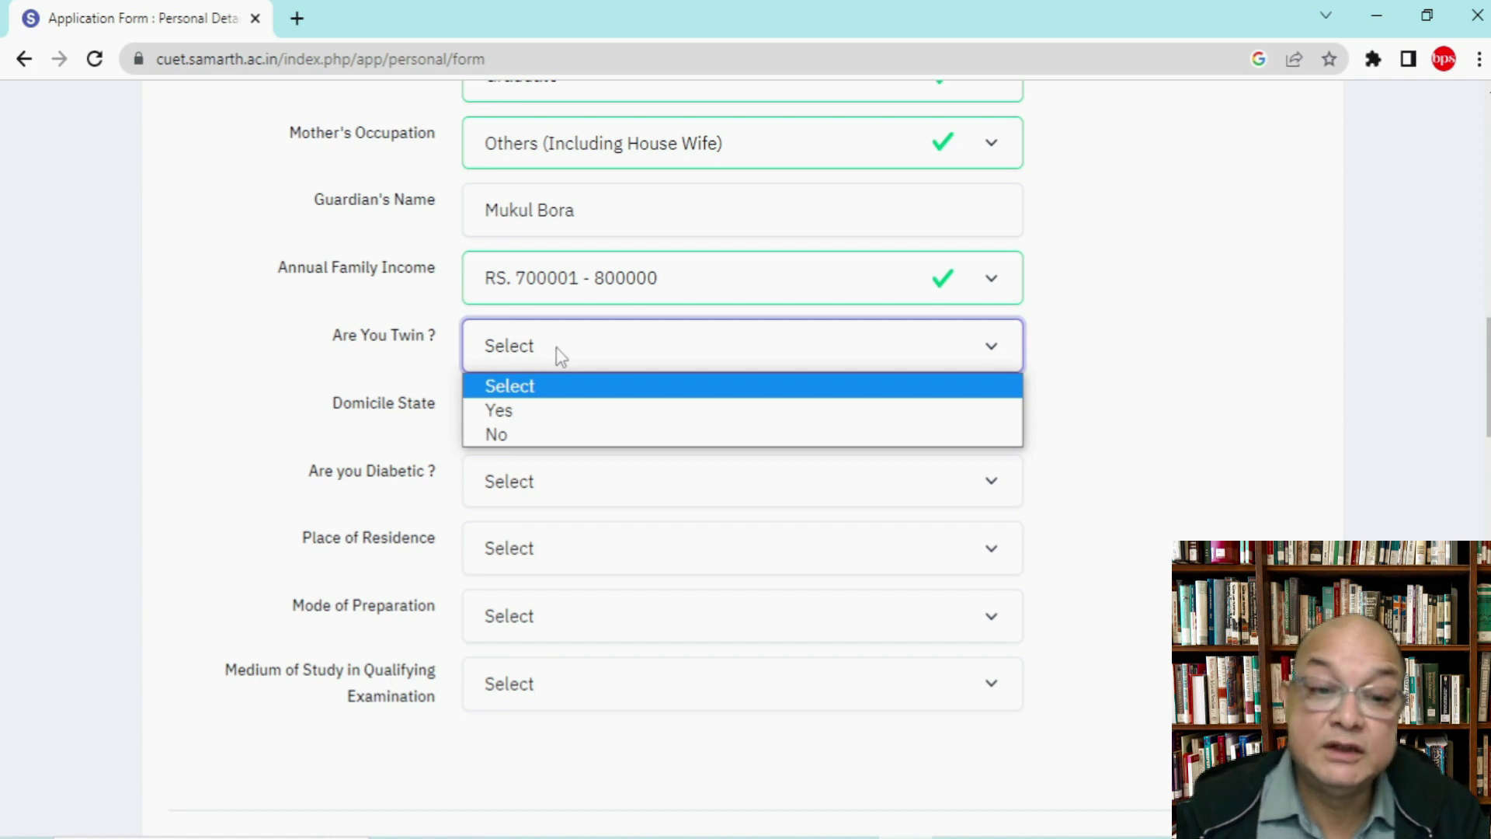
{"action": "left_click", "coordinate": [539, 433]}
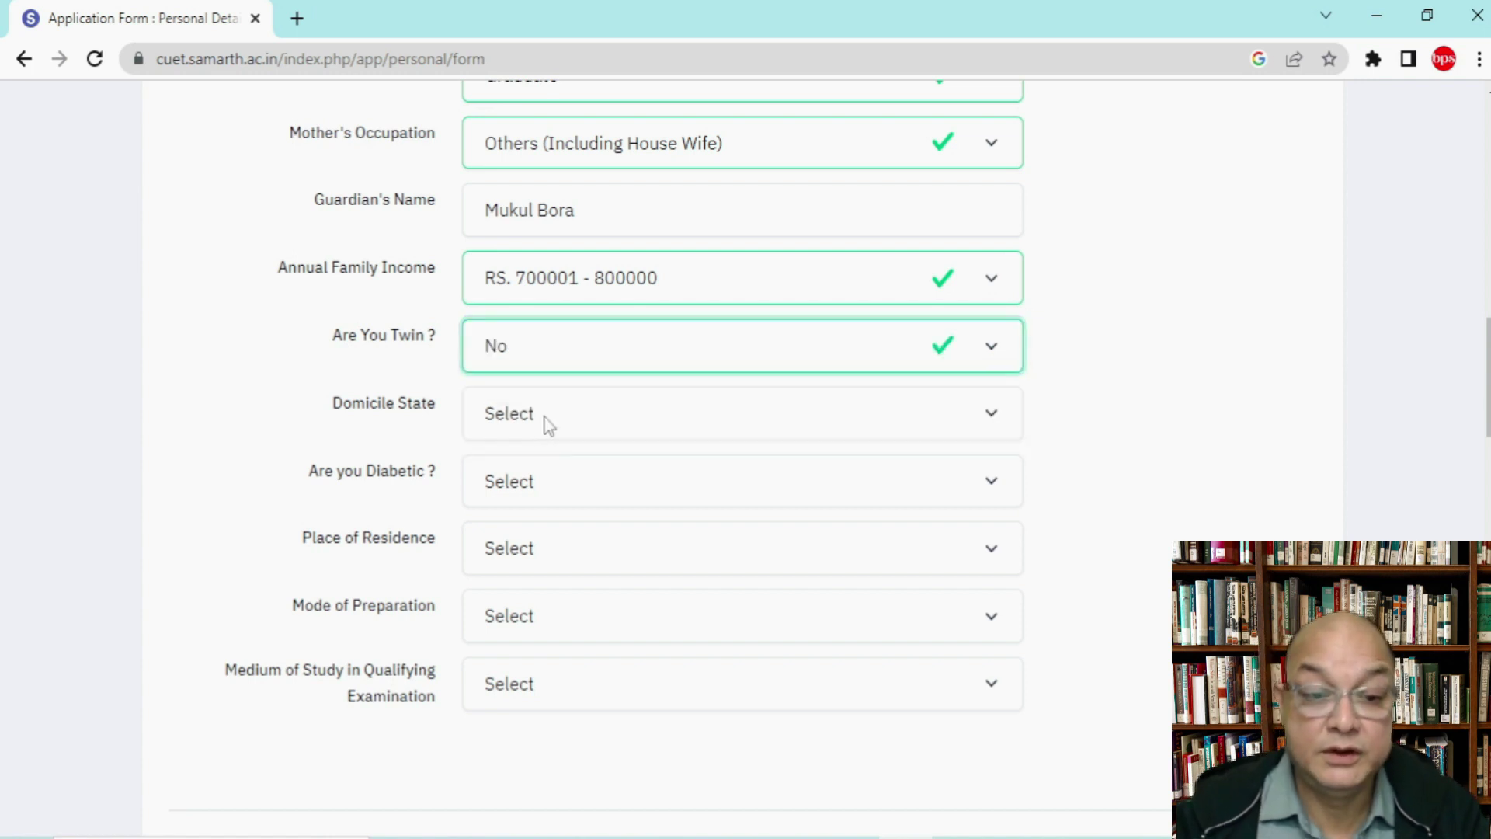
Step: Set domicile ASSAM, diabetic No, residence Urban, and preparation mode Online Coaching
{"action": "left_click", "coordinate": [549, 425]}
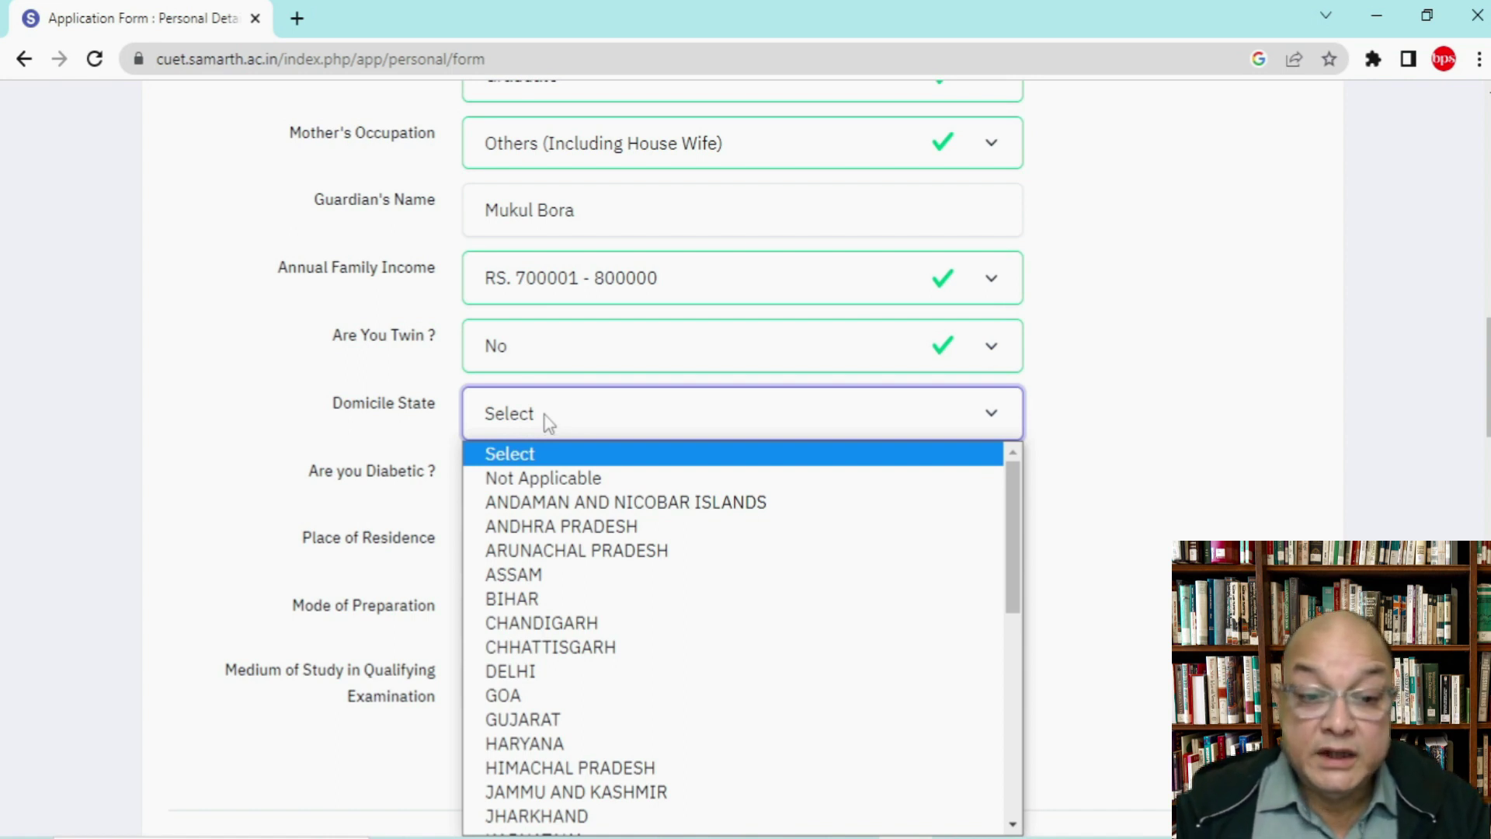
{"action": "left_click", "coordinate": [541, 574]}
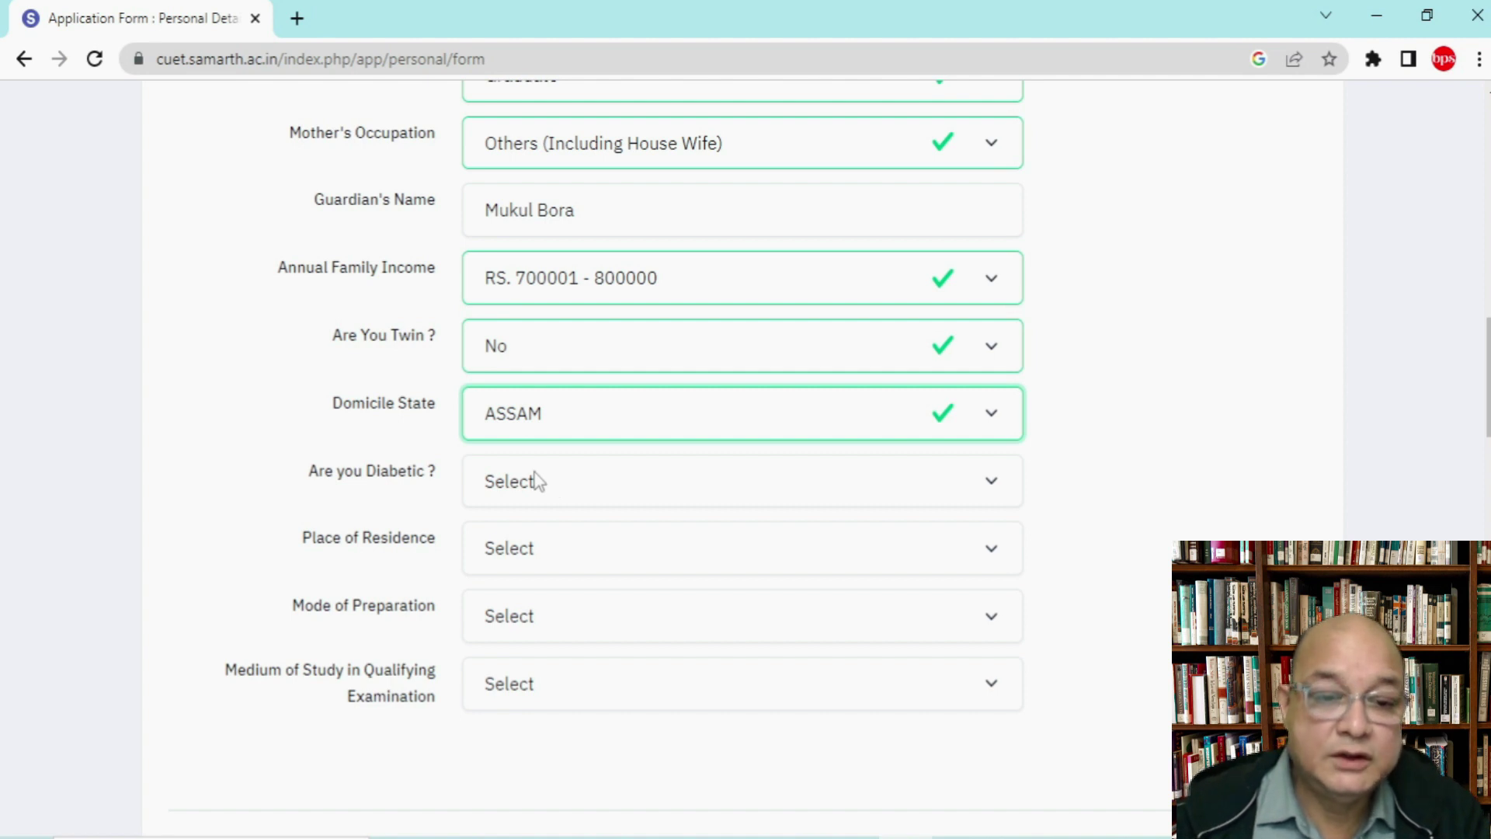
{"action": "left_click", "coordinate": [537, 480]}
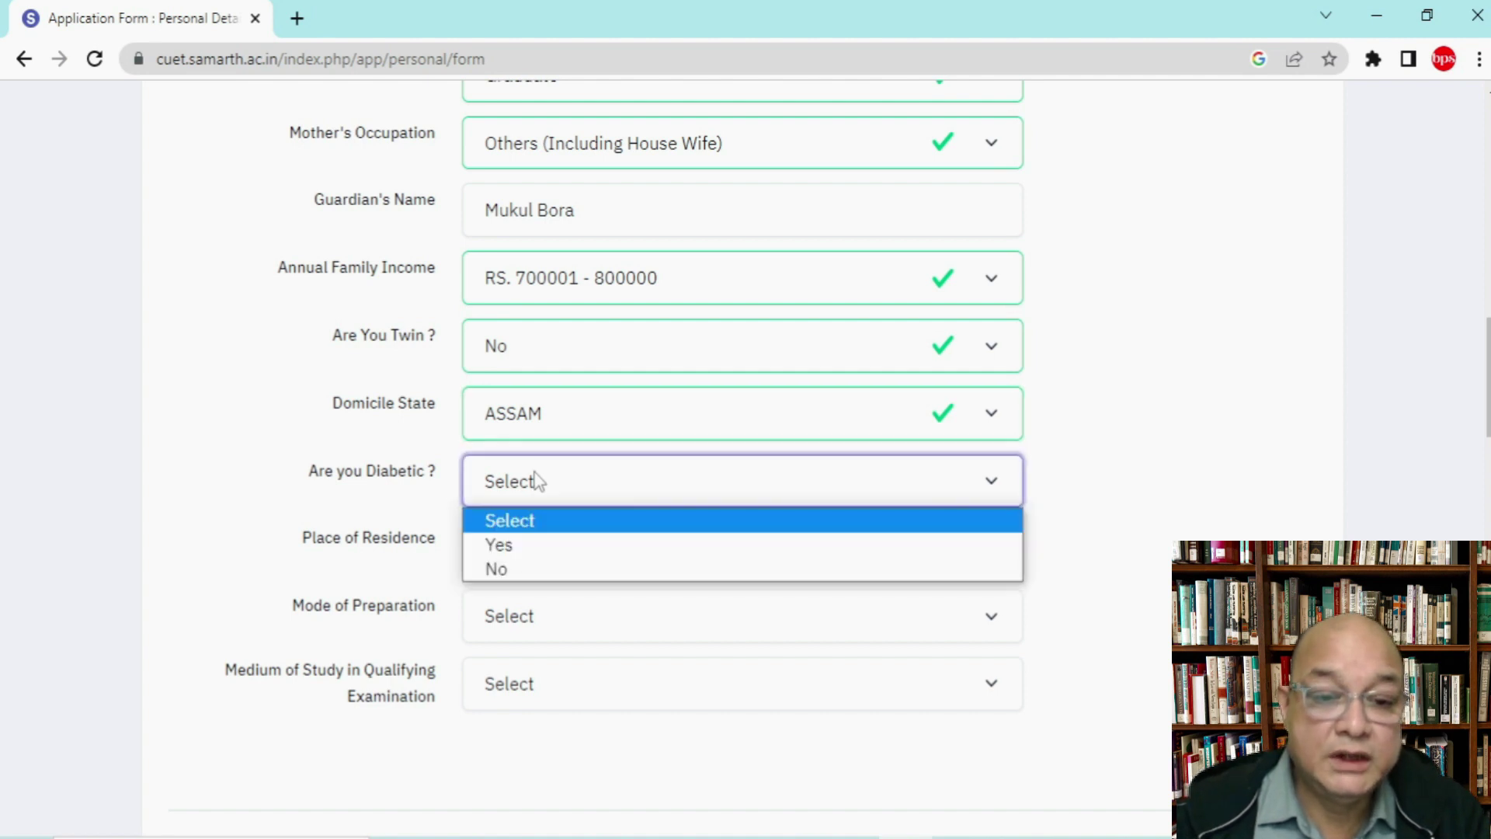
{"action": "left_click", "coordinate": [519, 570]}
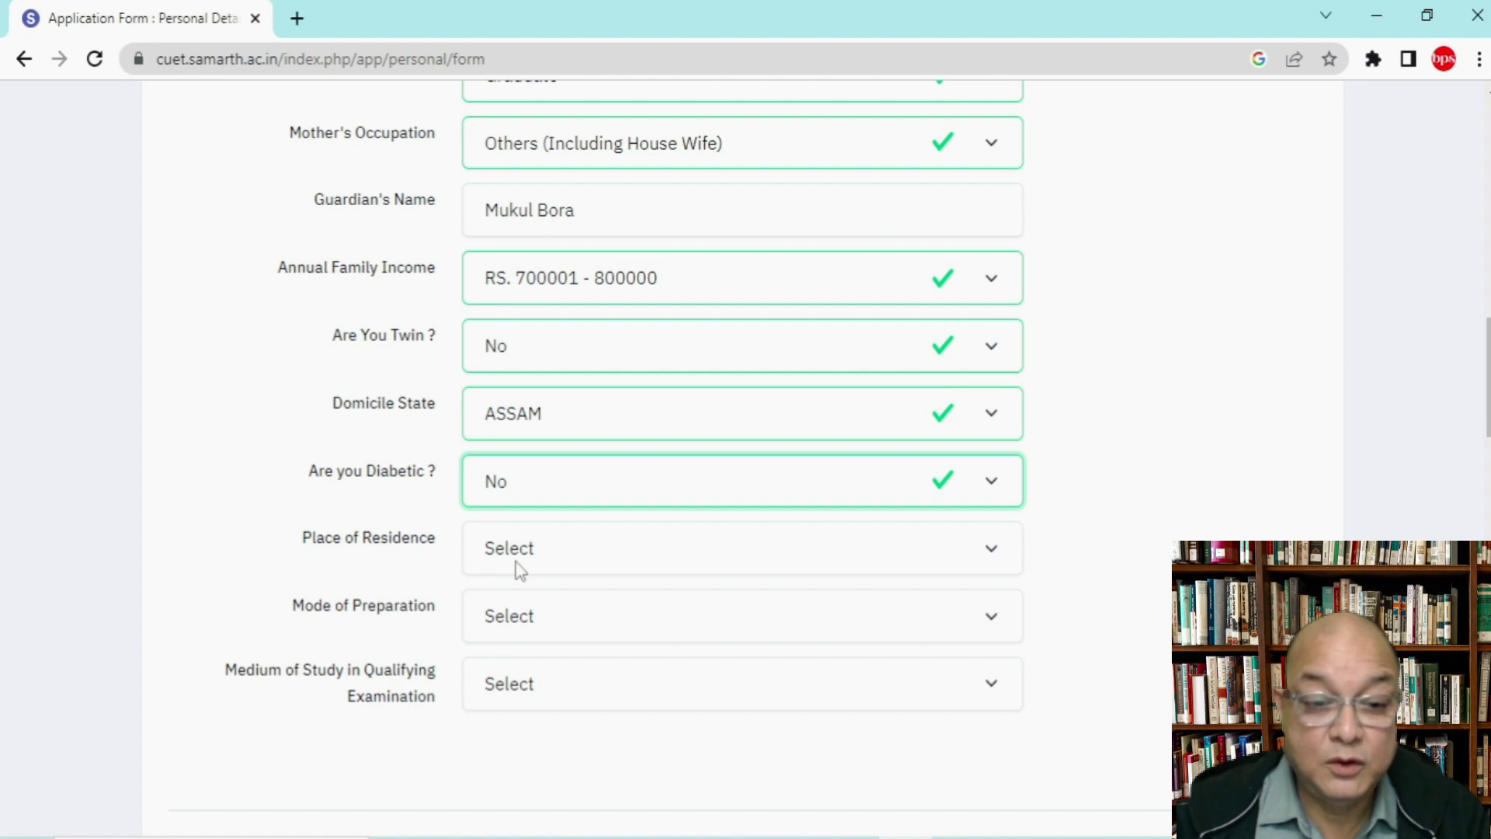
{"action": "left_click", "coordinate": [520, 550]}
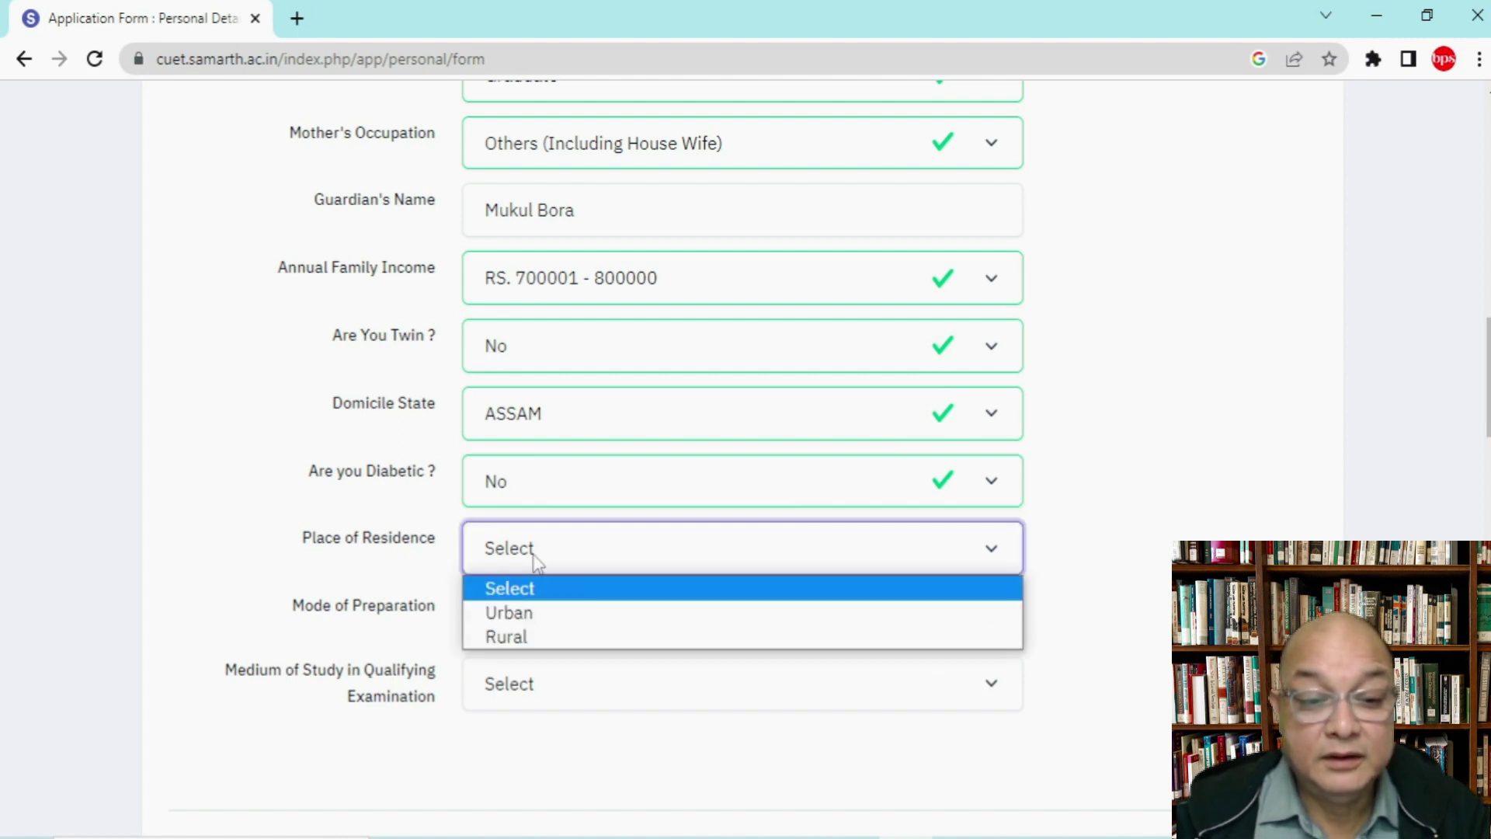
{"action": "left_click", "coordinate": [543, 615]}
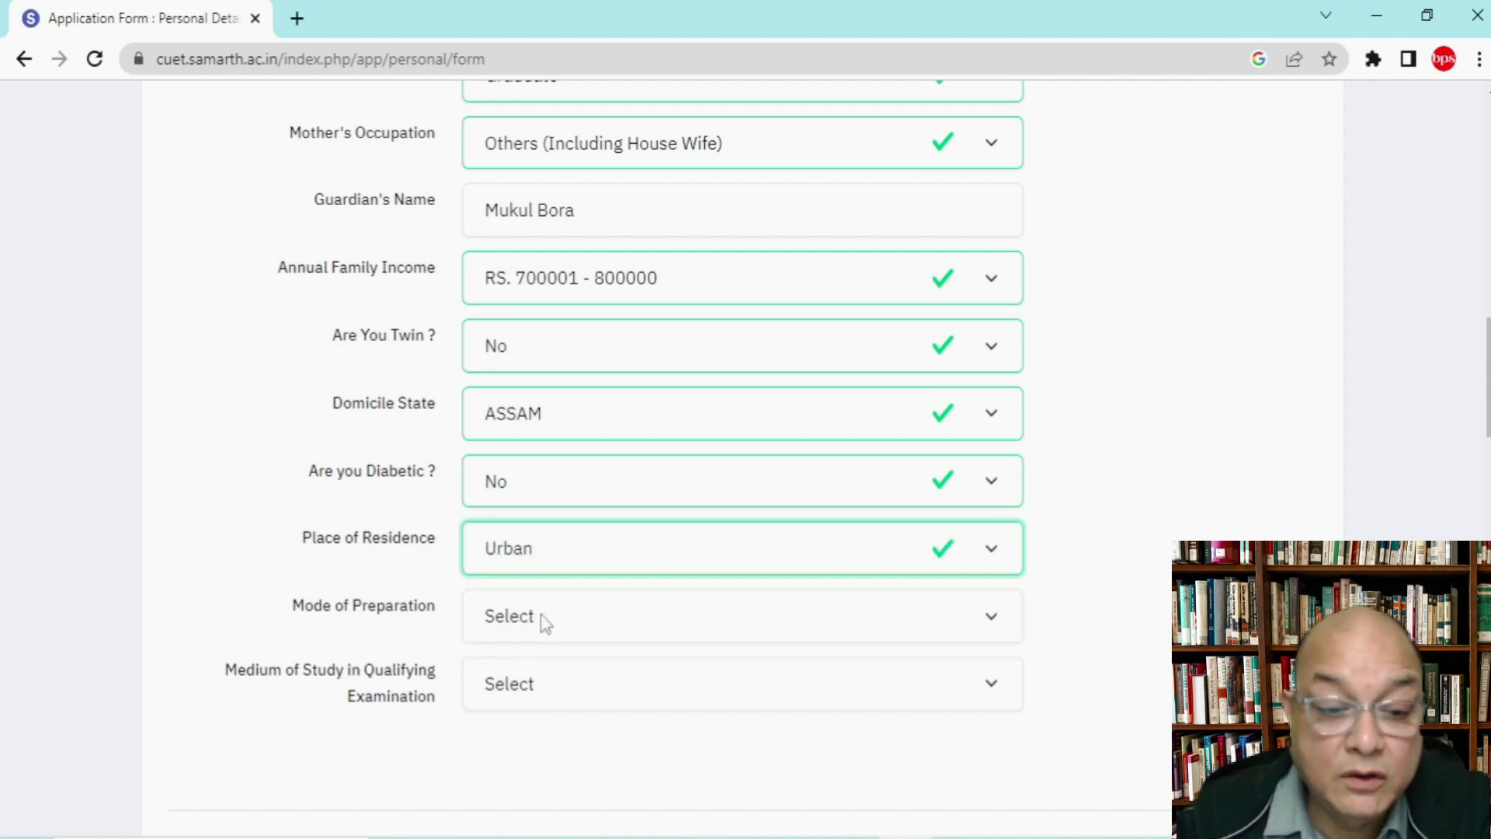
{"action": "left_click", "coordinate": [547, 620]}
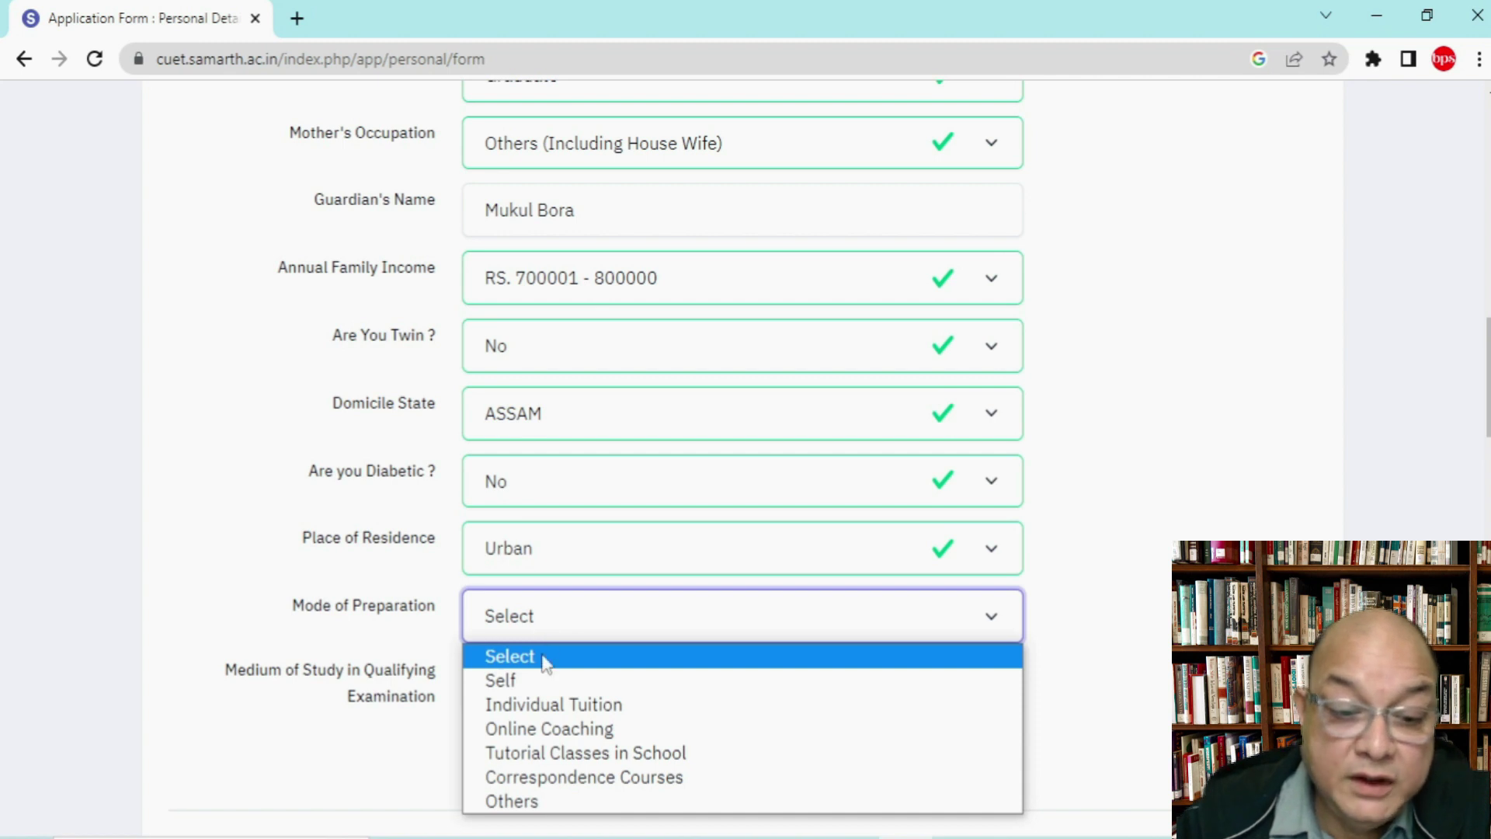
{"action": "left_click", "coordinate": [578, 729]}
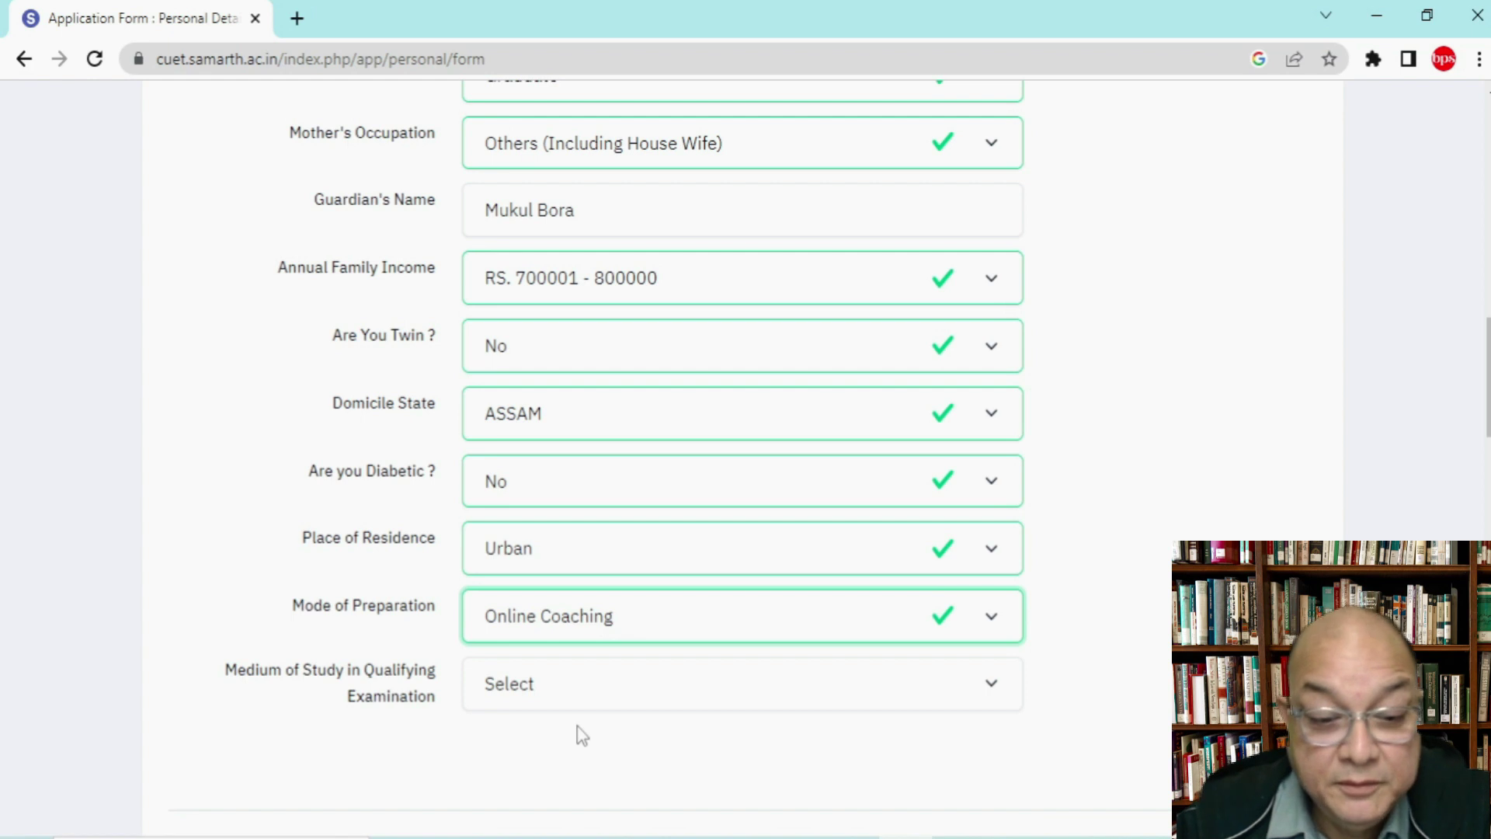
{"action": "left_click", "coordinate": [546, 683]}
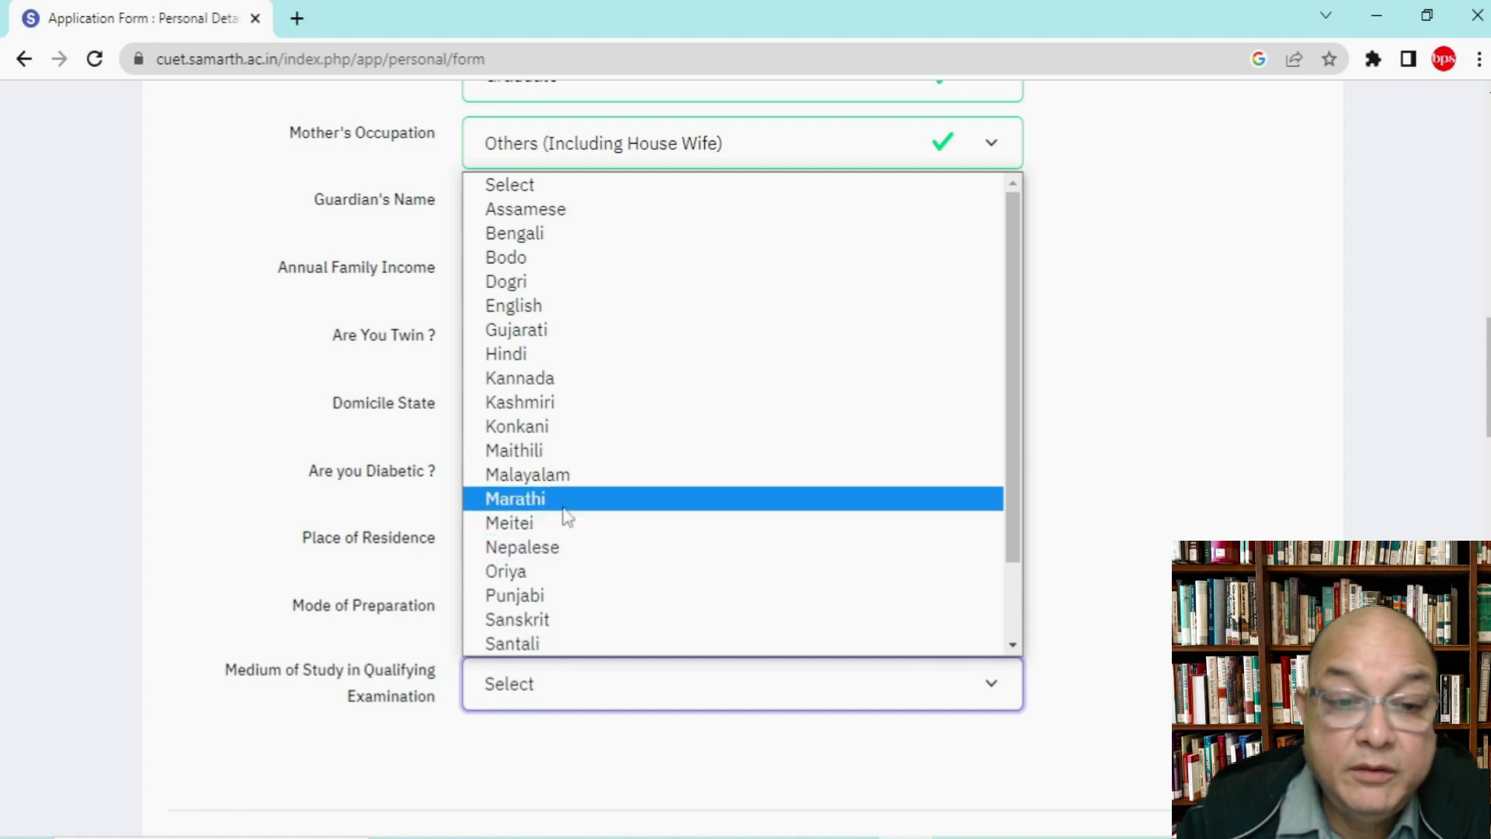
Step: Choose English as the medium of study and tick 'Same As Present Address' for the permanent address
{"action": "left_click", "coordinate": [560, 314]}
{"action": "scroll", "coordinate": [563, 322], "scroll_direction": "down", "scroll_amount": 3}
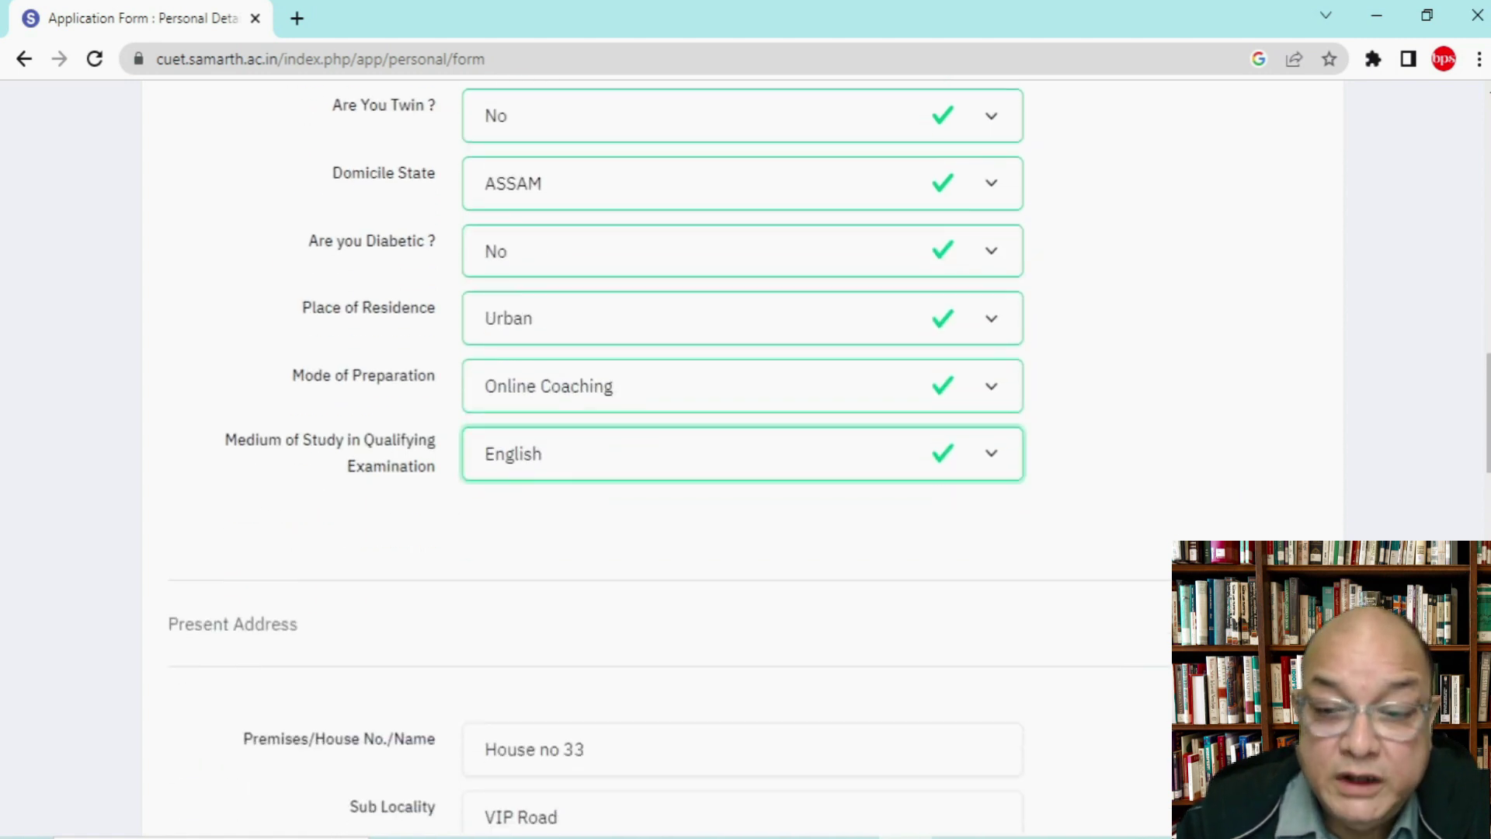
{"action": "scroll", "coordinate": [742, 458], "scroll_direction": "down", "scroll_amount": 4}
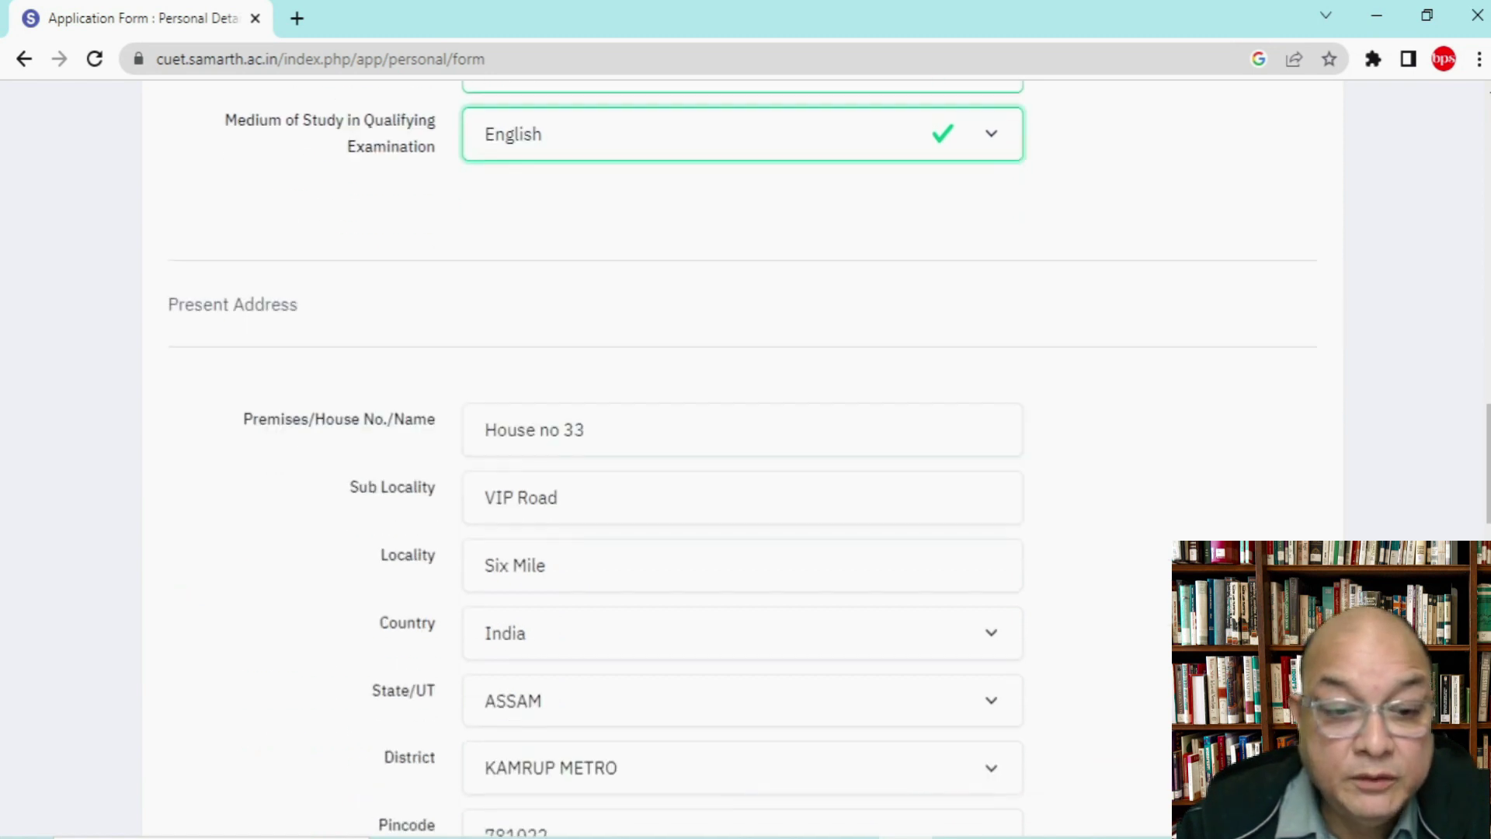
{"action": "scroll", "coordinate": [741, 458], "scroll_direction": "down", "scroll_amount": 8}
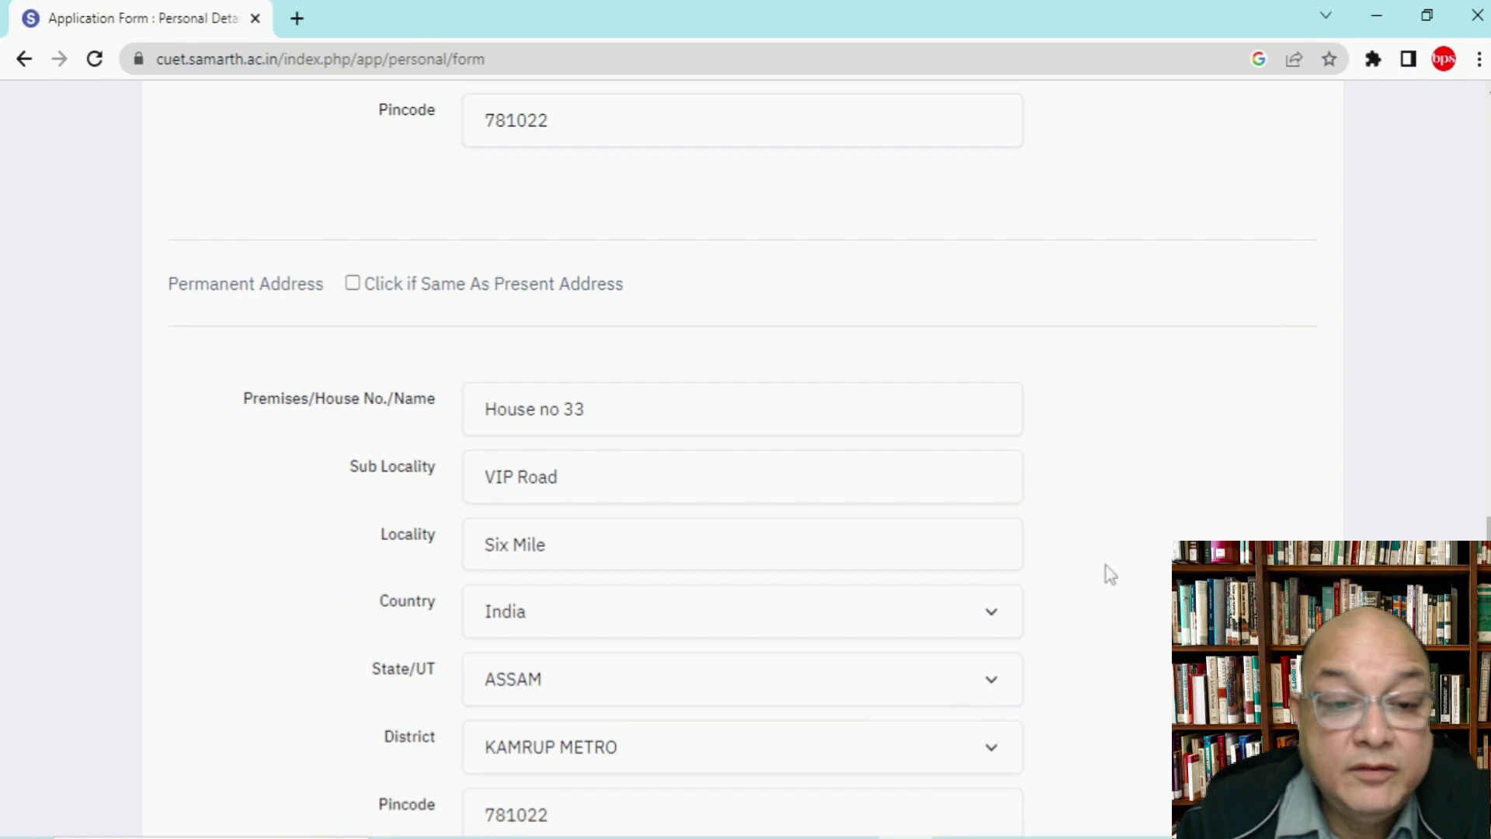
{"action": "left_click", "coordinate": [352, 285]}
{"action": "scroll", "coordinate": [990, 390], "scroll_direction": "down", "scroll_amount": 8}
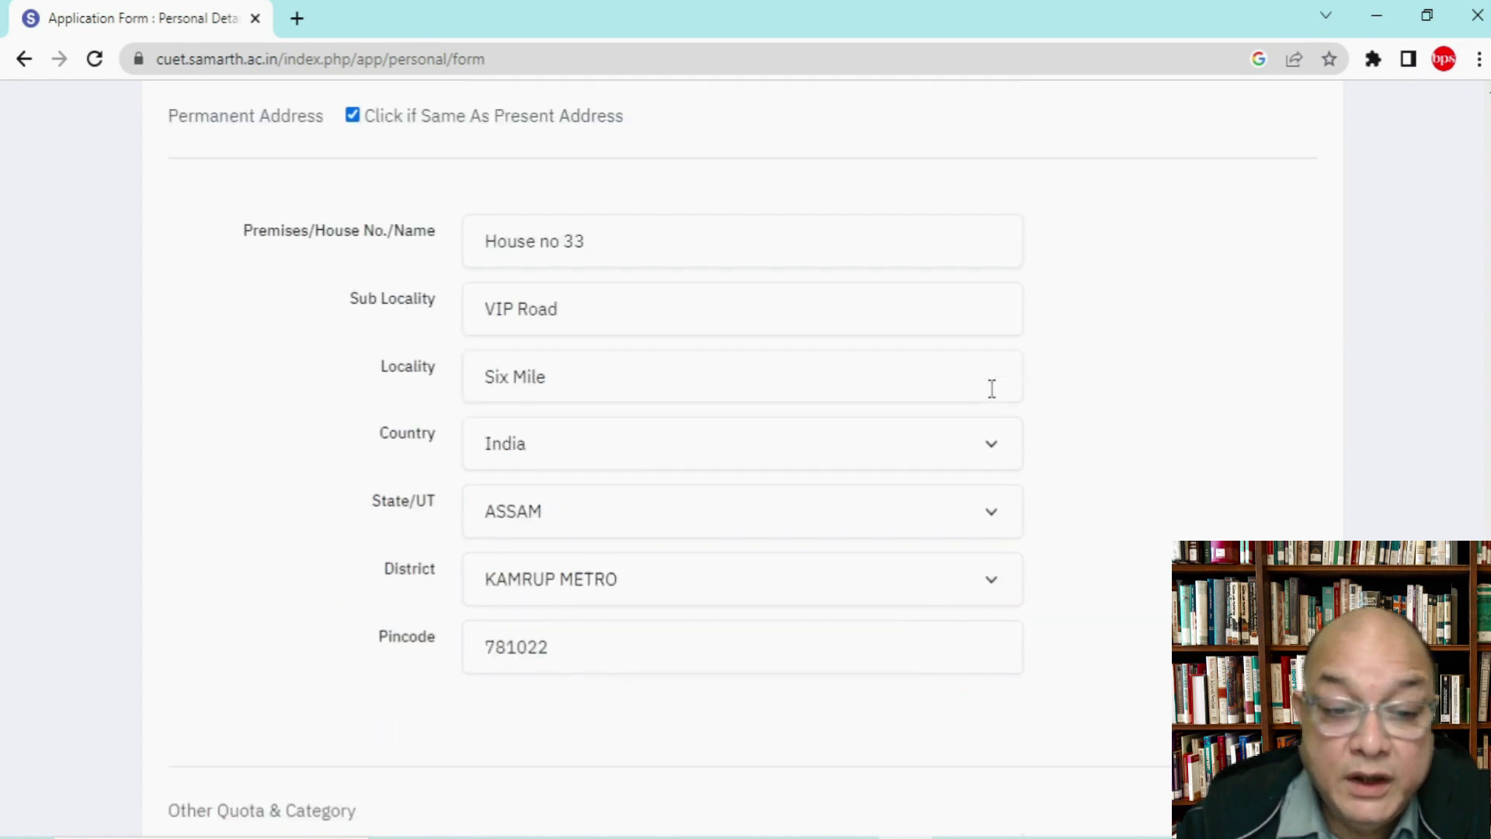
{"action": "scroll", "coordinate": [991, 400], "scroll_direction": "down", "scroll_amount": 1}
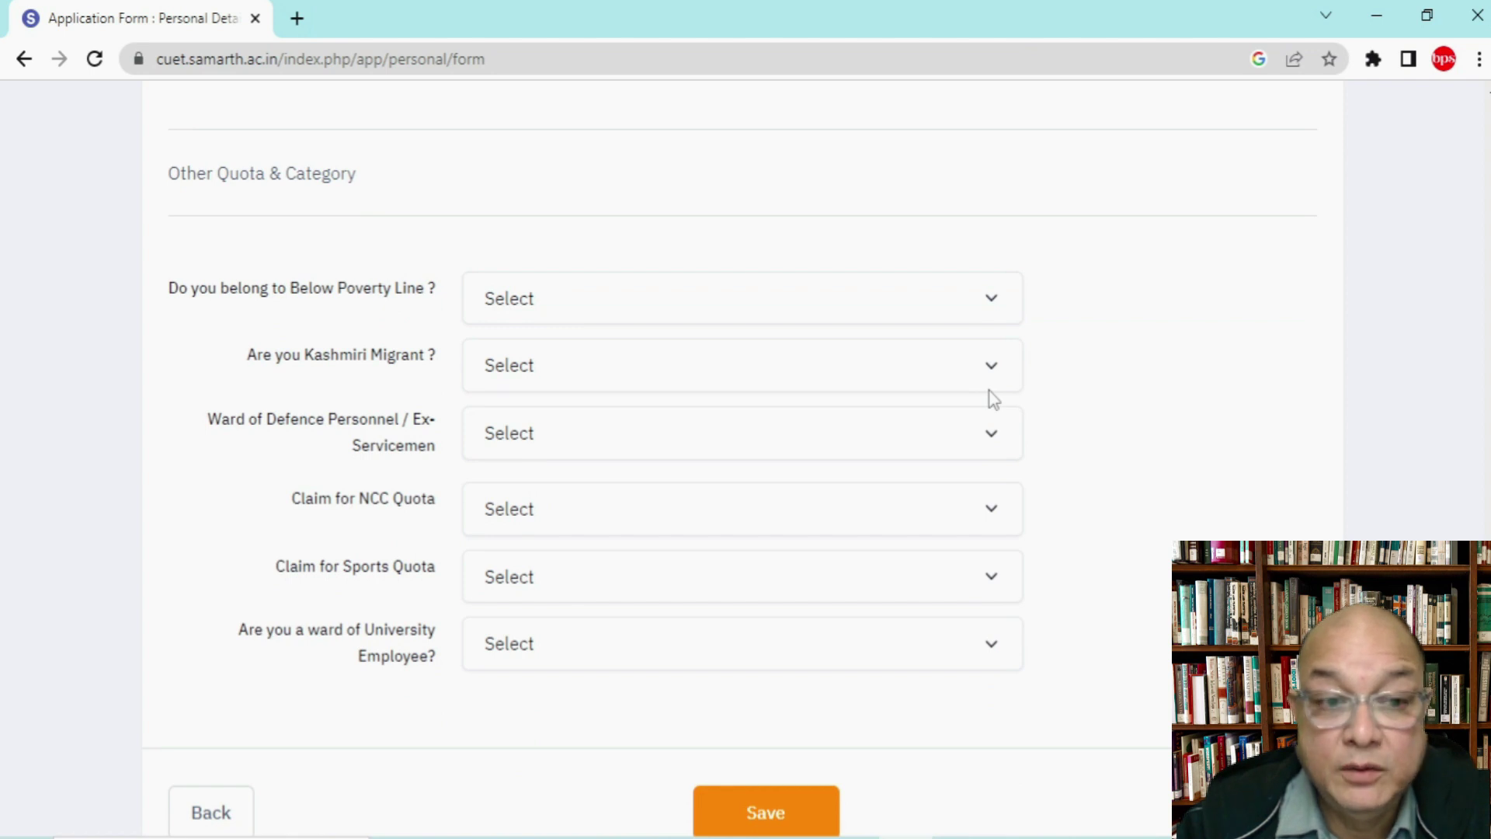
Step: Answer No for Below Poverty Line, Kashmiri Migrant and ward of defence personnel
{"action": "left_click", "coordinate": [597, 303]}
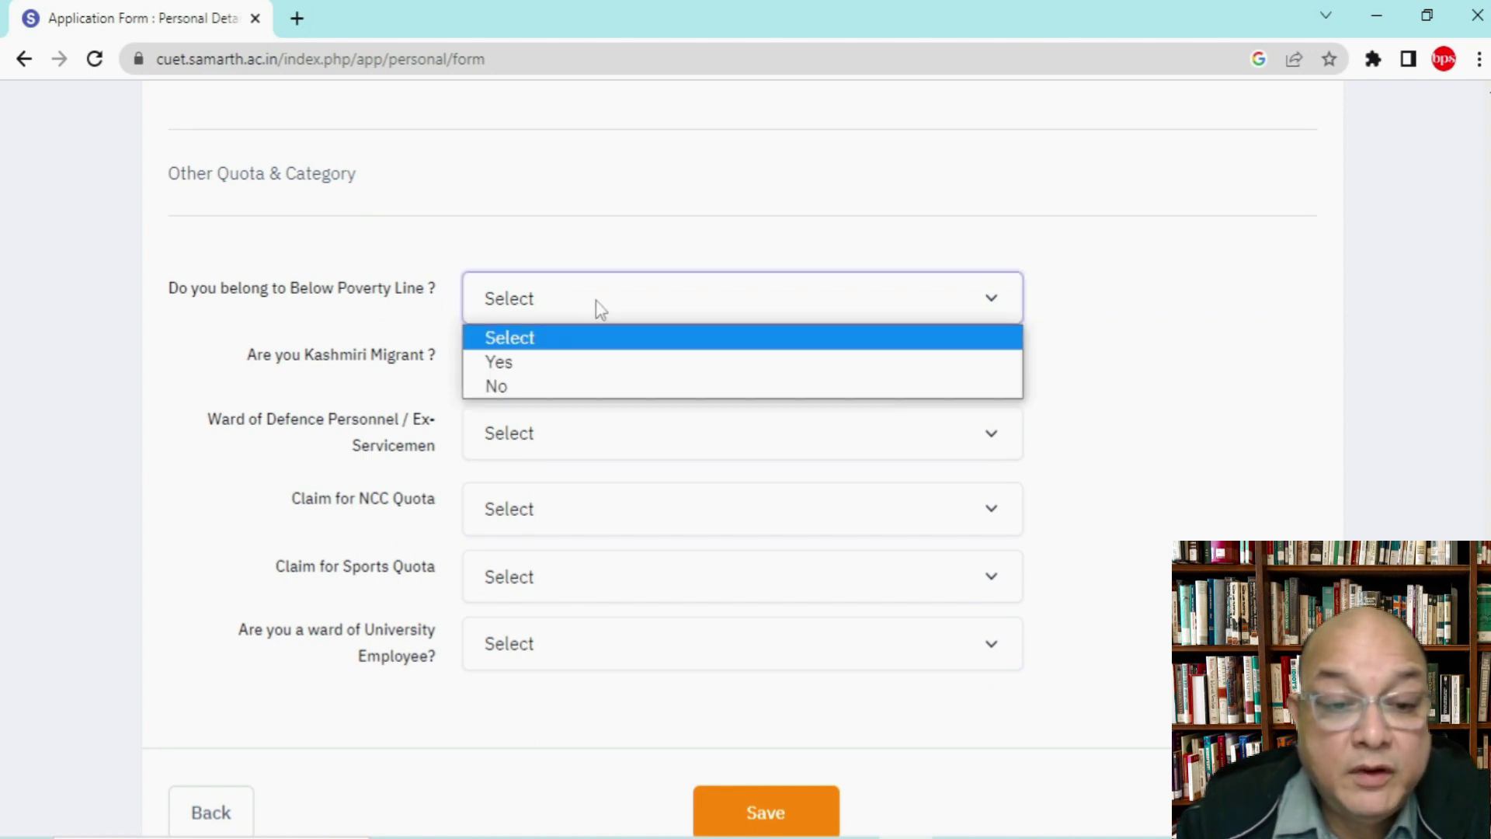
{"action": "left_click", "coordinate": [549, 386]}
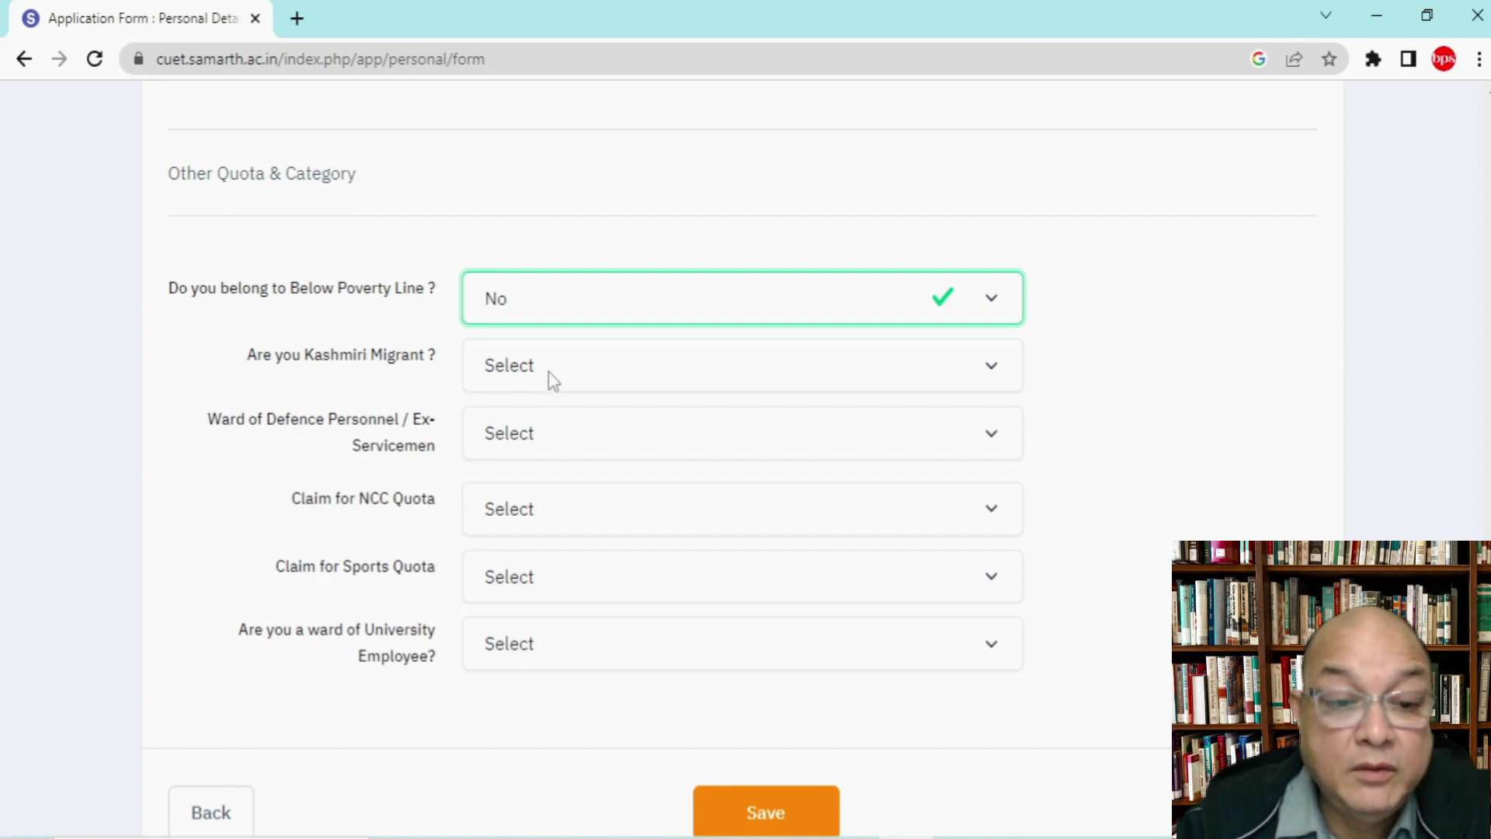
{"action": "left_click", "coordinate": [550, 376]}
{"action": "left_click", "coordinate": [526, 453]}
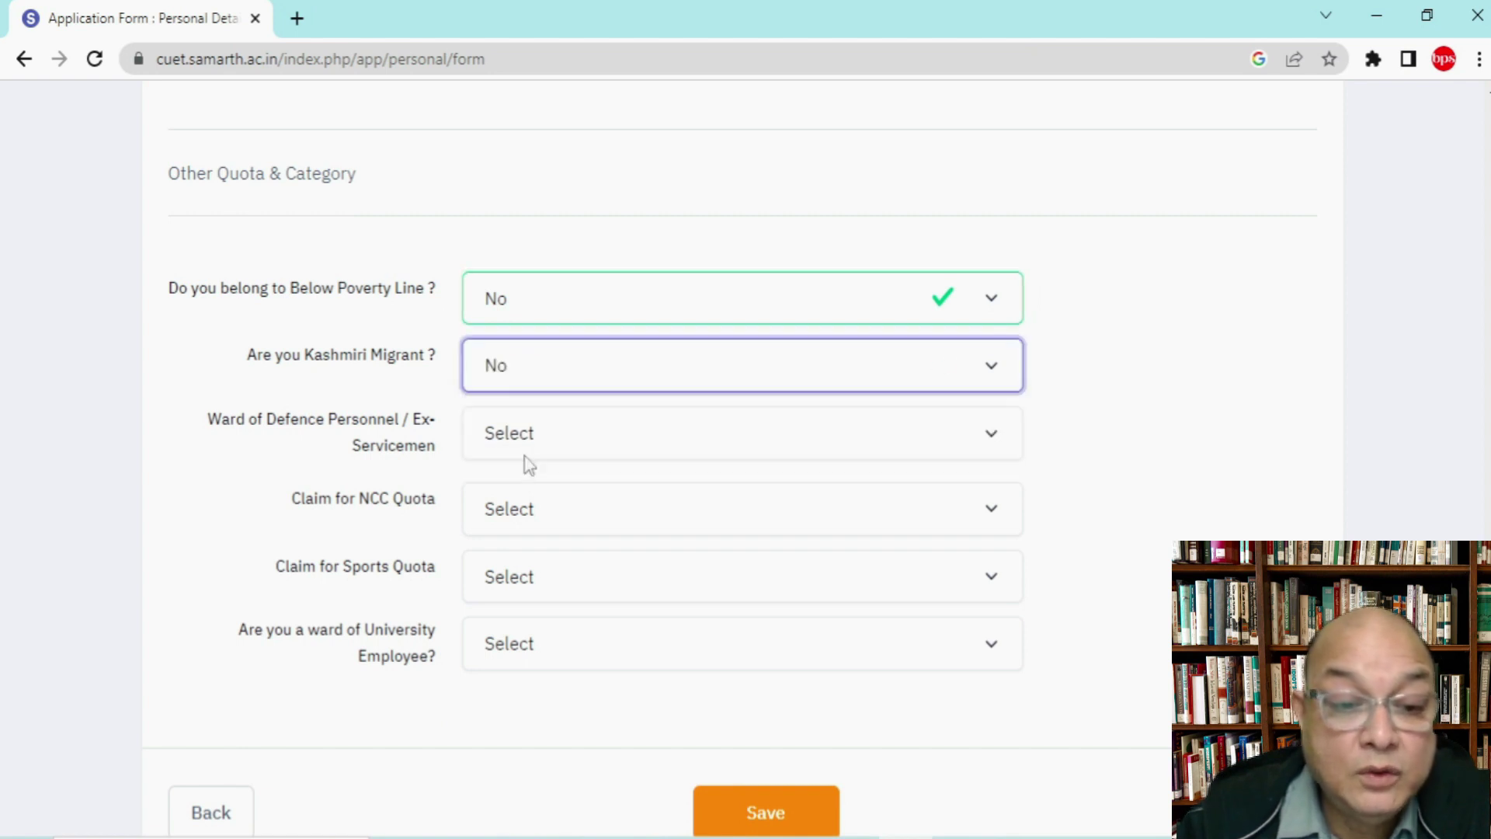
{"action": "left_click", "coordinate": [606, 449]}
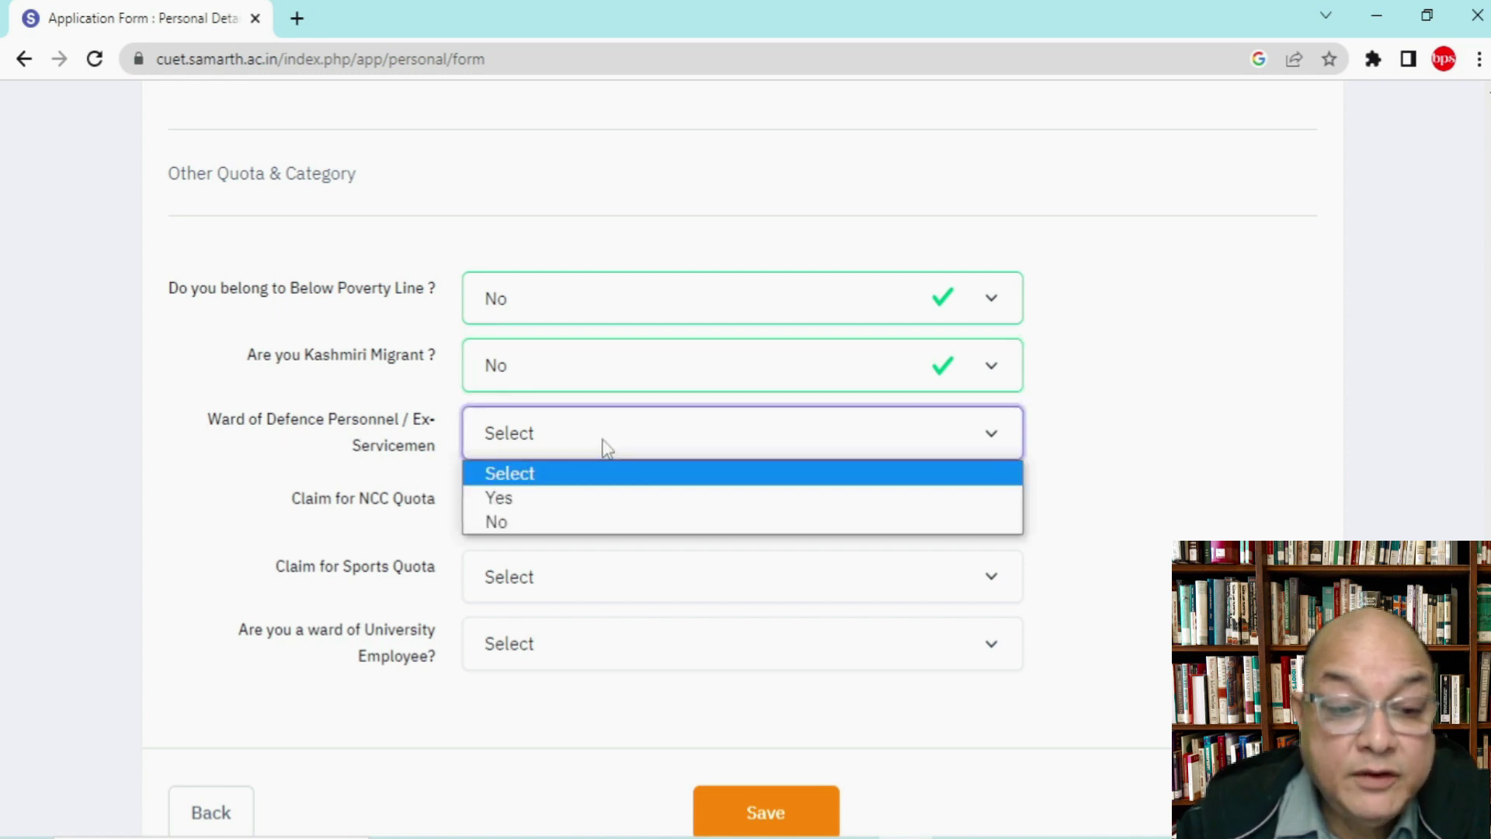
{"action": "left_click", "coordinate": [569, 527]}
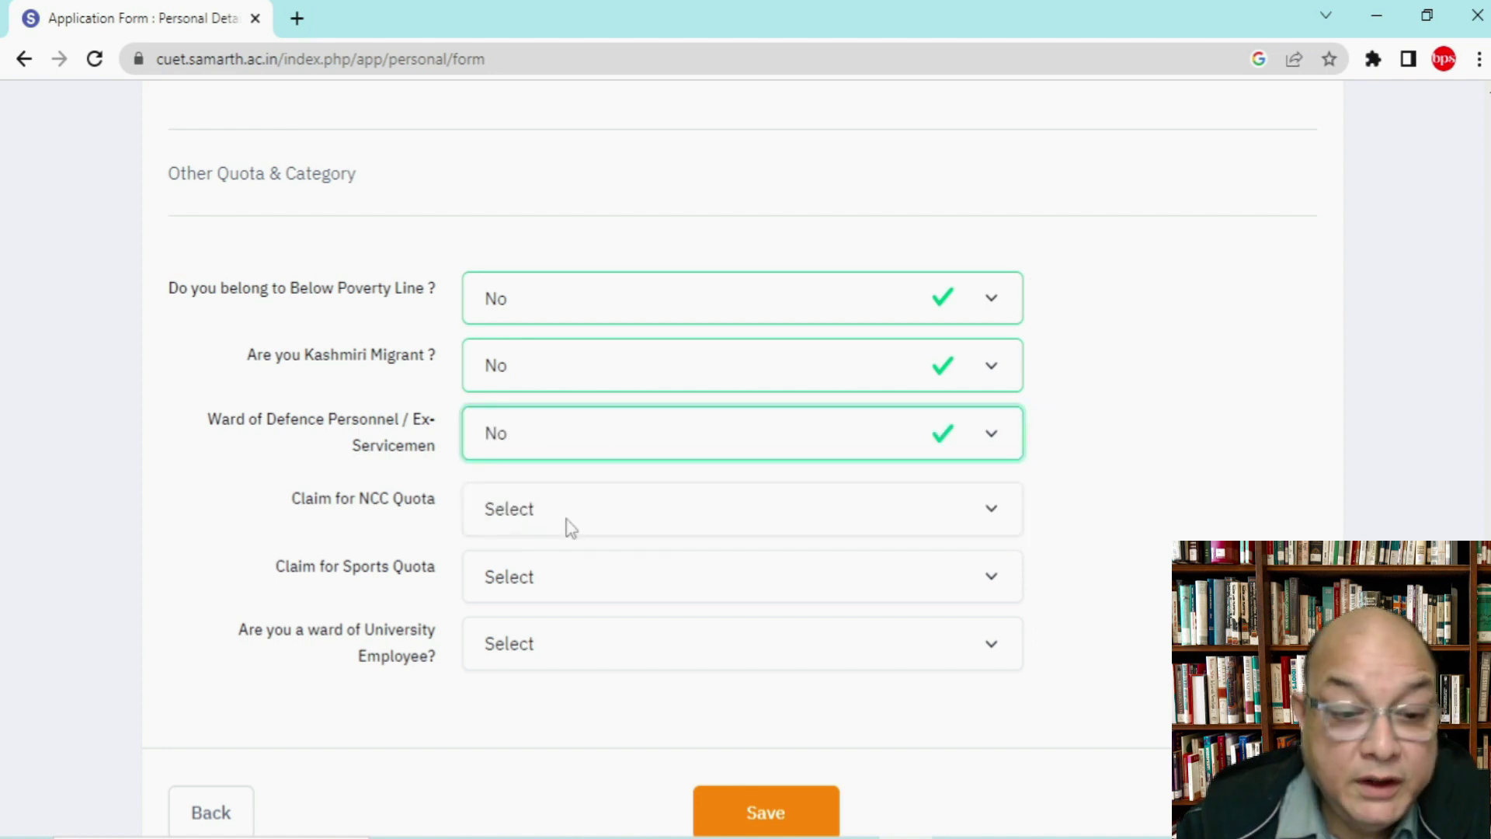
Step: Answer No for NCC, sports and university employee ward quotas, then save the personal details
{"action": "left_click", "coordinate": [568, 514]}
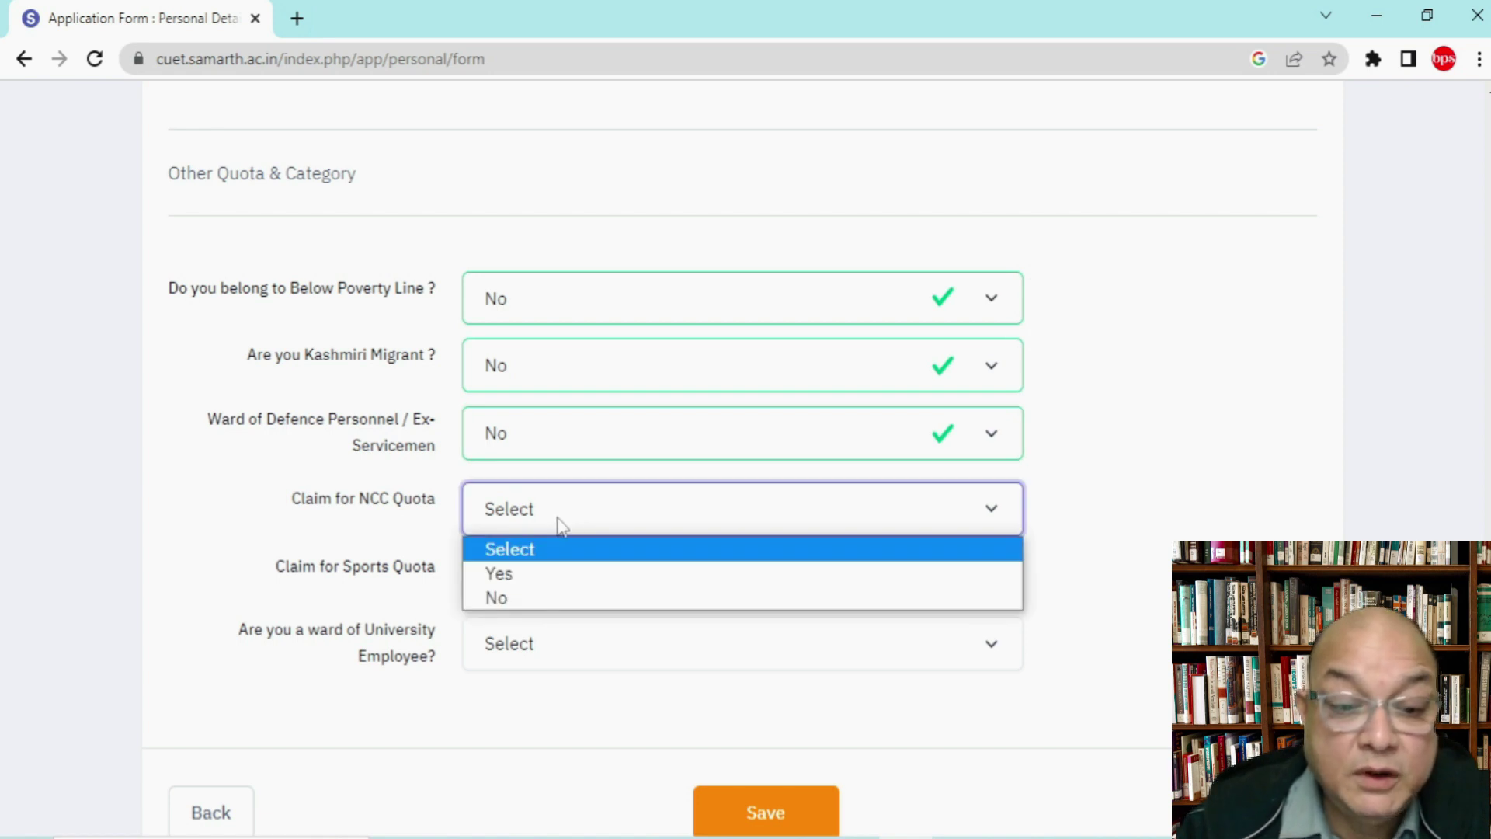
{"action": "left_click", "coordinate": [511, 602]}
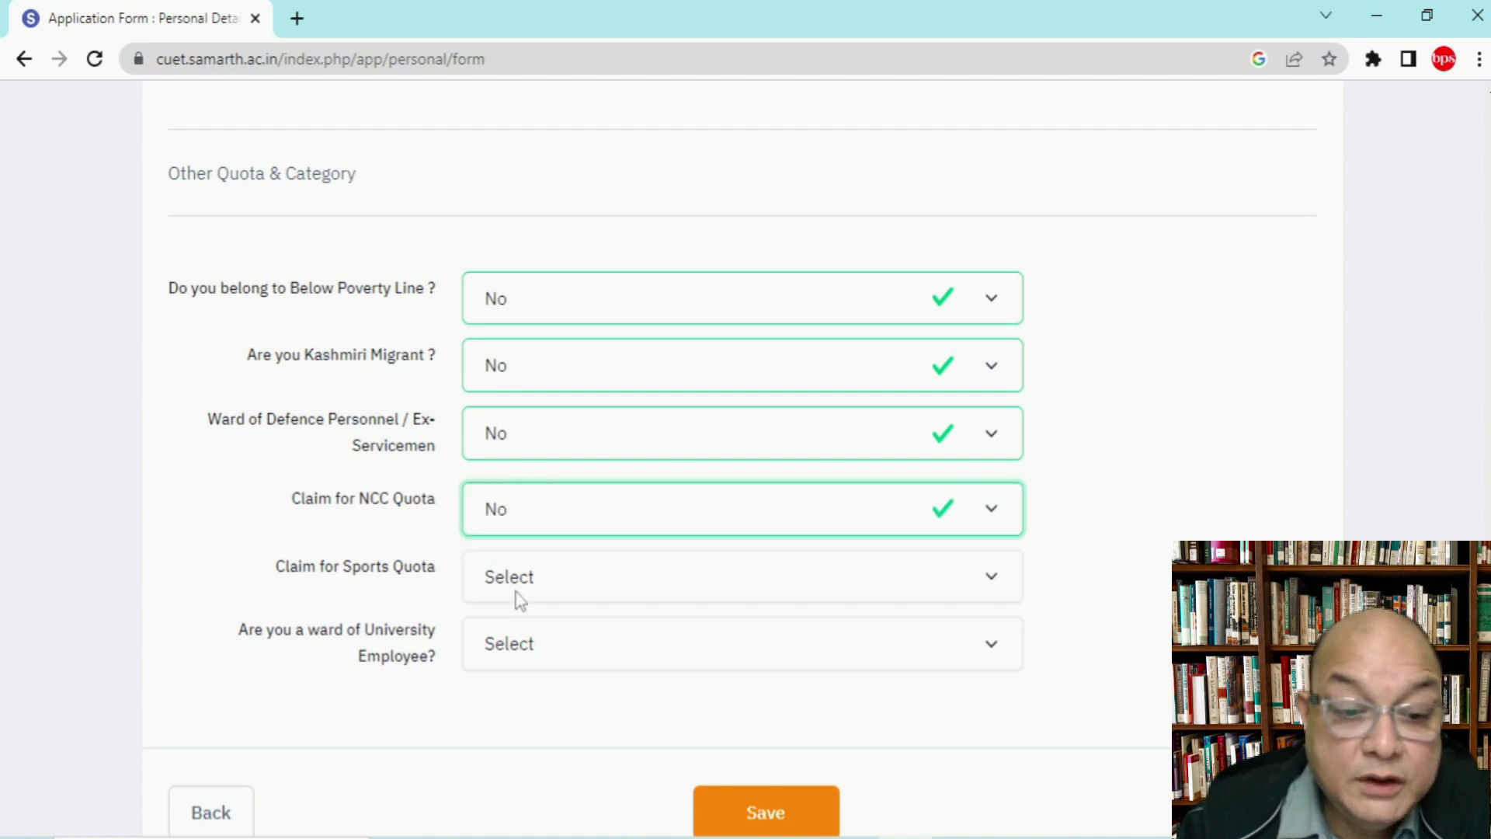
{"action": "left_click", "coordinate": [528, 588]}
{"action": "left_click", "coordinate": [500, 669]}
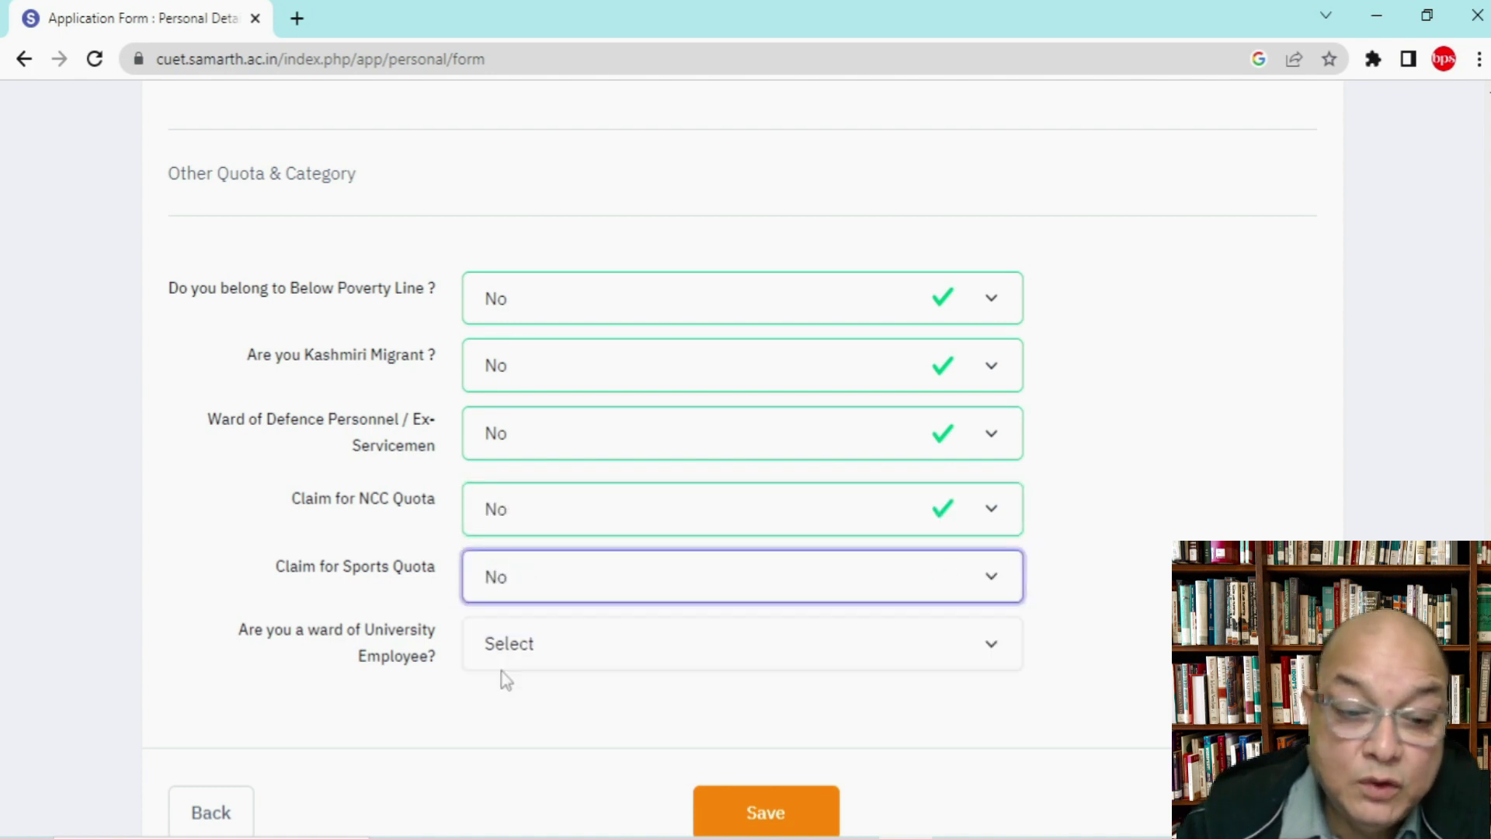
{"action": "left_click", "coordinate": [509, 644]}
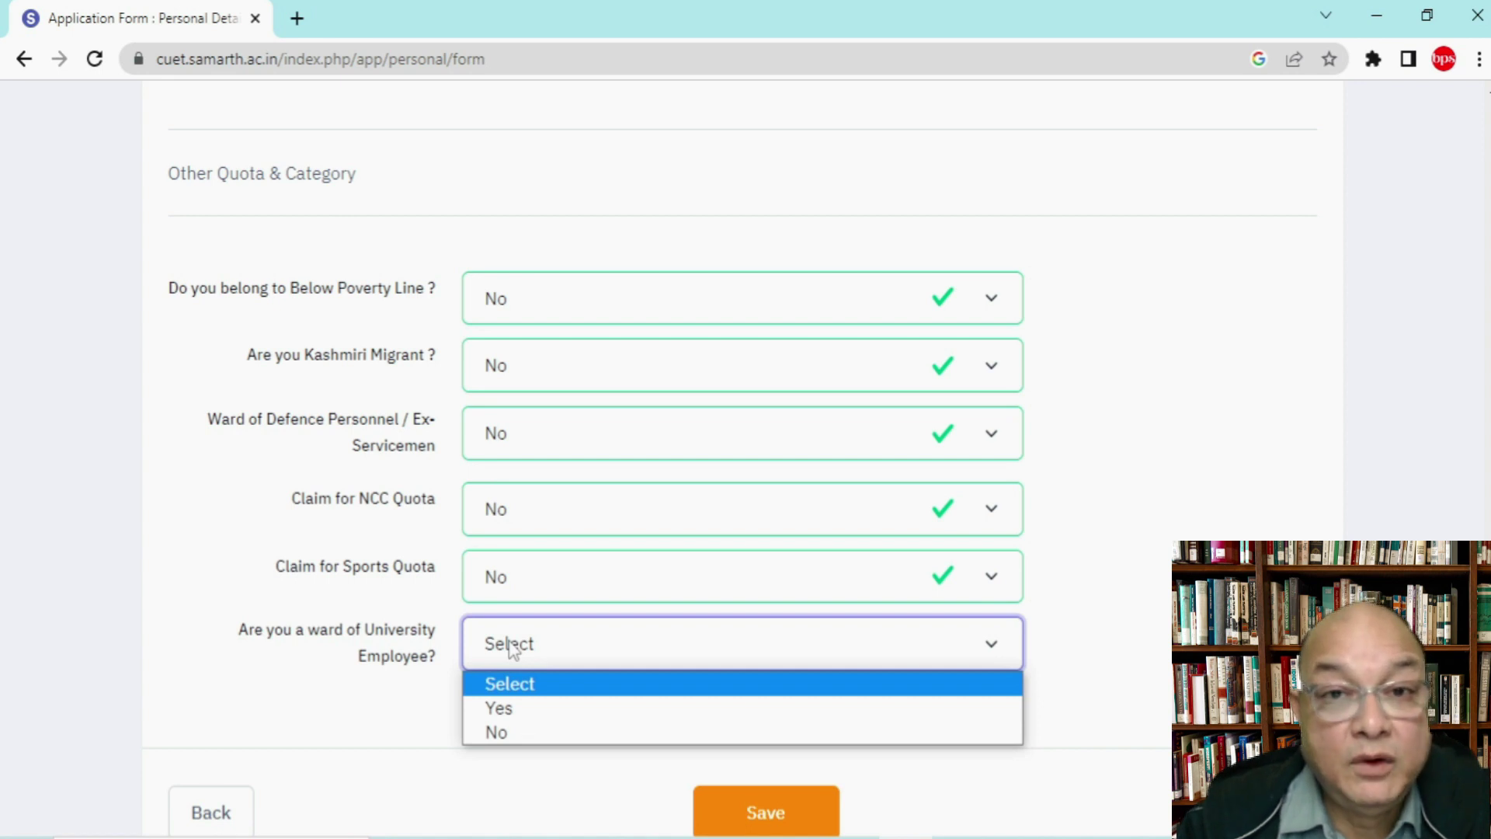
{"action": "left_click", "coordinate": [493, 733]}
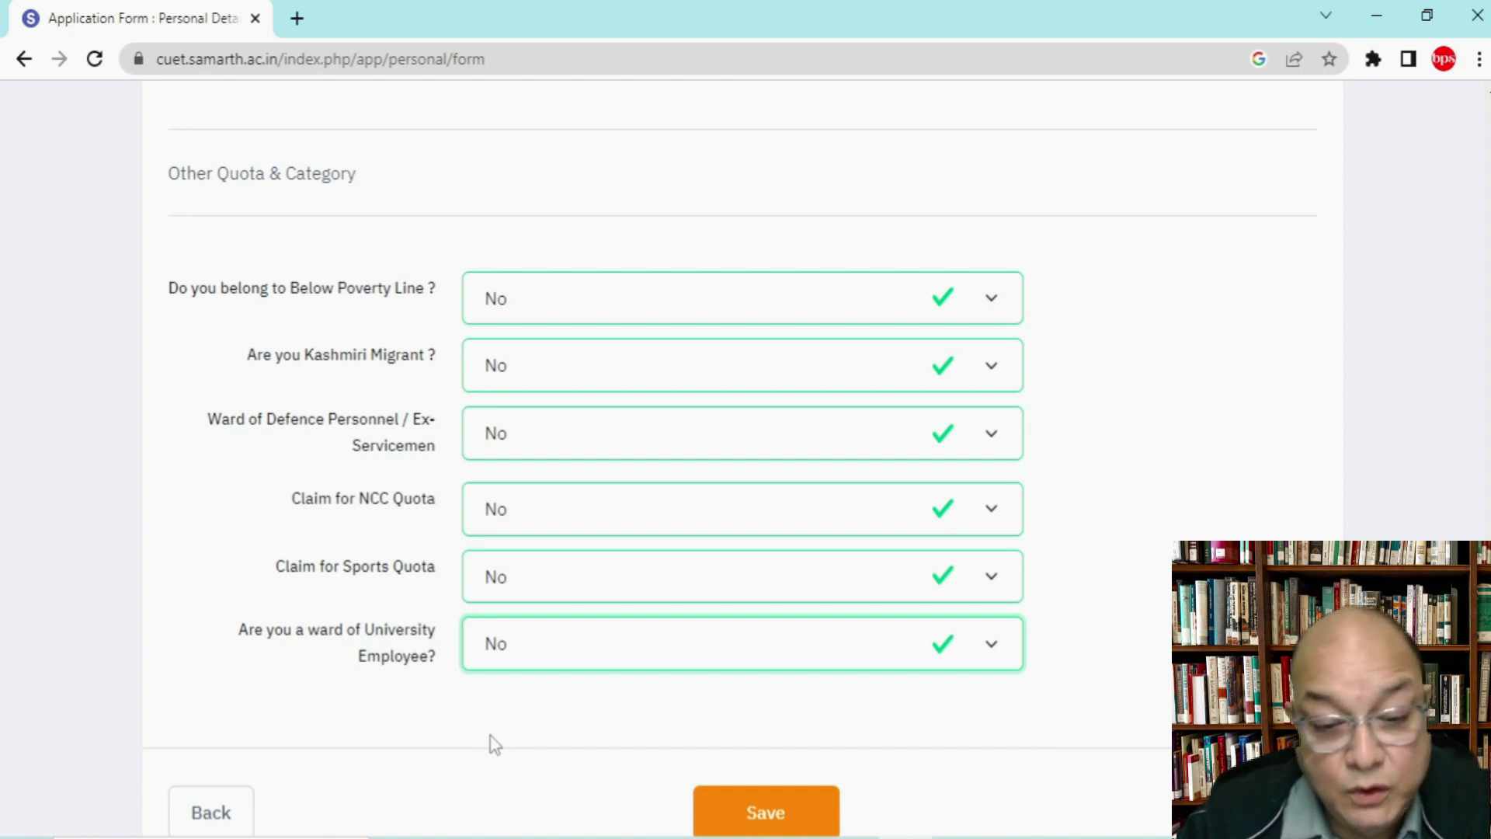
{"action": "scroll", "coordinate": [1150, 723], "scroll_direction": "down", "scroll_amount": 1}
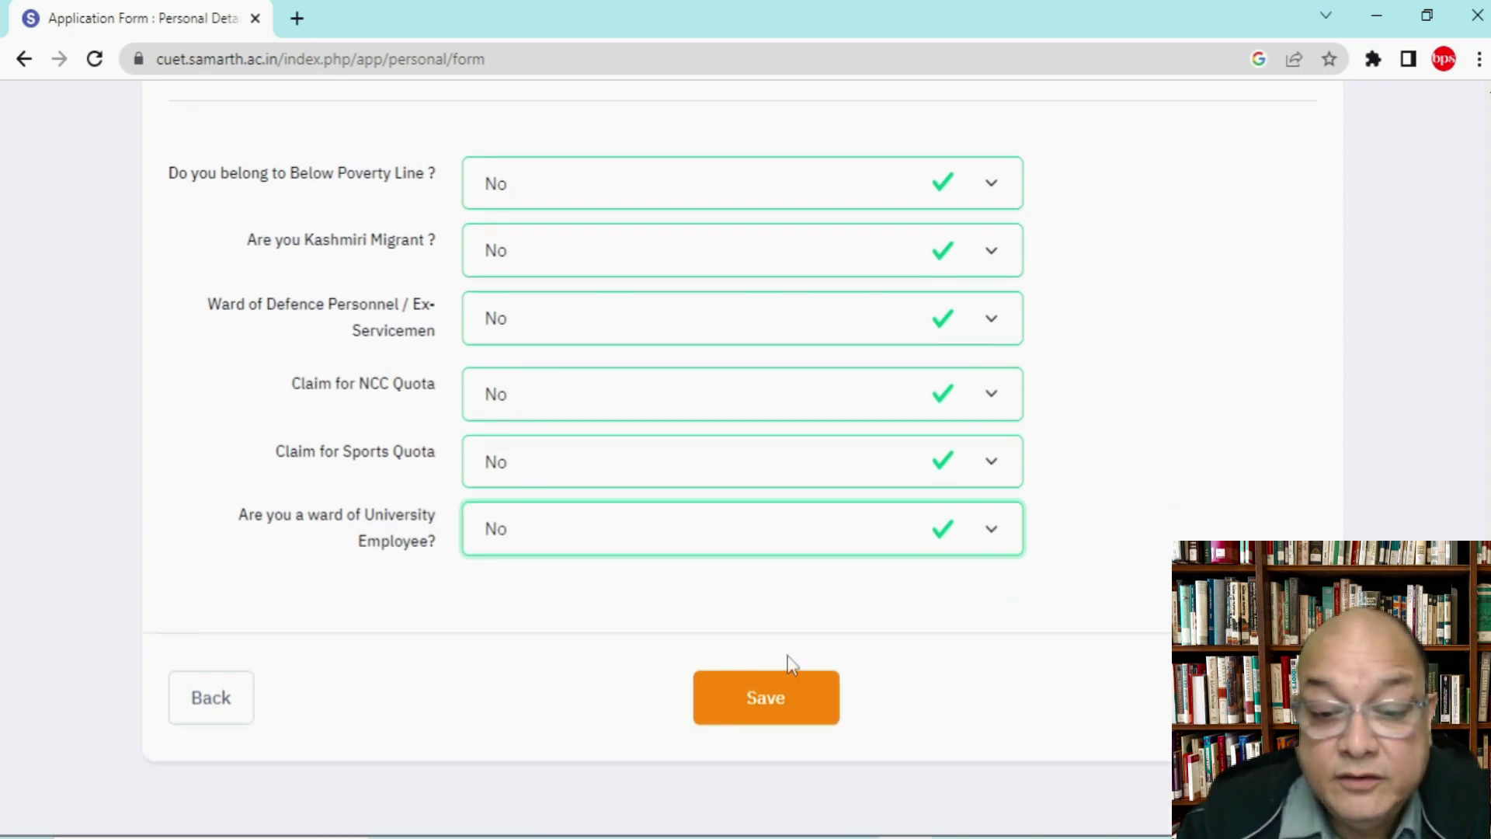
{"action": "left_click", "coordinate": [769, 702]}
Step: Look over the Review Personal Details page and proceed to the Educational Details form
{"action": "scroll", "coordinate": [832, 656], "scroll_direction": "down", "scroll_amount": 5}
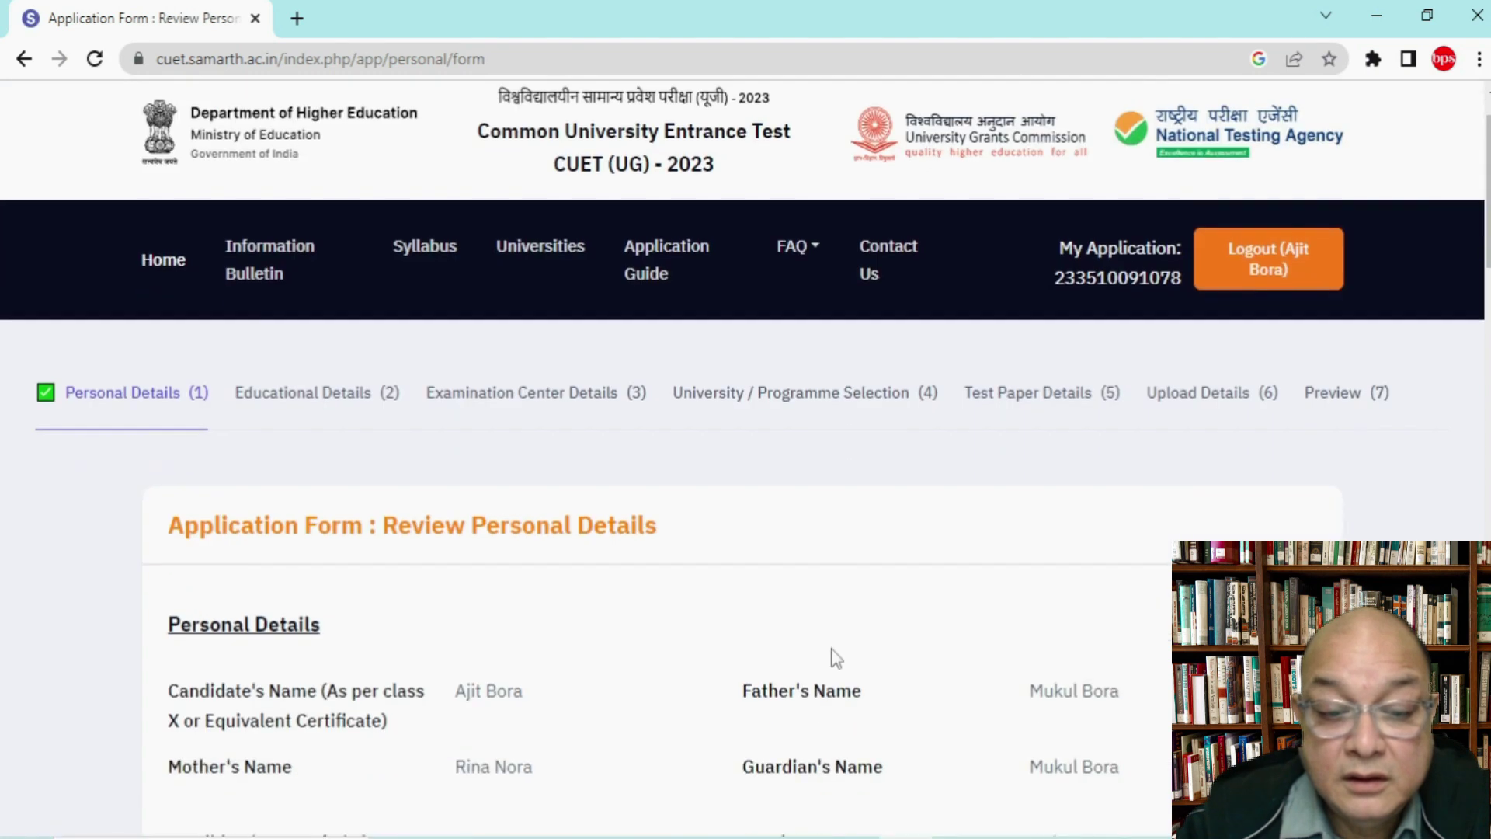
{"action": "scroll", "coordinate": [835, 656], "scroll_direction": "down", "scroll_amount": 15}
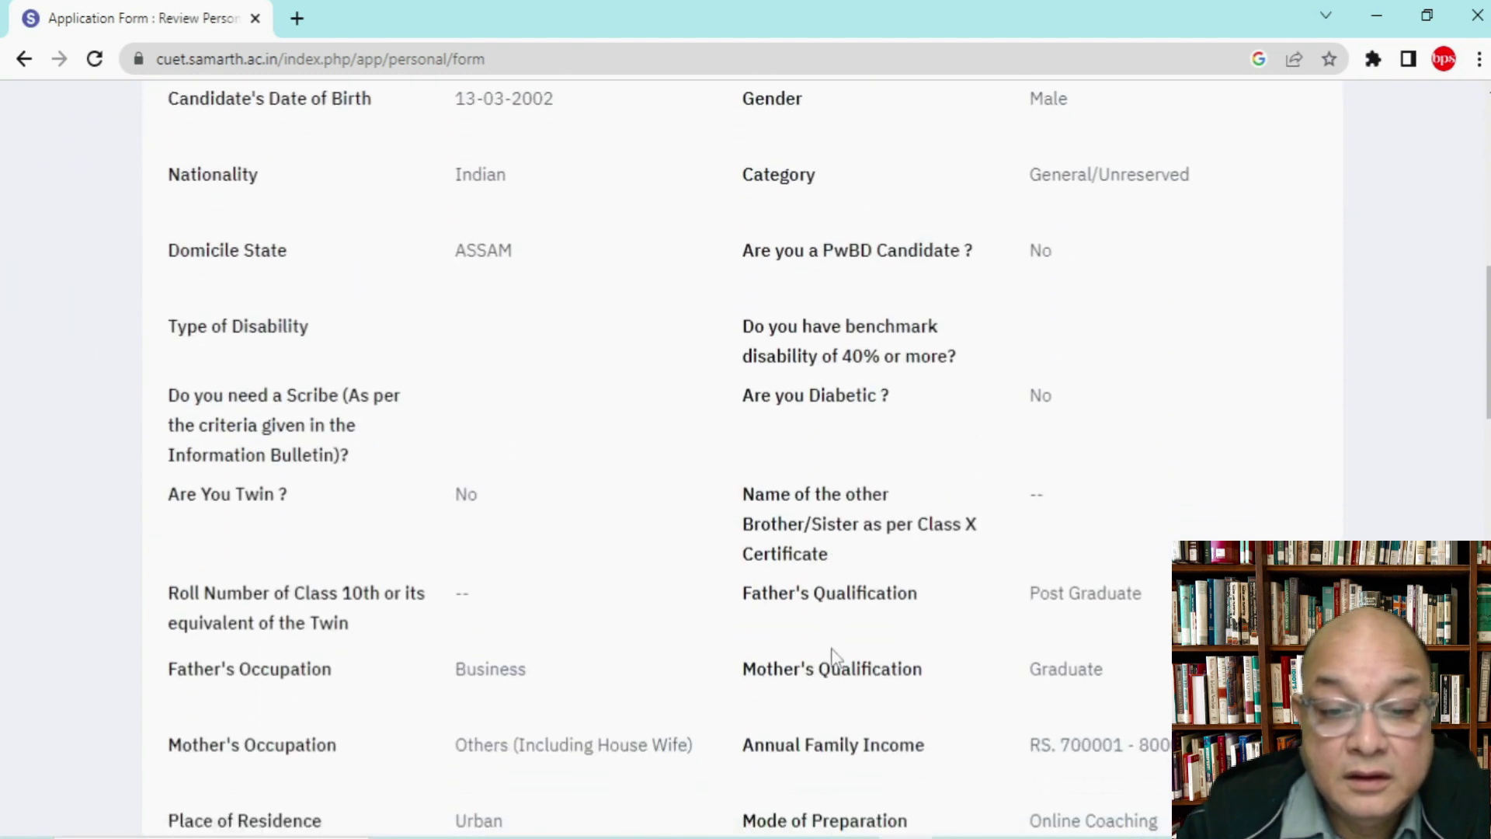
{"action": "scroll", "coordinate": [835, 656], "scroll_direction": "down", "scroll_amount": 17}
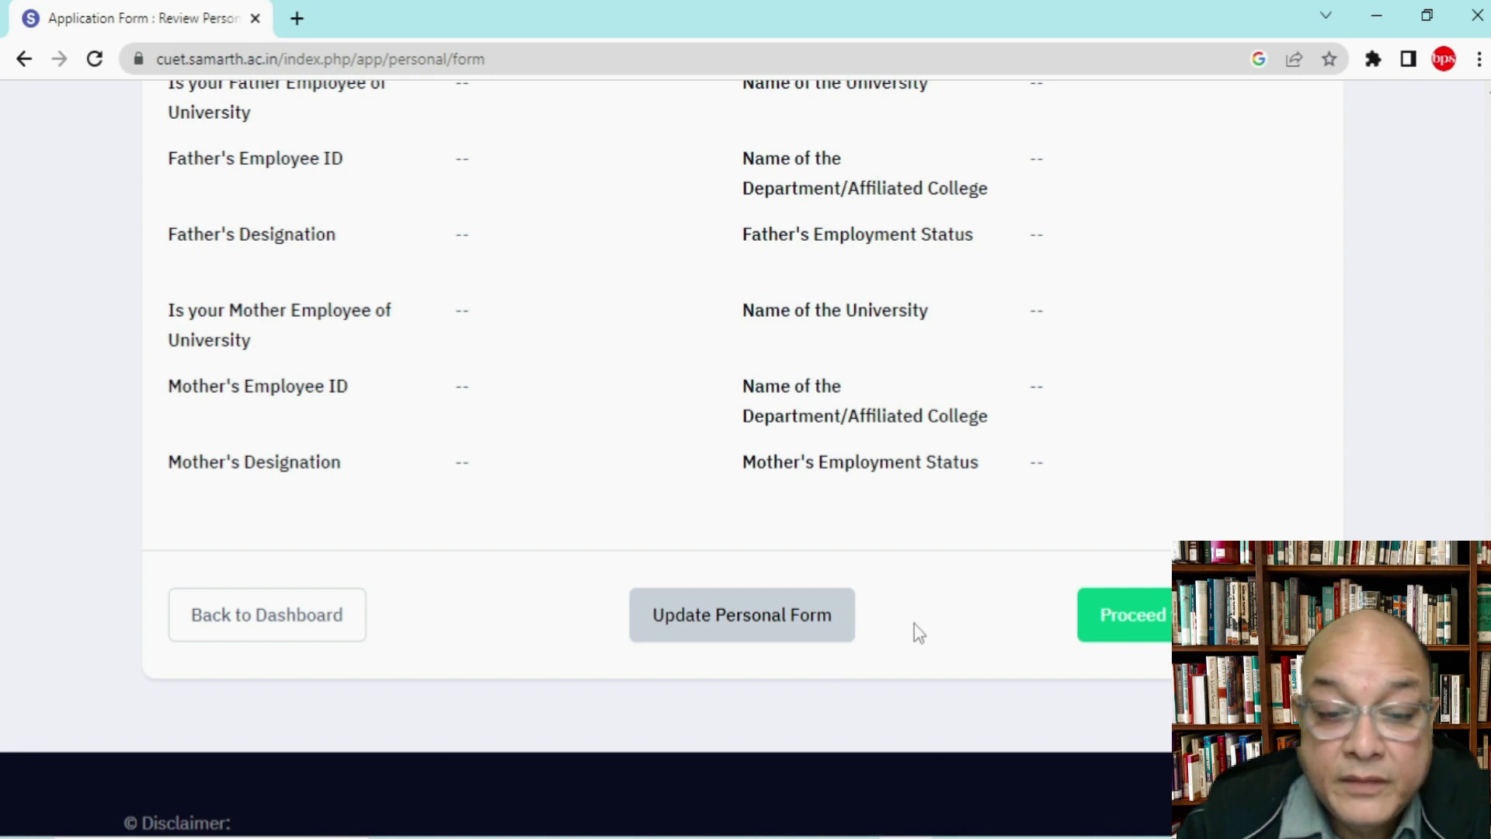
{"action": "scroll", "coordinate": [918, 632], "scroll_direction": "up", "scroll_amount": 4}
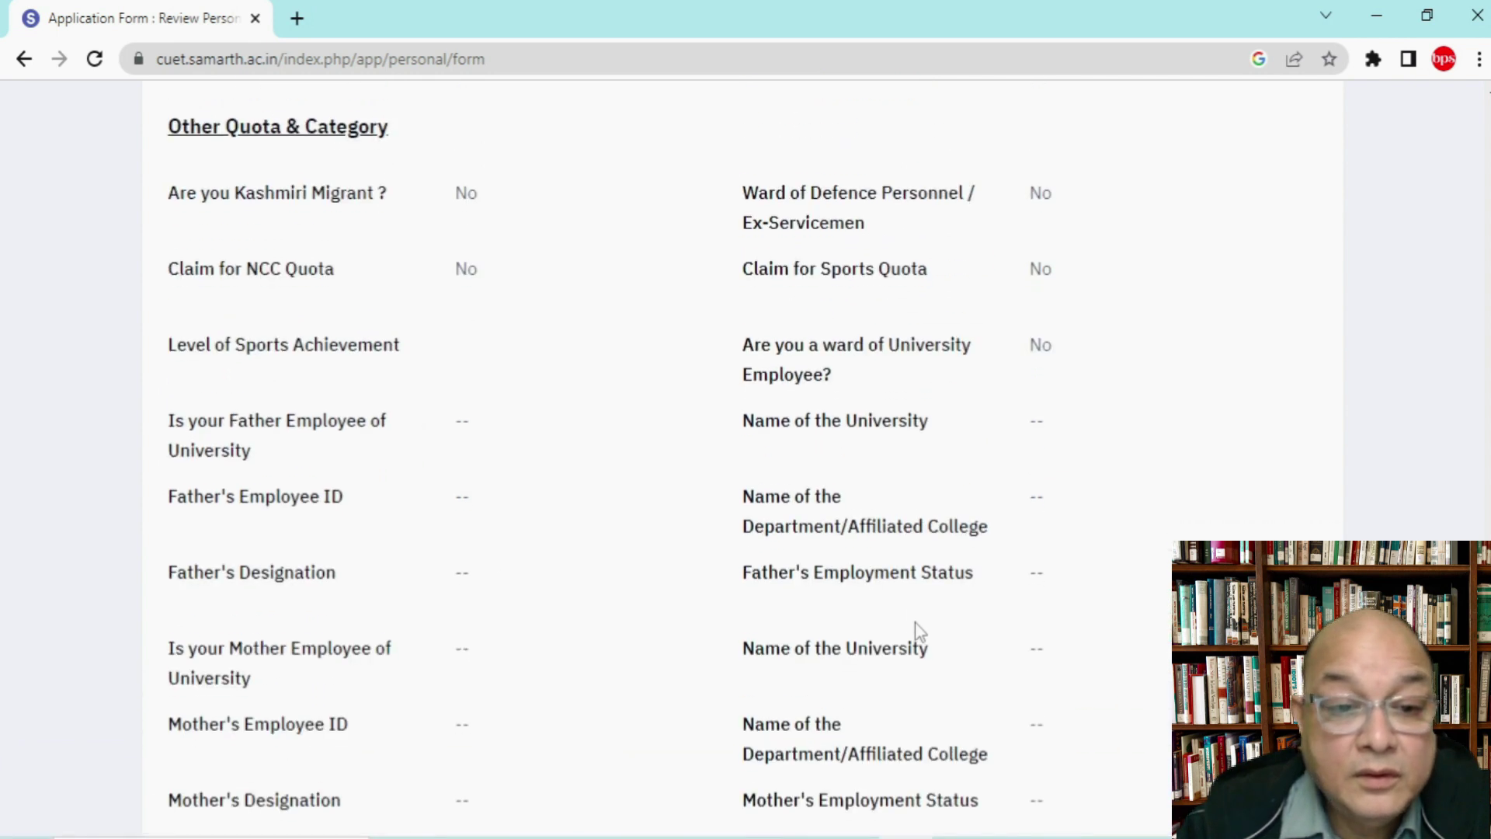
{"action": "scroll", "coordinate": [919, 632], "scroll_direction": "down", "scroll_amount": 1}
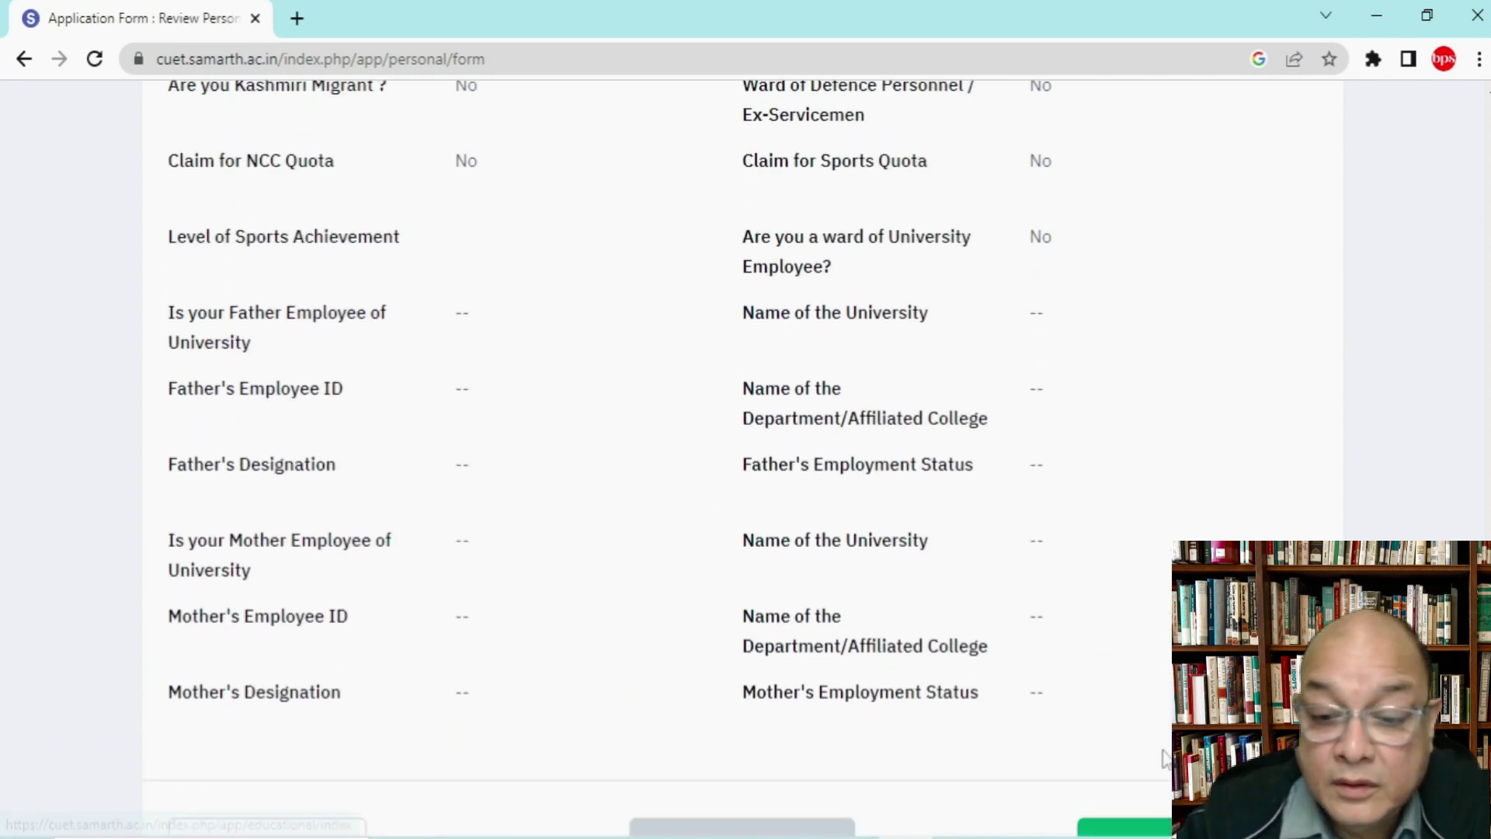
{"action": "scroll", "coordinate": [1165, 758], "scroll_direction": "down", "scroll_amount": 3}
{"action": "left_click", "coordinate": [1167, 633]}
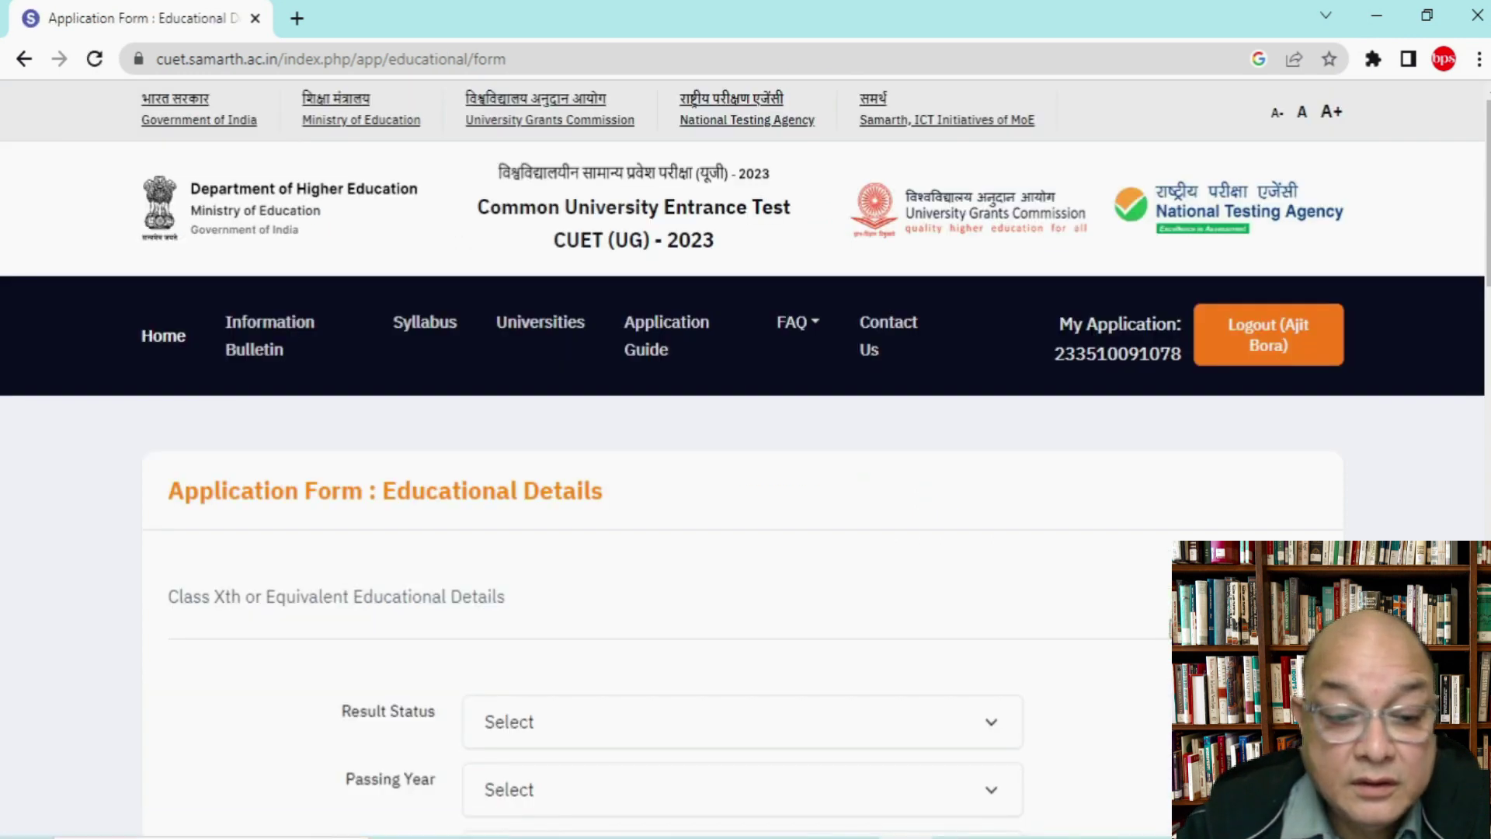
Step: Set Class X result status to Passed, passing year 2020, qualifying exam 10th or Equivalent
{"action": "scroll", "coordinate": [1169, 629], "scroll_direction": "down", "scroll_amount": 3}
{"action": "scroll", "coordinate": [1169, 629], "scroll_direction": "down", "scroll_amount": 3}
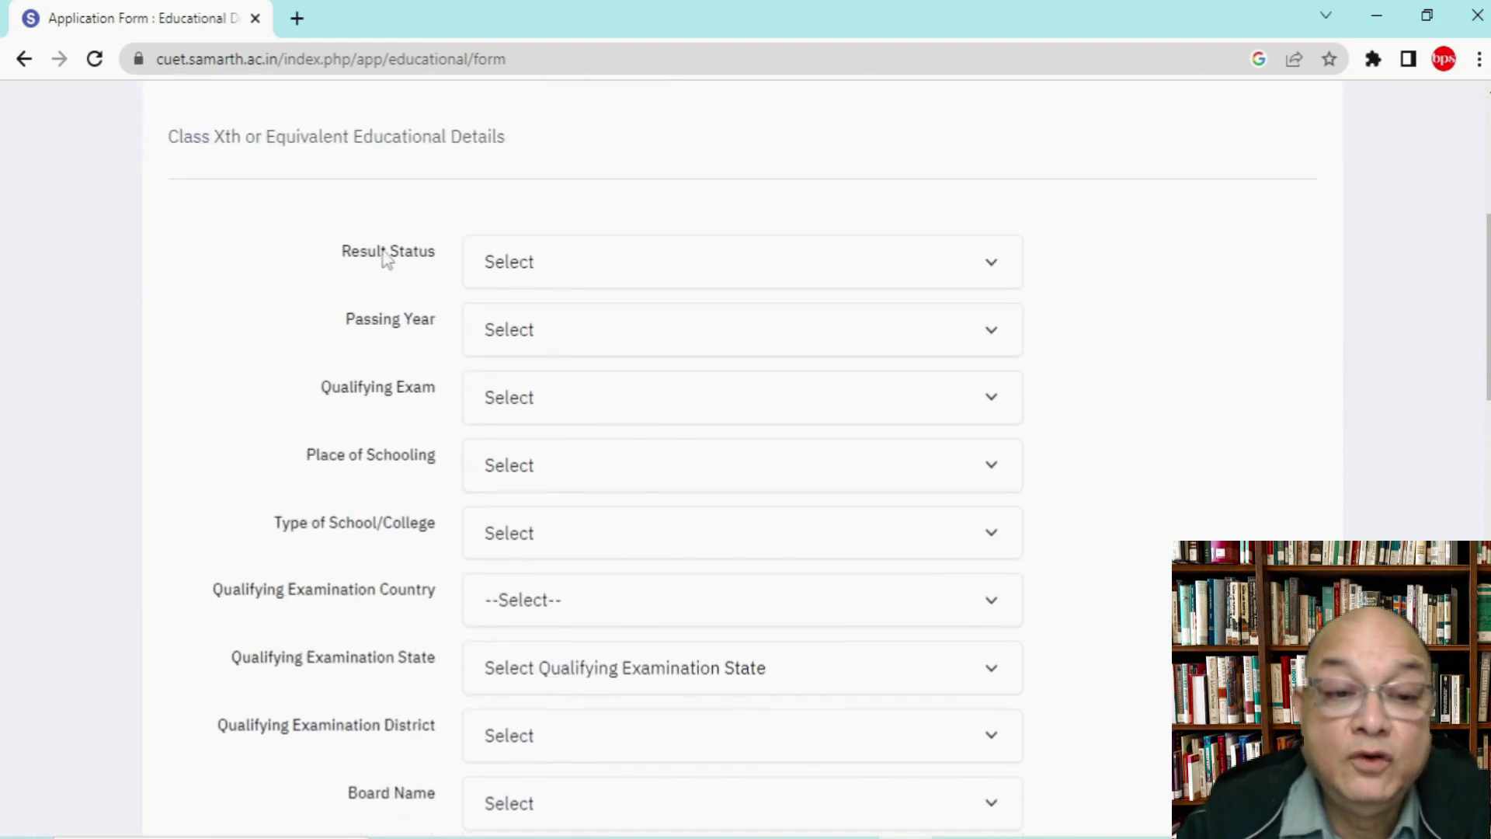
{"action": "left_click", "coordinate": [563, 270]}
{"action": "left_click", "coordinate": [542, 326]}
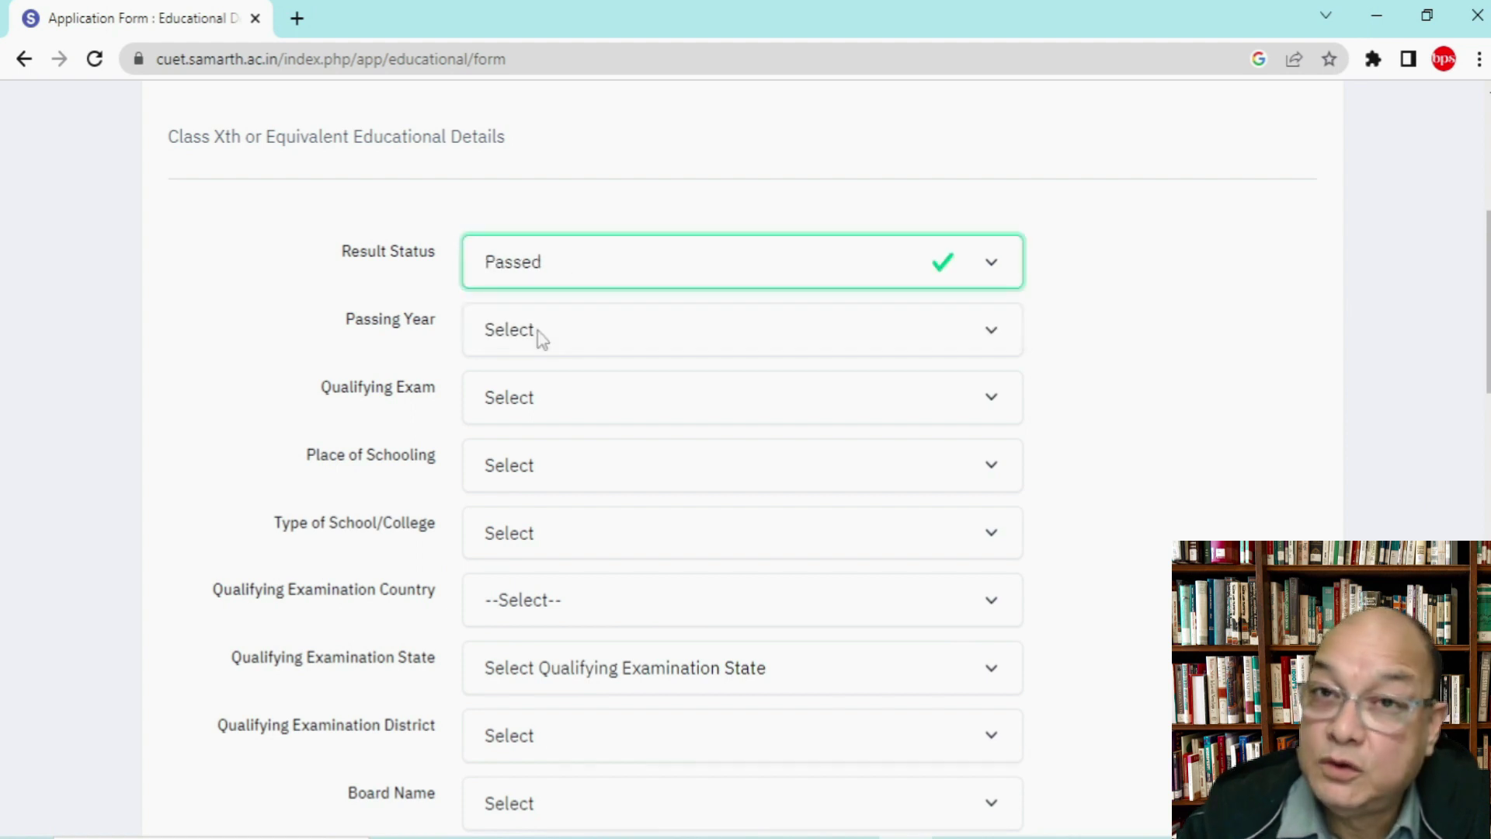
{"action": "left_click", "coordinate": [539, 334]}
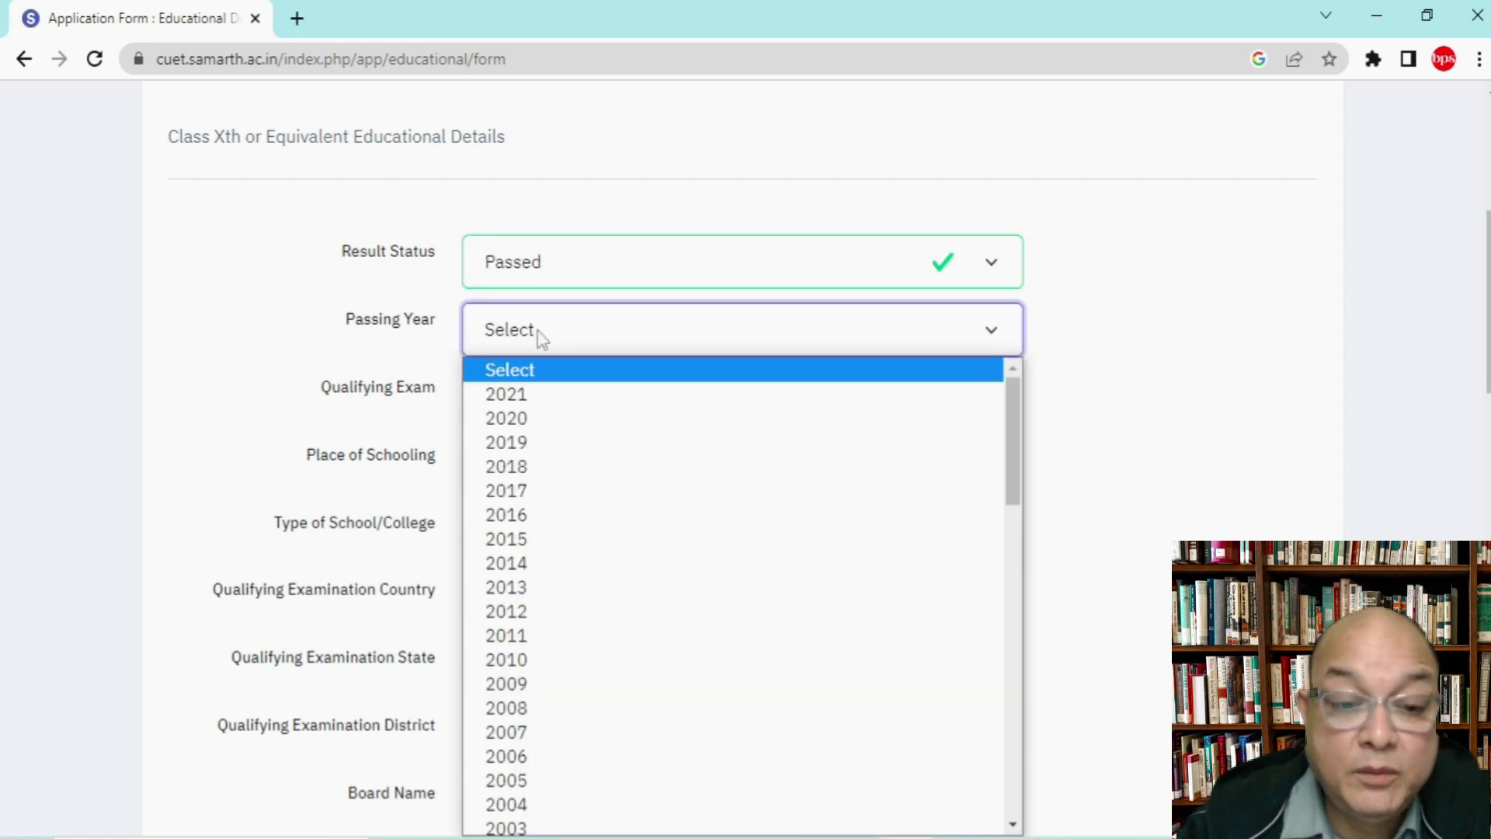
{"action": "left_click", "coordinate": [547, 419]}
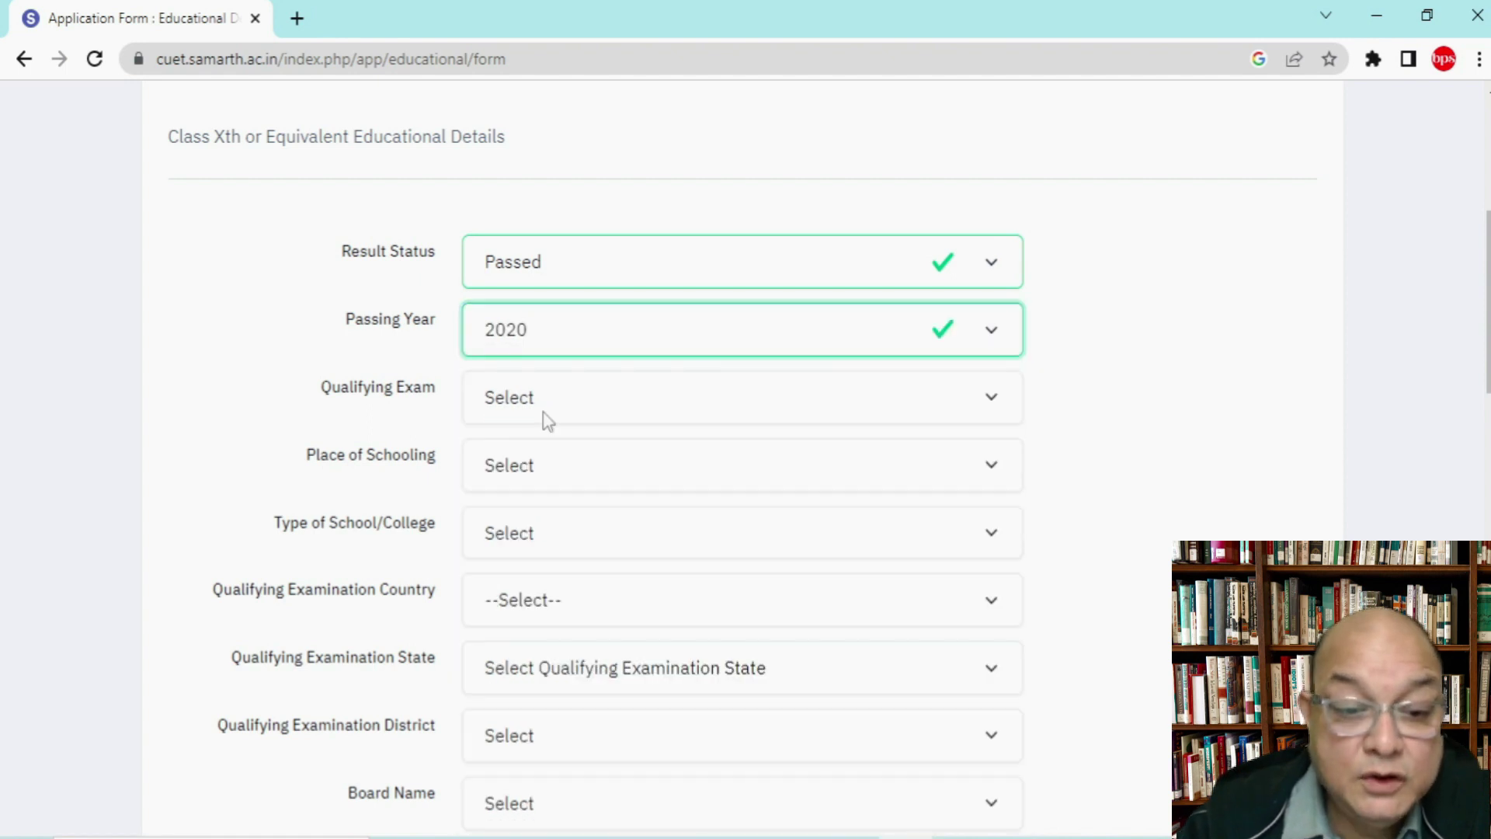
{"action": "left_click", "coordinate": [547, 396]}
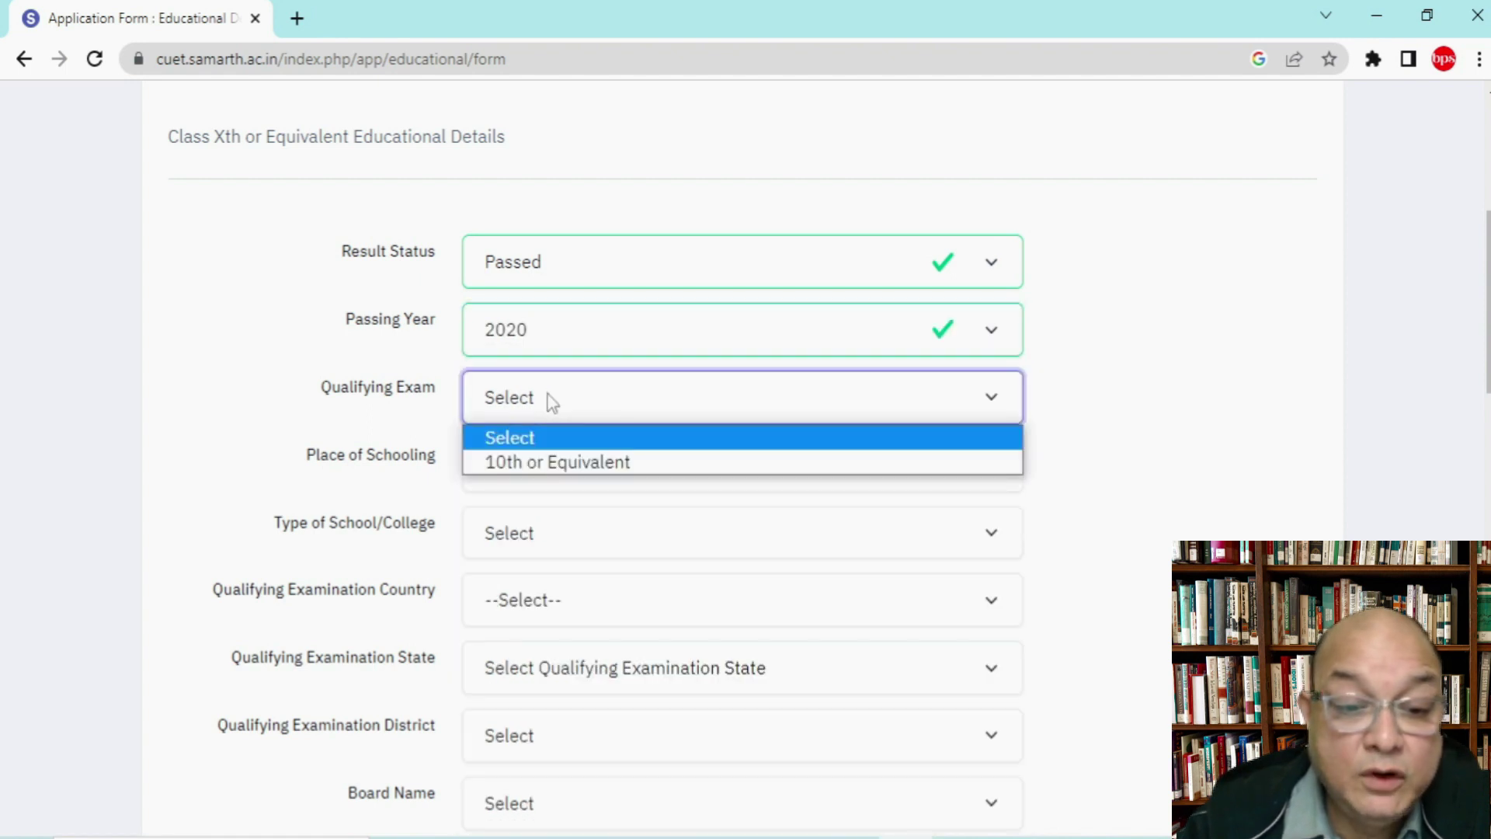
{"action": "left_click", "coordinate": [565, 460]}
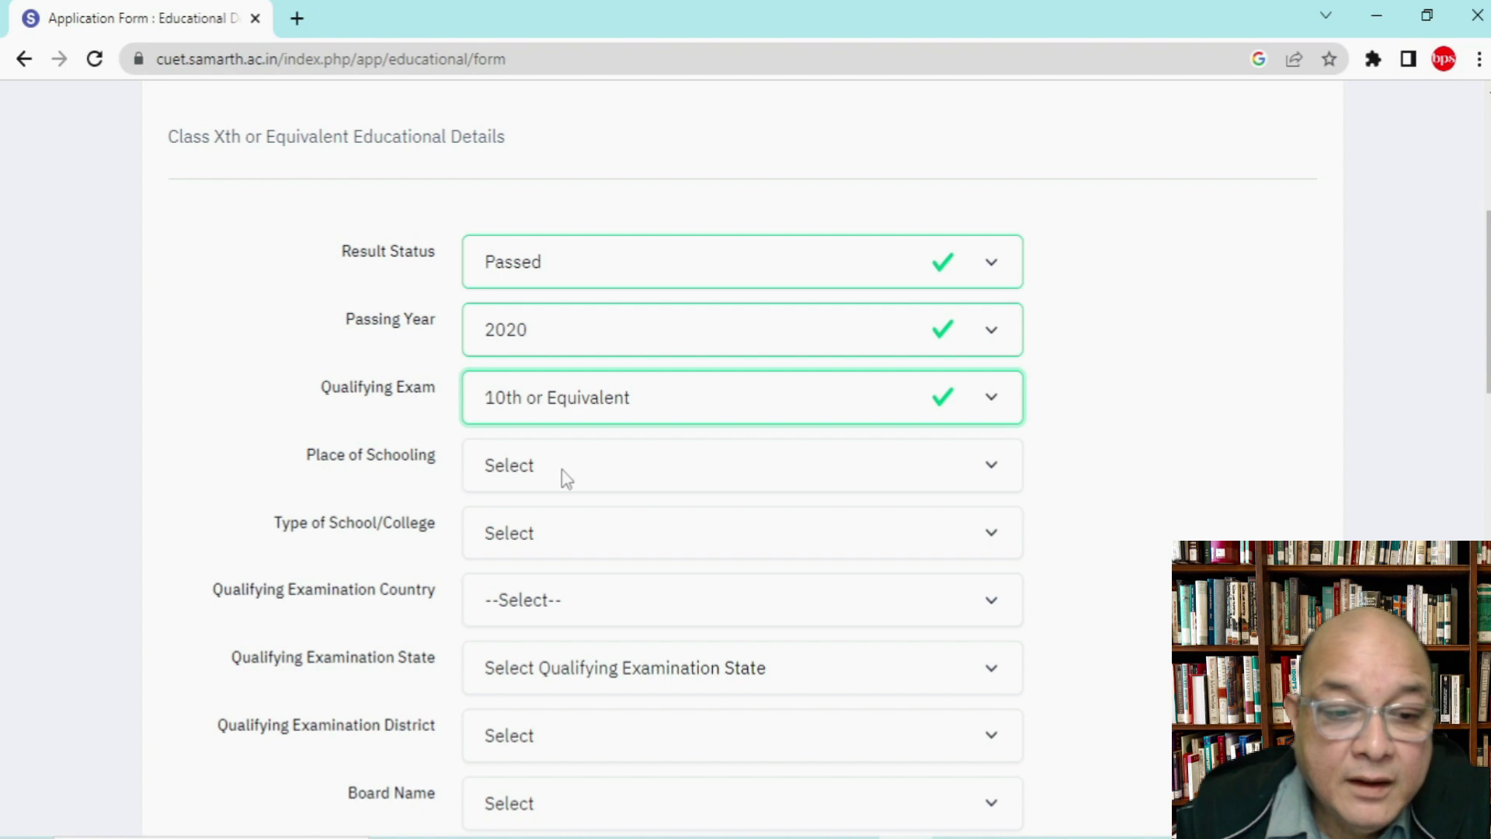
Step: Set Class X place of schooling to Urban and school type to Private Unaided
{"action": "left_click", "coordinate": [561, 471]}
{"action": "left_click", "coordinate": [563, 531]}
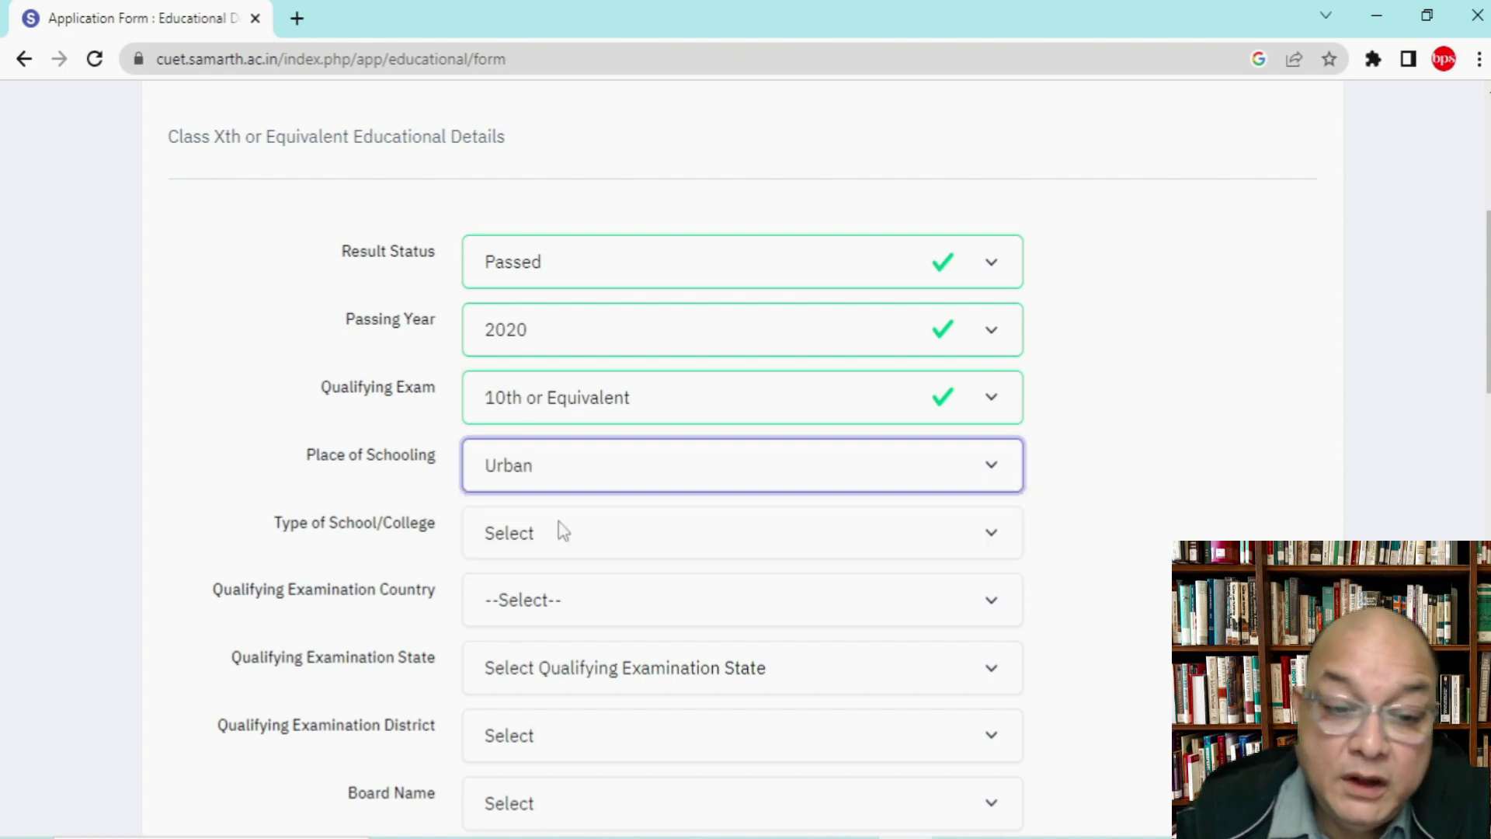
{"action": "left_click", "coordinate": [553, 542]}
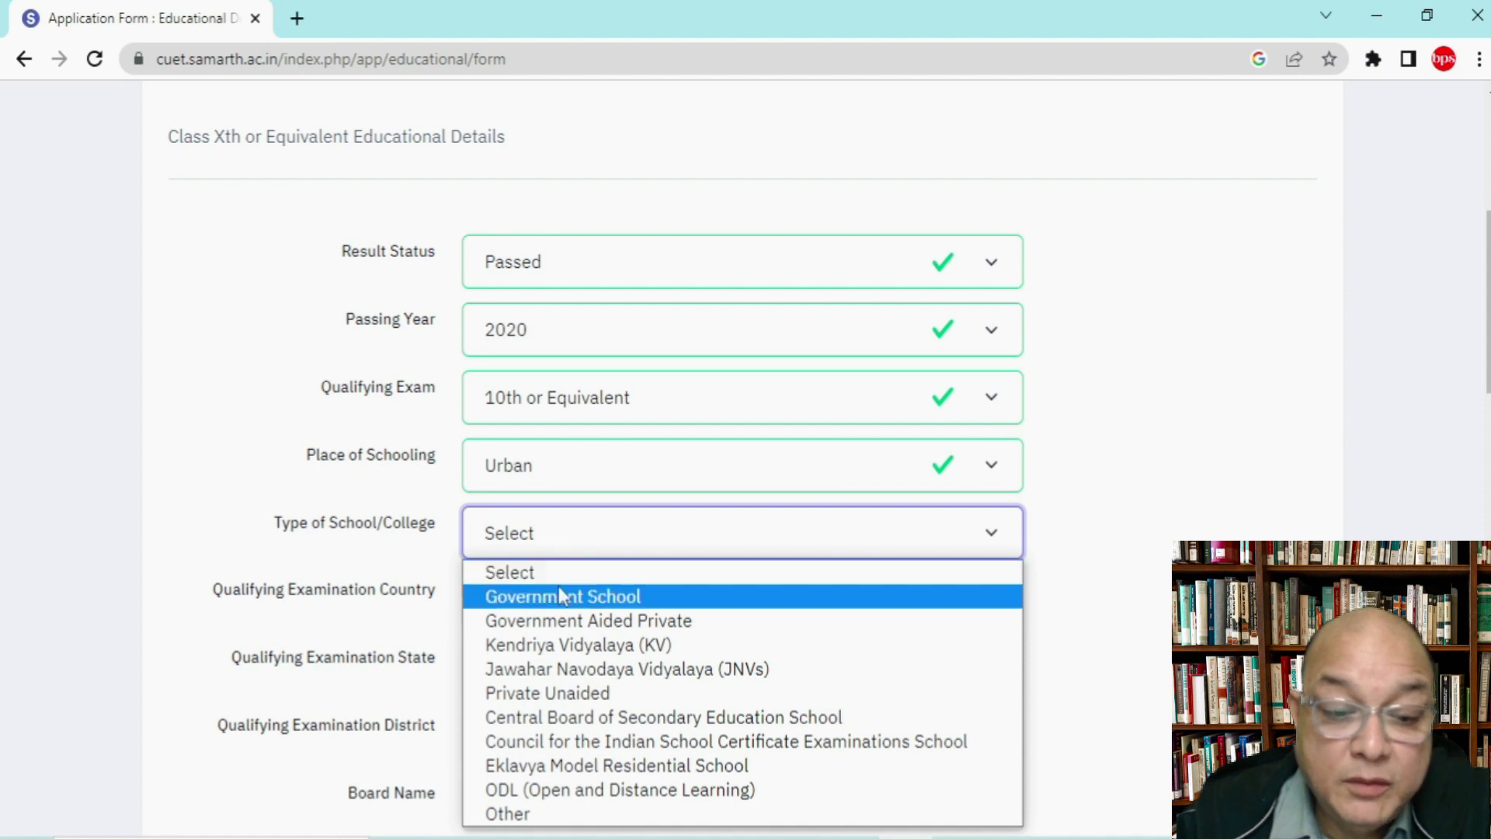
{"action": "left_click", "coordinate": [579, 692]}
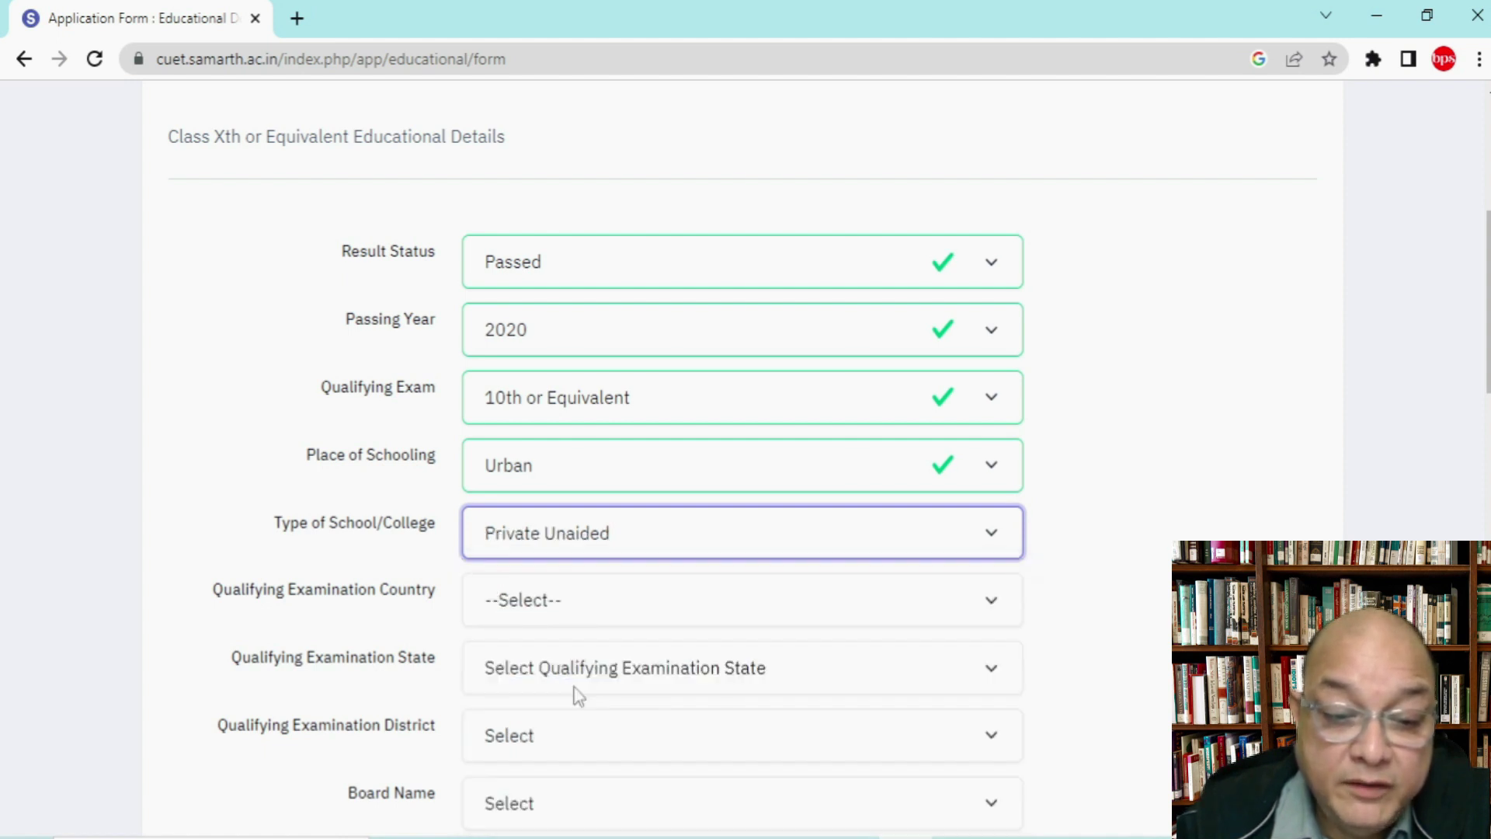
{"action": "scroll", "coordinate": [1180, 532], "scroll_direction": "down", "scroll_amount": 2}
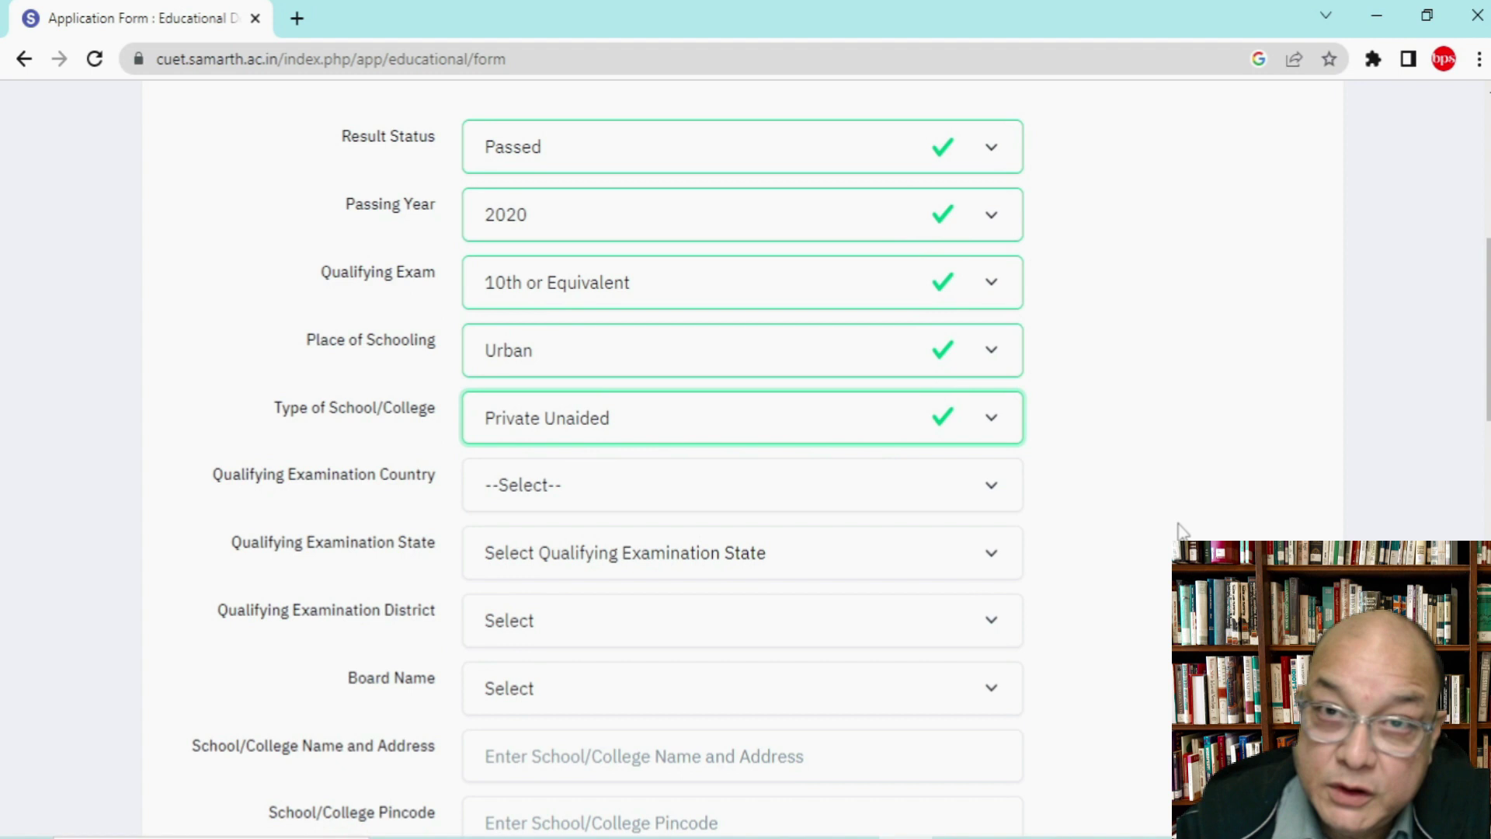
{"action": "left_click", "coordinate": [742, 422]}
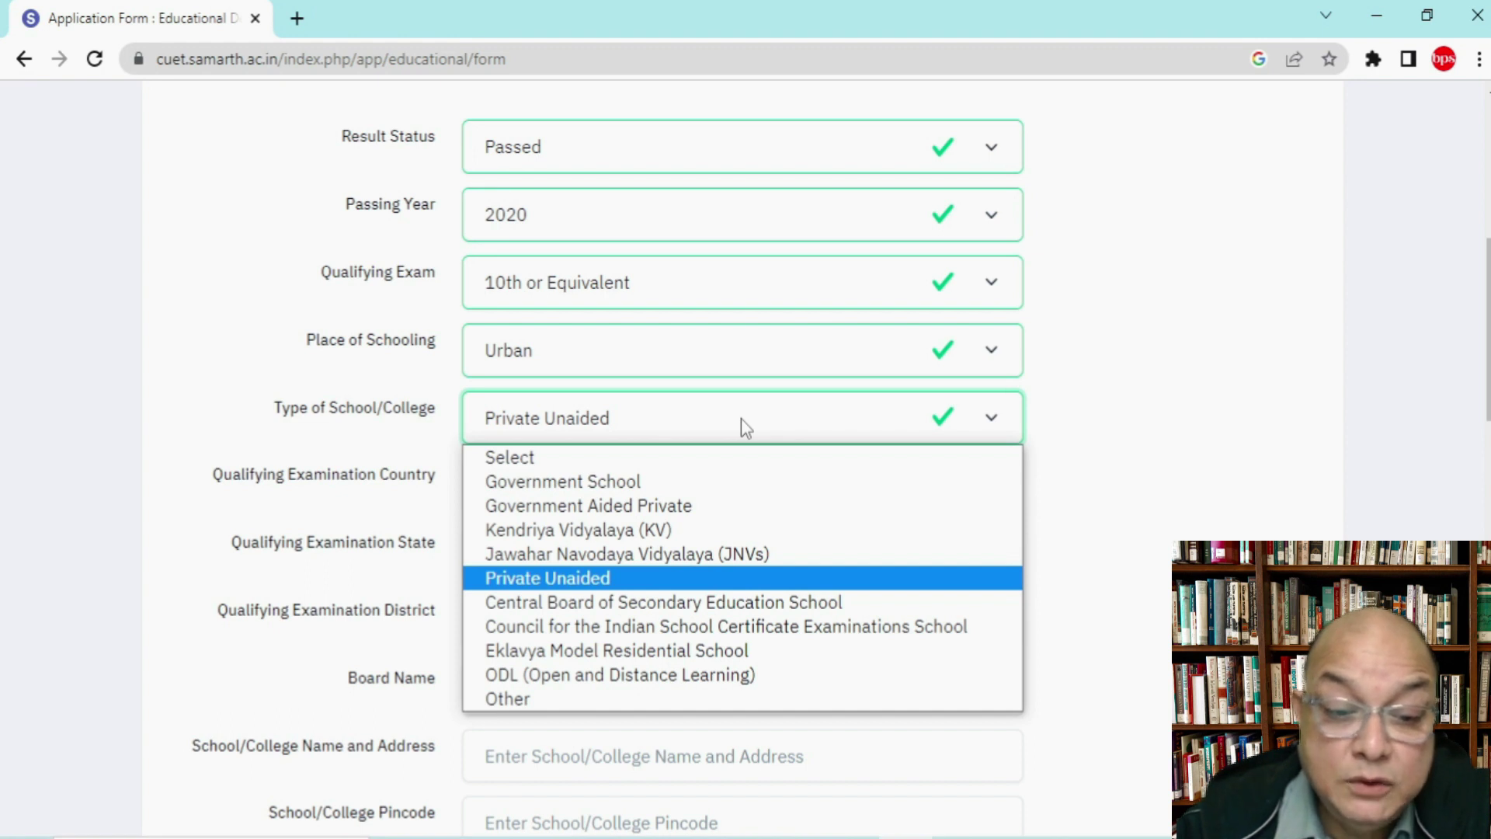
{"action": "left_click", "coordinate": [636, 582]}
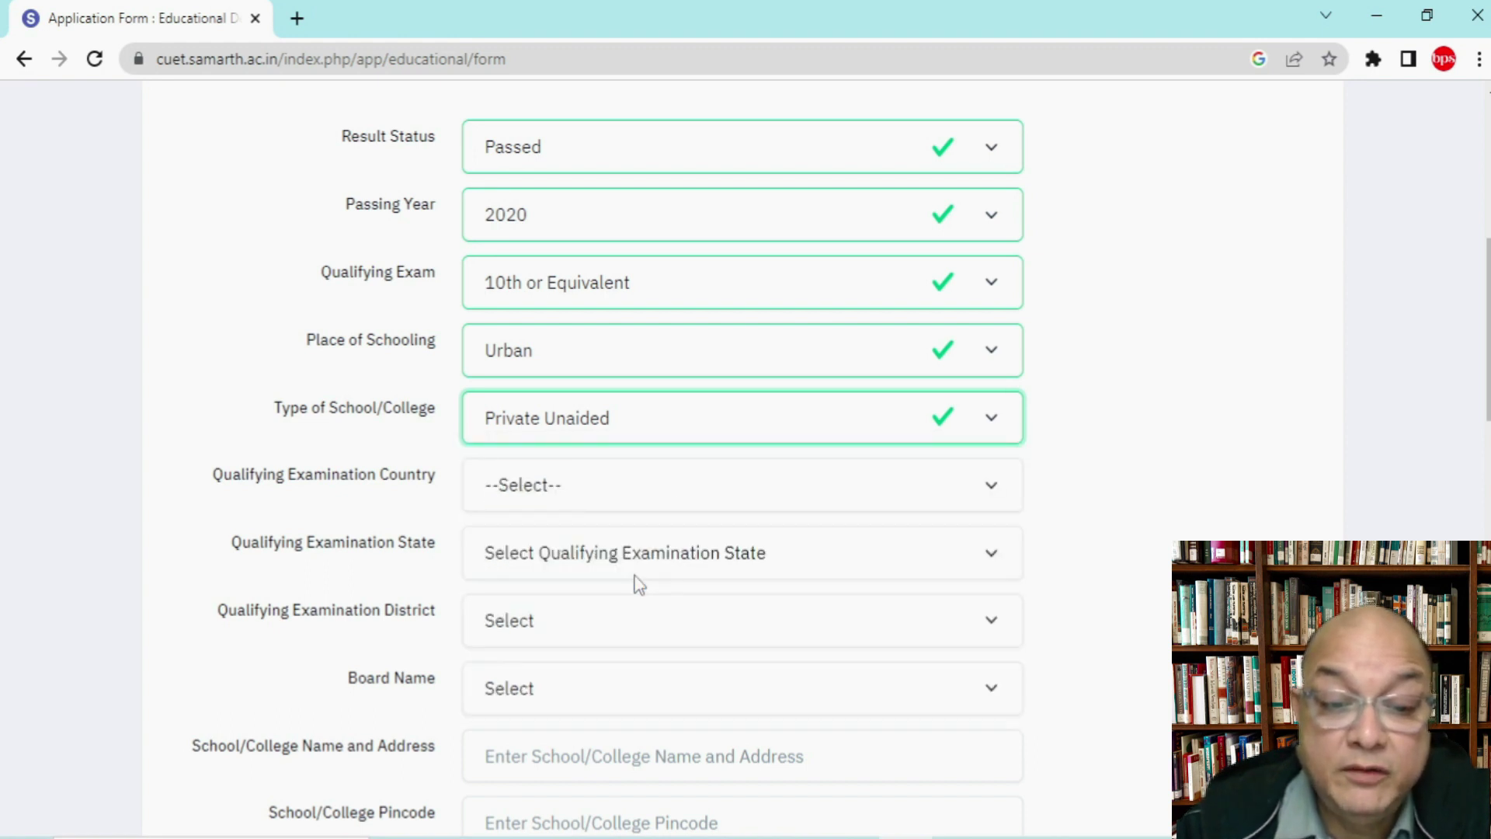
Step: Set the Class X examination location to India, ASSAM, KAMRUP METRO district
{"action": "left_click", "coordinate": [535, 494]}
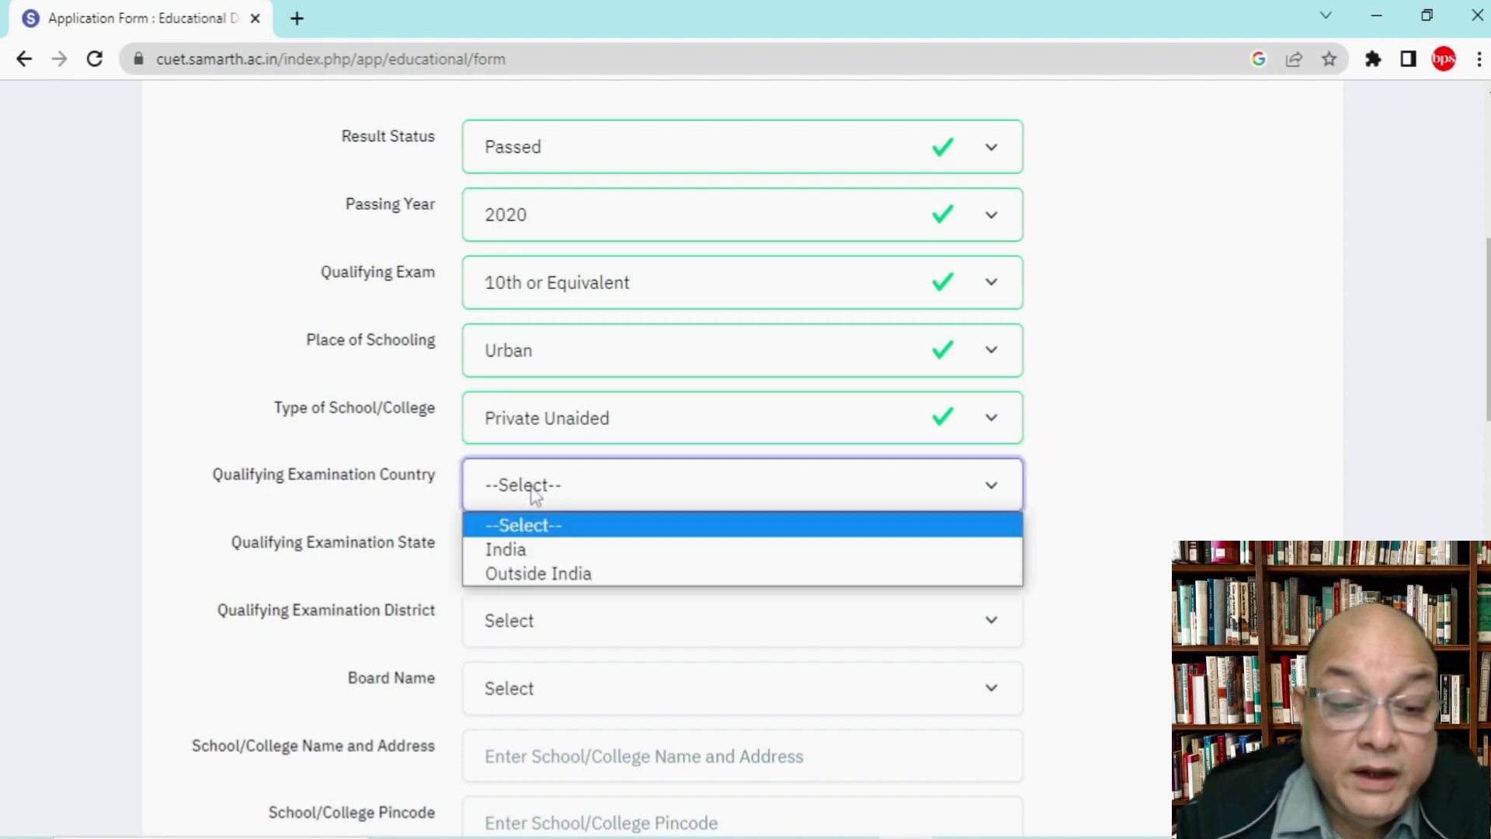
{"action": "left_click", "coordinate": [528, 552]}
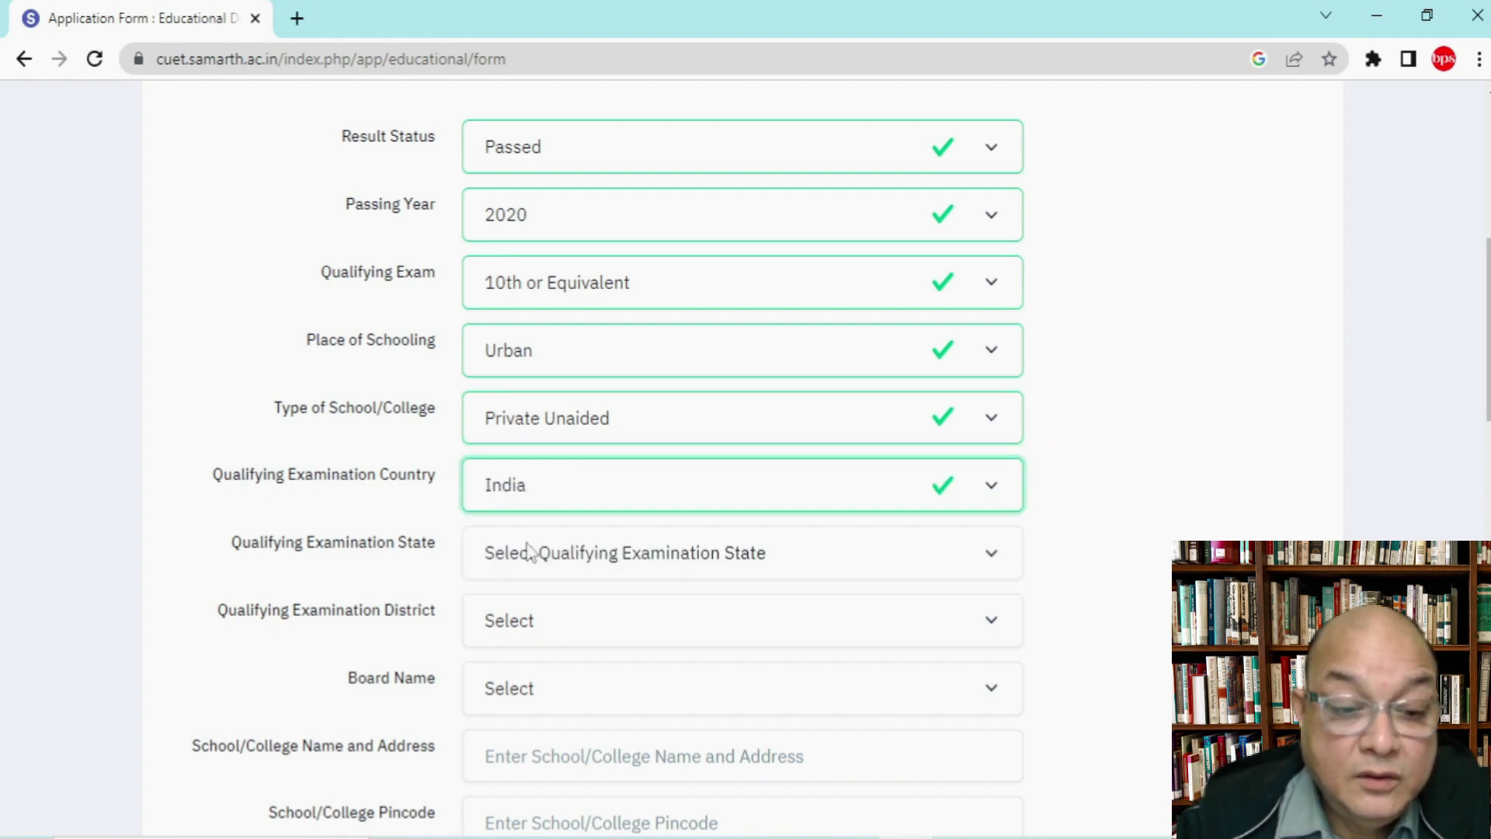
{"action": "left_click", "coordinate": [528, 551]}
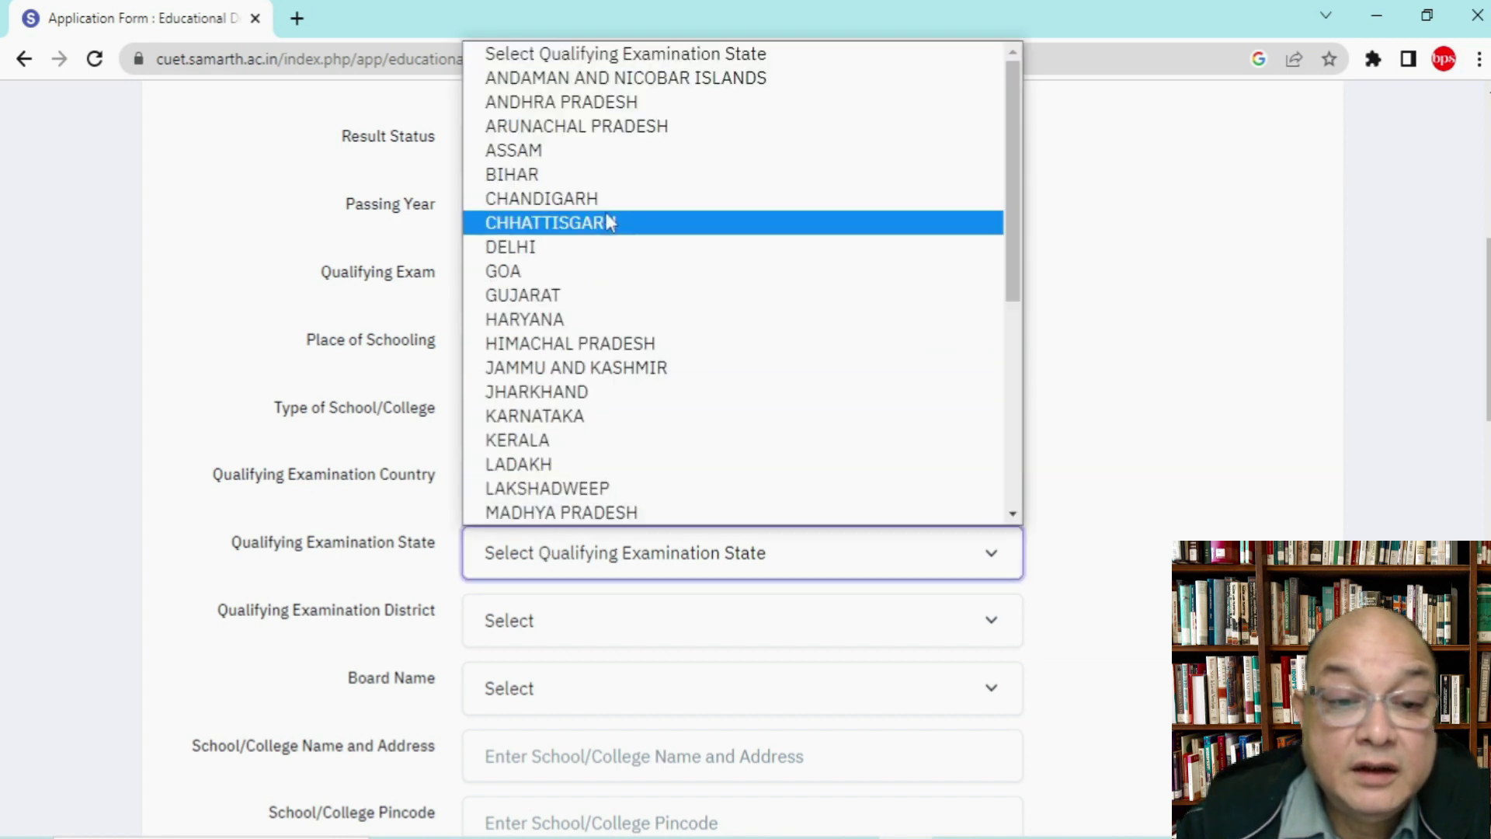
{"action": "left_click", "coordinate": [612, 154]}
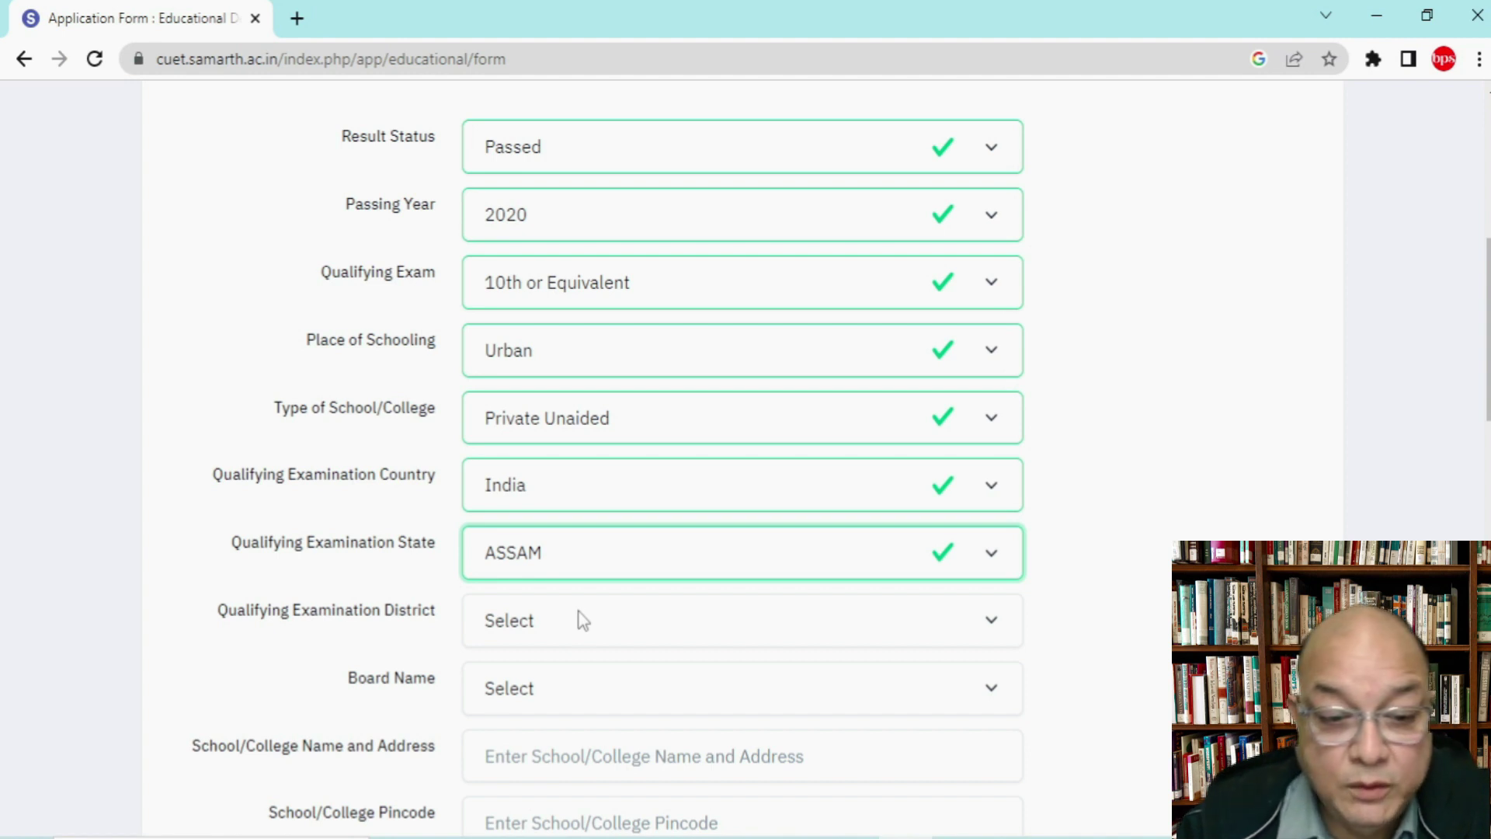
{"action": "left_click", "coordinate": [583, 621]}
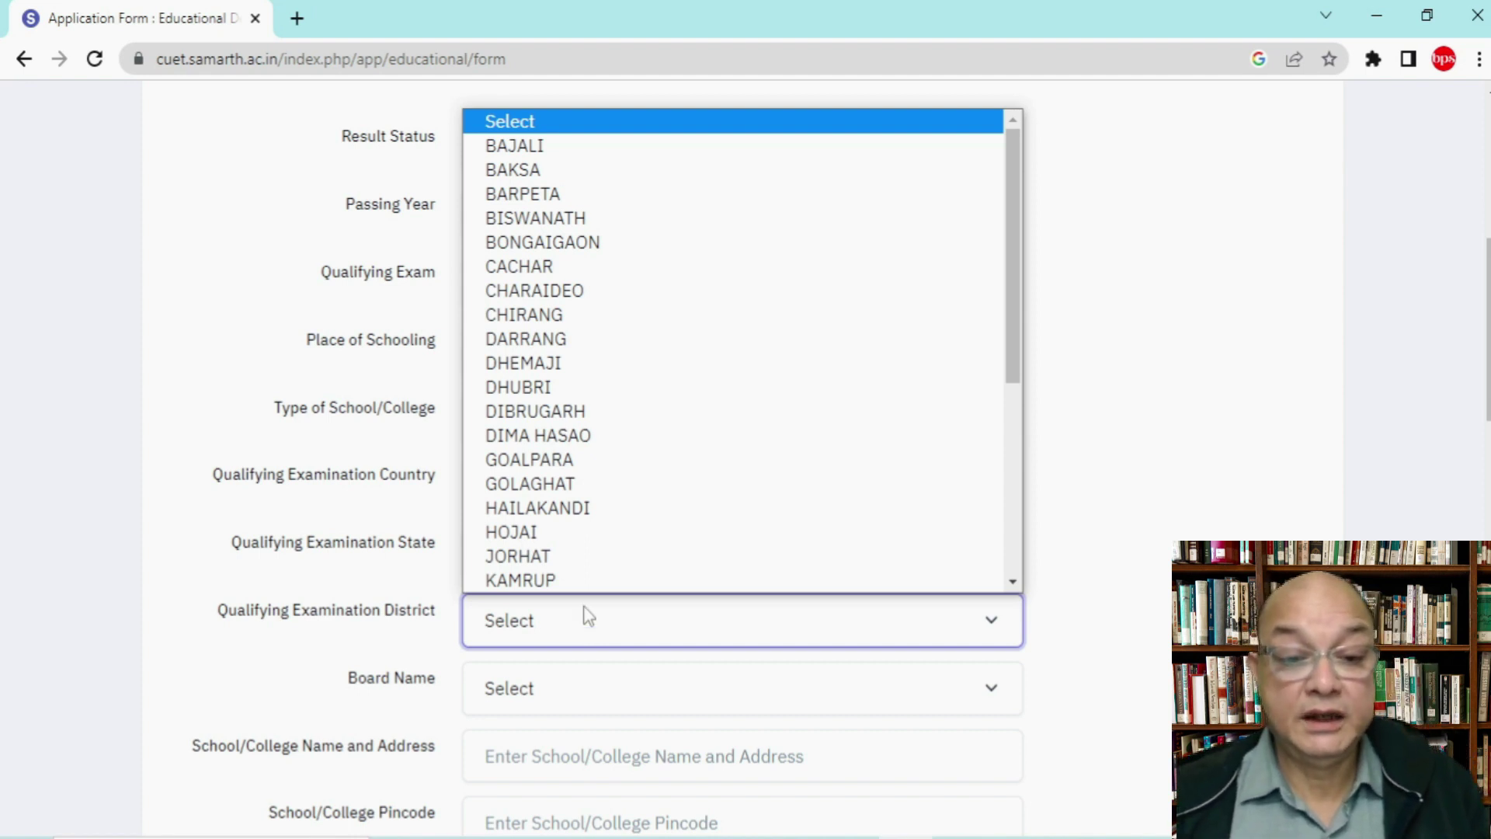
{"action": "scroll", "coordinate": [617, 492], "scroll_direction": "down", "scroll_amount": 5}
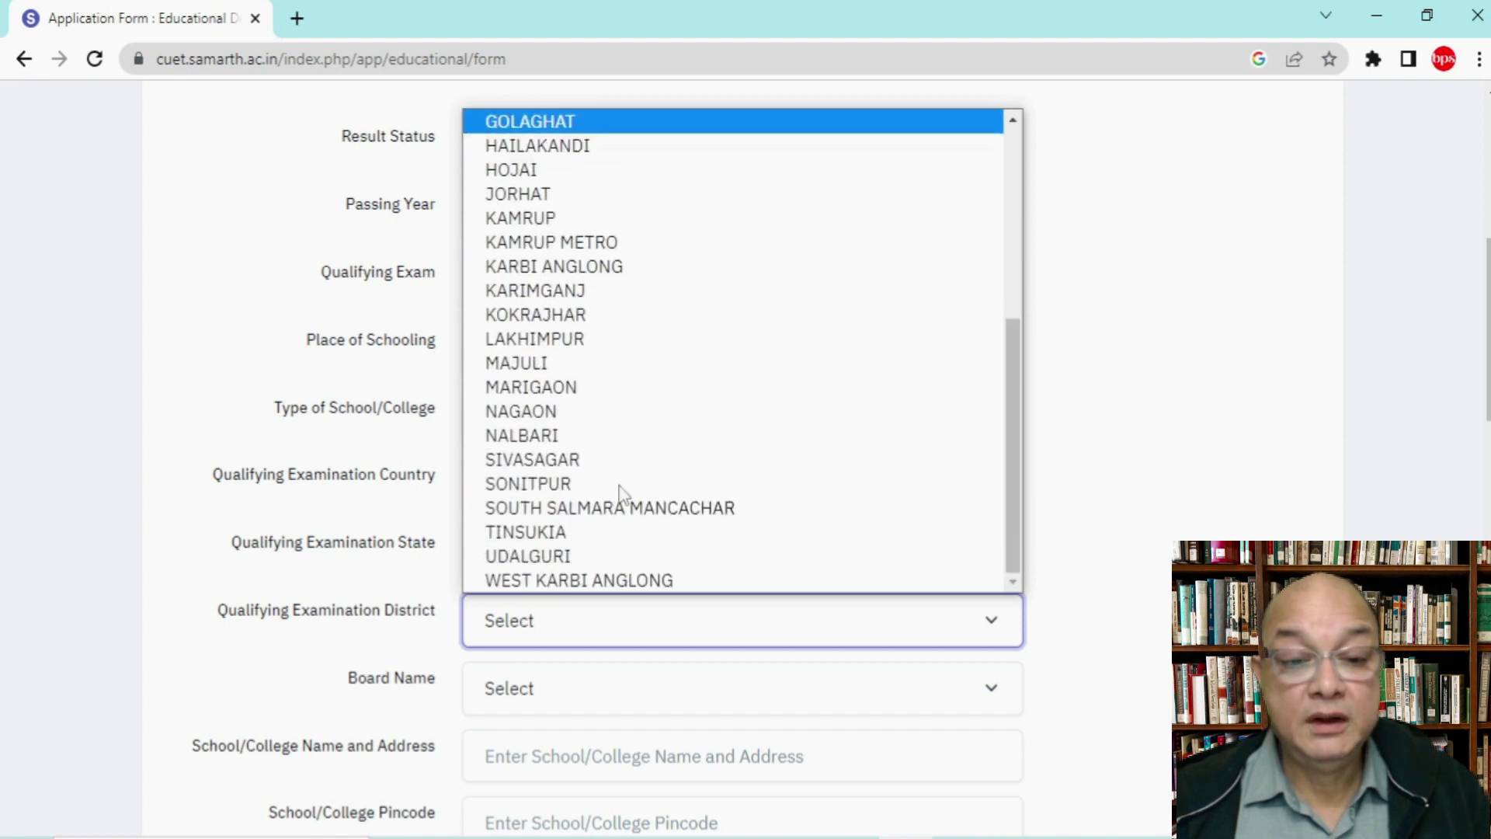
{"action": "left_click", "coordinate": [592, 244]}
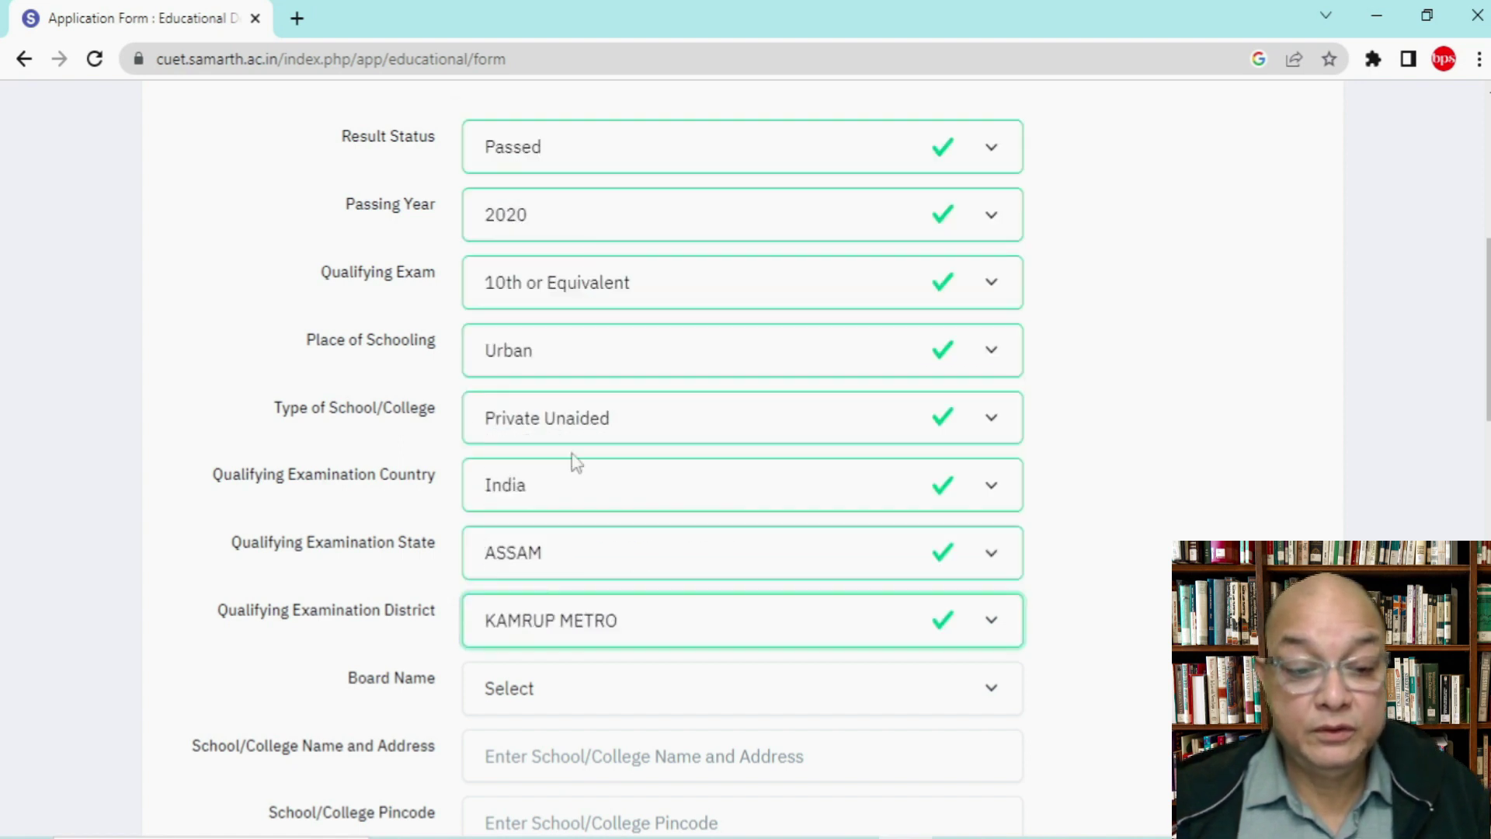
Step: Choose Central Board of Secondary Education as the Class X board
{"action": "left_click", "coordinate": [558, 697]}
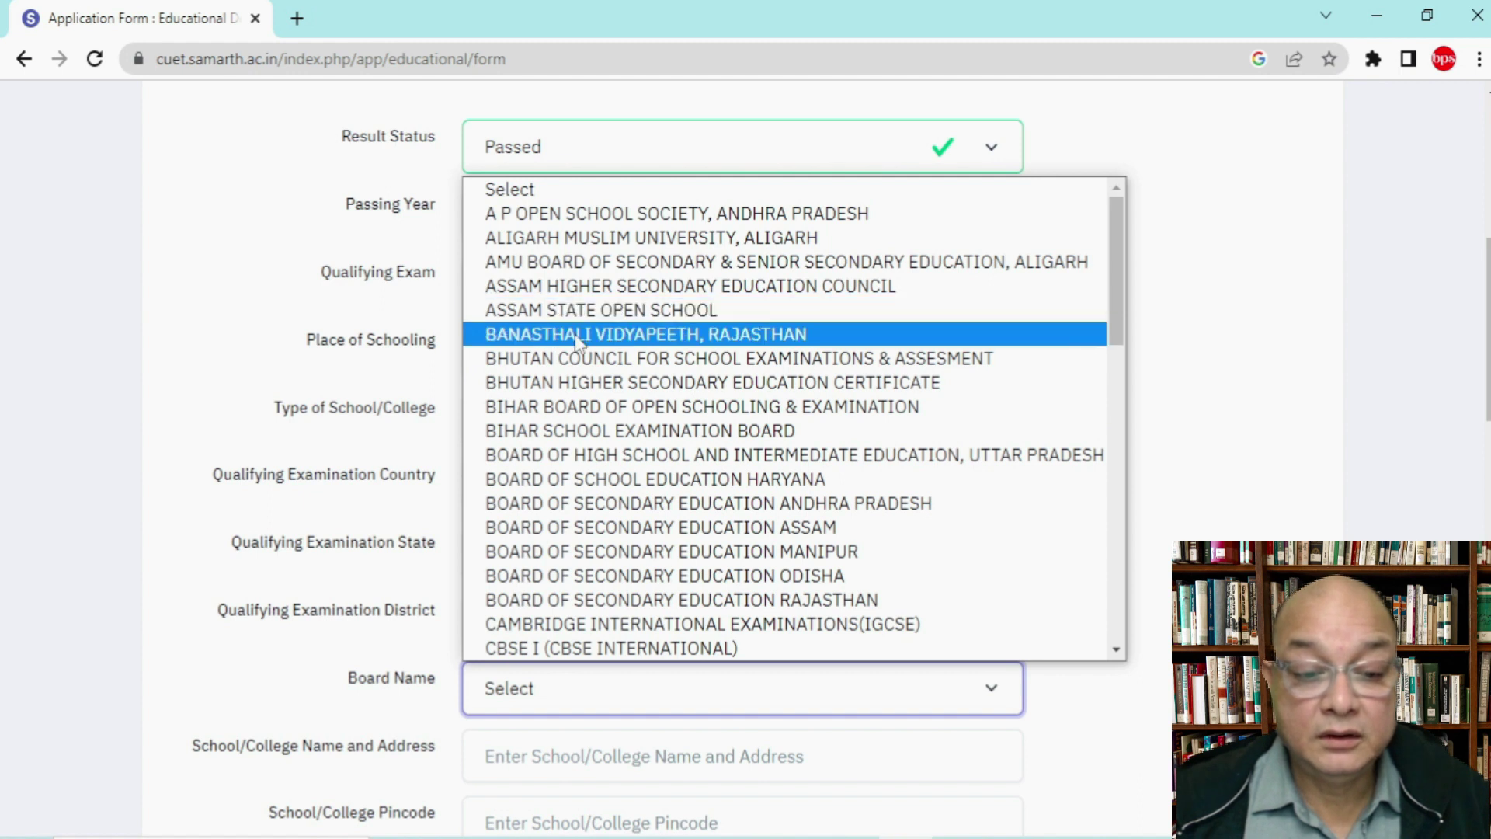
{"action": "scroll", "coordinate": [591, 621], "scroll_direction": "down", "scroll_amount": 3}
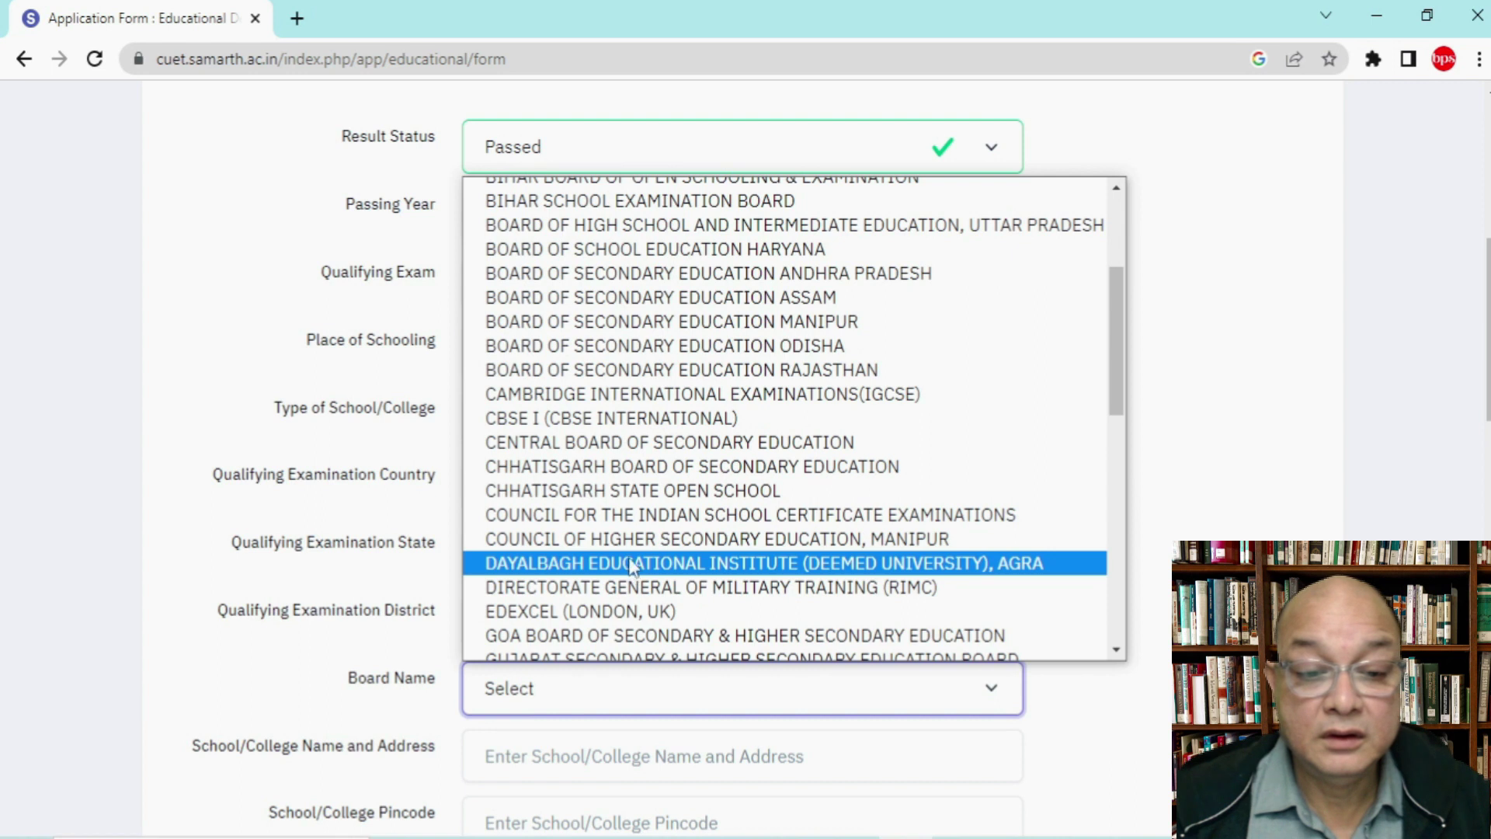
{"action": "left_click", "coordinate": [659, 444]}
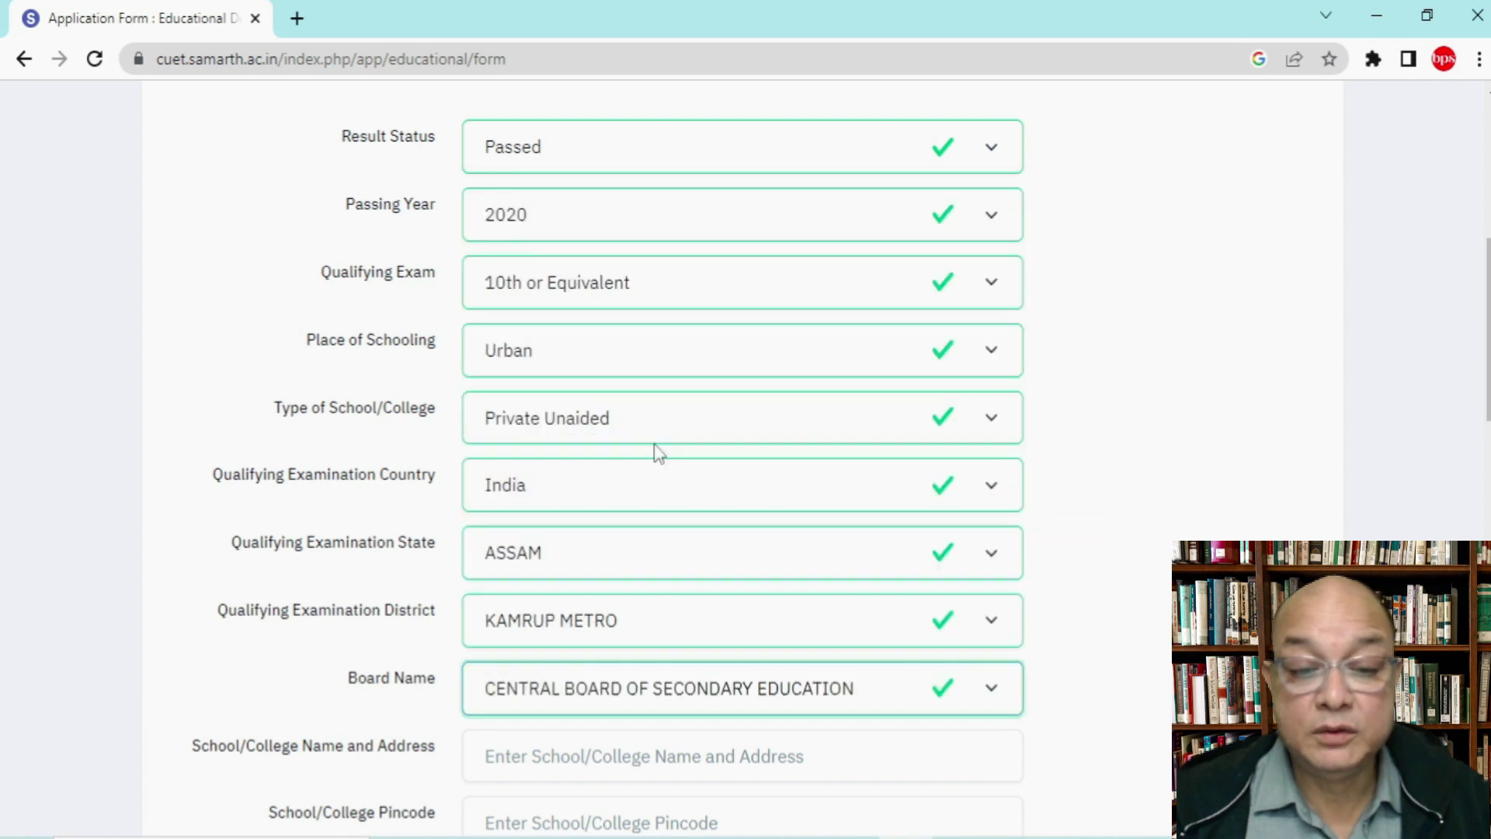
{"action": "scroll", "coordinate": [1068, 457], "scroll_direction": "down", "scroll_amount": 3}
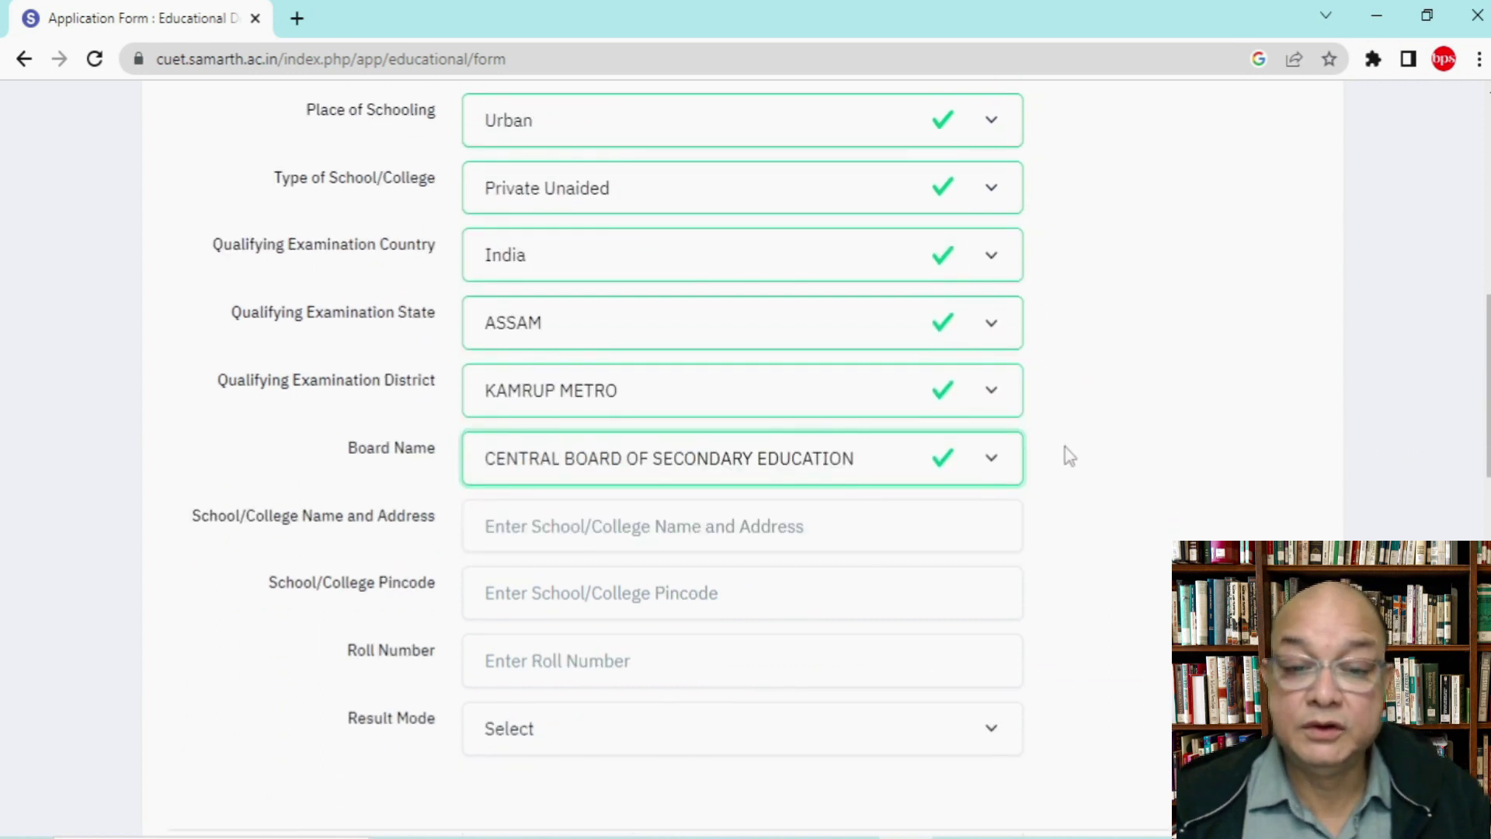
Step: Enter the Class X school name and address and the school pincode
{"action": "left_click", "coordinate": [686, 534]}
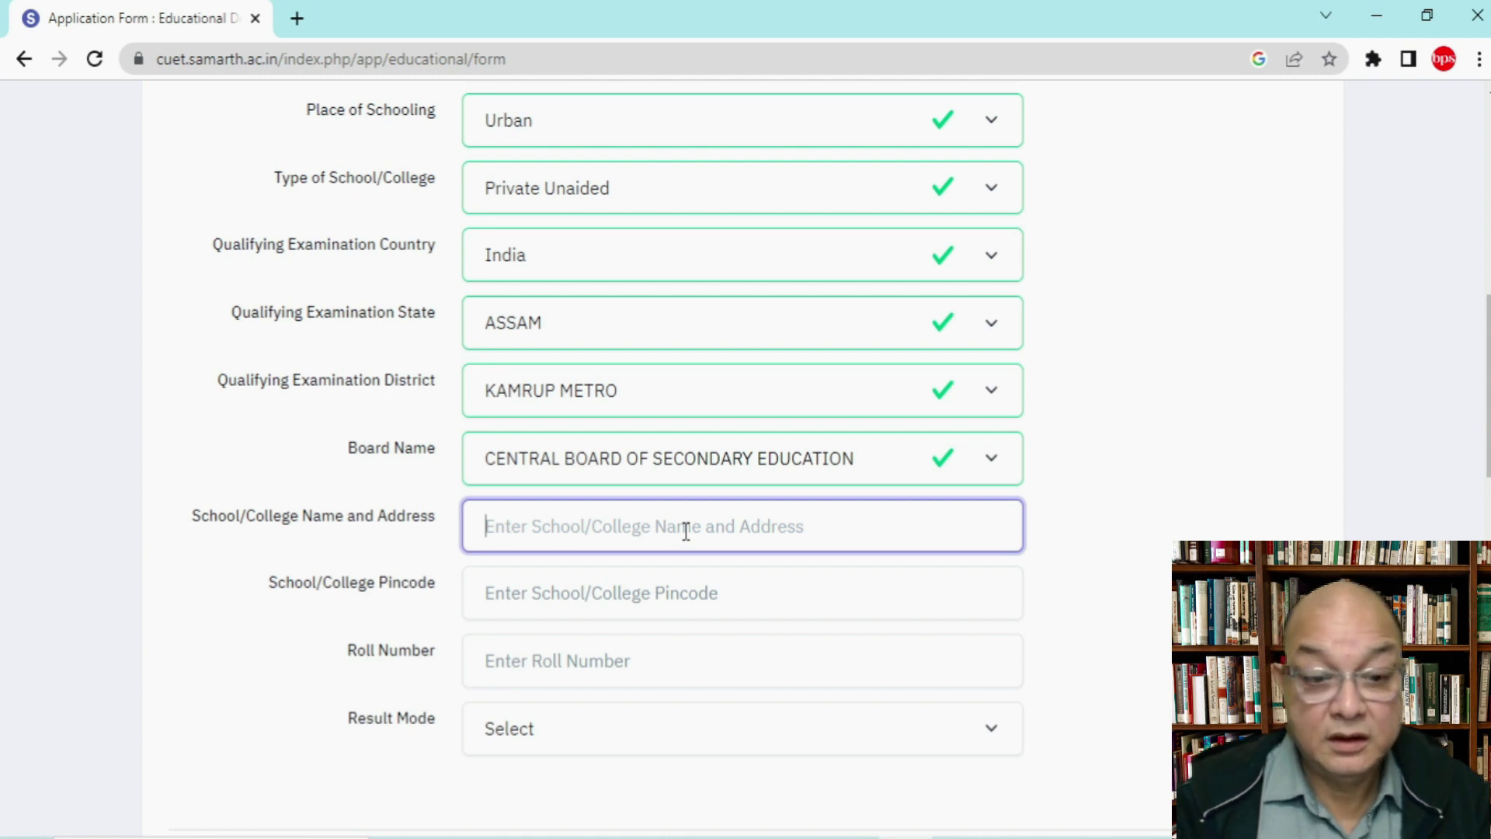
{"action": "type", "text": "XXXXXXXXXXXX"}
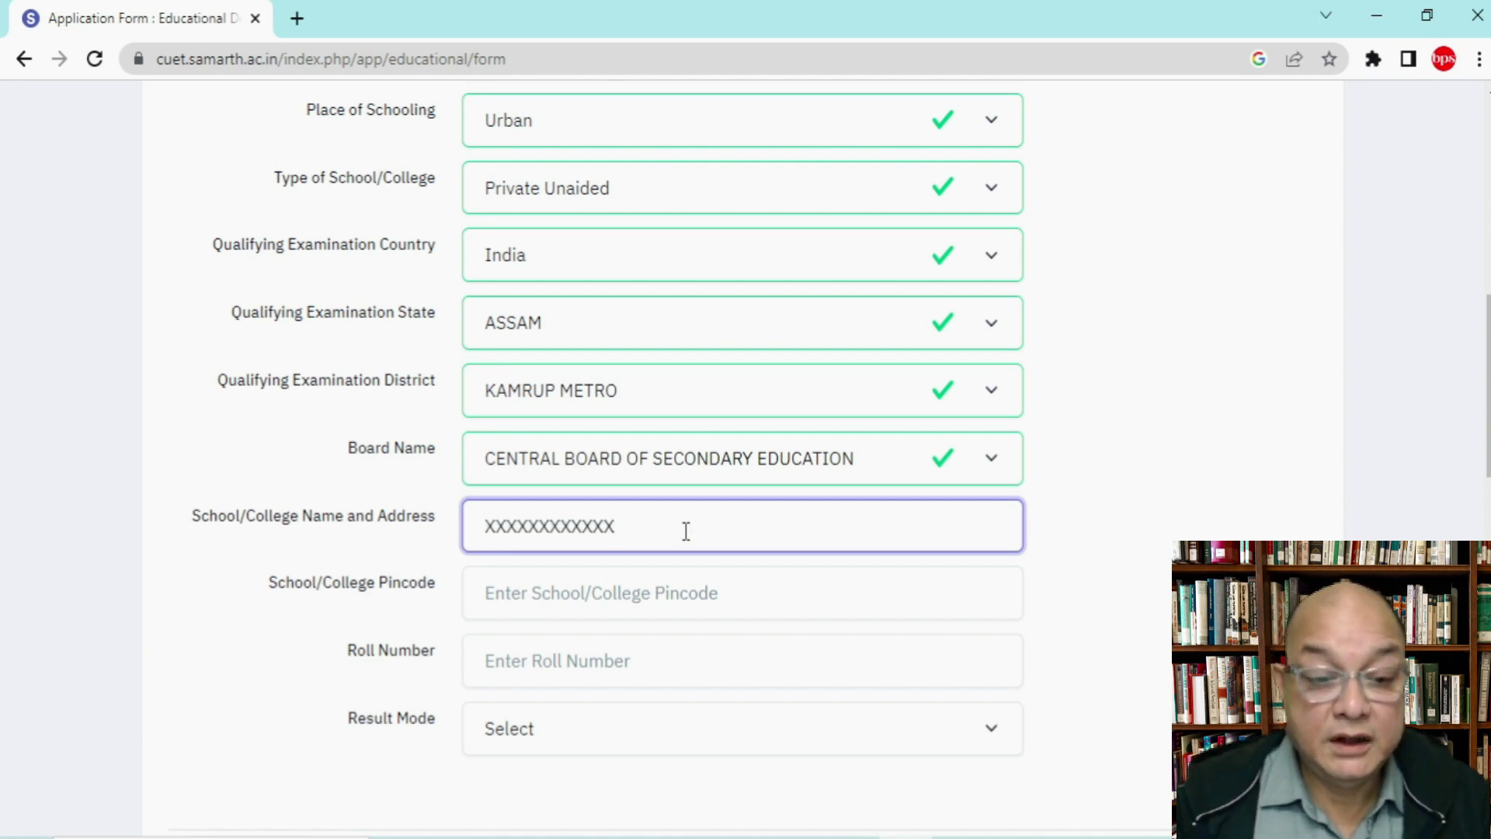
{"action": "left_click", "coordinate": [616, 603]}
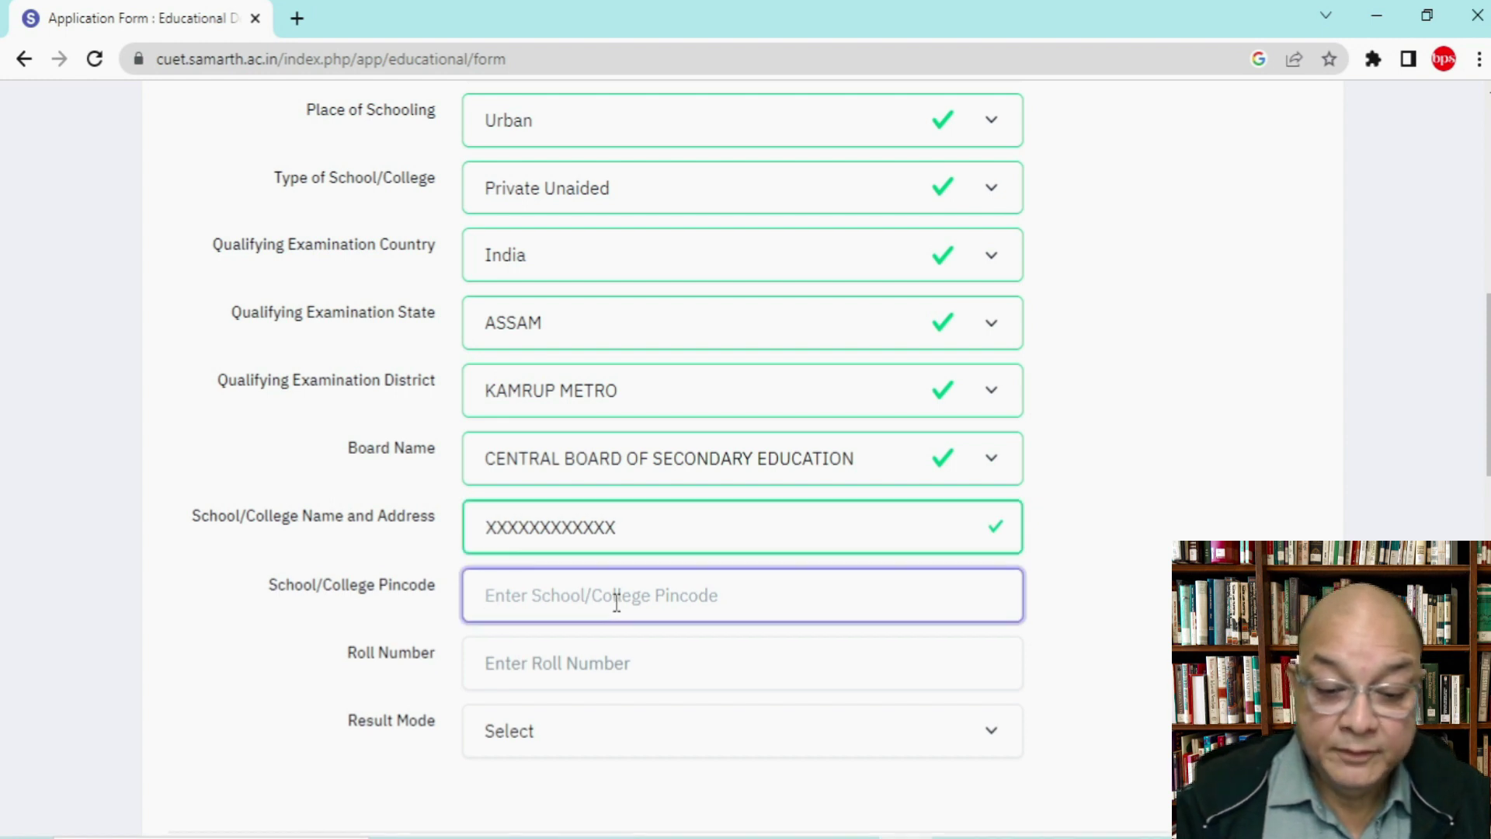
{"action": "type", "text": "789"}
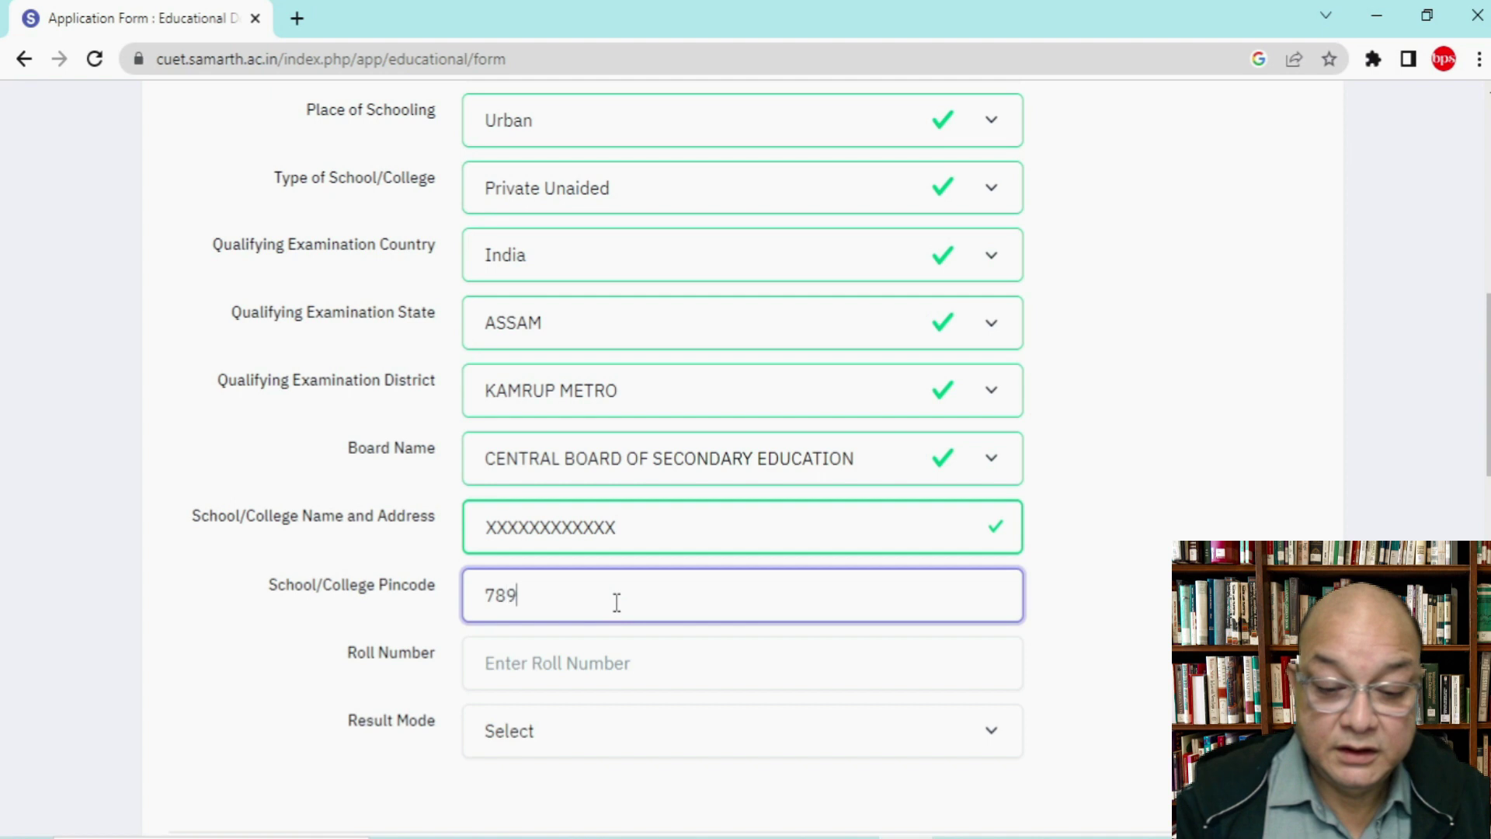
{"action": "key", "text": "BackSpace"}
{"action": "type", "text": "5001"}
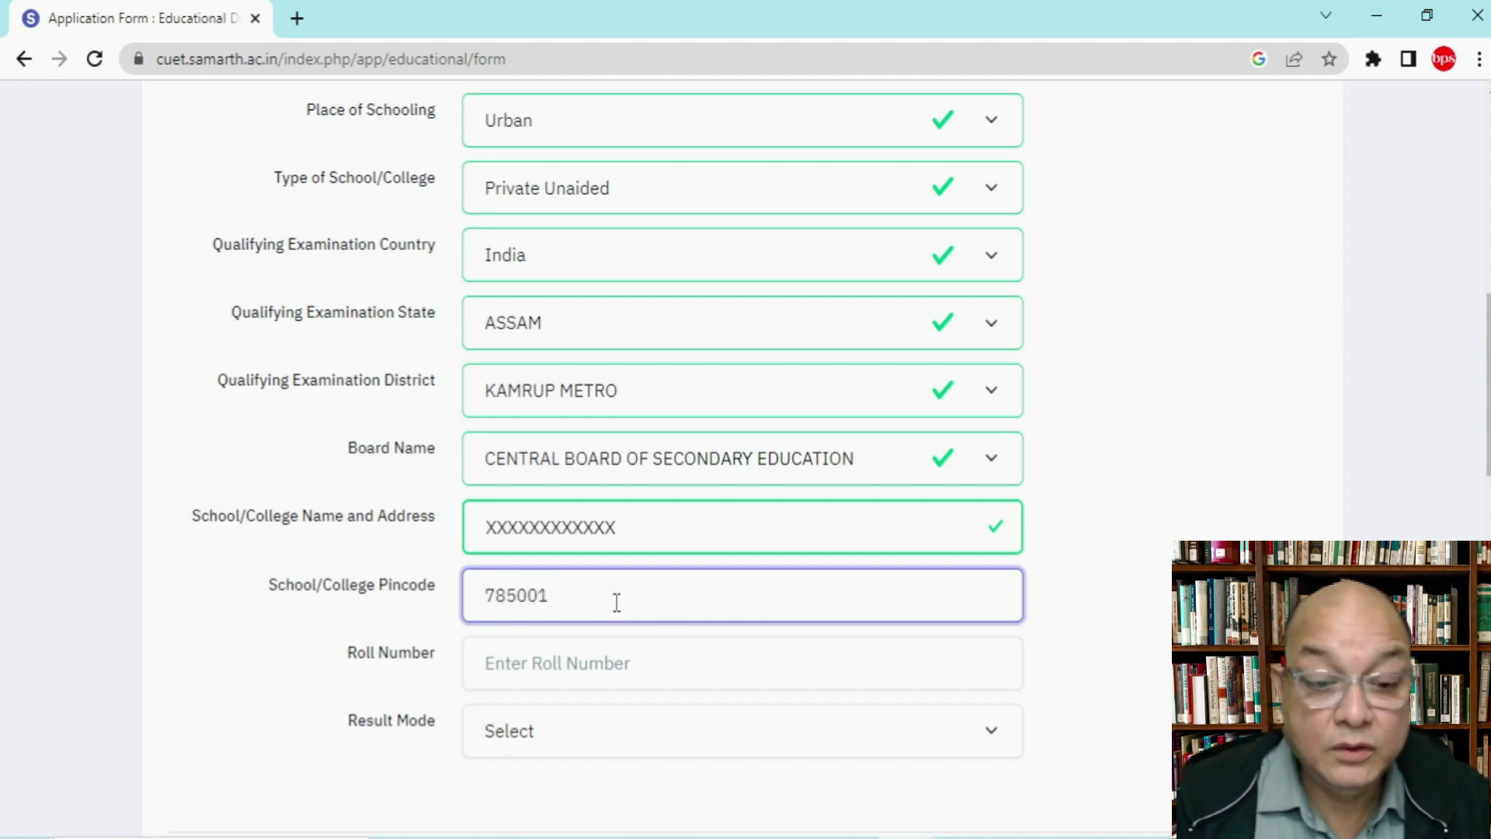
{"action": "key", "text": "BackSpace"}
{"action": "key", "text": "BackSpace"}
{"action": "key", "text": "BackSpace"}
{"action": "key", "text": "BackSpace"}
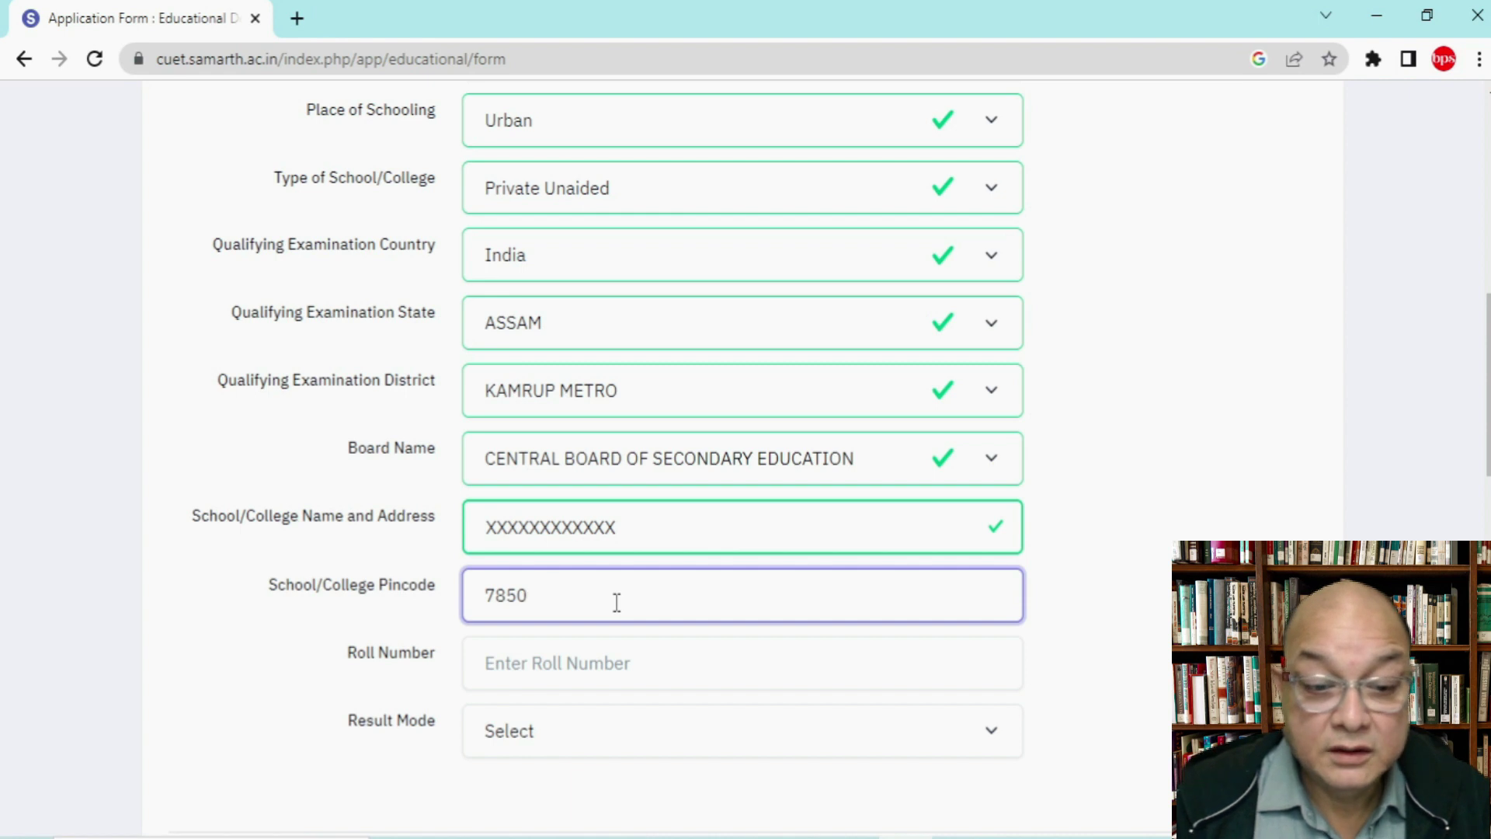
{"action": "type", "text": "1"}
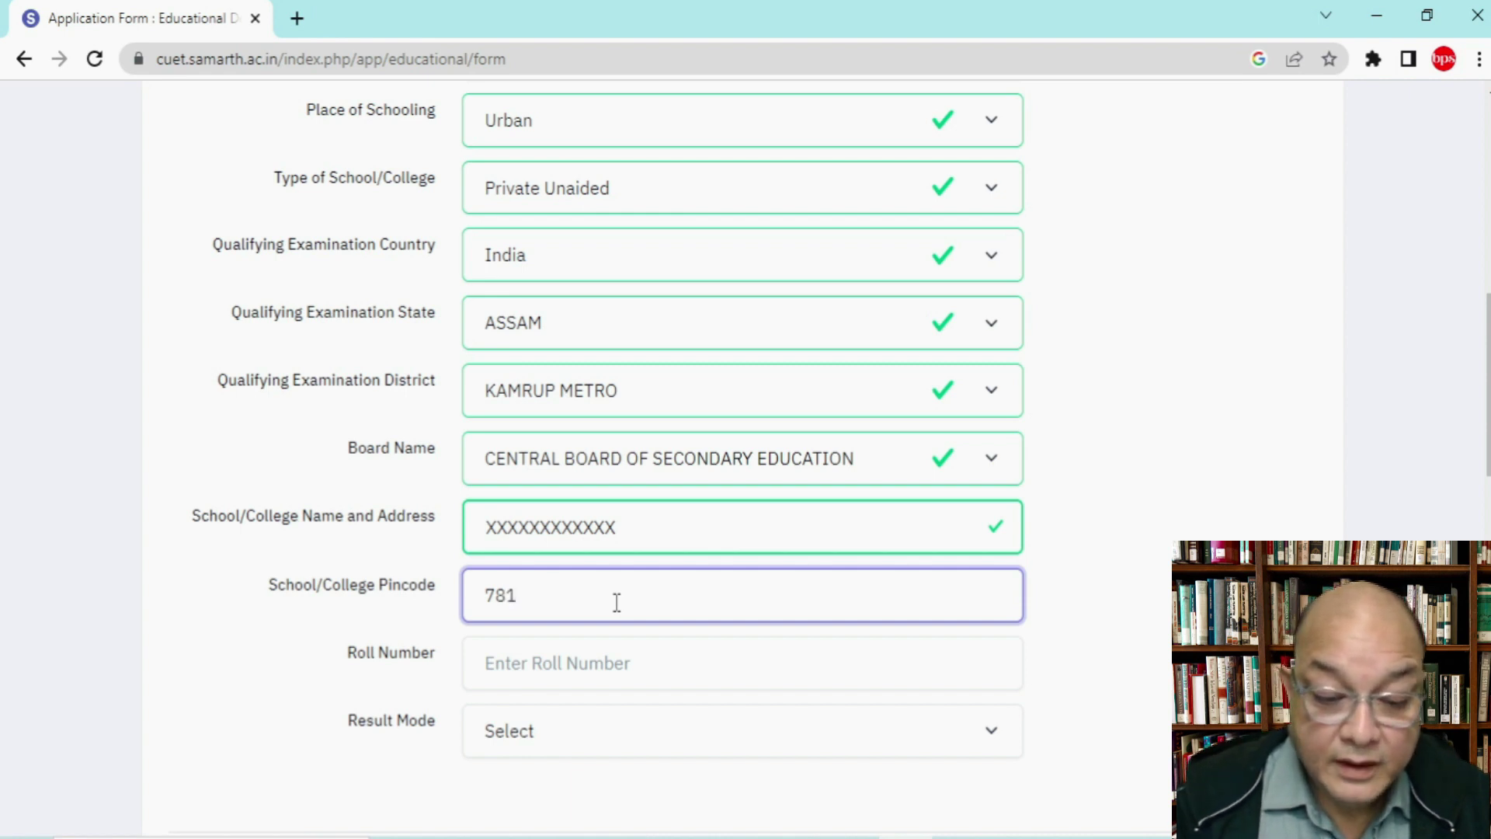
{"action": "type", "text": "022"}
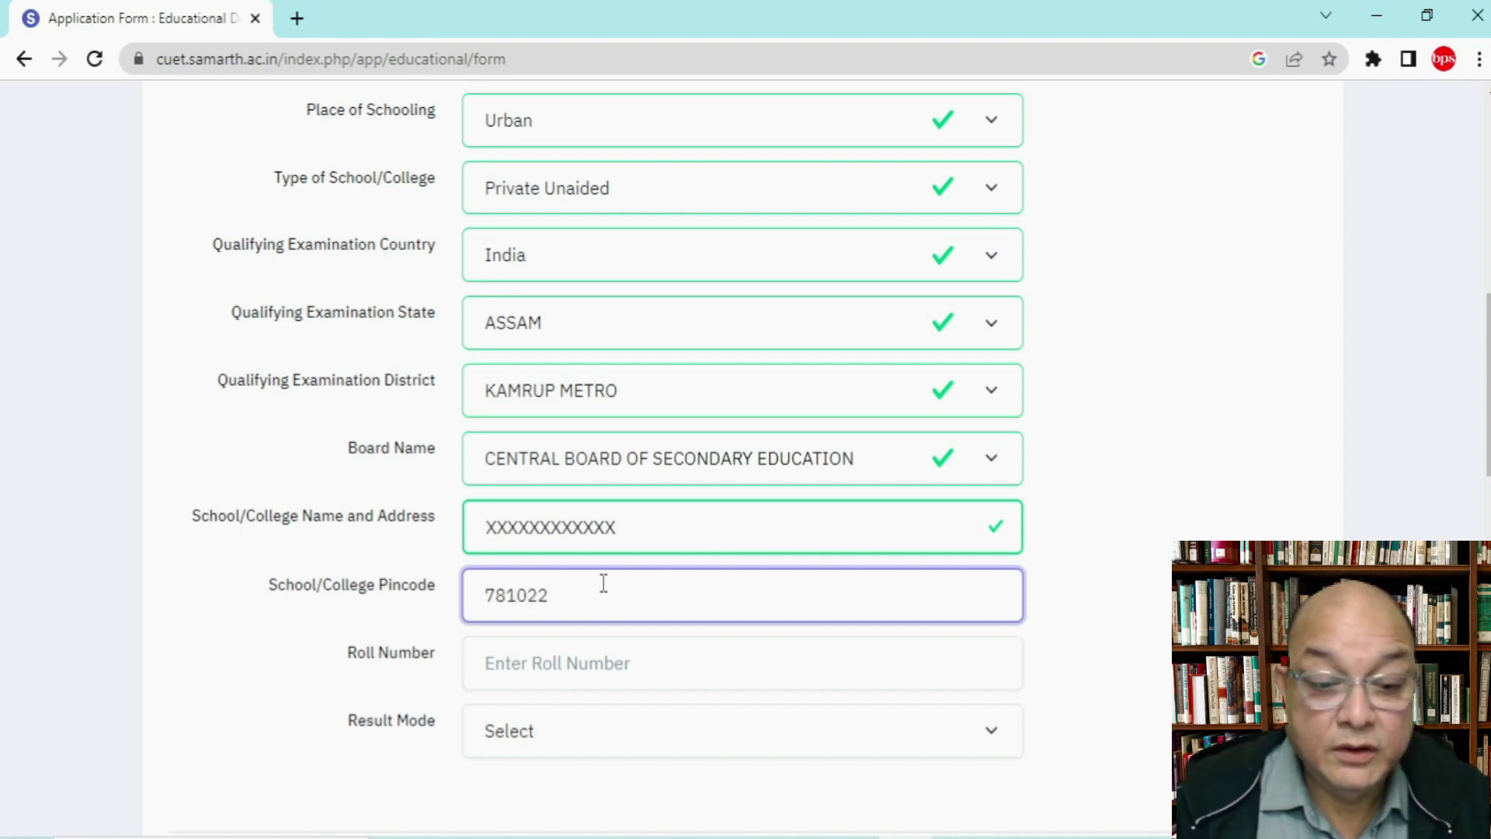
Step: Enter the Class X roll number and set the result mode to Percentage
{"action": "left_click", "coordinate": [603, 666]}
{"action": "type", "text": "33"}
{"action": "left_click", "coordinate": [588, 736]}
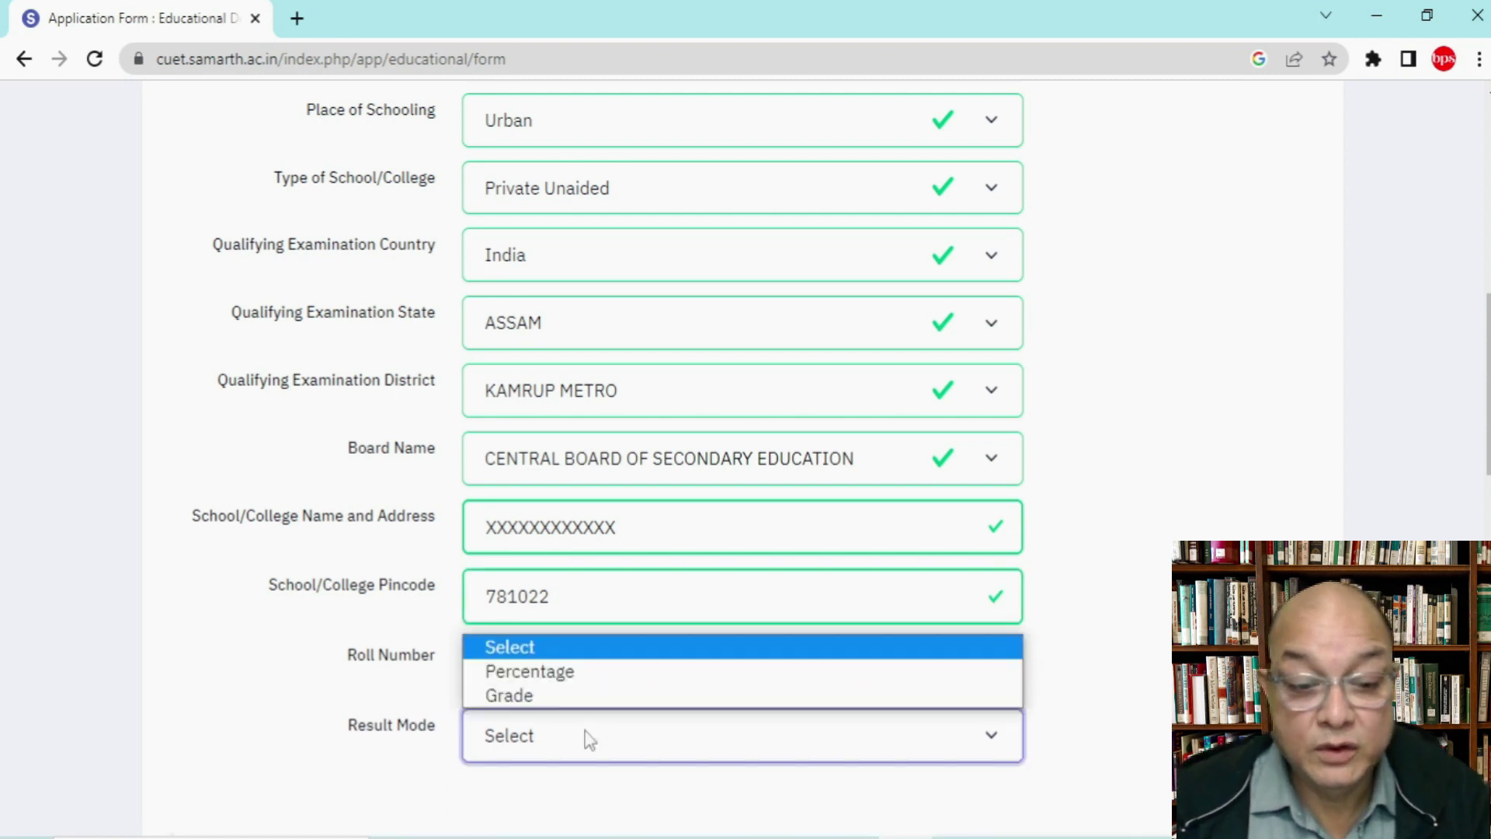
{"action": "left_click", "coordinate": [588, 673]}
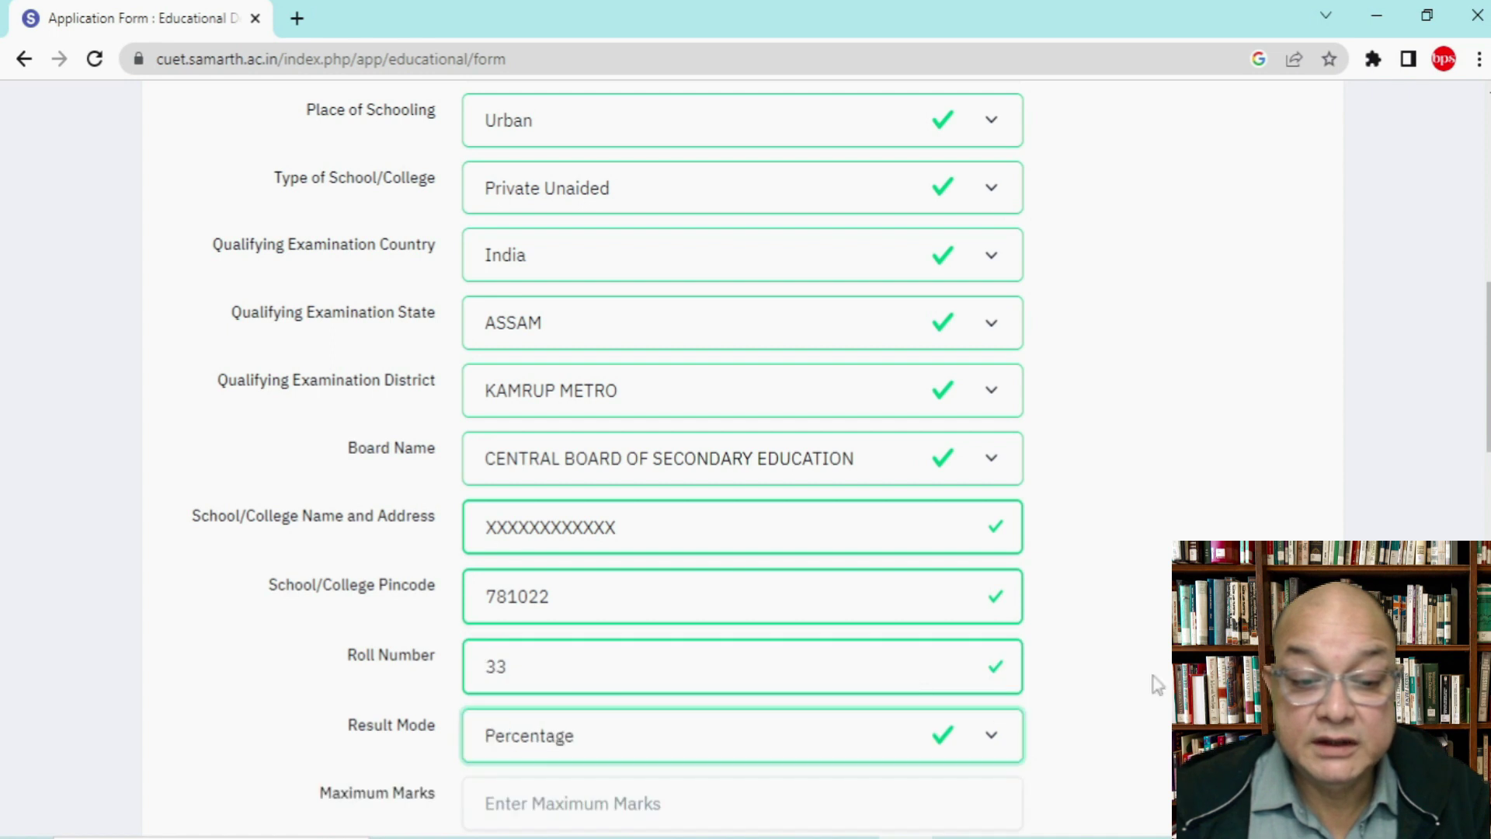
{"action": "scroll", "coordinate": [1155, 683], "scroll_direction": "down", "scroll_amount": 3}
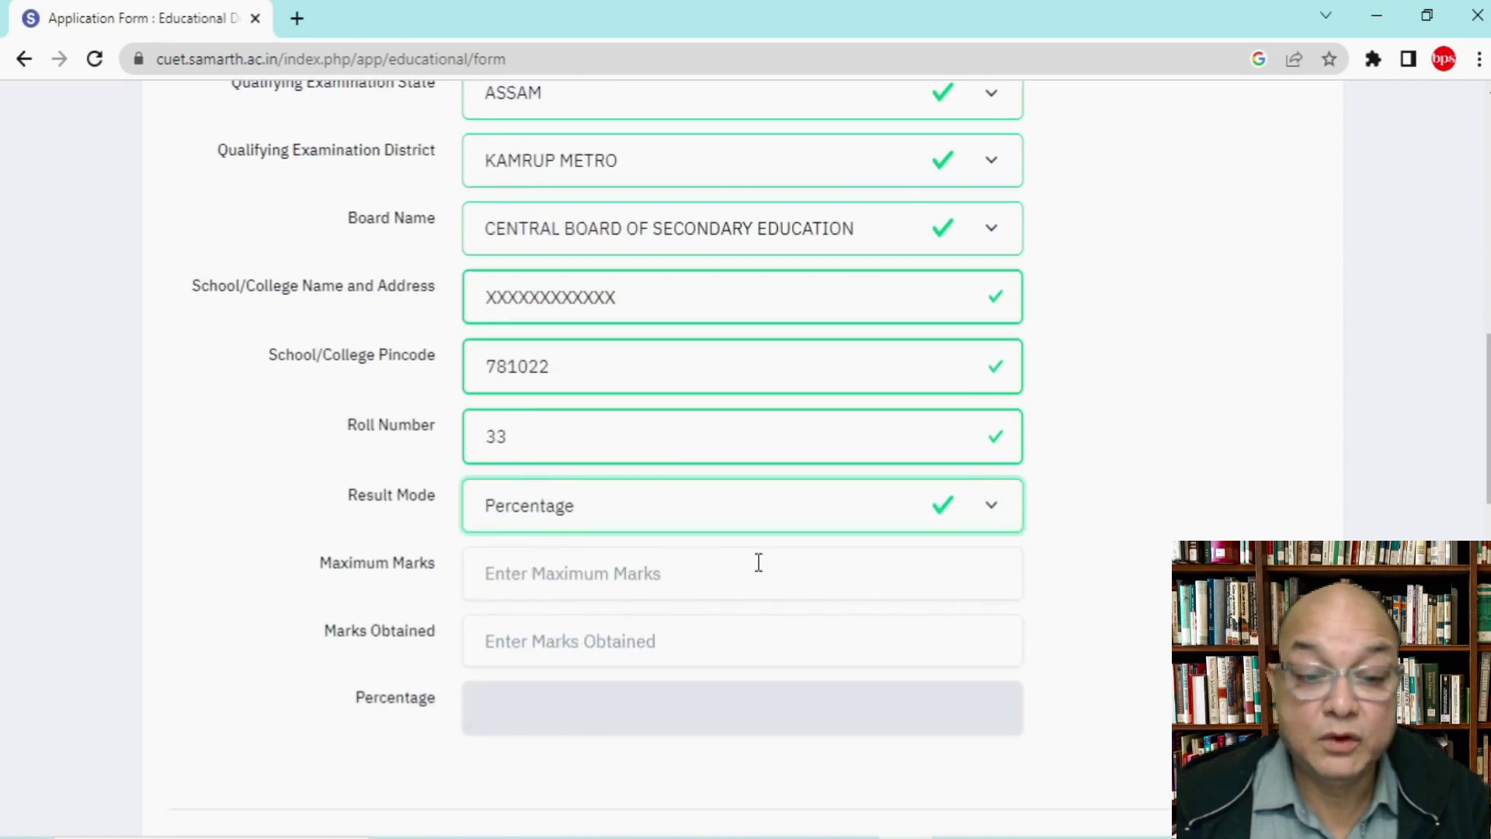
Step: Enter maximum marks 1000 and marks obtained 900 so the form computes 90.00 percent
{"action": "left_click", "coordinate": [664, 572]}
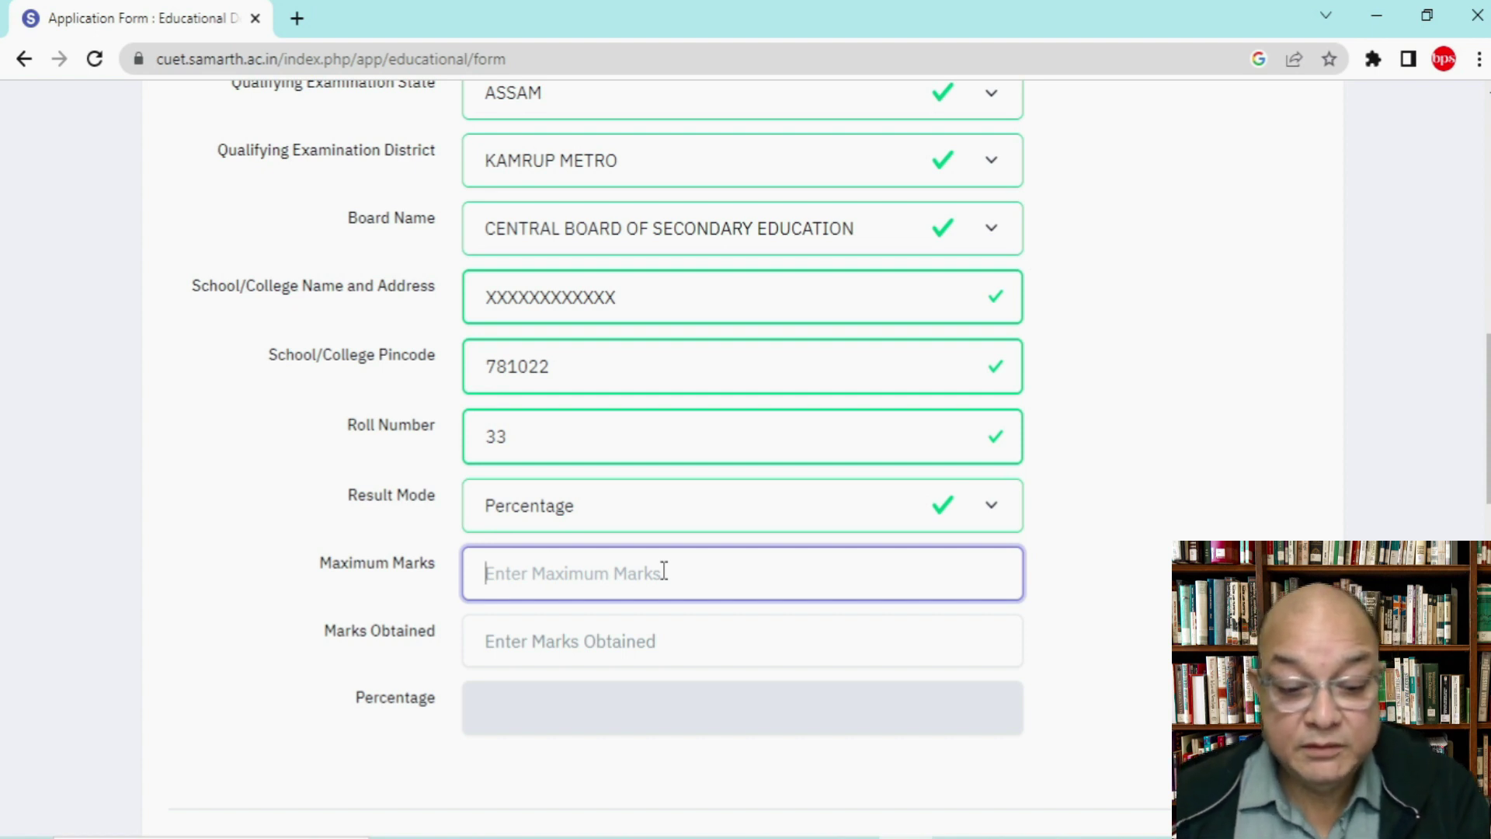
{"action": "type", "text": "1000"}
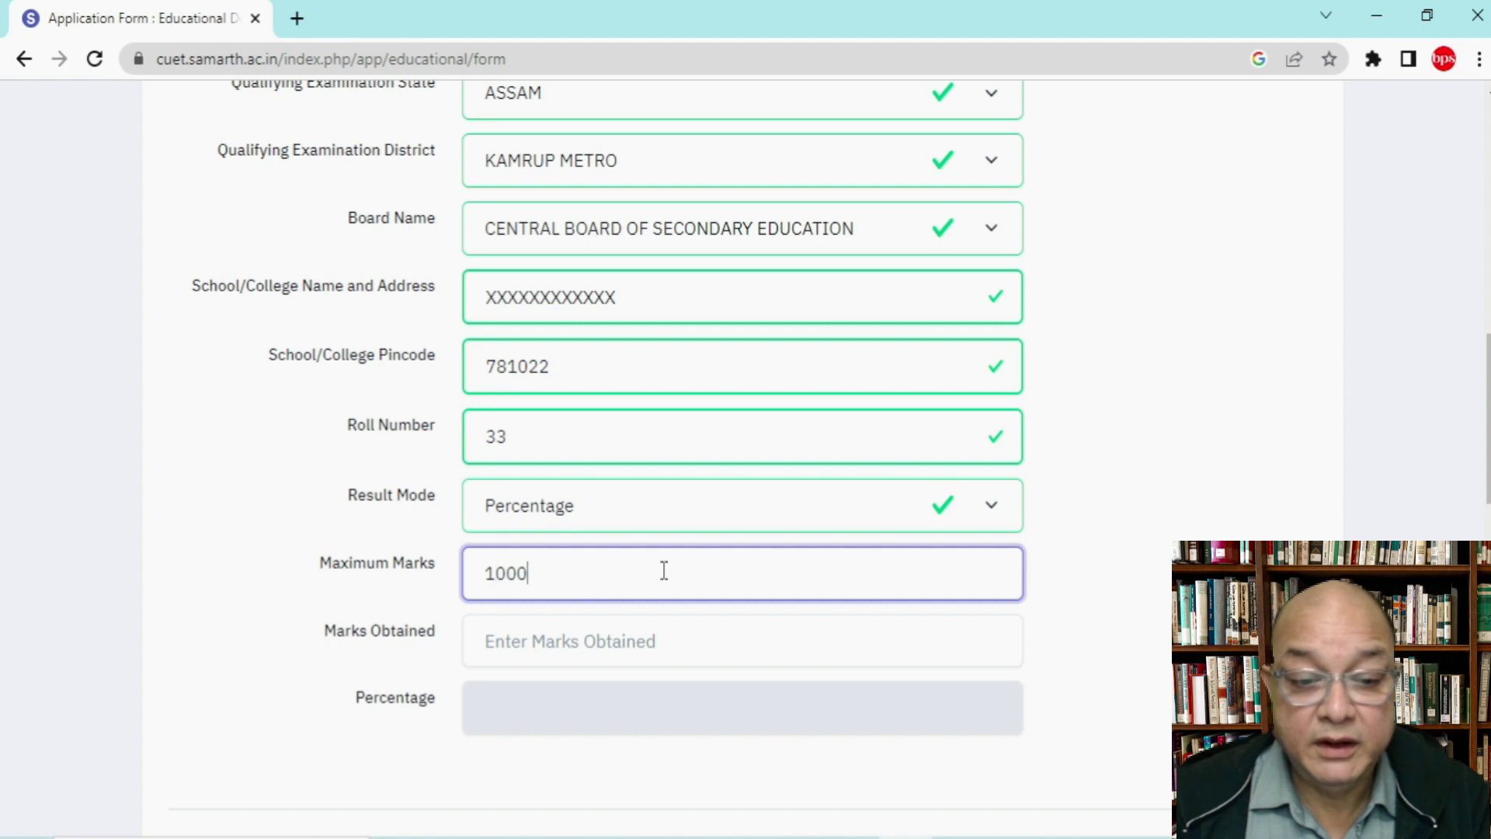
{"action": "left_click", "coordinate": [660, 643]}
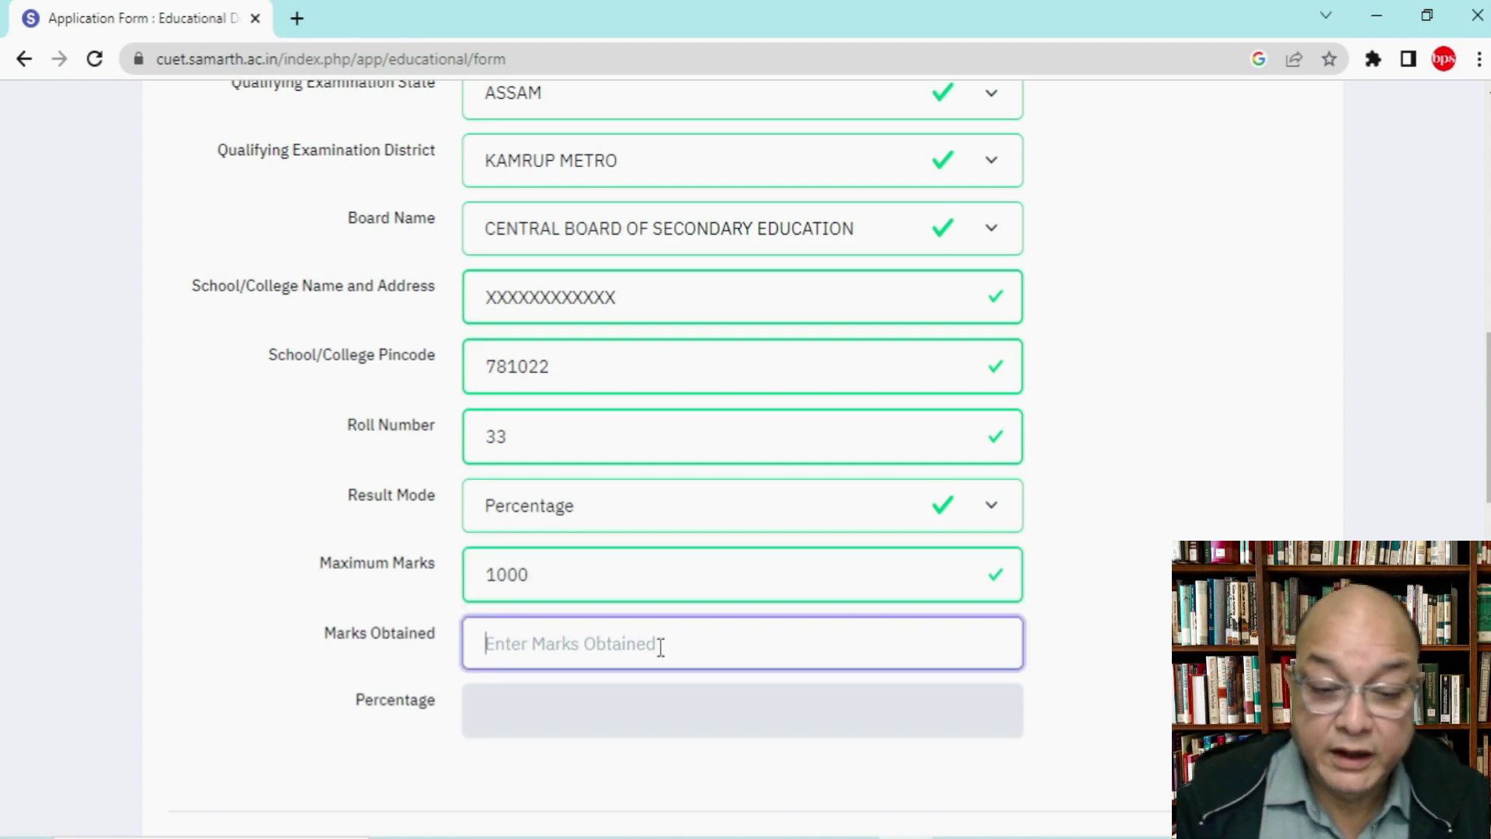
{"action": "type", "text": "900"}
{"action": "scroll", "coordinate": [899, 659], "scroll_direction": "up", "scroll_amount": 1}
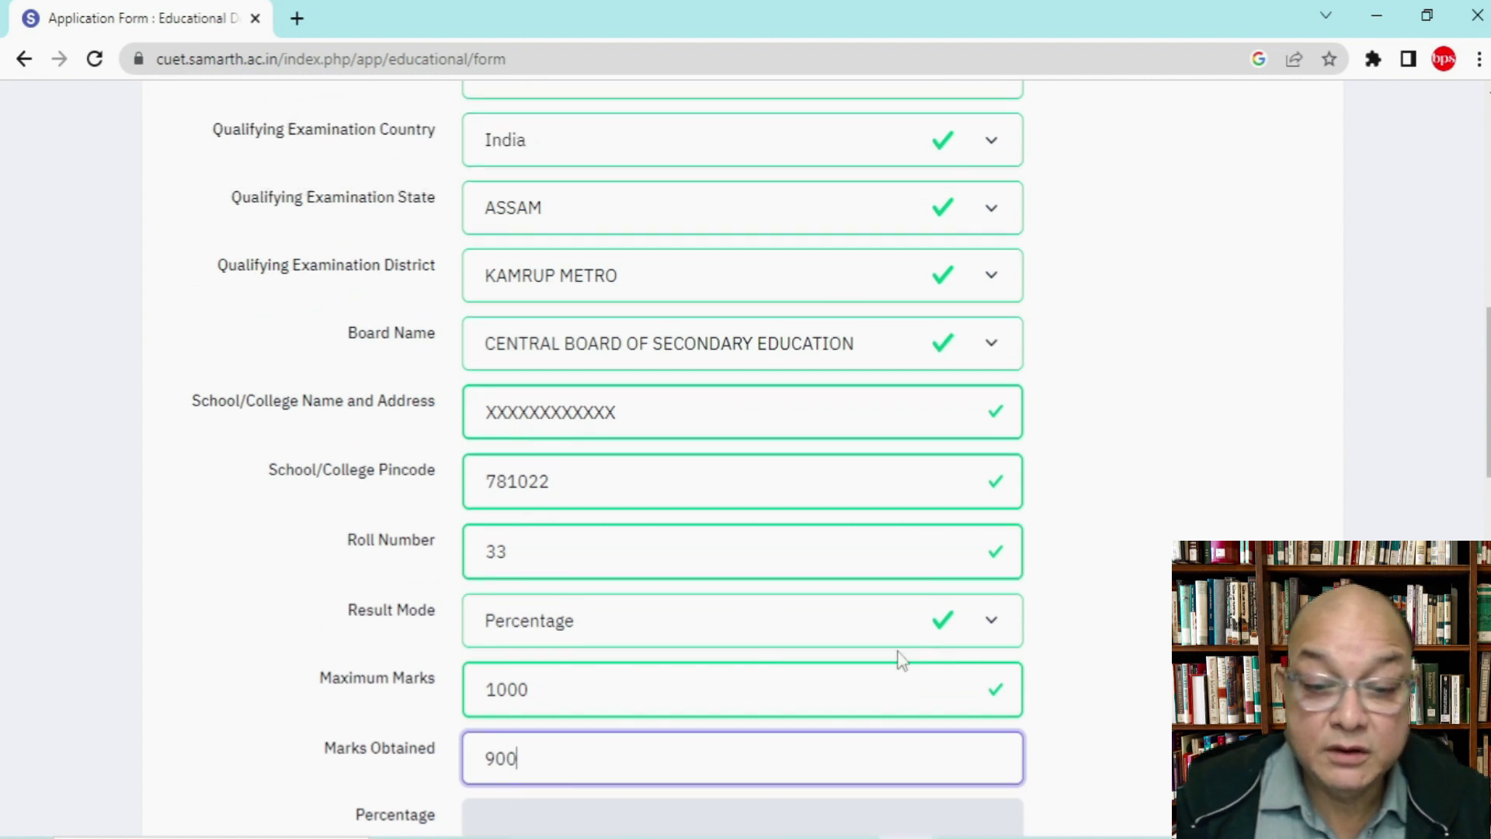
{"action": "left_click", "coordinate": [1125, 599]}
{"action": "scroll", "coordinate": [1125, 599], "scroll_direction": "down", "scroll_amount": 2}
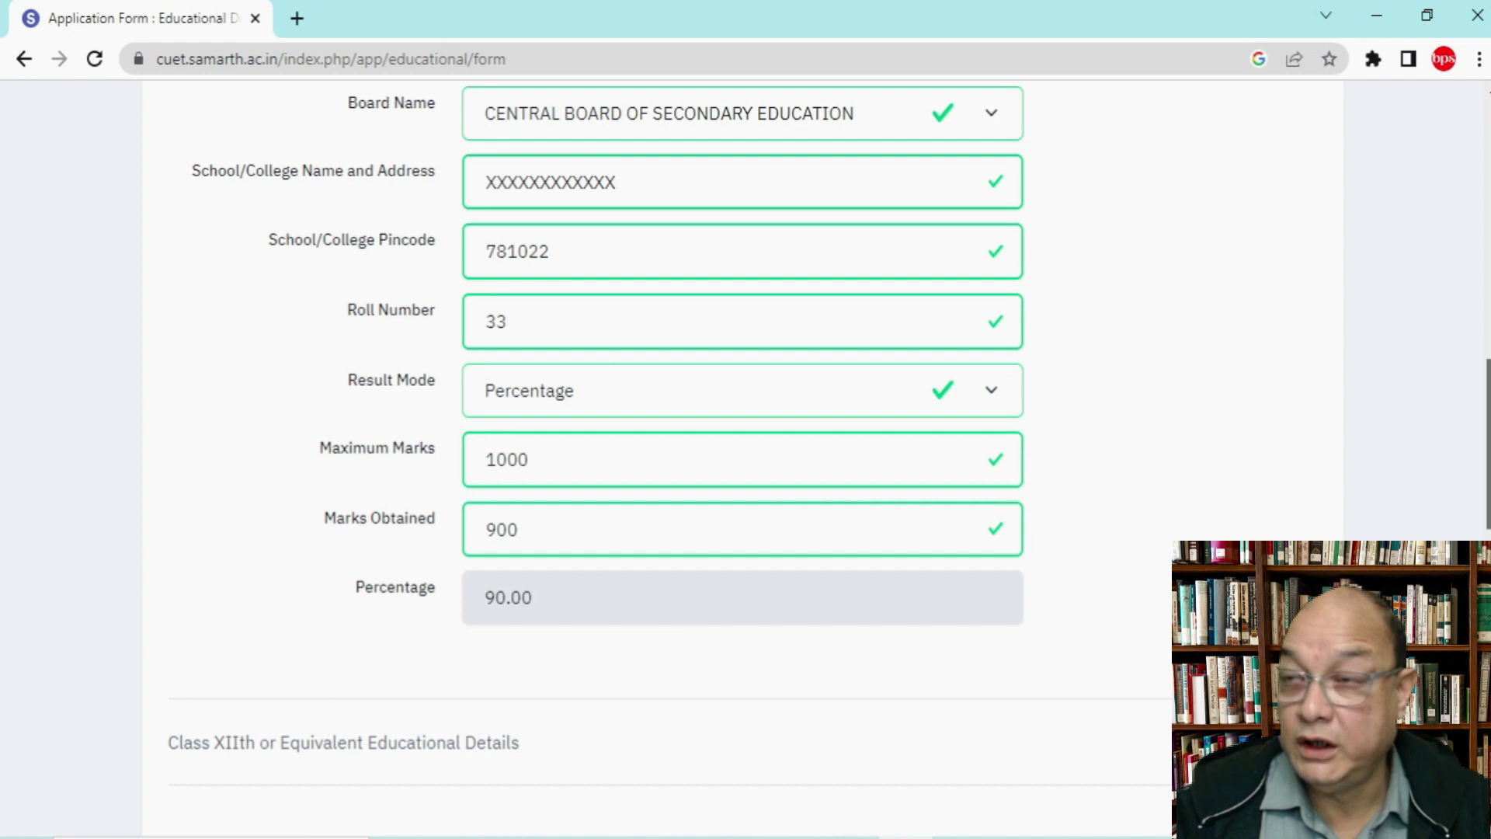
Step: Mark the Class XIIth result status as Appearing
{"action": "scroll", "coordinate": [743, 458], "scroll_direction": "down", "scroll_amount": 6}
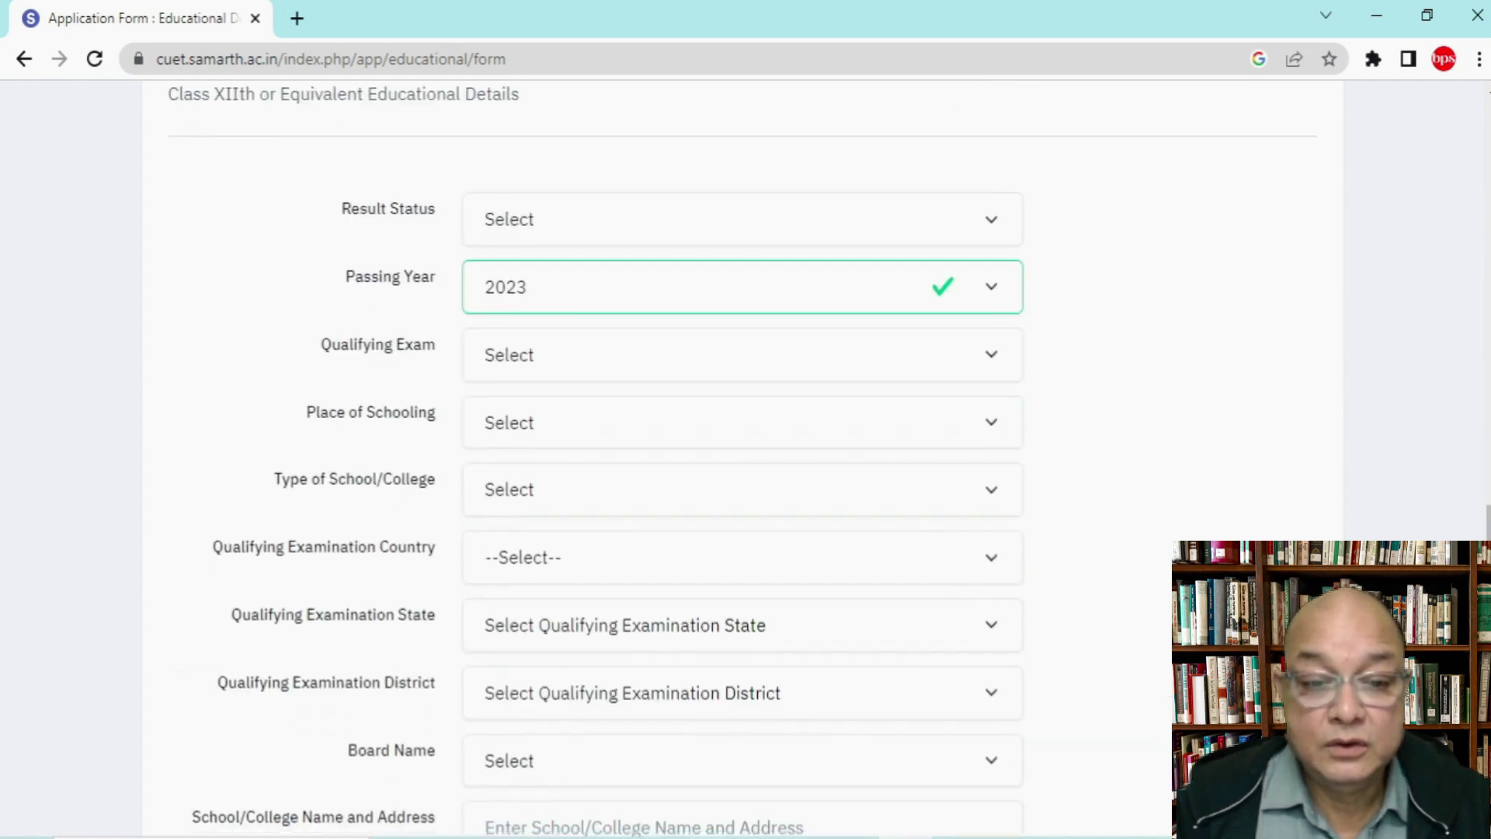
{"action": "scroll", "coordinate": [742, 458], "scroll_direction": "down", "scroll_amount": 1}
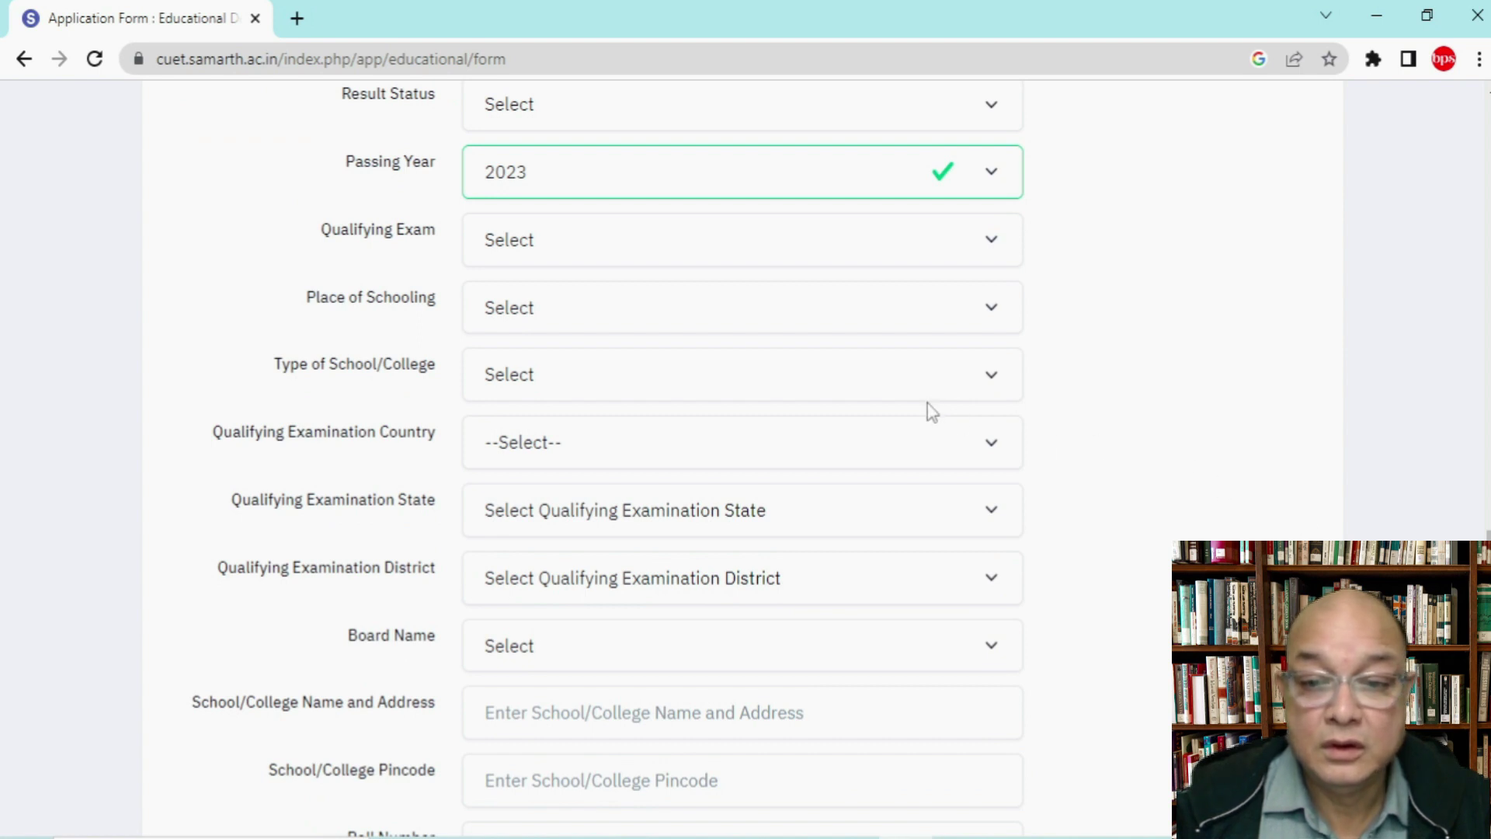
{"action": "left_click_drag", "start_coordinate": [1488, 557], "coordinate": [1487, 447]}
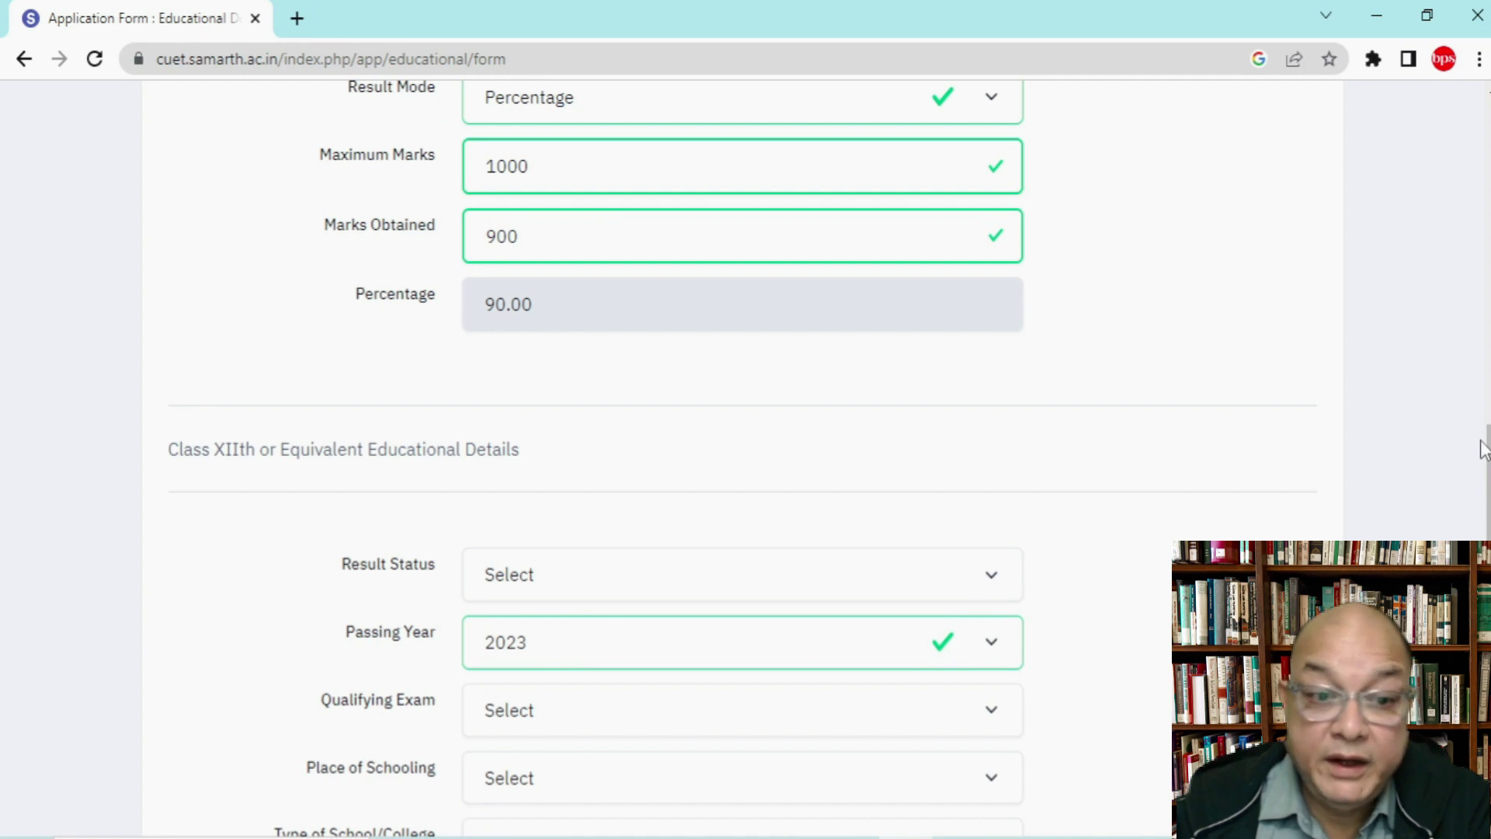
{"action": "left_click", "coordinate": [992, 574]}
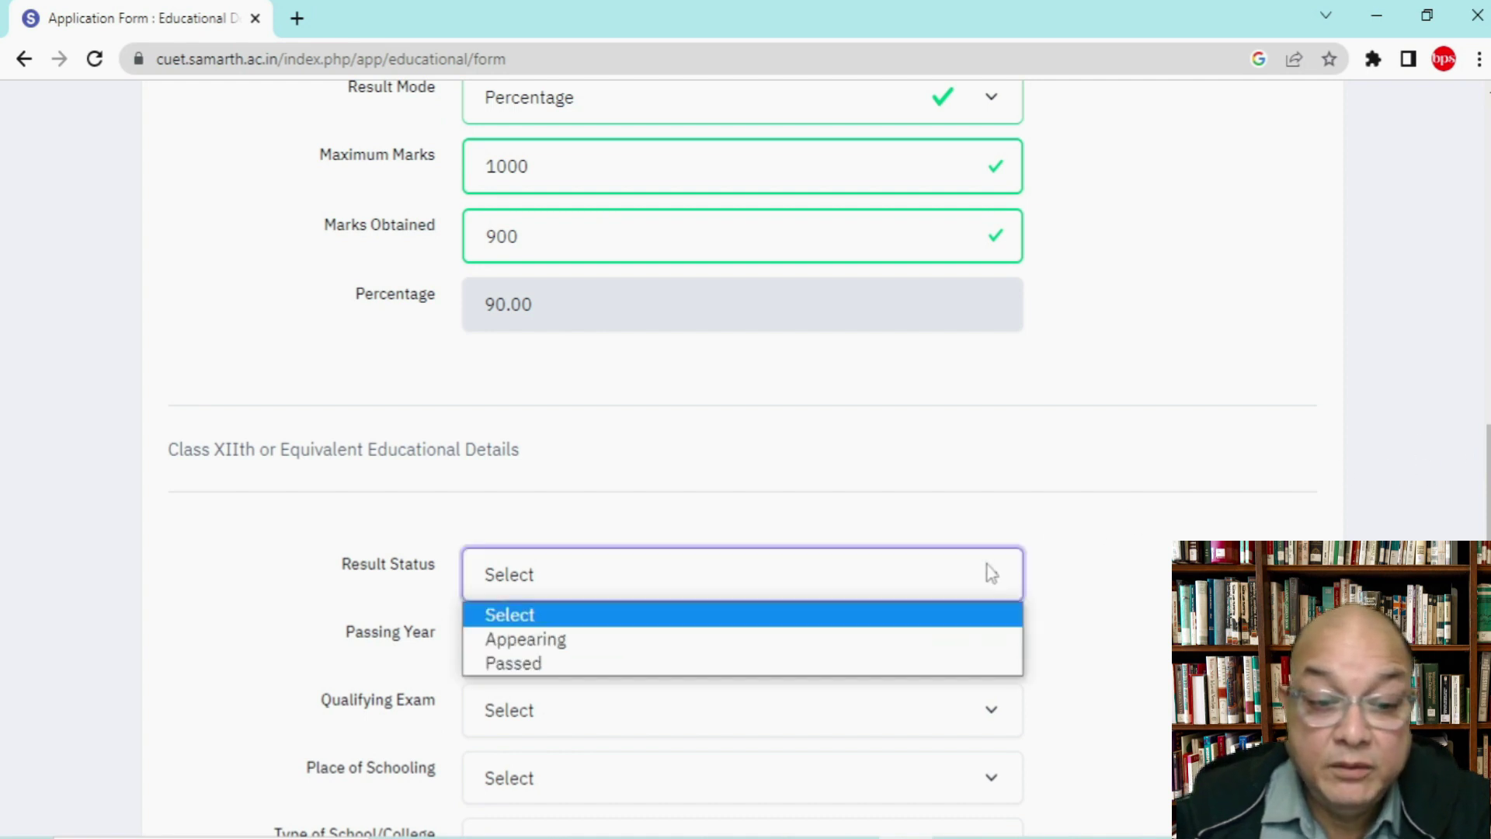
{"action": "left_click", "coordinate": [749, 638]}
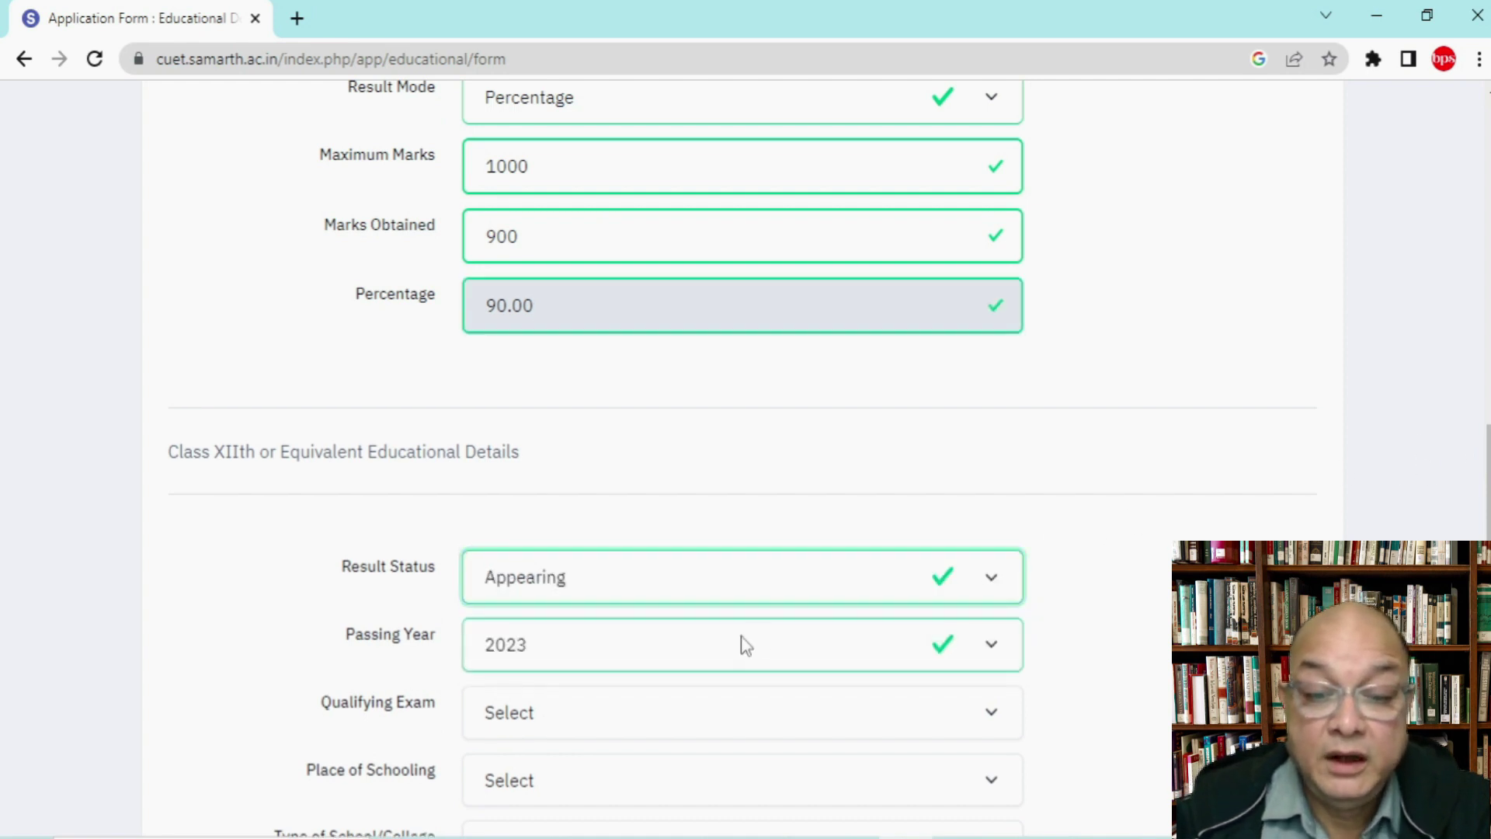
Step: Set Class XIIth qualifying exam to 12th or Equivalent, Urban, Private Unaided school
{"action": "scroll", "coordinate": [1162, 590], "scroll_direction": "down", "scroll_amount": 2}
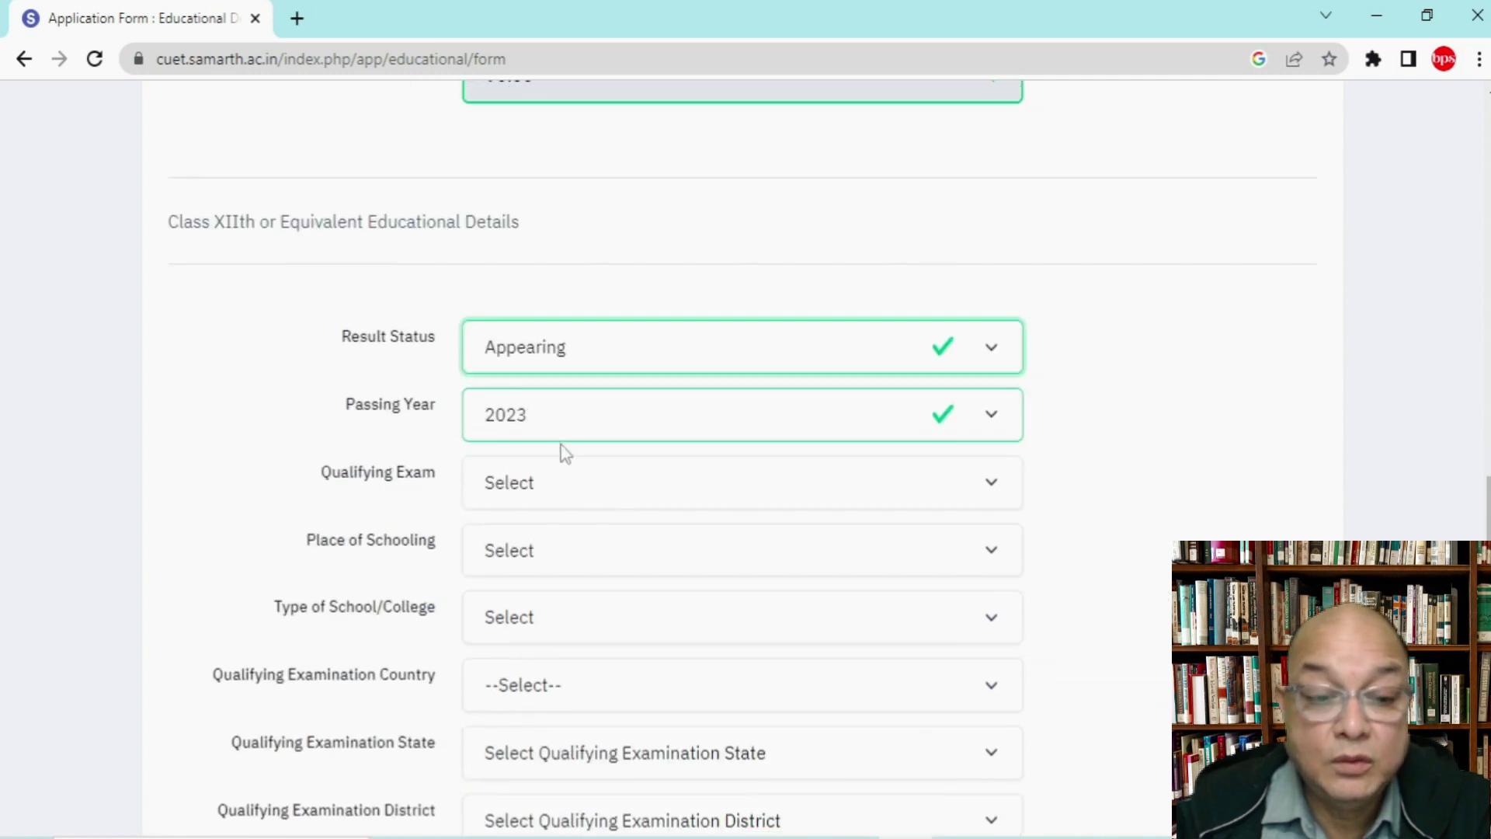
{"action": "left_click", "coordinate": [542, 484]}
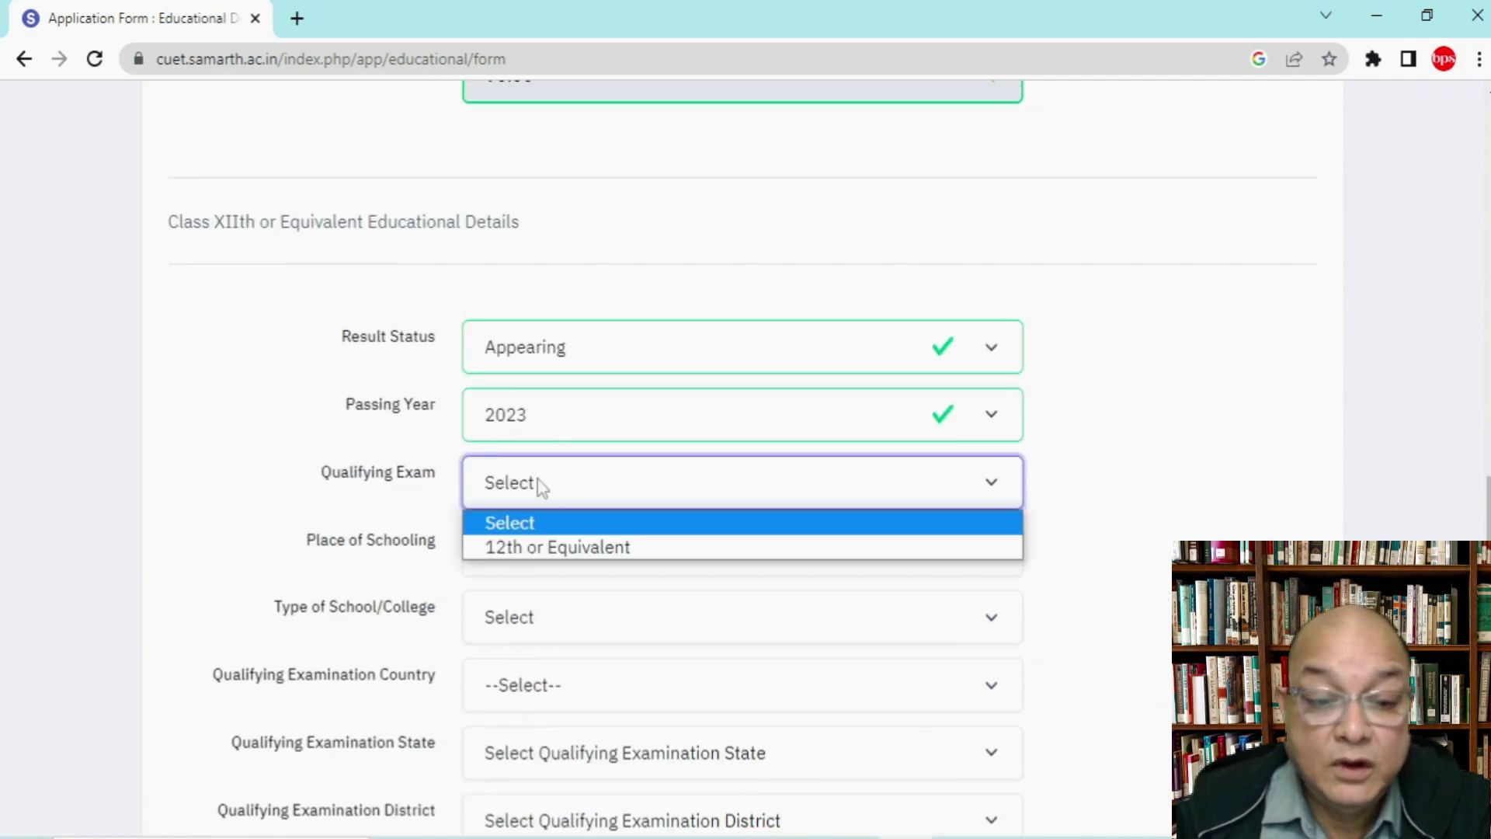
{"action": "left_click", "coordinate": [541, 547]}
{"action": "left_click", "coordinate": [542, 558]}
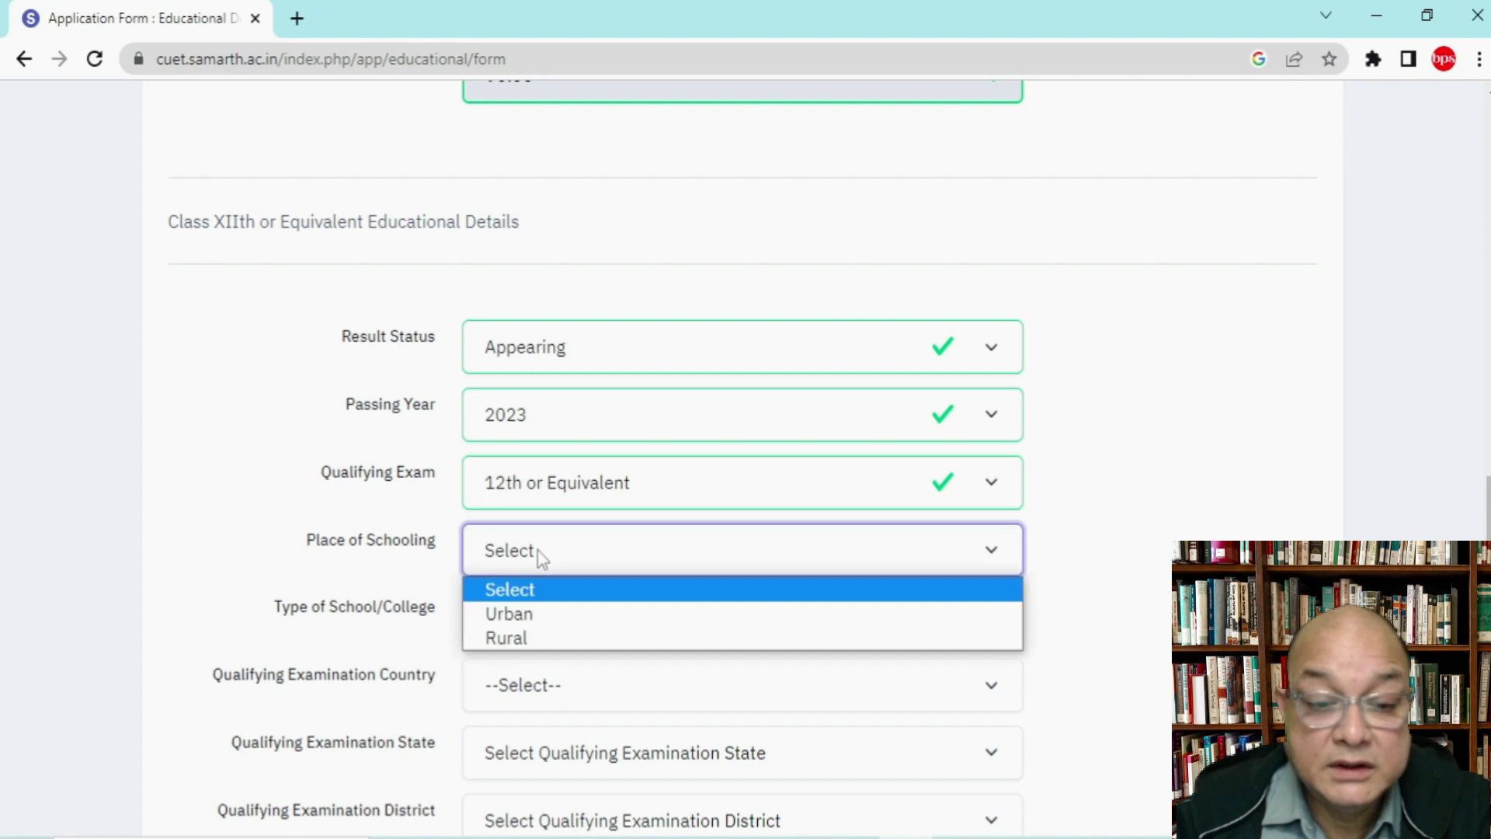
{"action": "left_click", "coordinate": [533, 614]}
{"action": "left_click", "coordinate": [535, 621]}
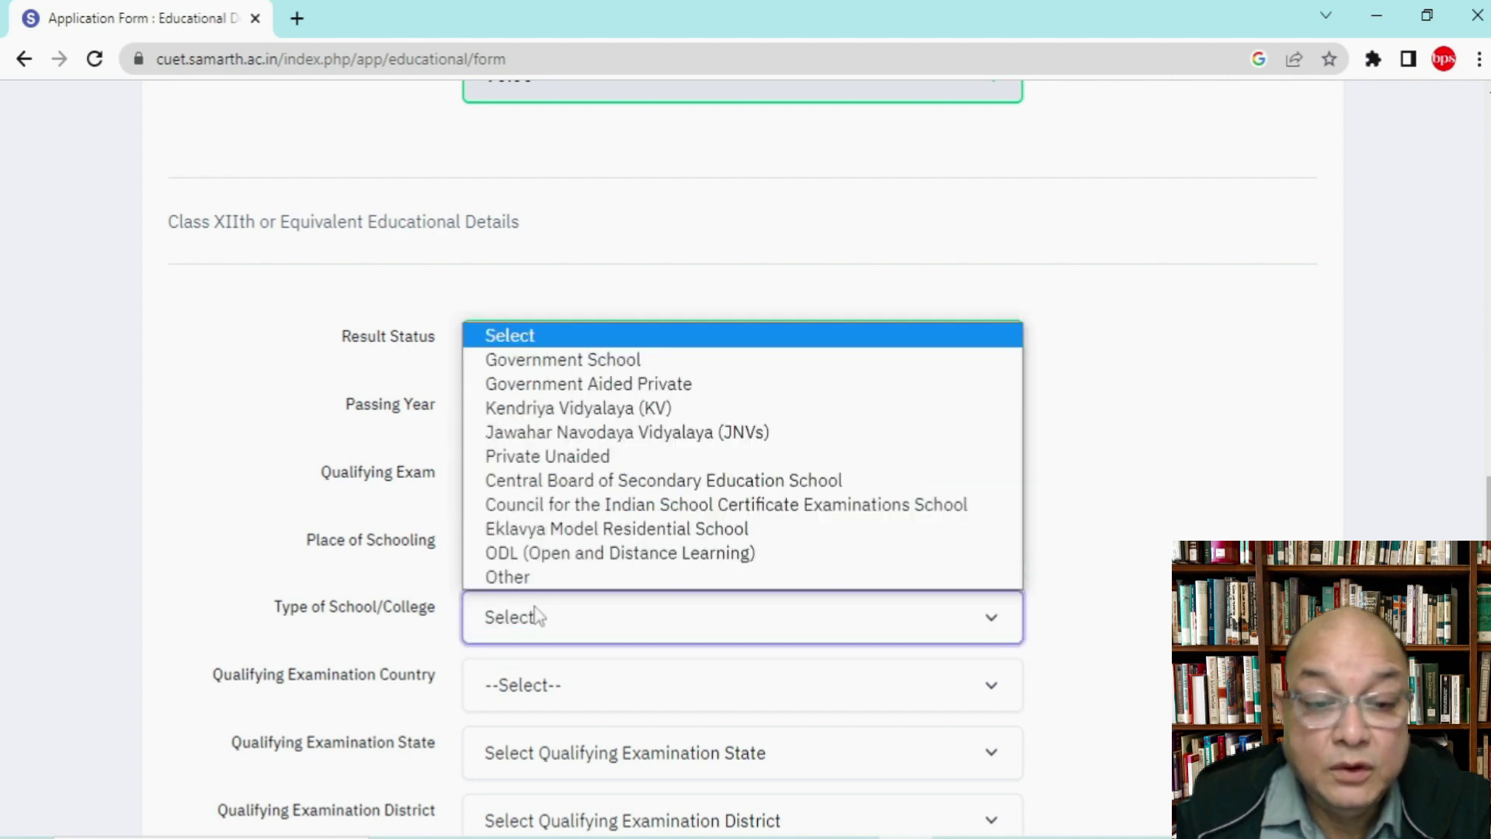
{"action": "left_click", "coordinate": [579, 460]}
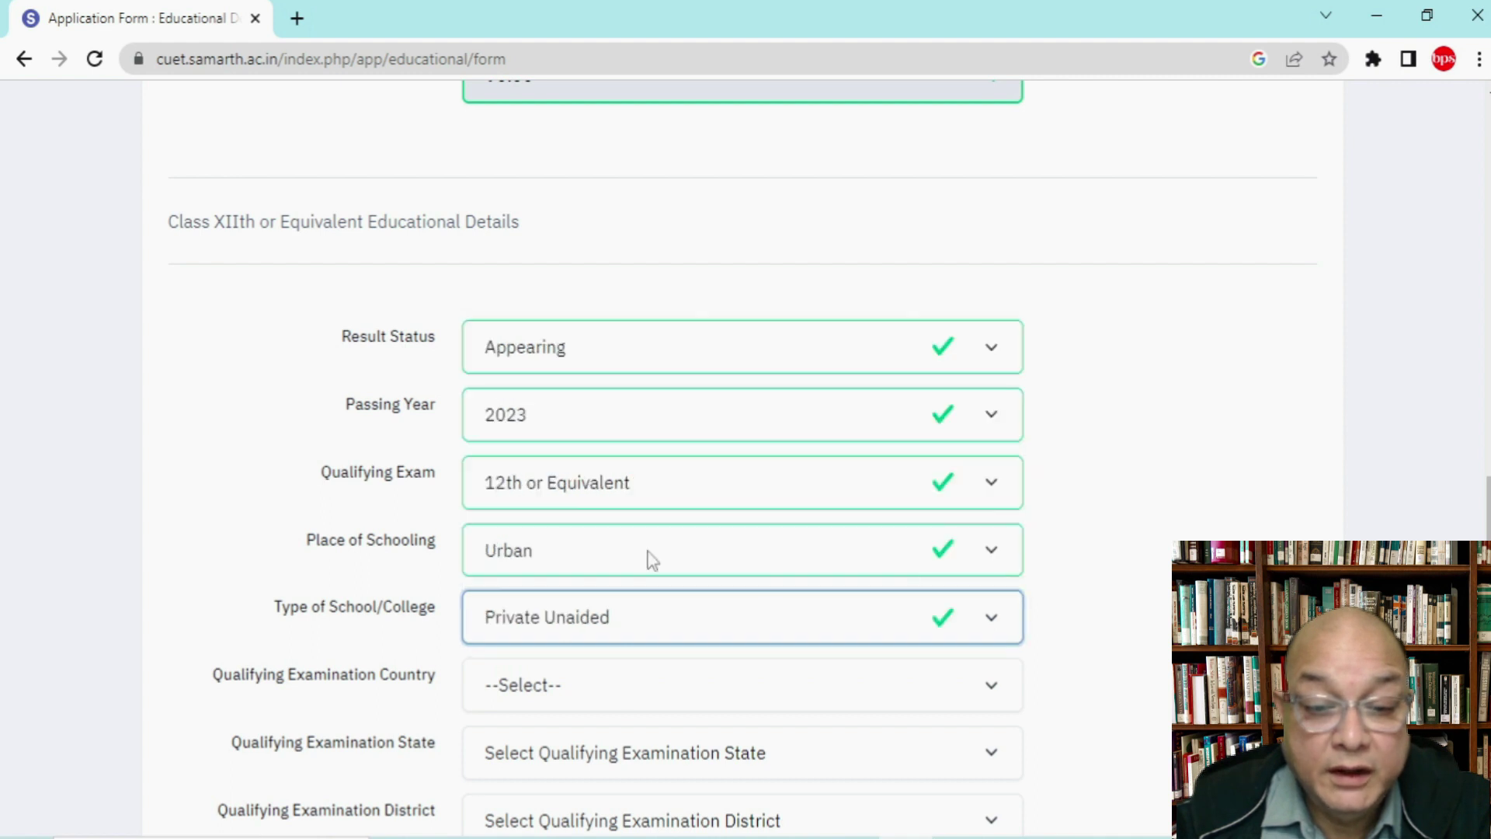
{"action": "scroll", "coordinate": [650, 559], "scroll_direction": "down", "scroll_amount": 1}
{"action": "scroll", "coordinate": [743, 459], "scroll_direction": "down", "scroll_amount": 5}
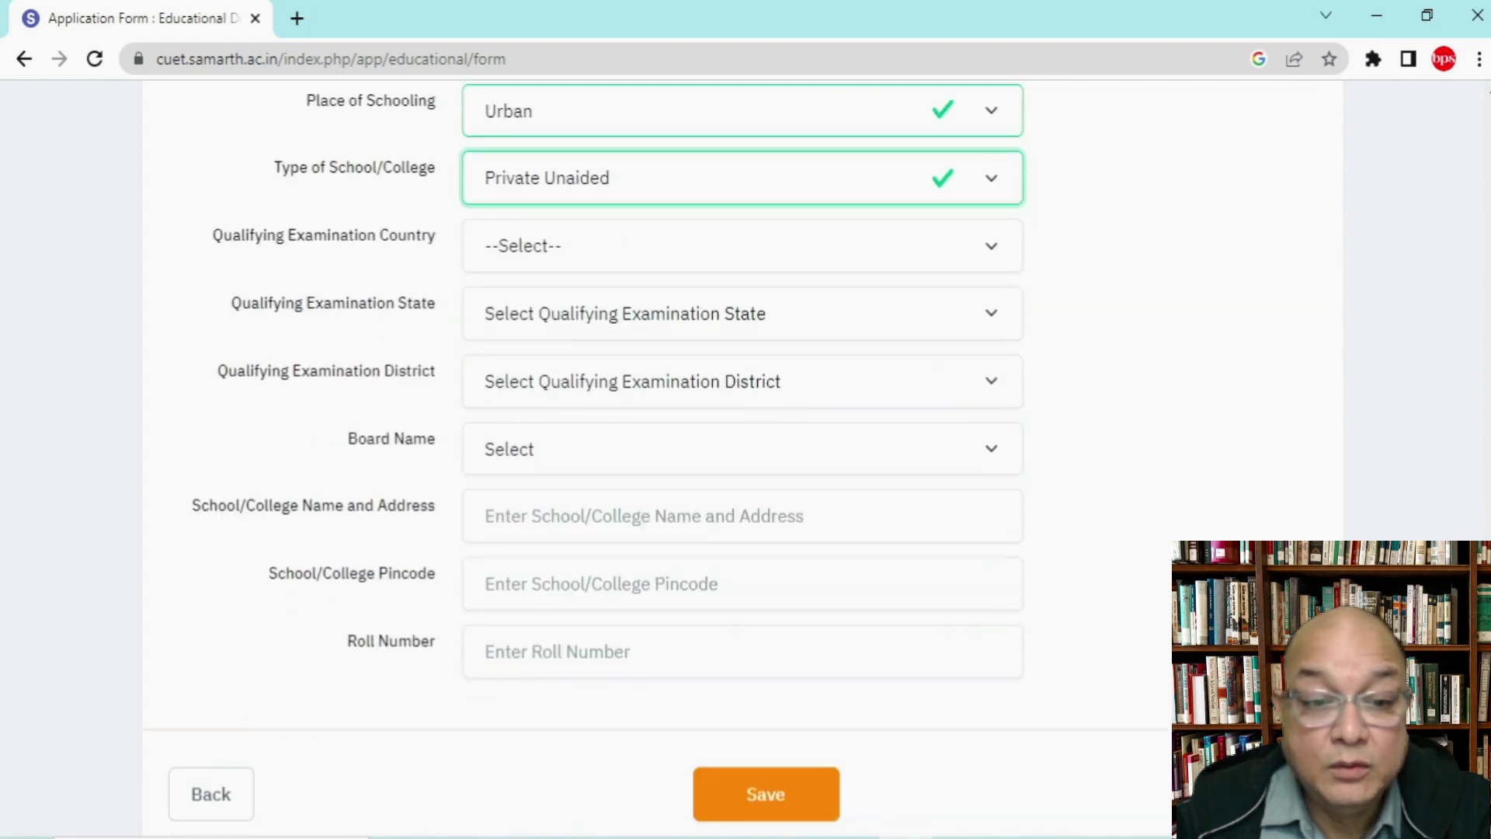
Step: Set the Class XIIth examination state to ASSAM and district to KAMRUP METRO
{"action": "left_click", "coordinate": [576, 263]}
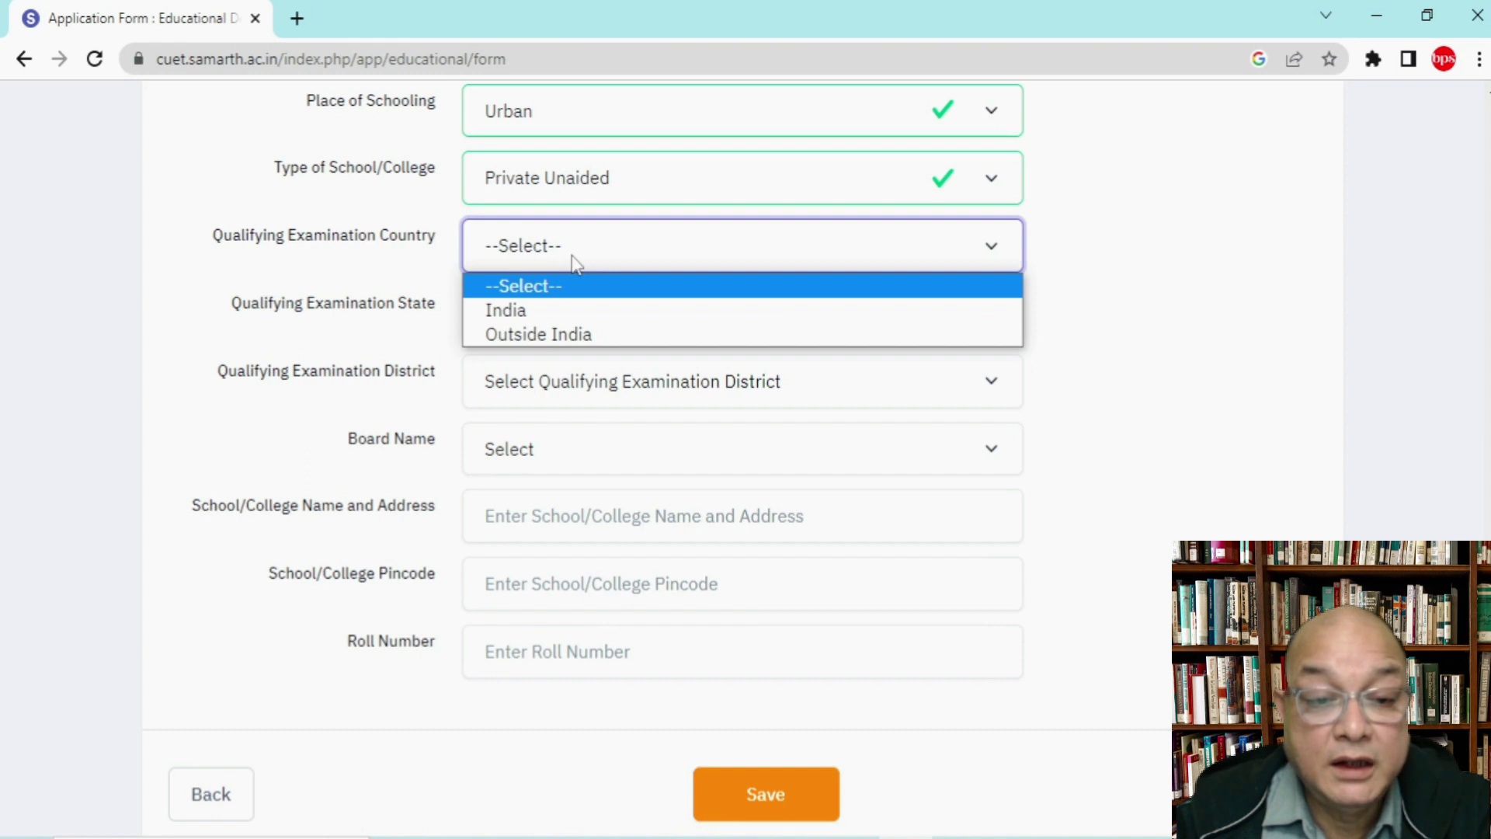
{"action": "left_click", "coordinate": [549, 310]}
{"action": "left_click", "coordinate": [550, 316]}
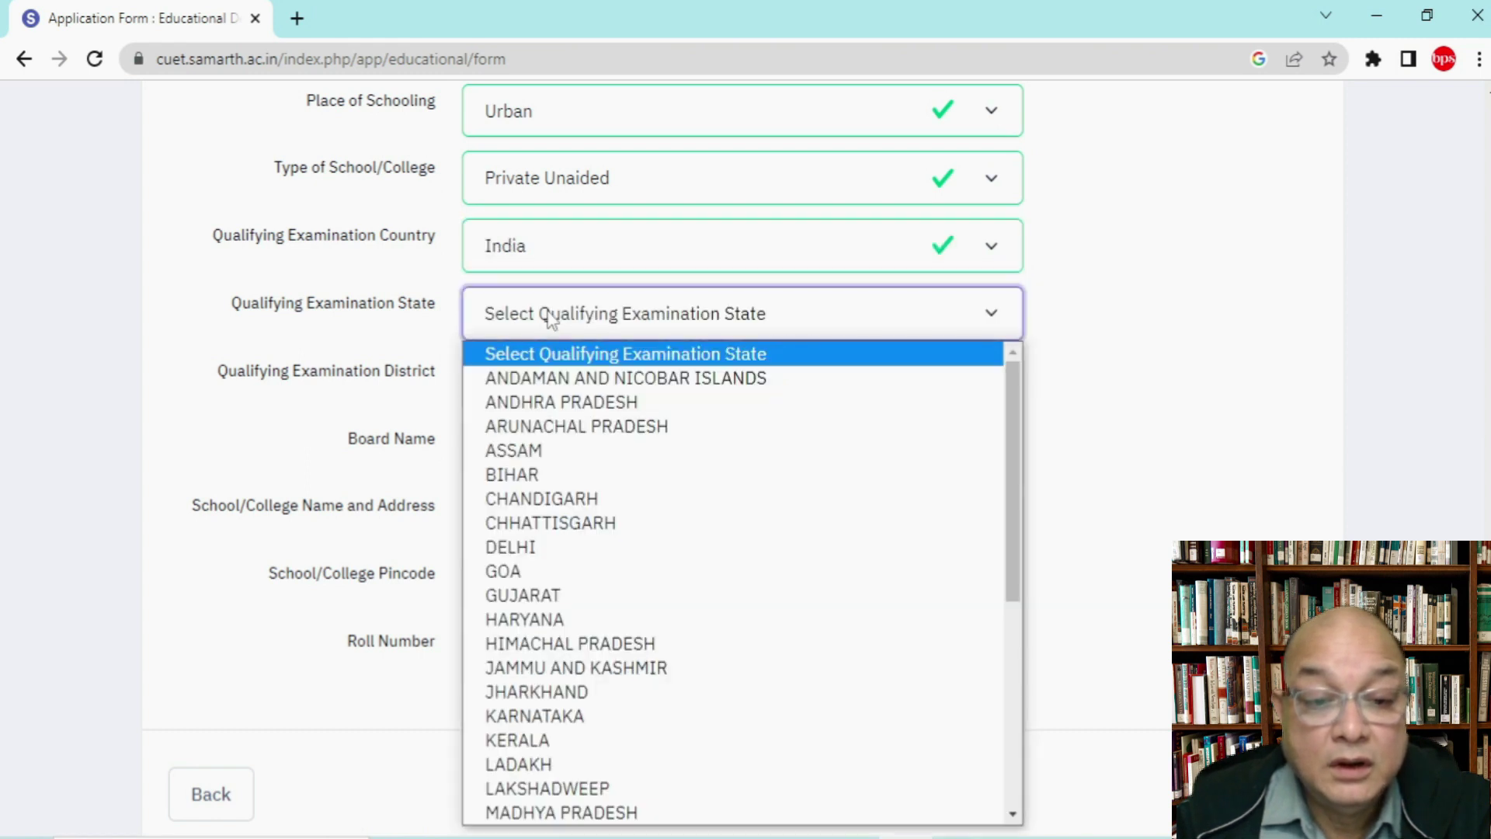
{"action": "left_click", "coordinate": [543, 449]}
{"action": "left_click", "coordinate": [534, 397]}
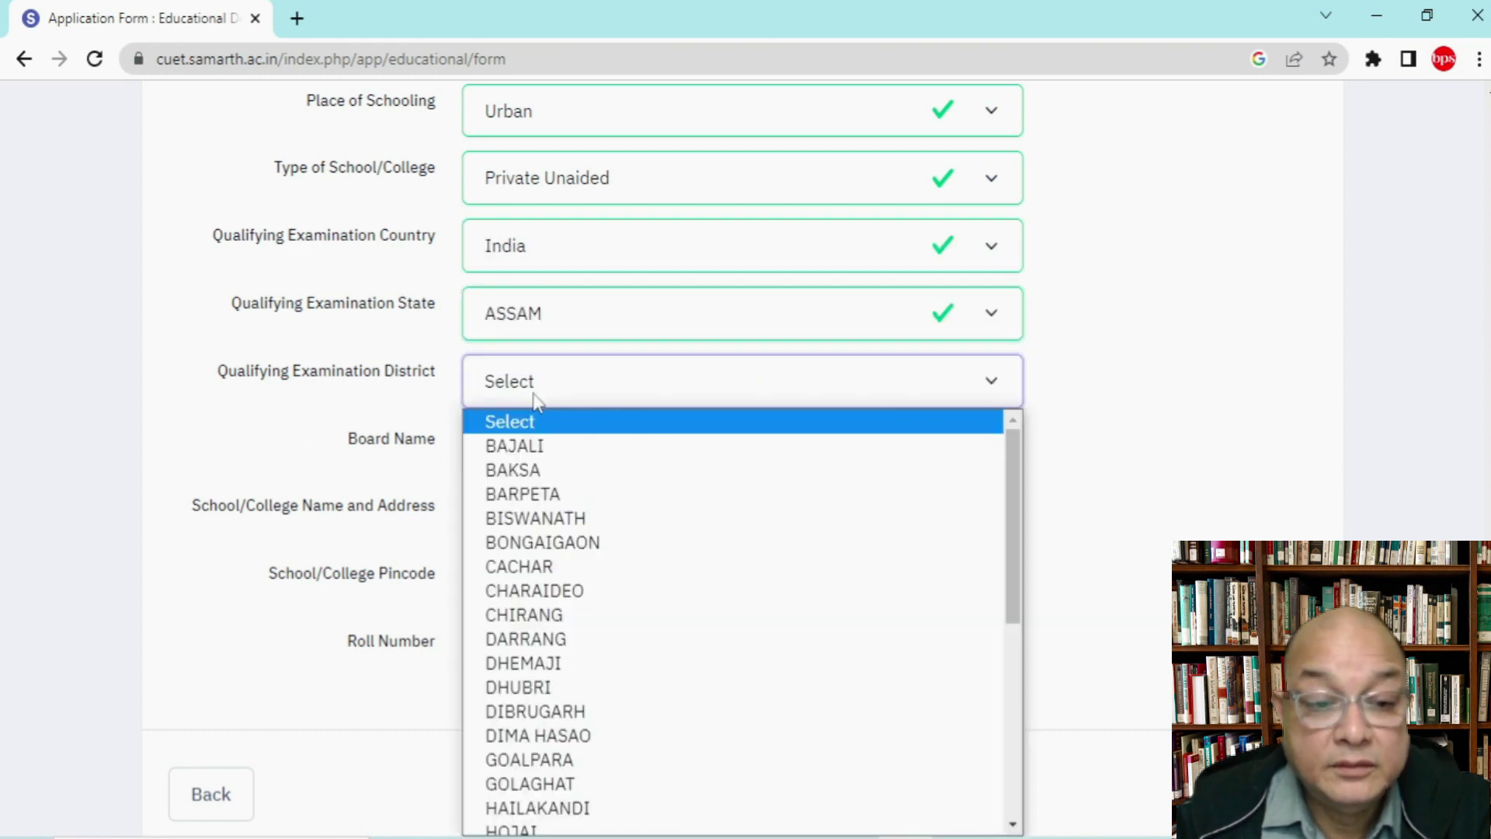
{"action": "scroll", "coordinate": [528, 544], "scroll_direction": "down", "scroll_amount": 6}
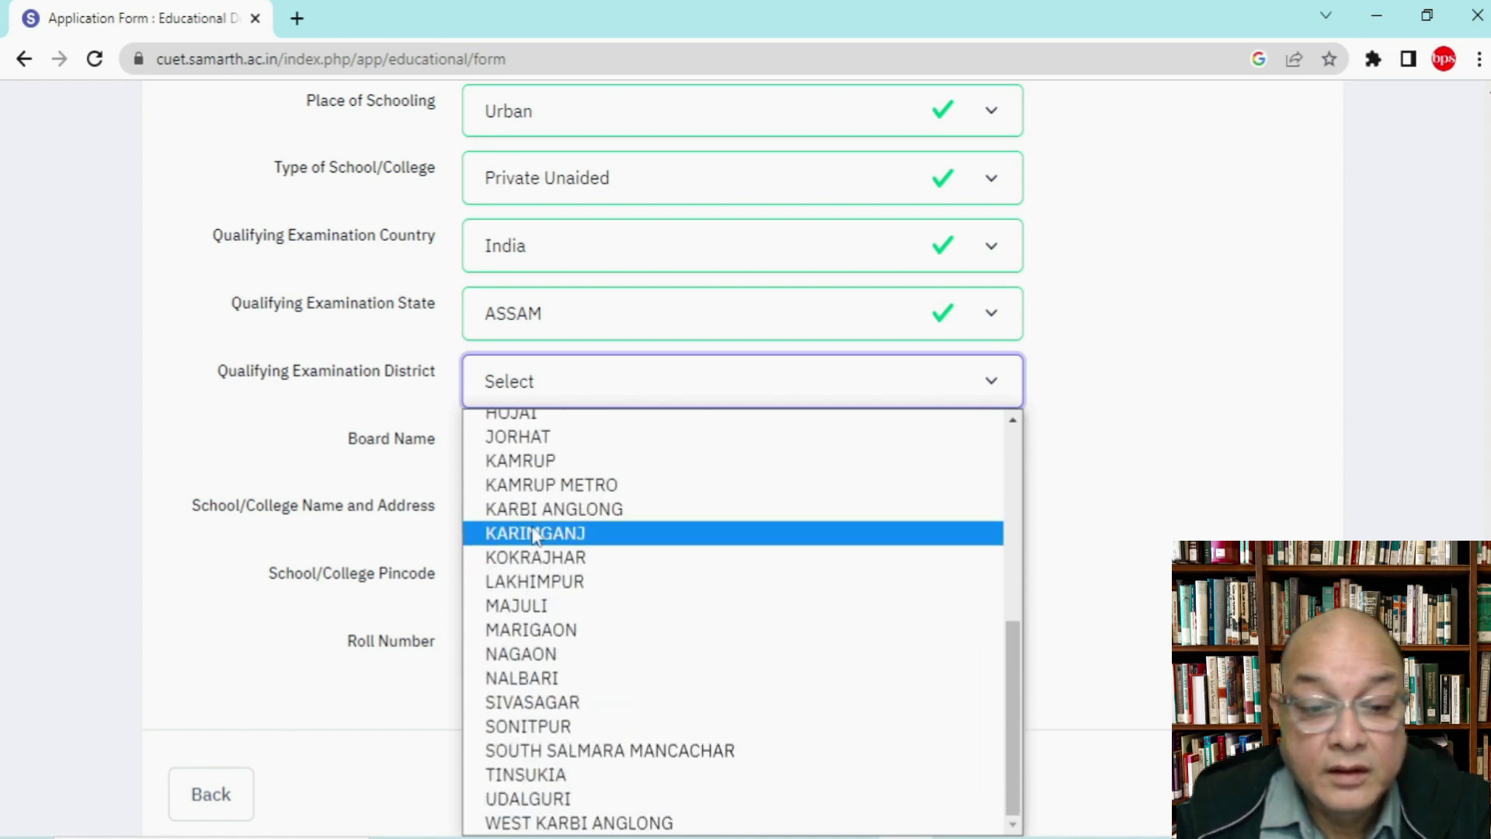
{"action": "left_click", "coordinate": [536, 485]}
Step: Choose Central Board of Secondary Education as the Class XIIth board
{"action": "left_click", "coordinate": [547, 462]}
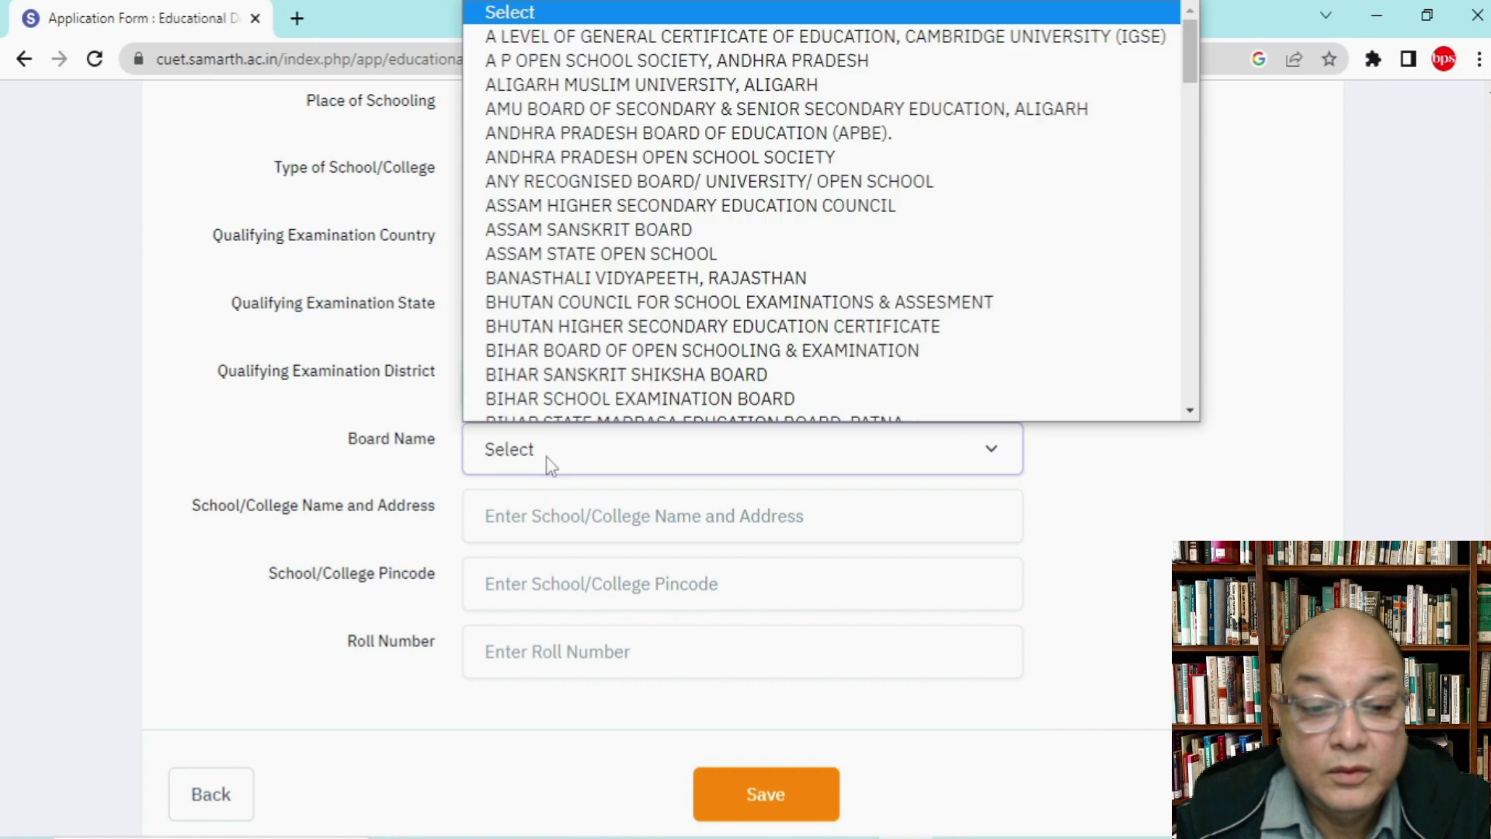
{"action": "key", "text": "c"}
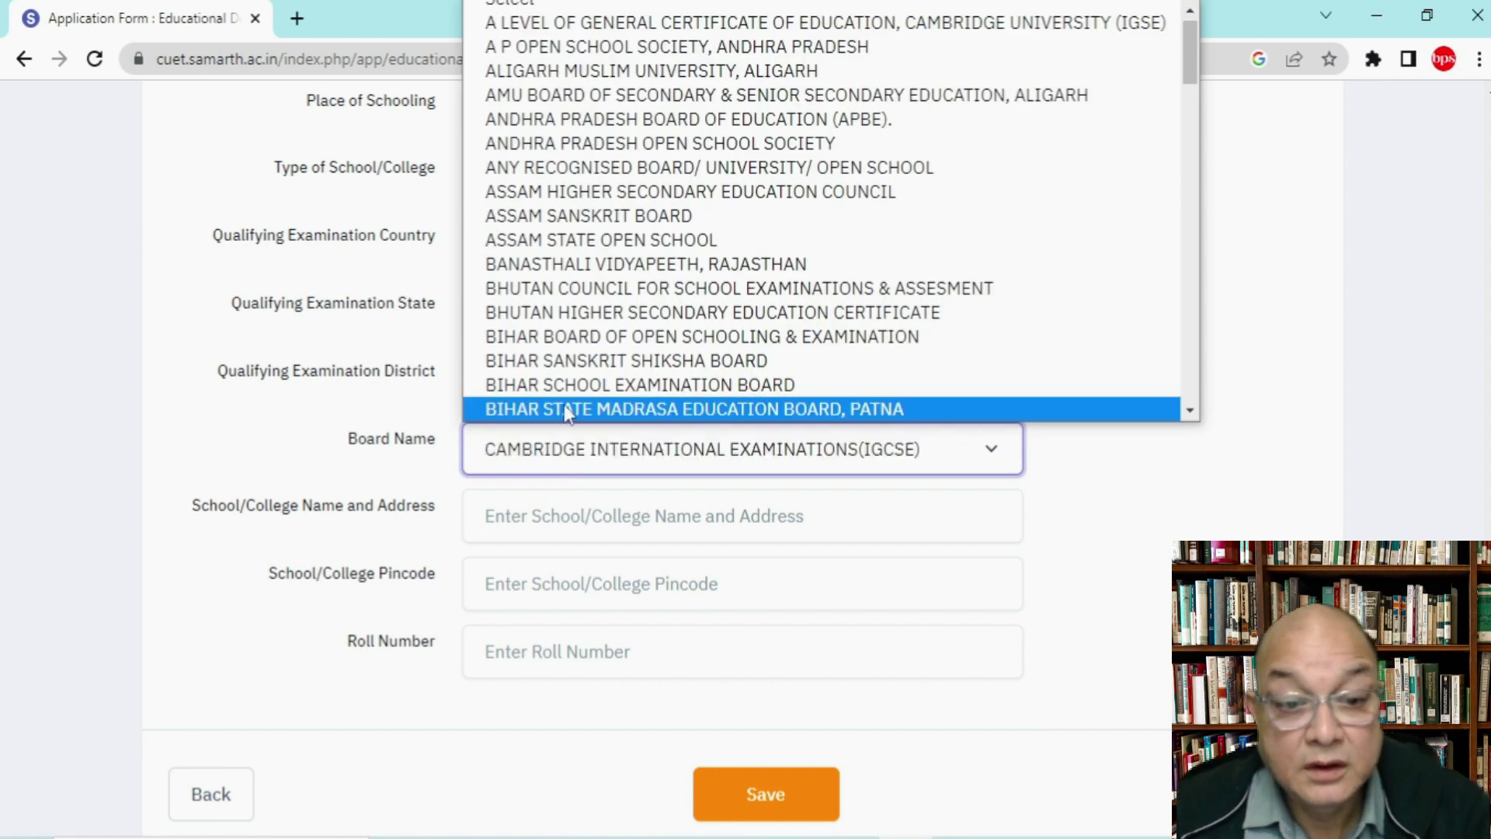
{"action": "scroll", "coordinate": [567, 413], "scroll_direction": "down", "scroll_amount": 3}
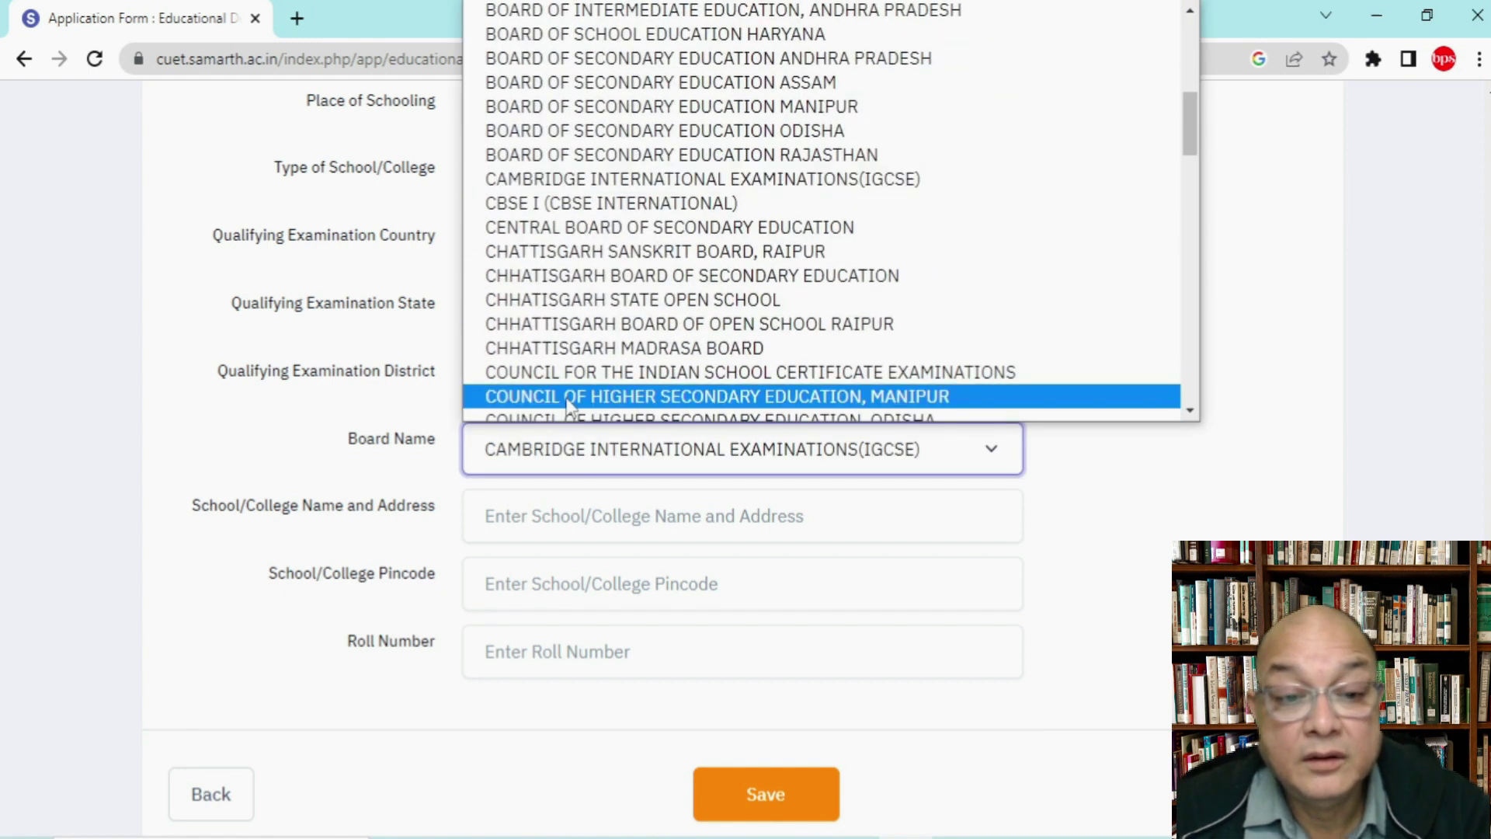
{"action": "left_click", "coordinate": [625, 227]}
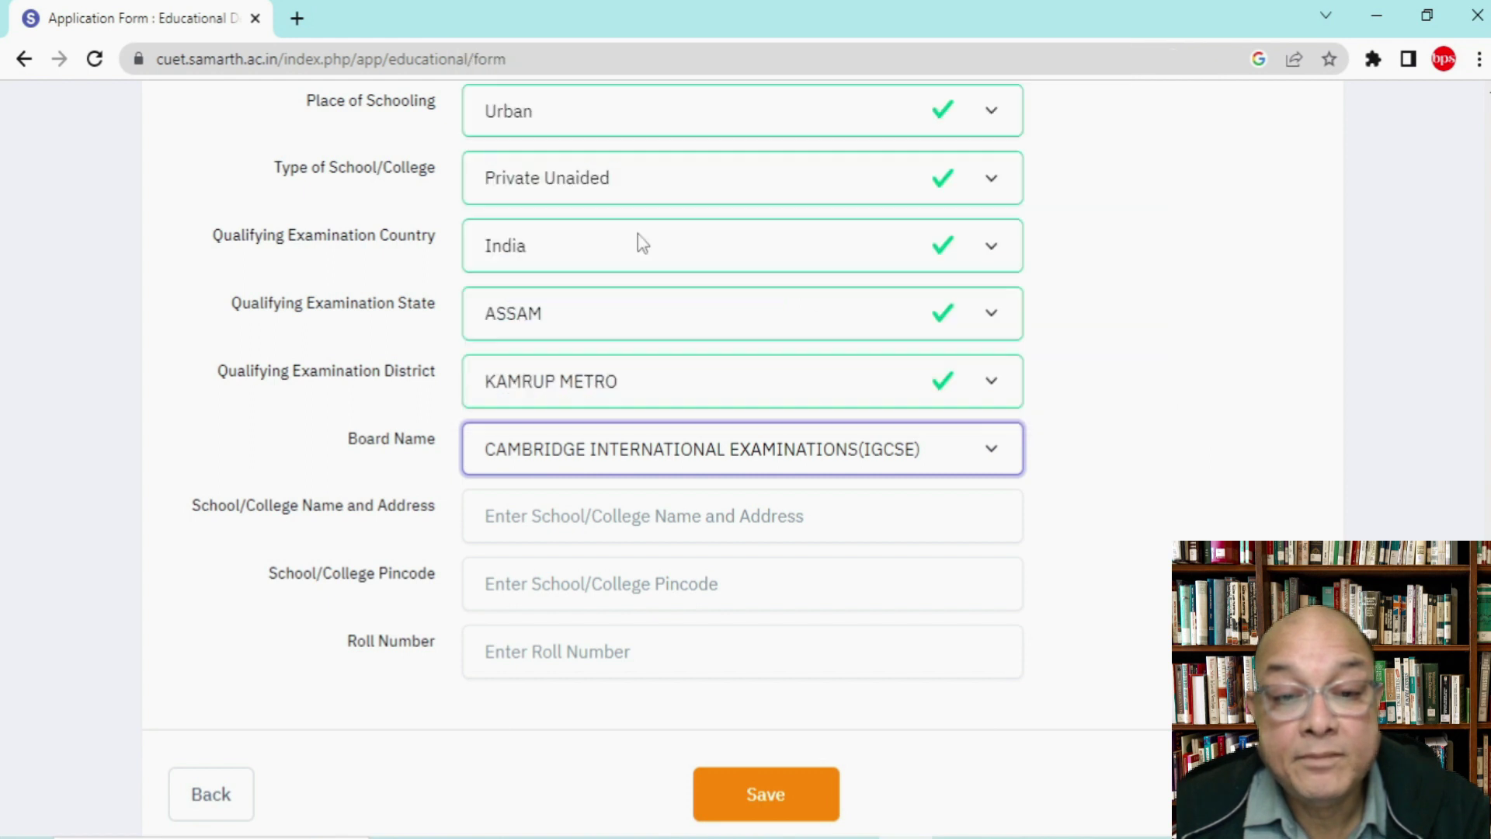
Step: Enter the school address, pincode 781022 and roll number, then save the educational details
{"action": "left_click", "coordinate": [549, 516]}
{"action": "type", "text": "XXXXXXXXXXXXXxx"}
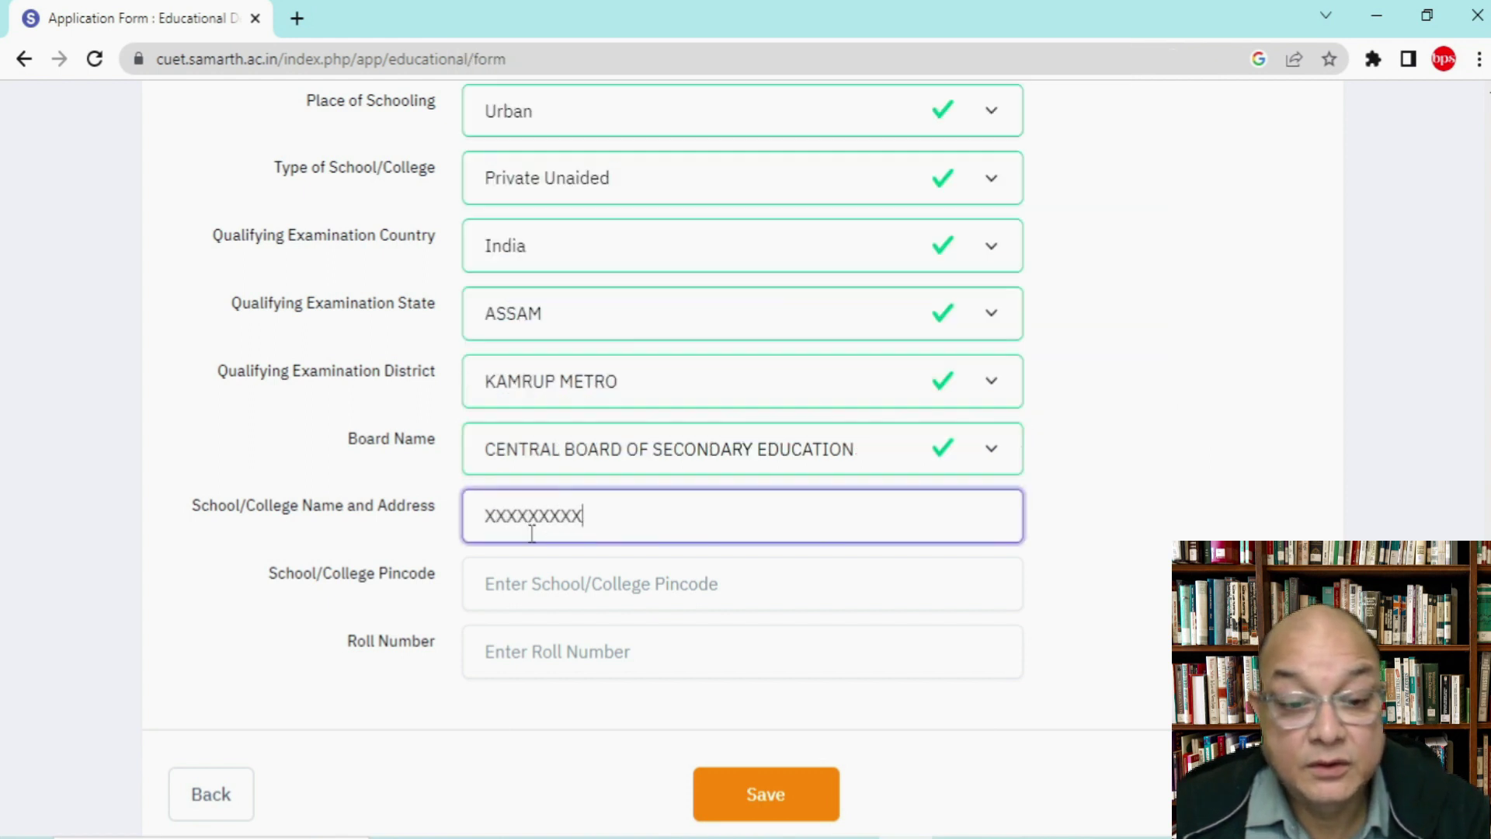
{"action": "left_click", "coordinate": [519, 586]}
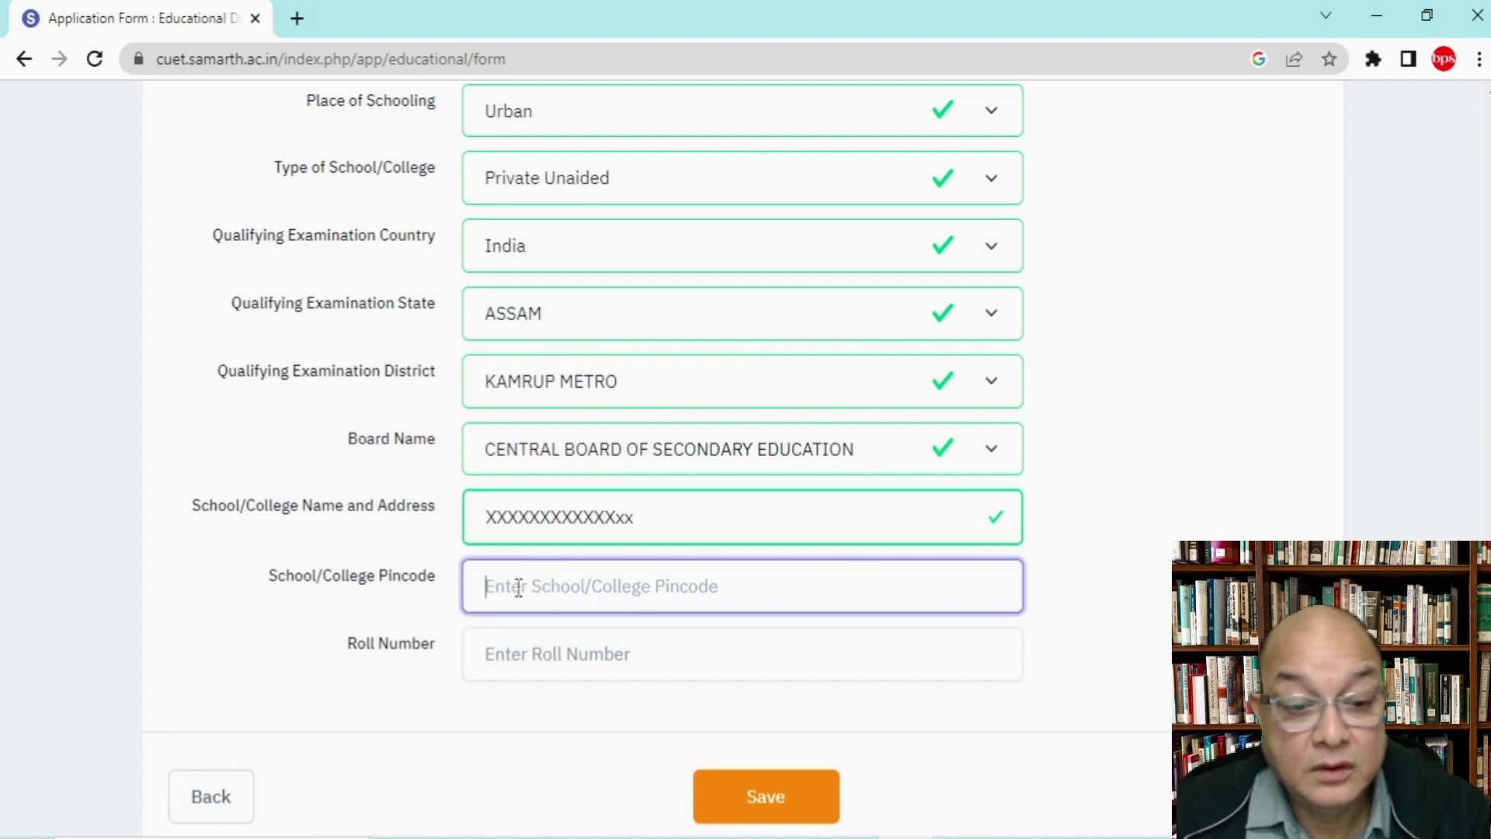
{"action": "type", "text": "78"}
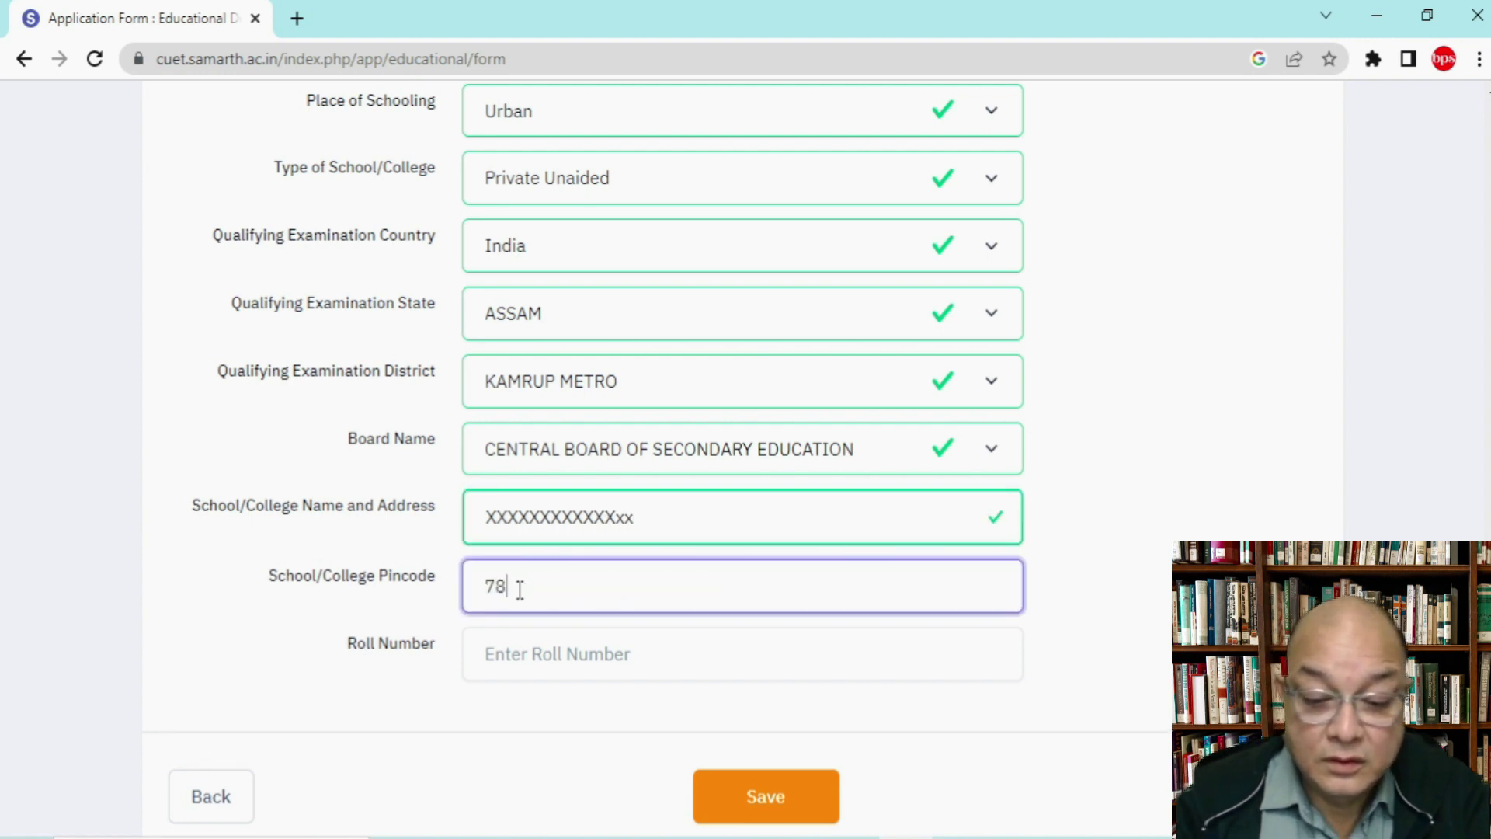
{"action": "type", "text": "1022"}
{"action": "left_click", "coordinate": [532, 656]}
{"action": "type", "text": "22"}
{"action": "scroll", "coordinate": [1162, 532], "scroll_direction": "down", "scroll_amount": 3}
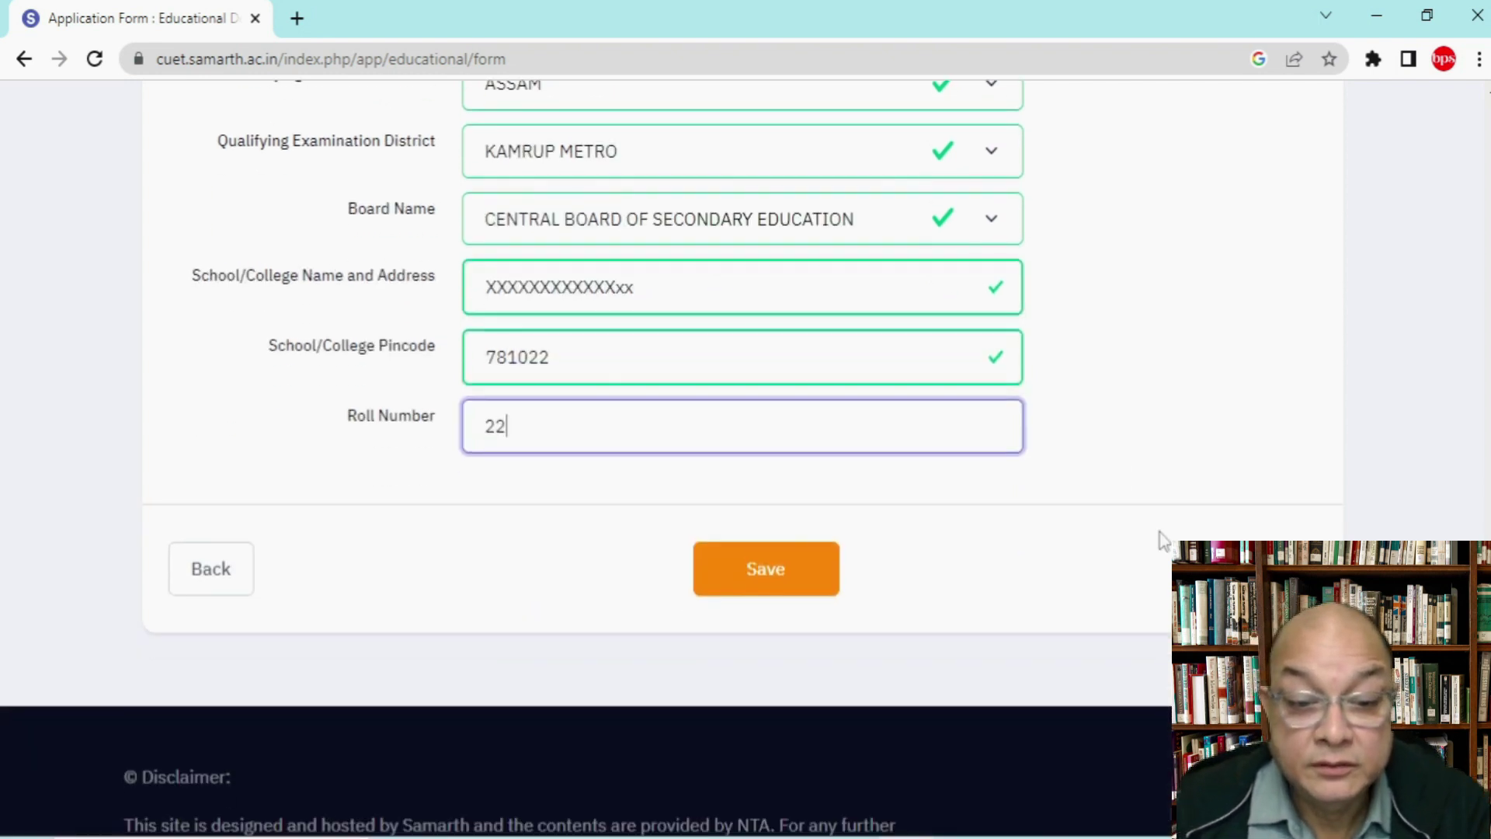
{"action": "left_click", "coordinate": [713, 597]}
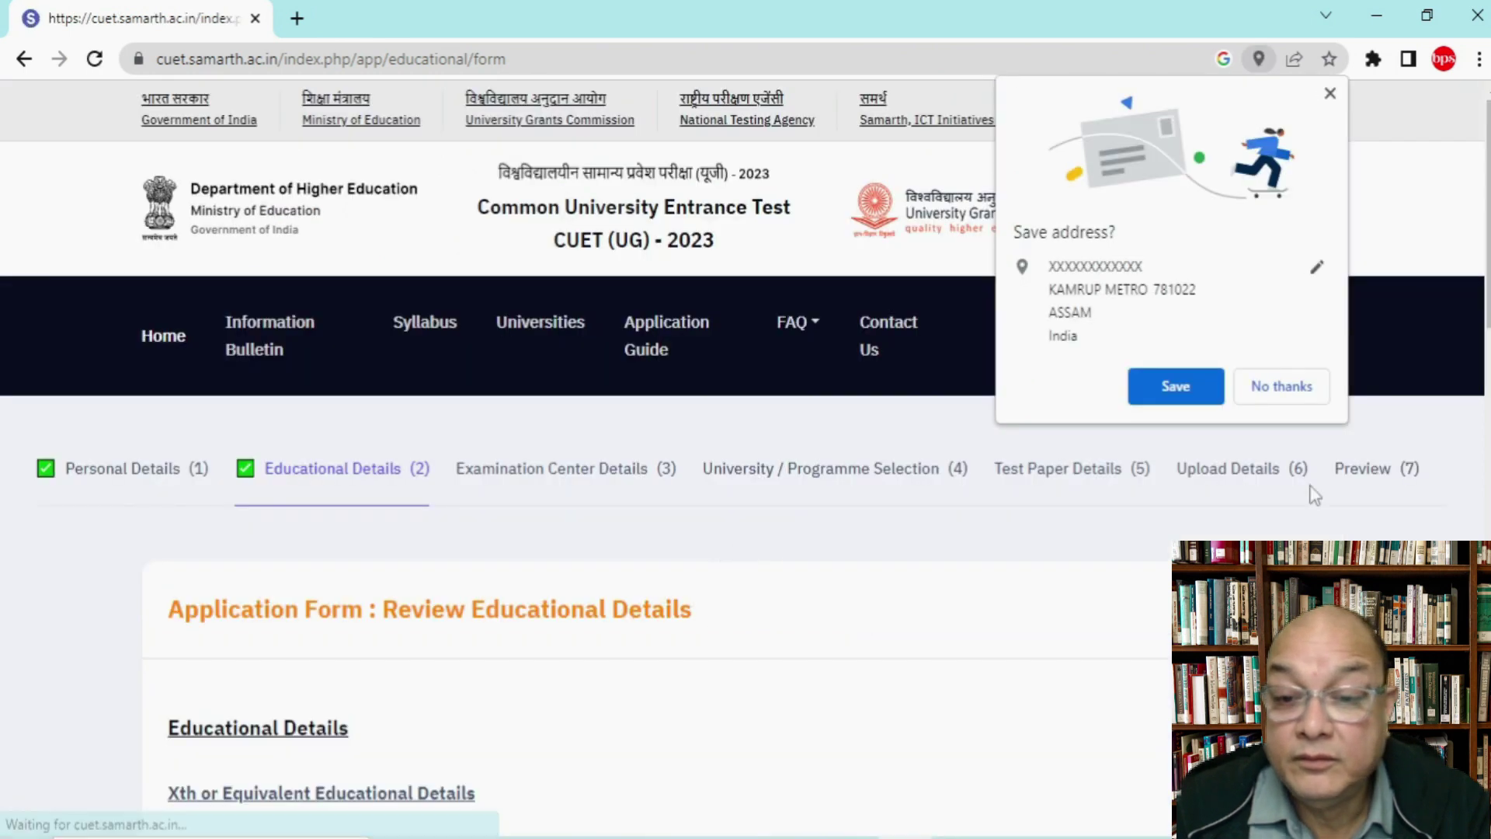
Step: Decline Chrome's save-address offer, review the educational details, and proceed to centre selection
{"action": "left_click", "coordinate": [1281, 386]}
{"action": "scroll", "coordinate": [1004, 574], "scroll_direction": "down", "scroll_amount": 6}
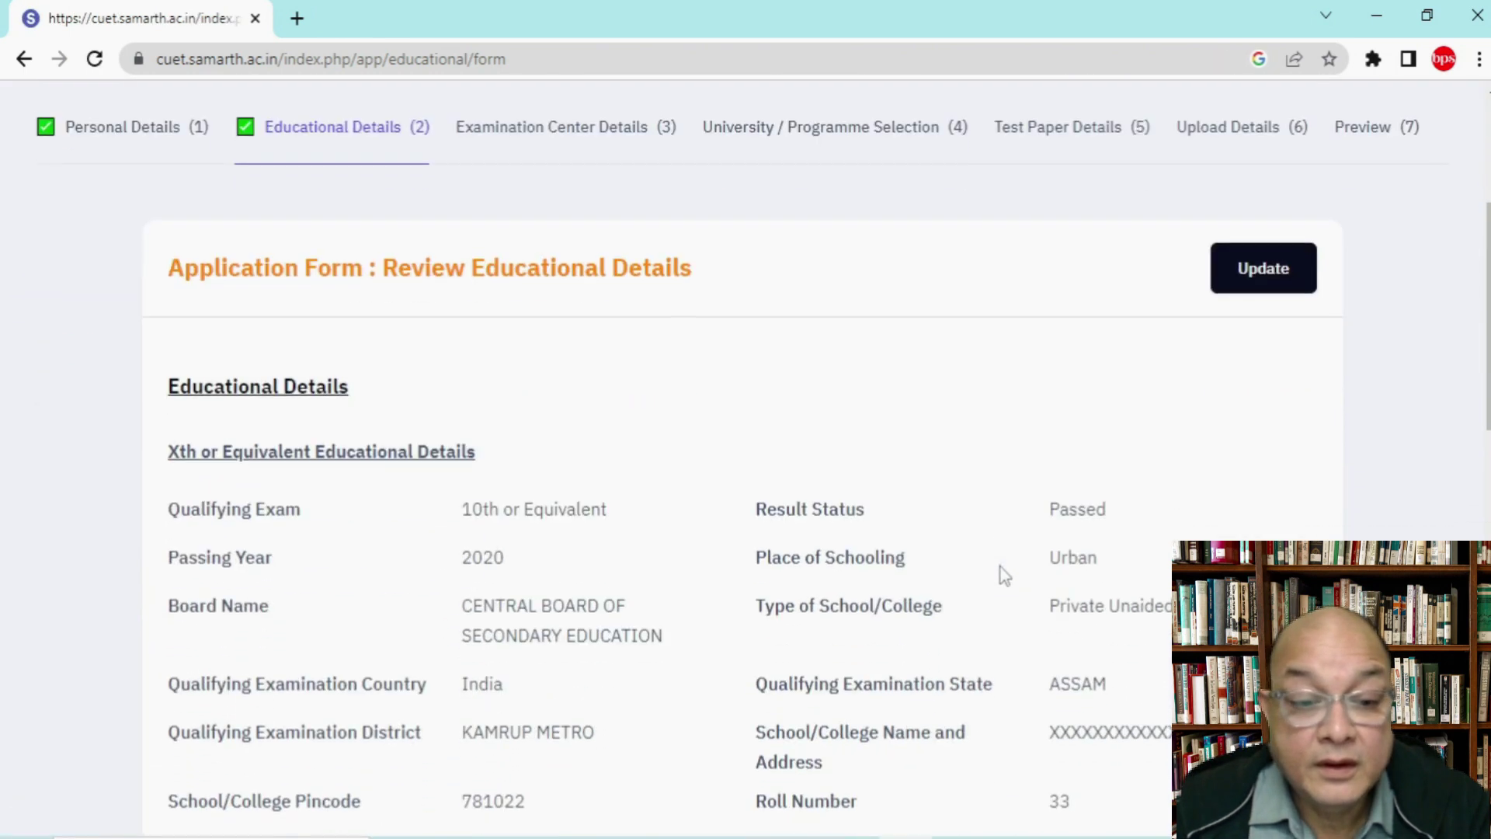
{"action": "scroll", "coordinate": [1004, 575], "scroll_direction": "down", "scroll_amount": 12}
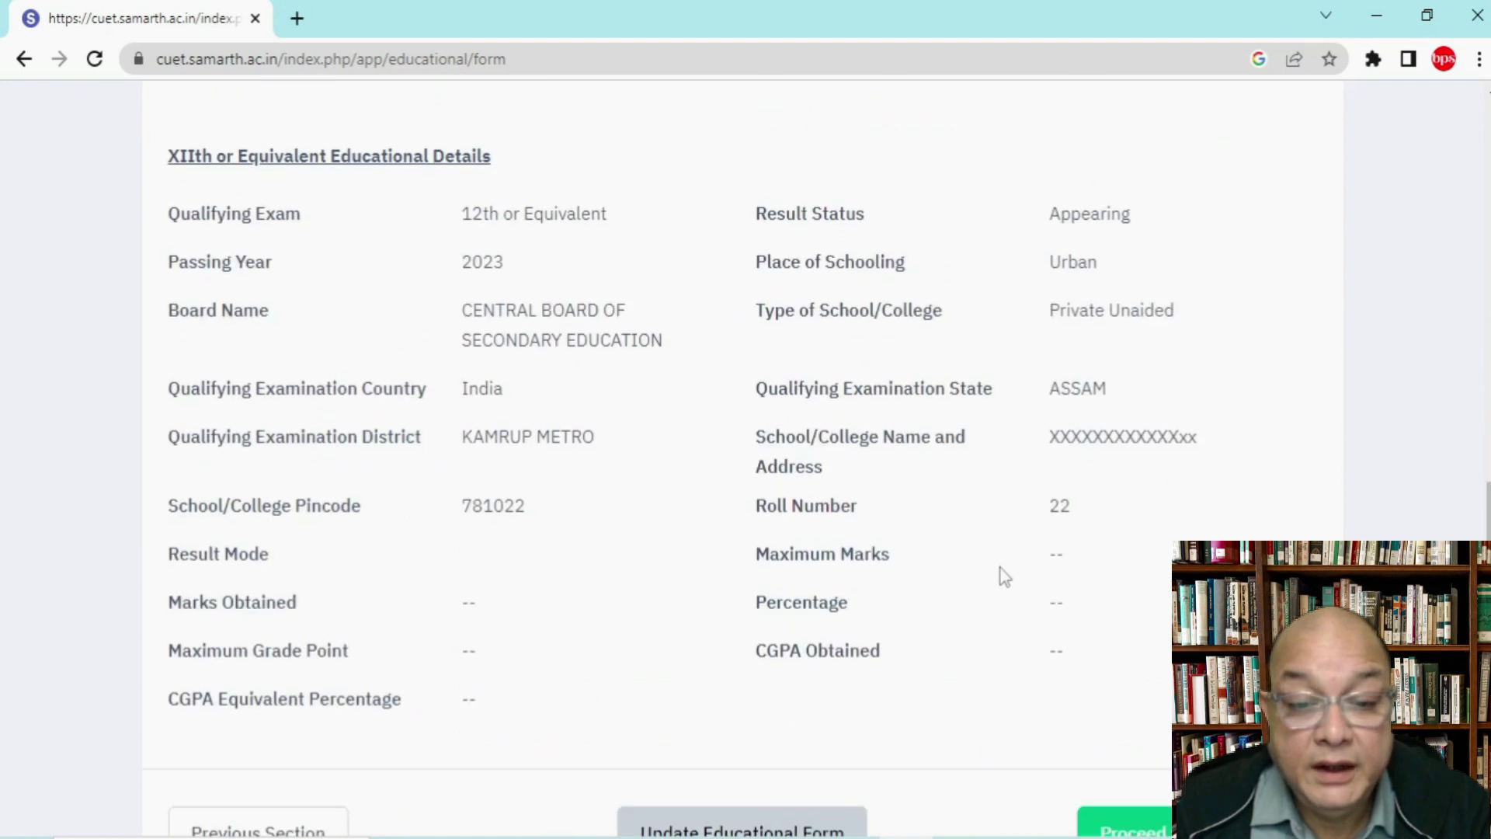
{"action": "scroll", "coordinate": [1005, 575], "scroll_direction": "down", "scroll_amount": 1}
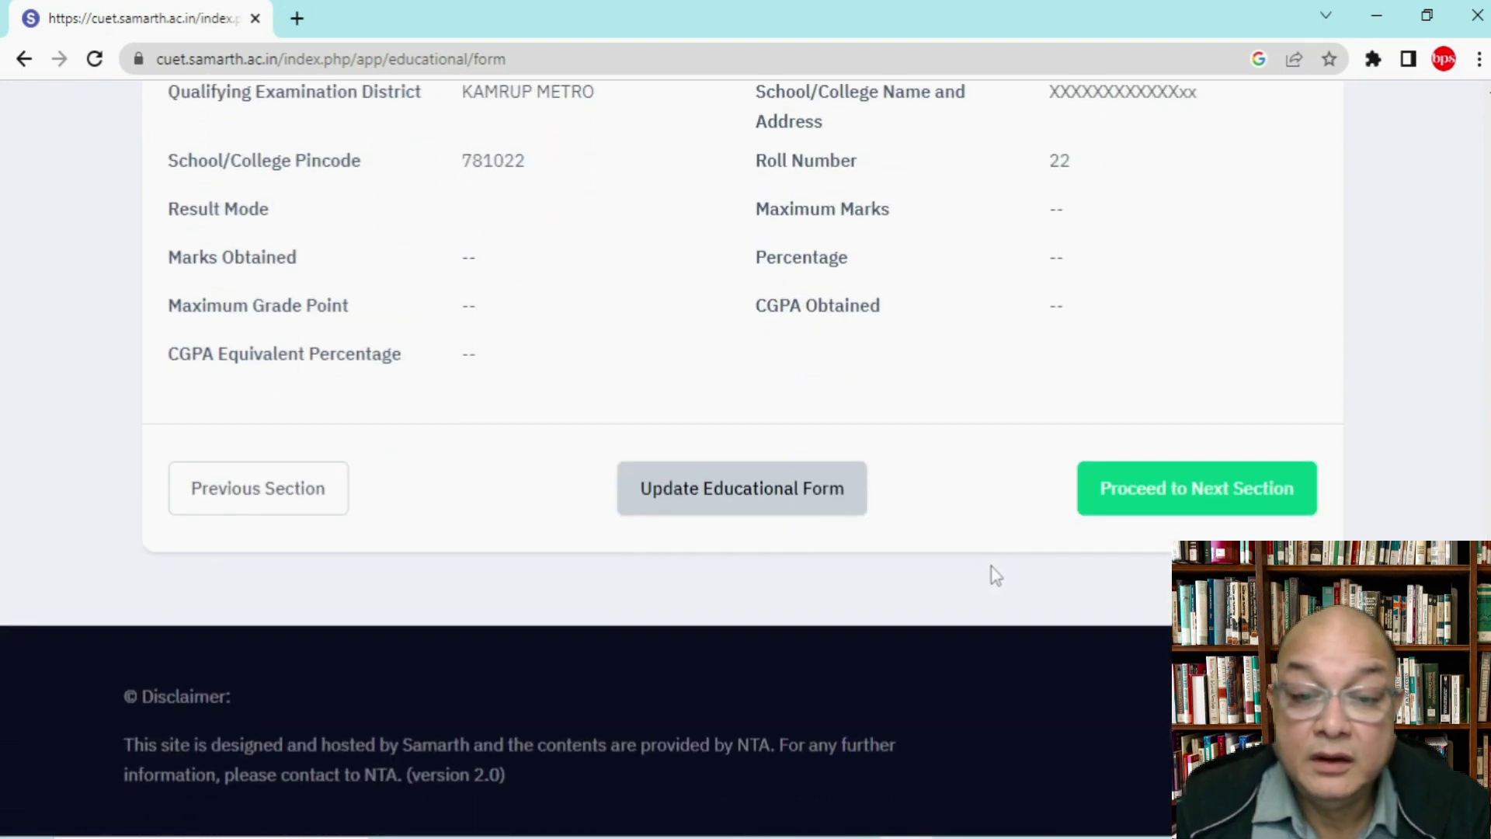
{"action": "scroll", "coordinate": [983, 429], "scroll_direction": "up", "scroll_amount": 4}
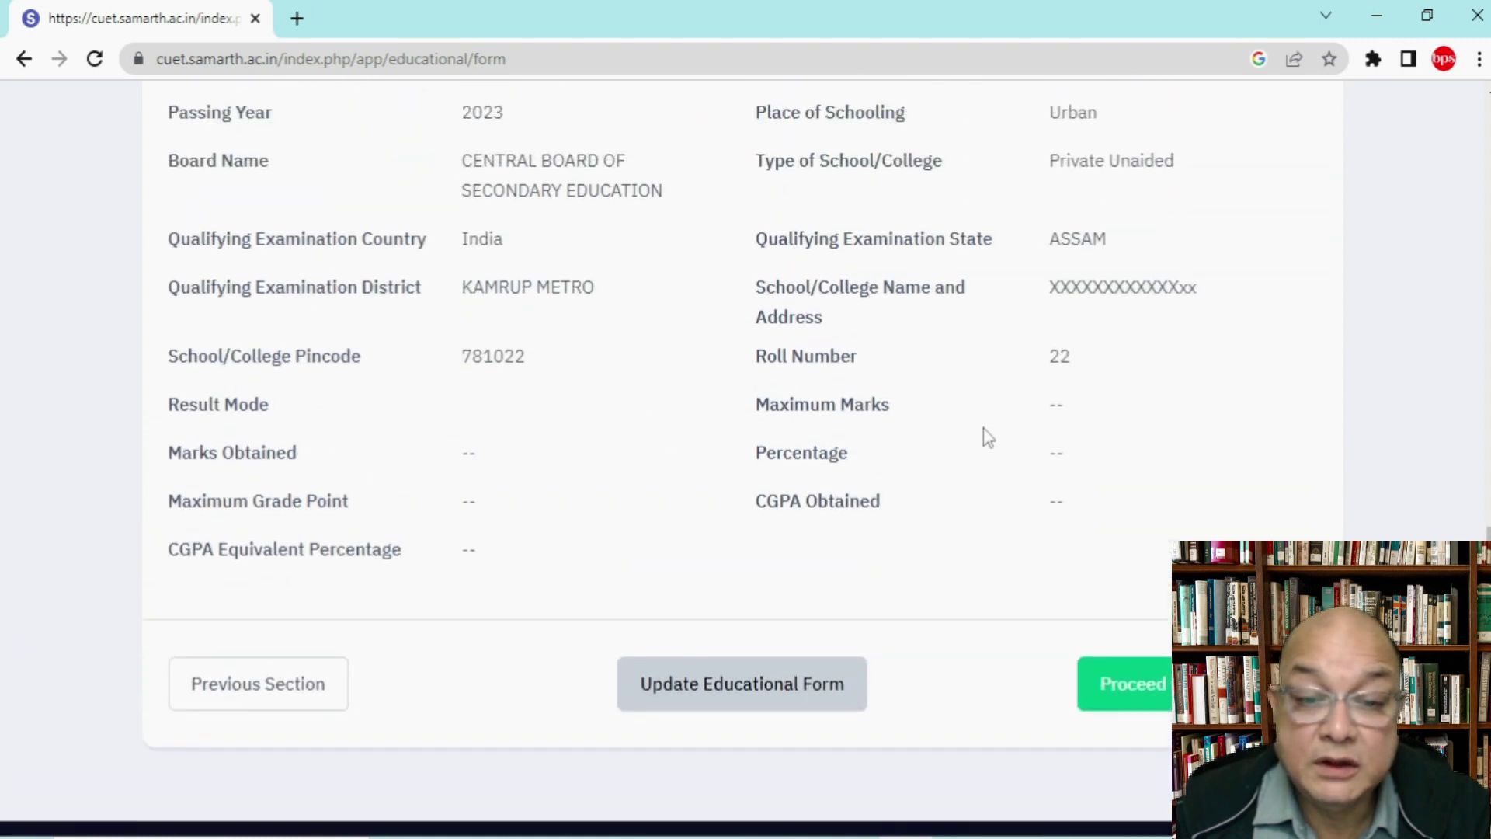
{"action": "scroll", "coordinate": [984, 435], "scroll_direction": "down", "scroll_amount": 3}
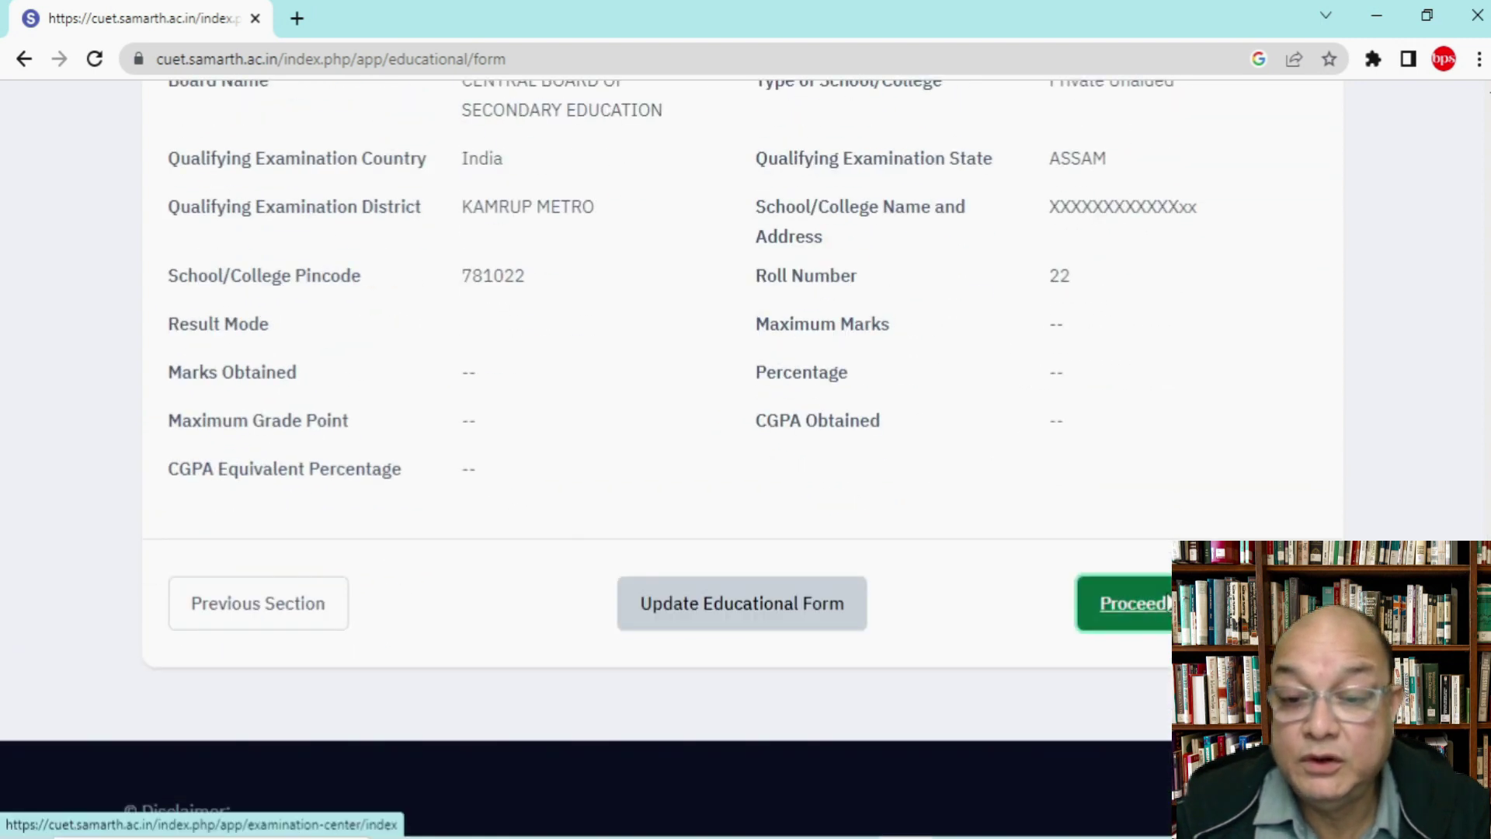
{"action": "left_click", "coordinate": [1164, 604]}
Step: Browse Preference 1 city lists for Arunachal Pradesh, Nagaland and West Bengal without choosing
{"action": "scroll", "coordinate": [1166, 605], "scroll_direction": "down", "scroll_amount": 3}
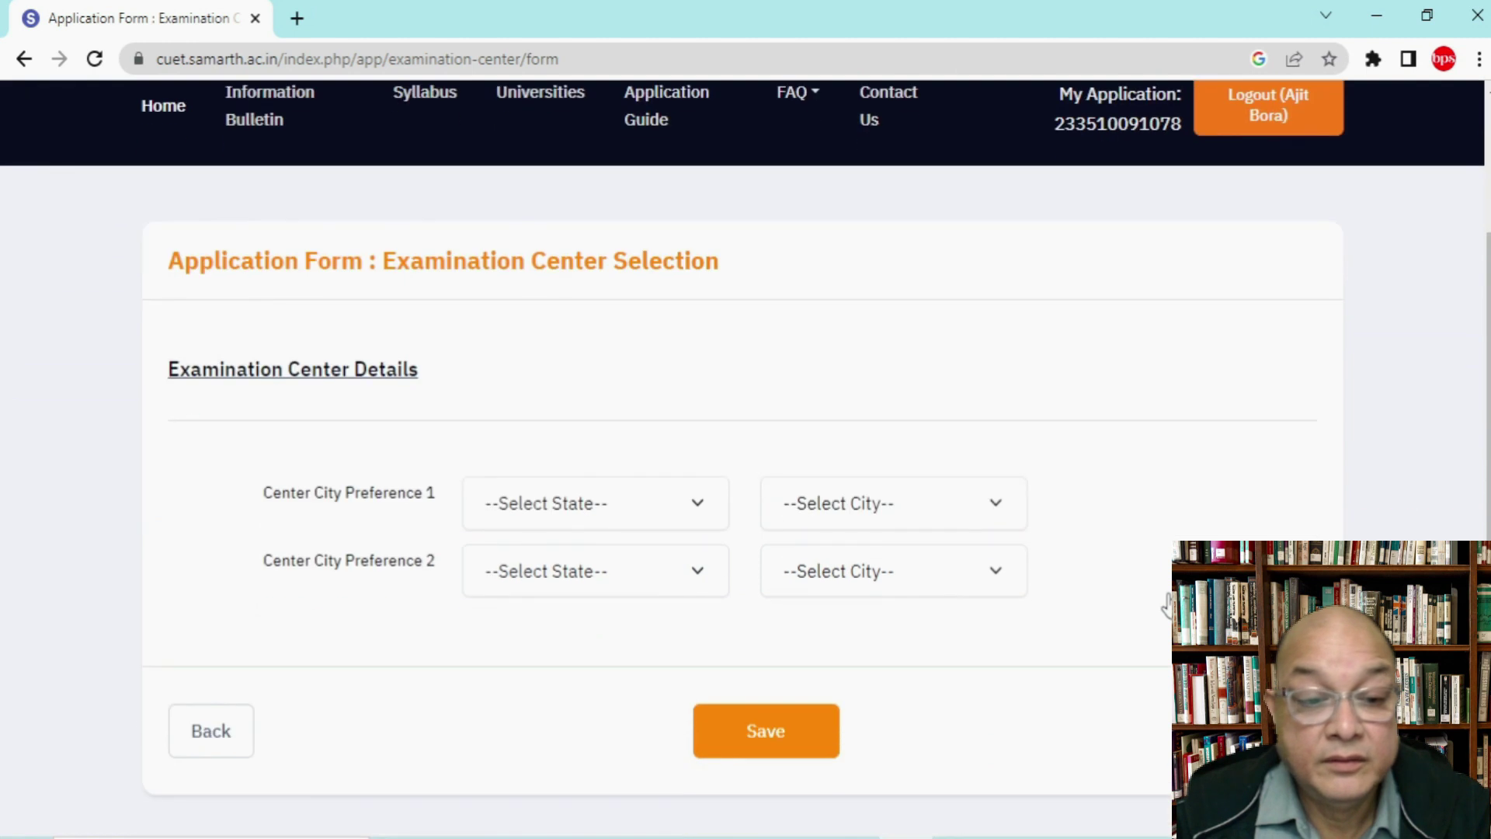
{"action": "left_click", "coordinate": [616, 517]}
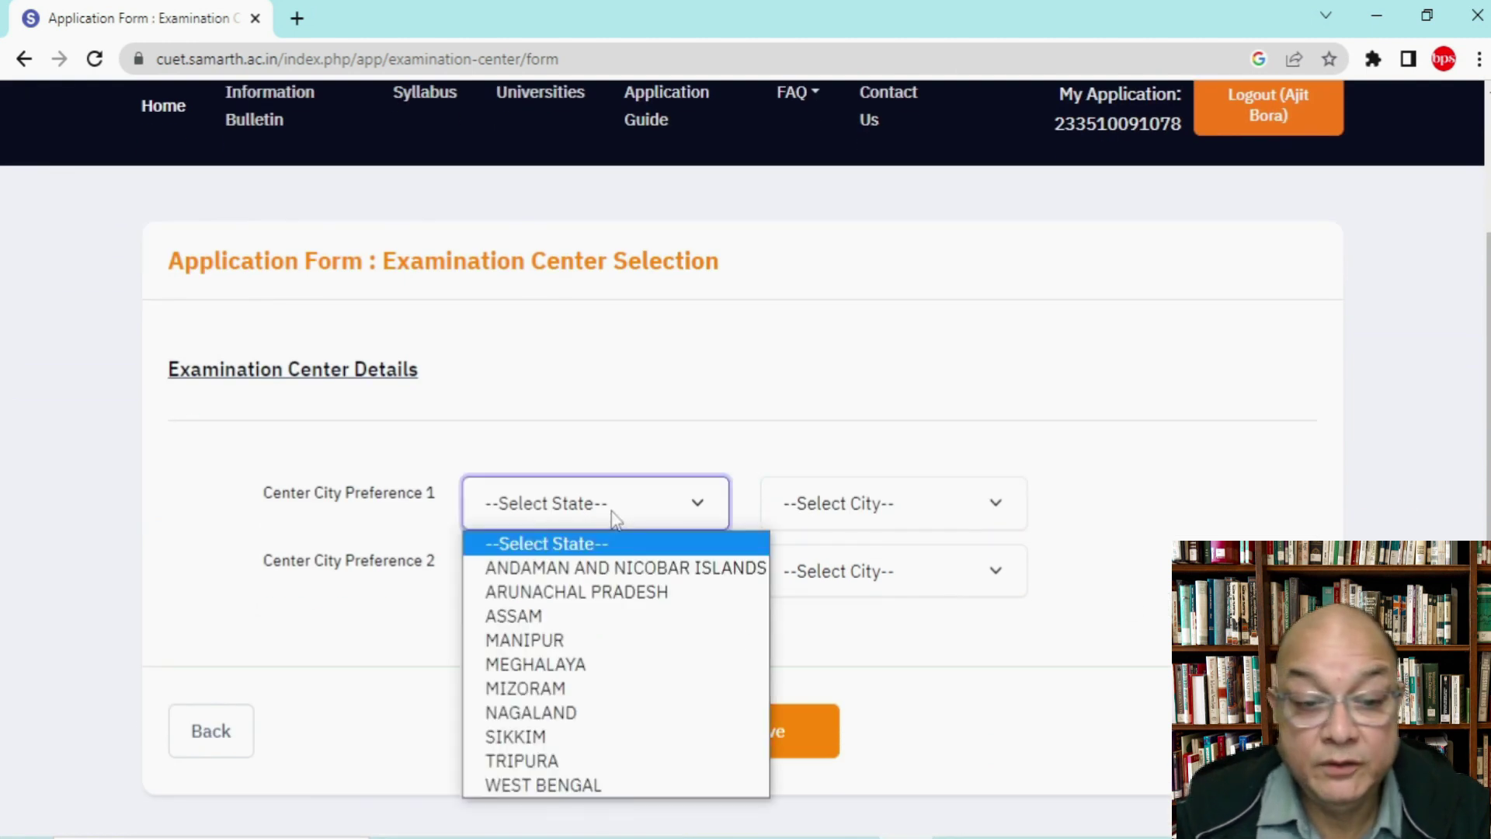
{"action": "left_click", "coordinate": [597, 594]}
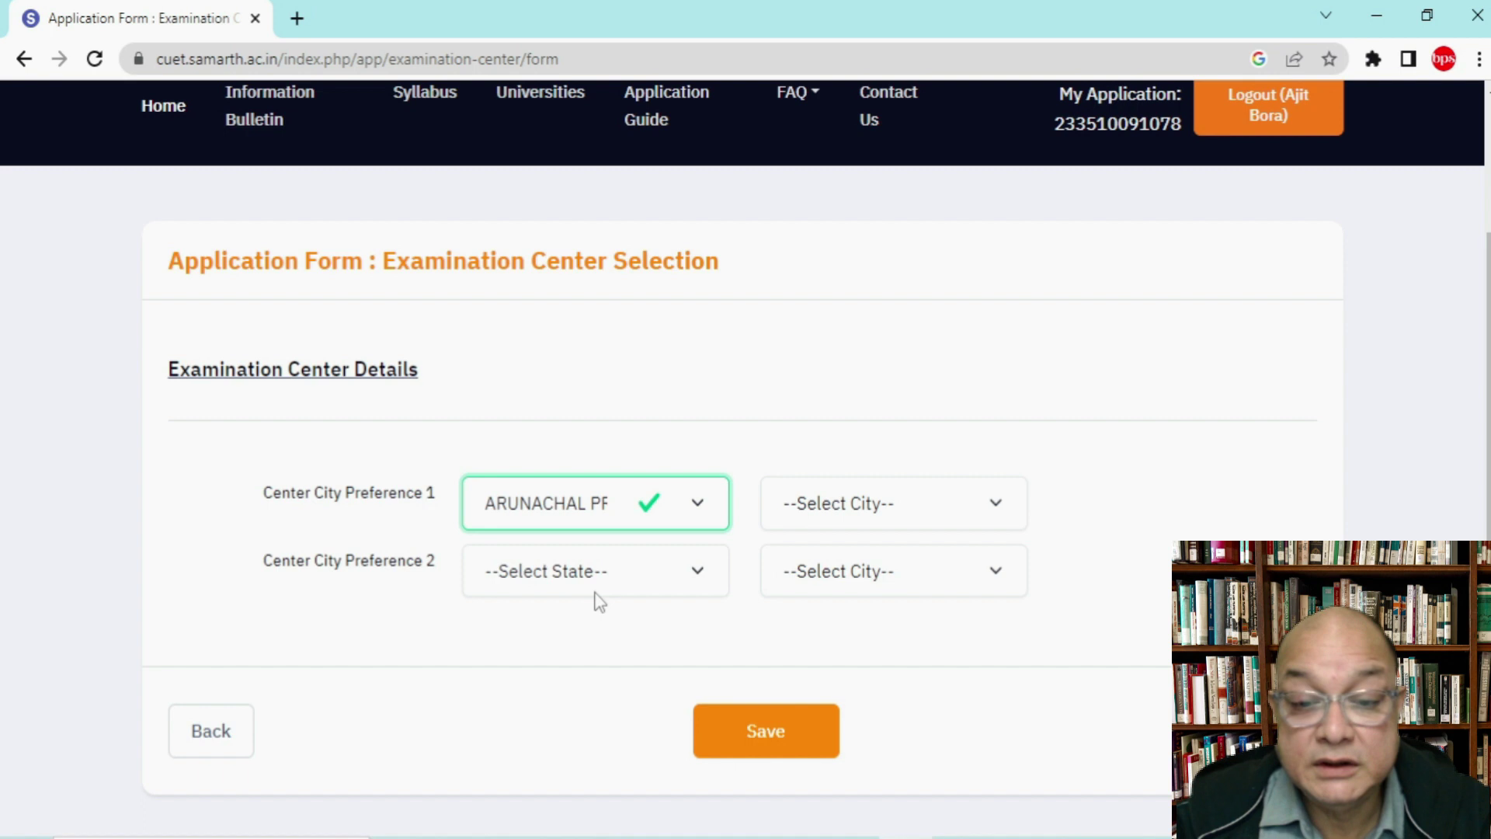
{"action": "left_click", "coordinate": [866, 509]}
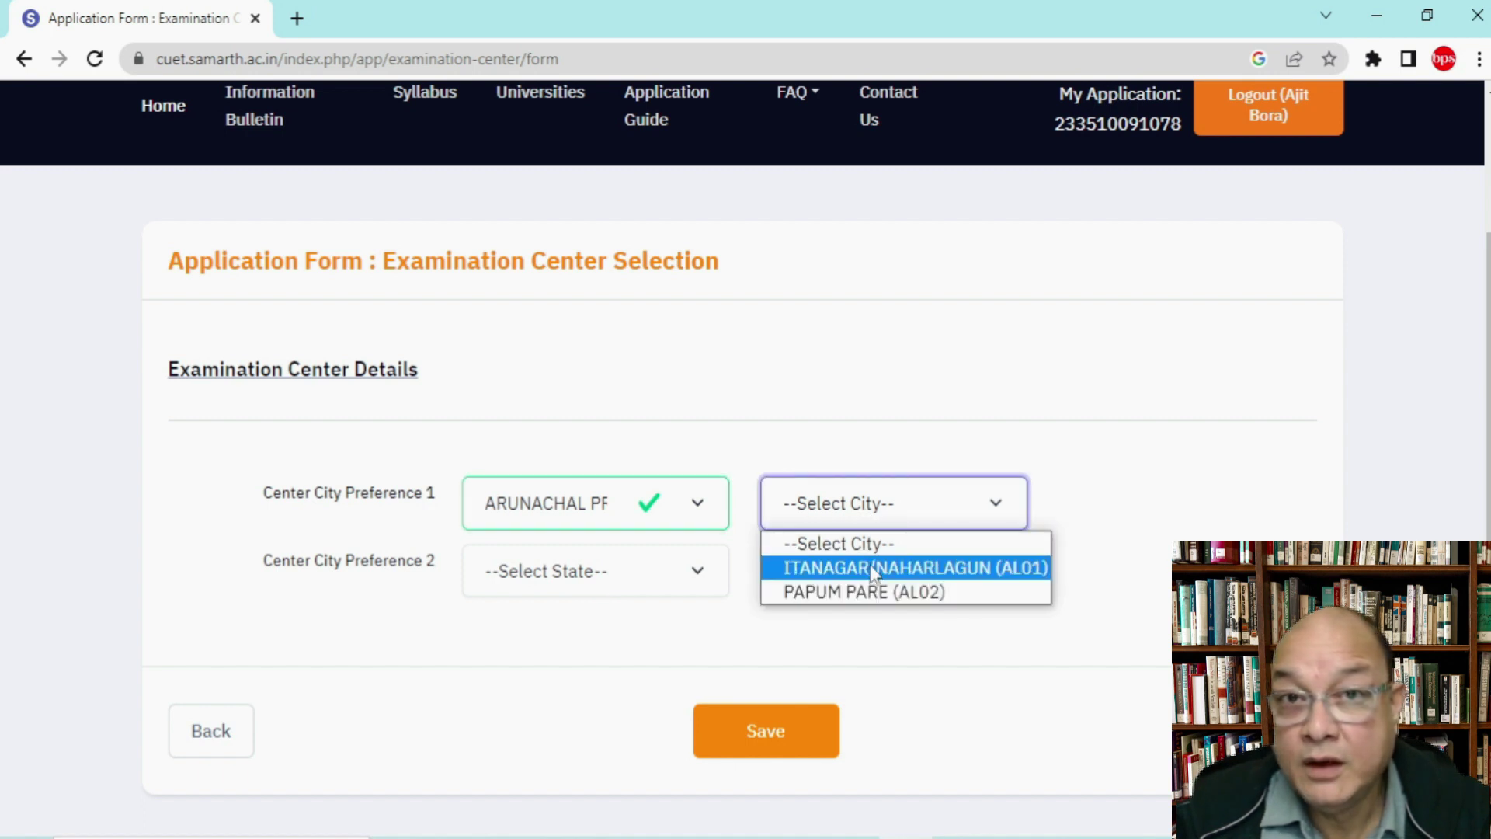
{"action": "left_click", "coordinate": [692, 505]}
{"action": "left_click", "coordinate": [690, 510]}
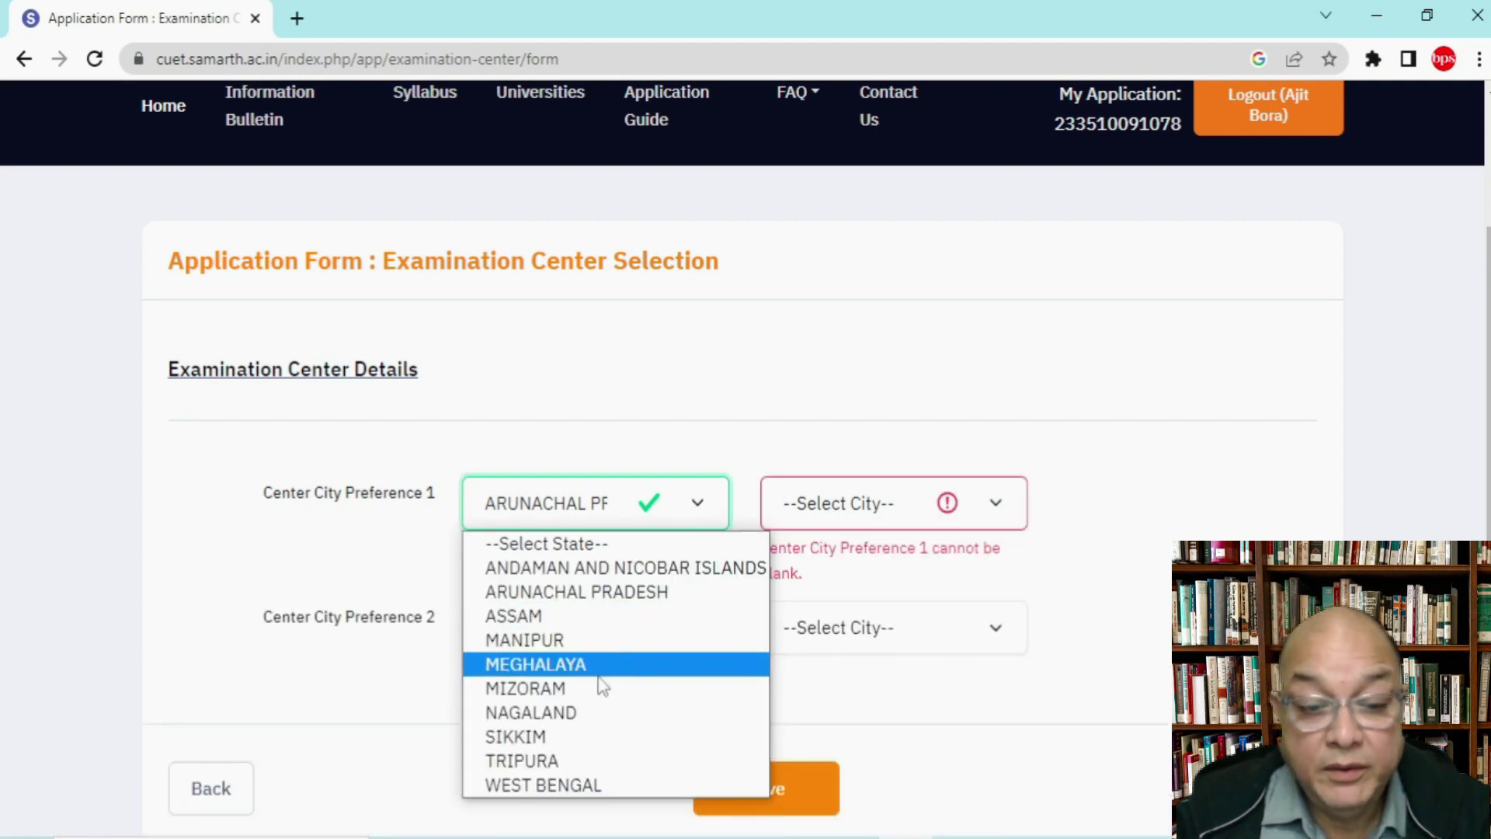
{"action": "left_click", "coordinate": [591, 711]}
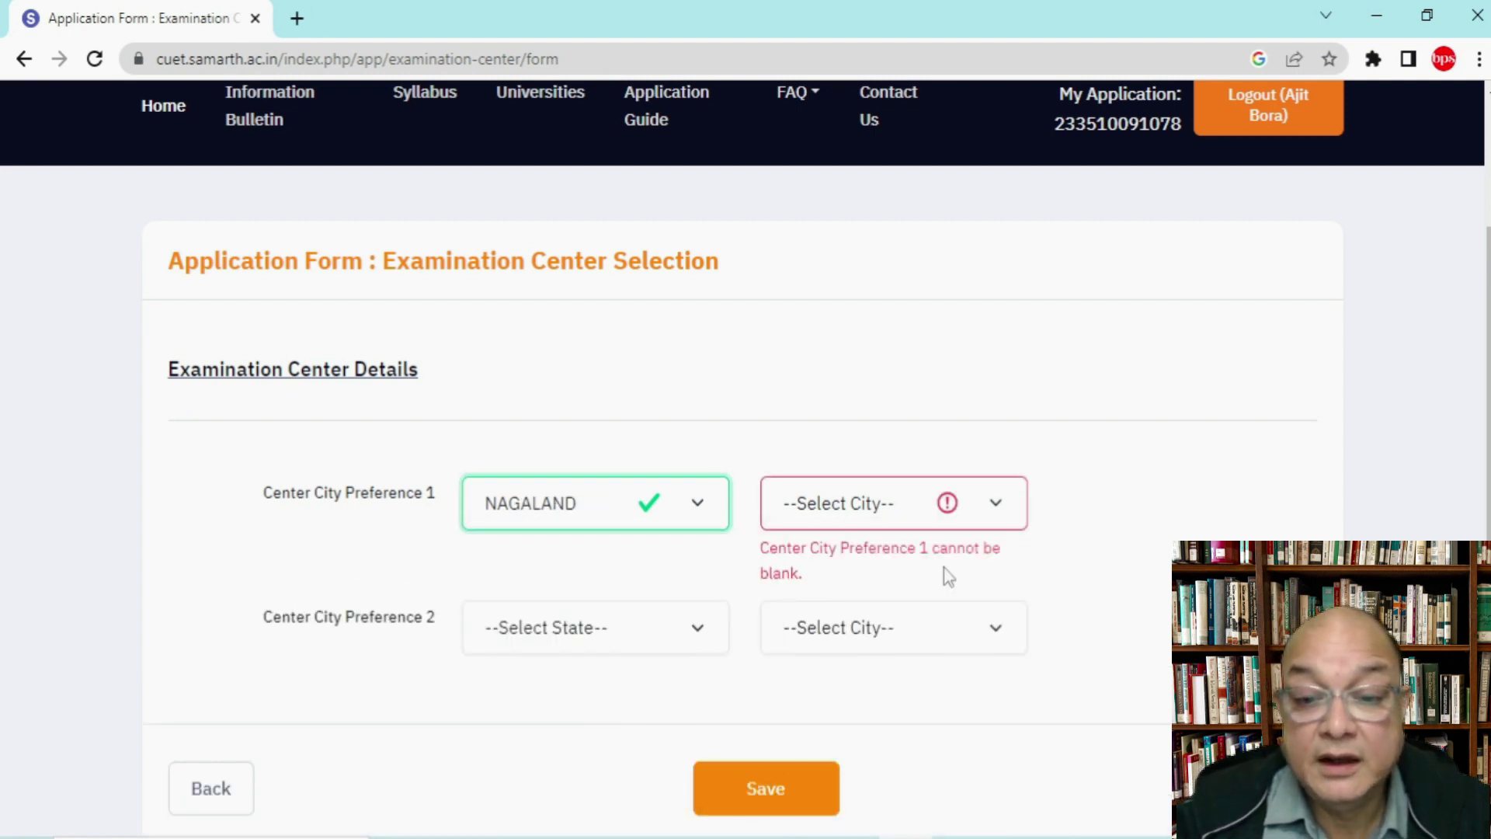
{"action": "left_click", "coordinate": [990, 506]}
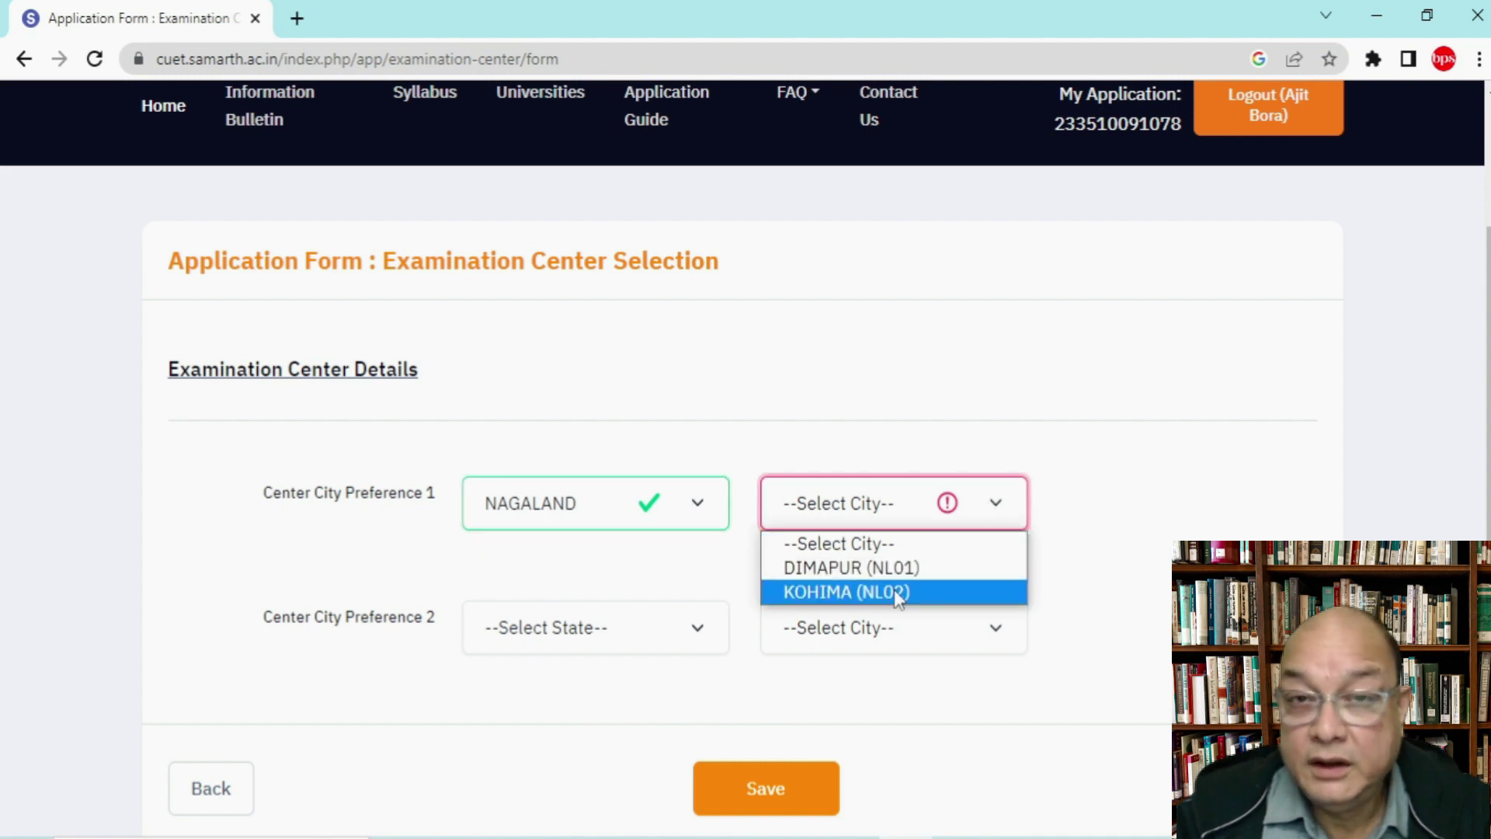
{"action": "left_click", "coordinate": [699, 504]}
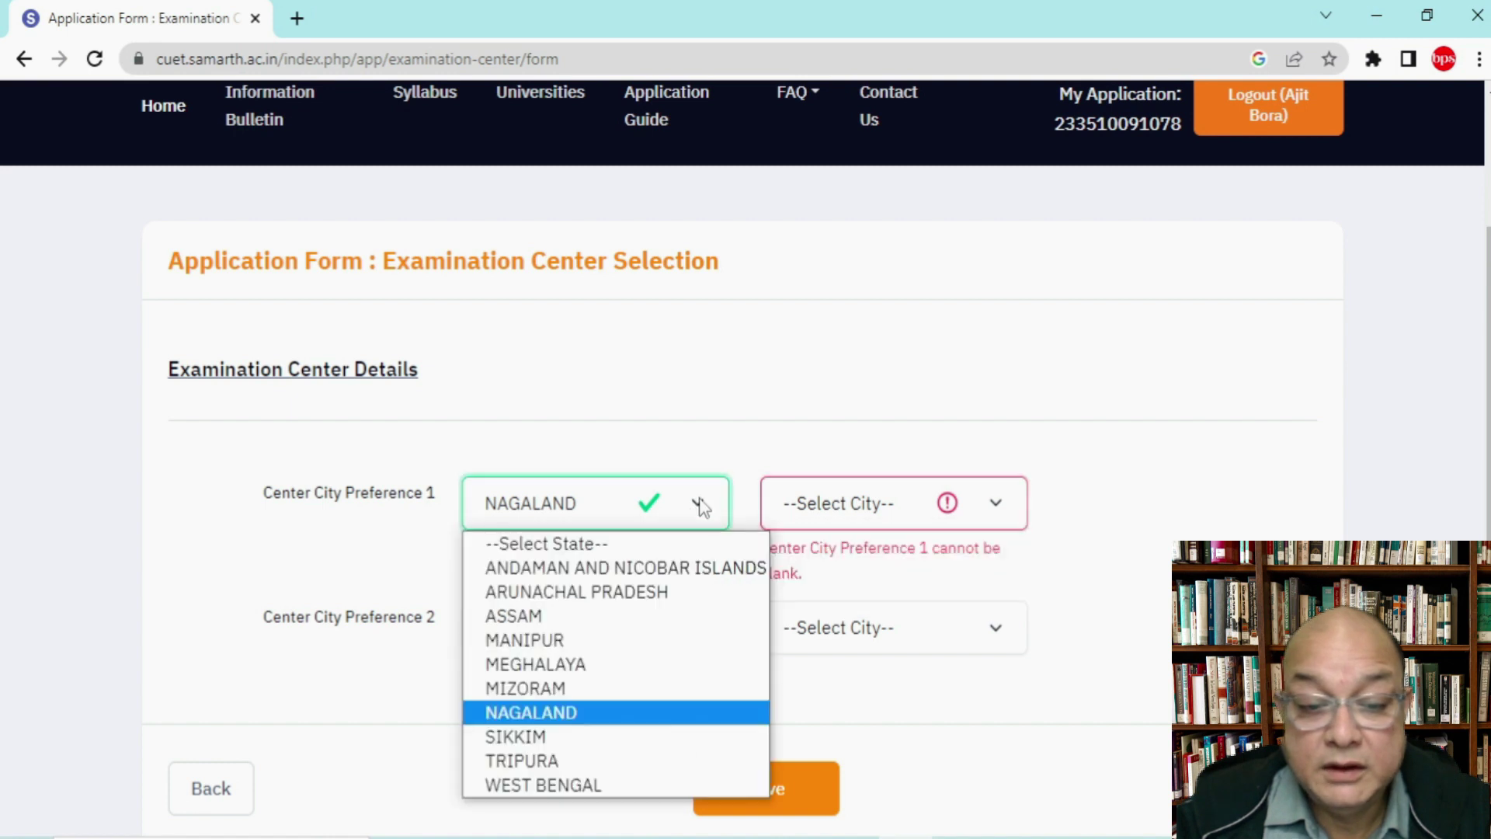
{"action": "left_click", "coordinate": [552, 787]}
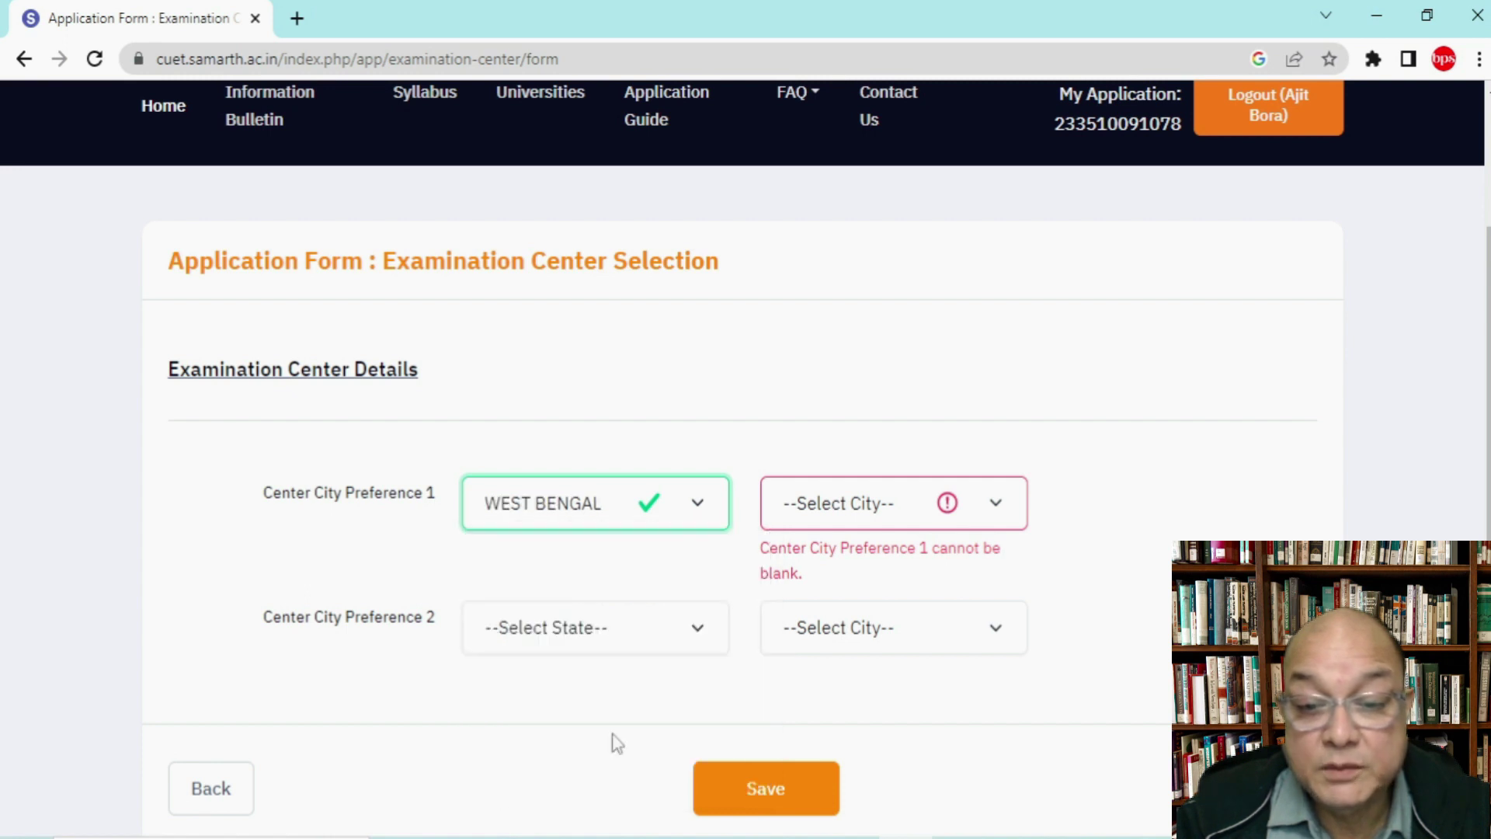
{"action": "left_click", "coordinate": [893, 505]}
{"action": "left_click", "coordinate": [893, 488]}
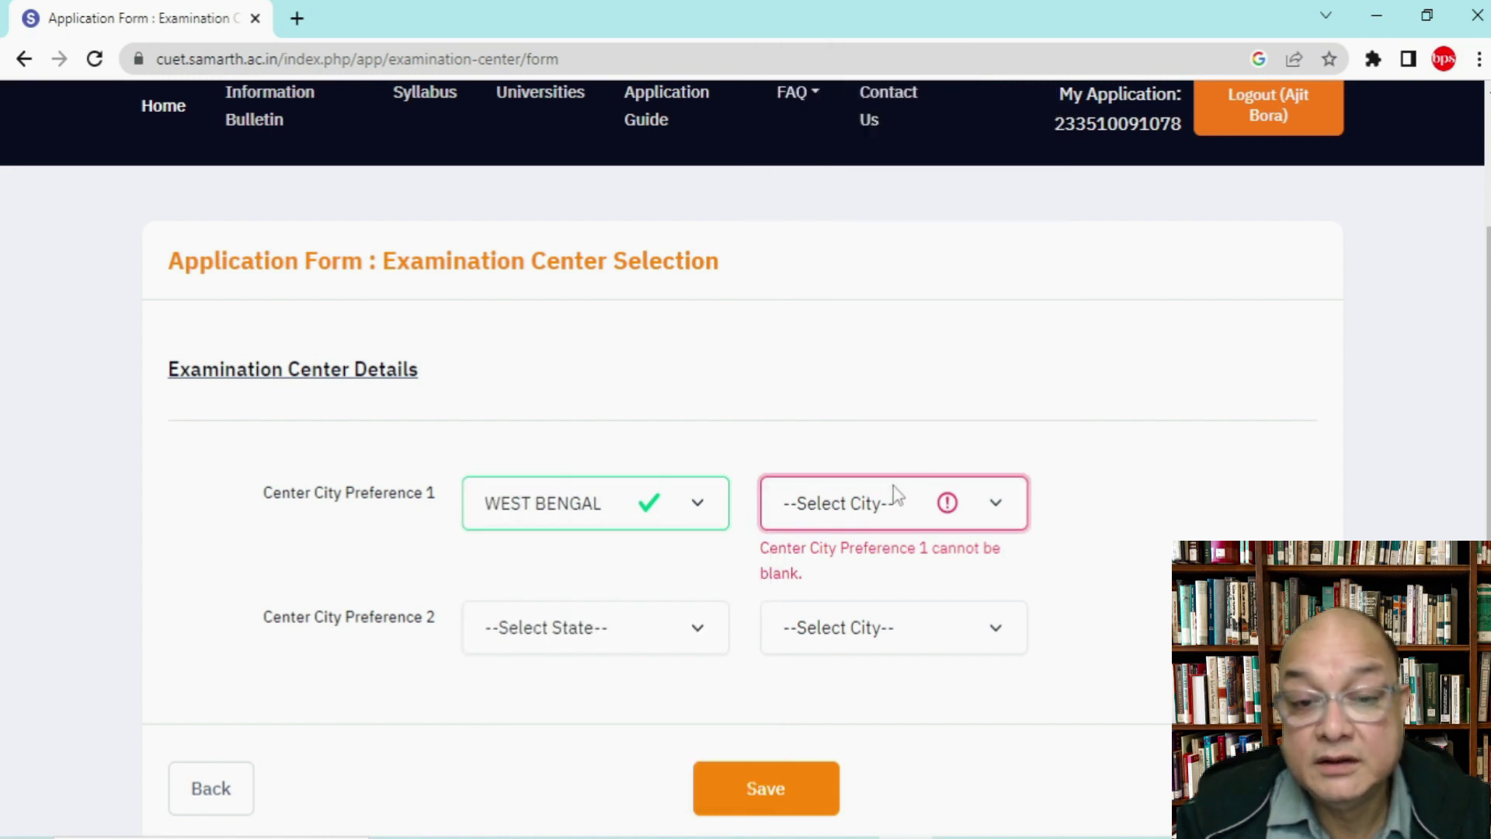
Step: Set centre Preference 1 to ASSAM with city GUWAHATI (AM02)
{"action": "left_click", "coordinate": [616, 505]}
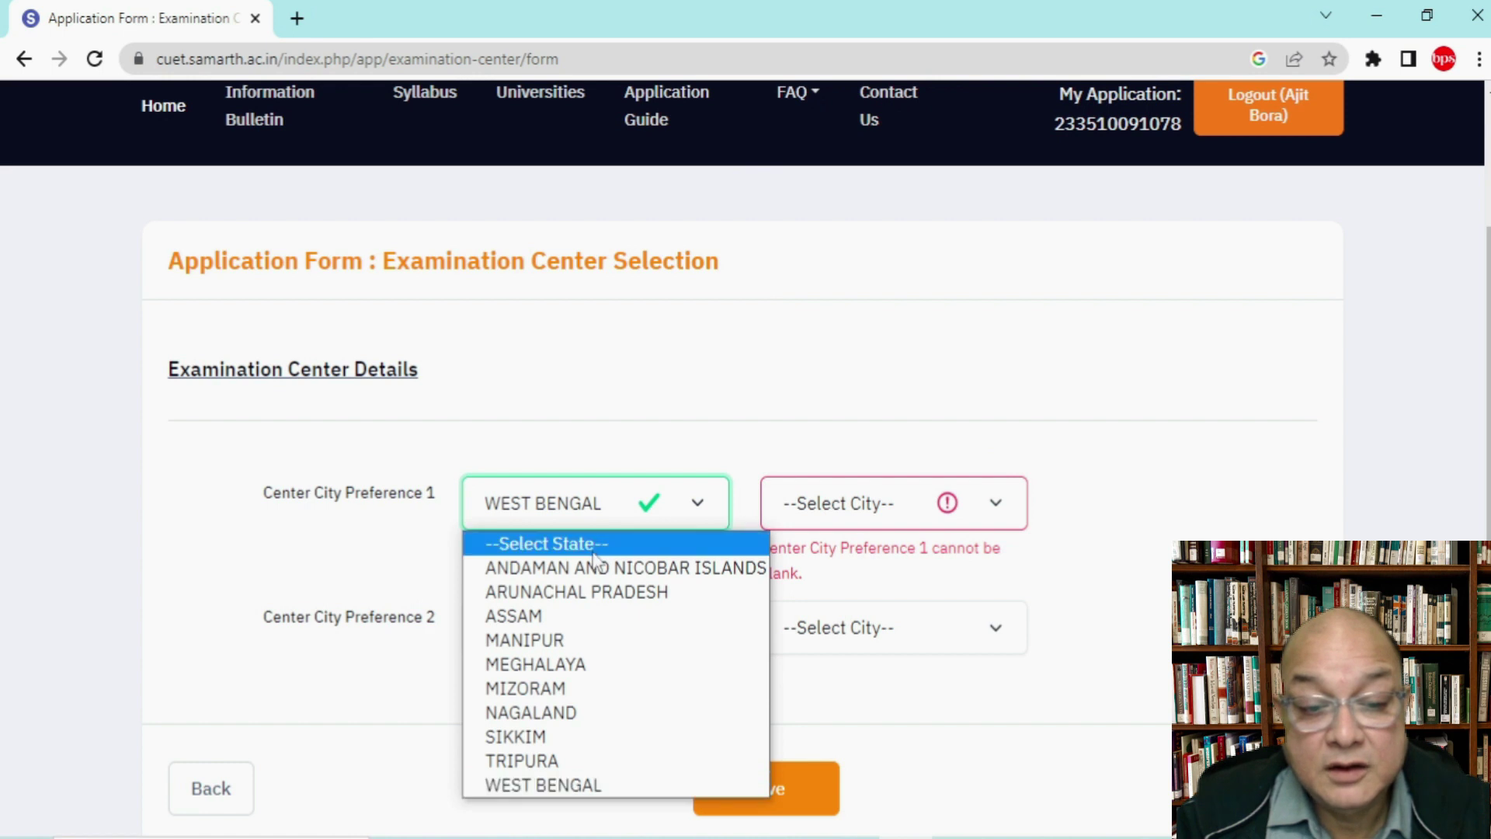
{"action": "left_click", "coordinate": [567, 614]}
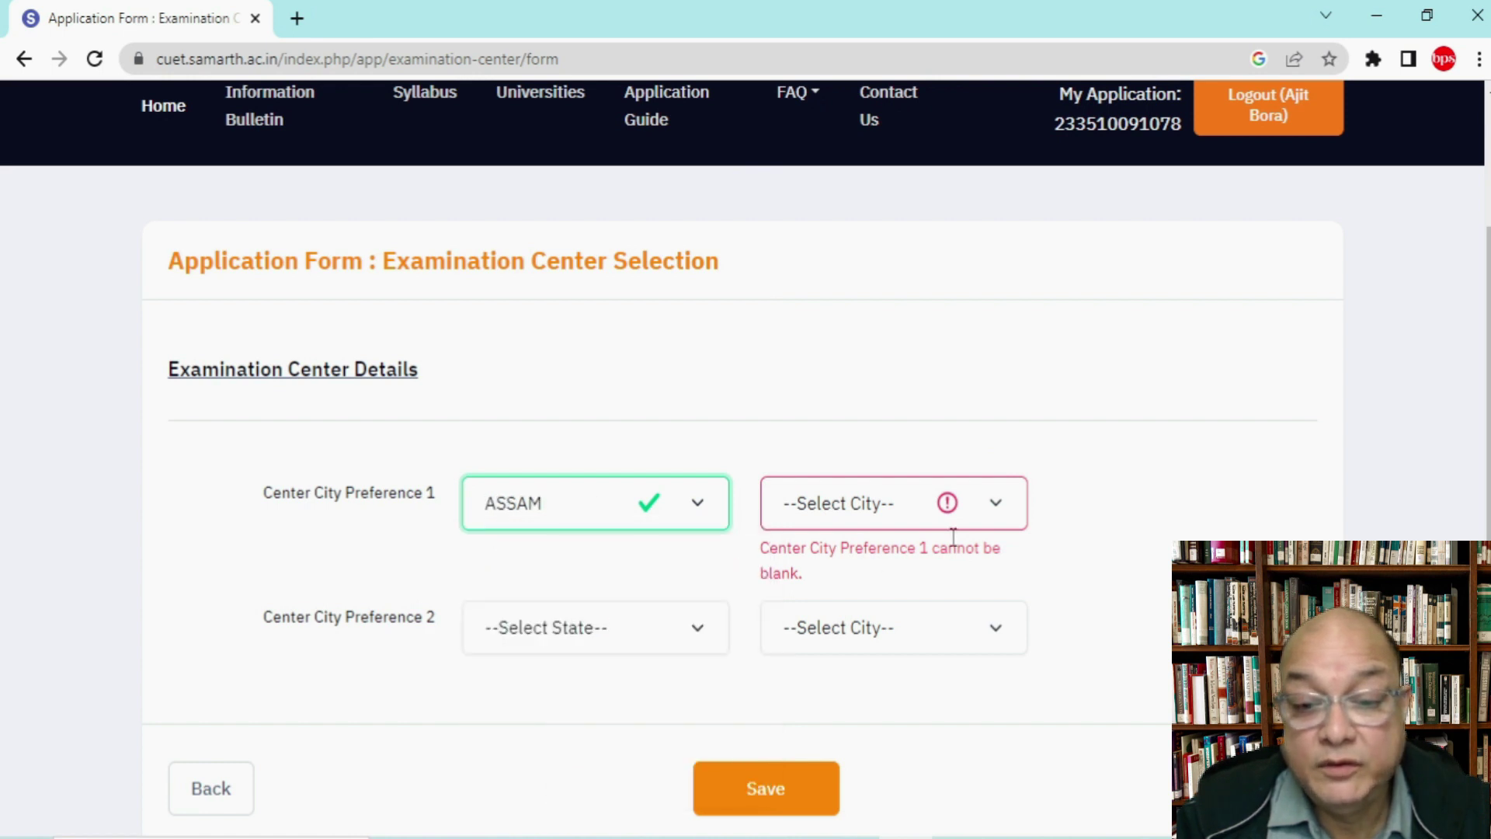
{"action": "left_click", "coordinate": [994, 518]}
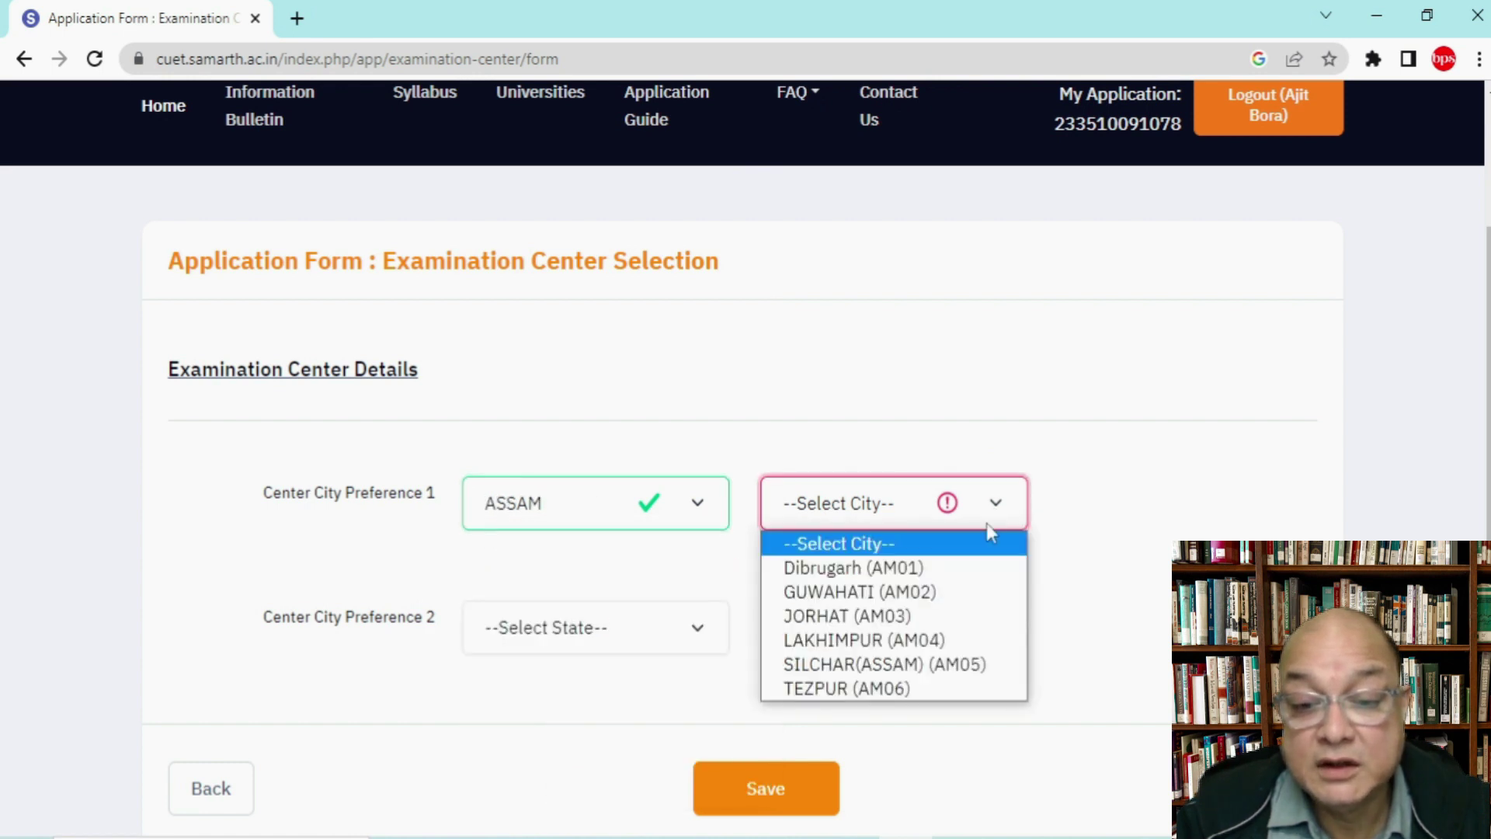
{"action": "left_click", "coordinate": [941, 592]}
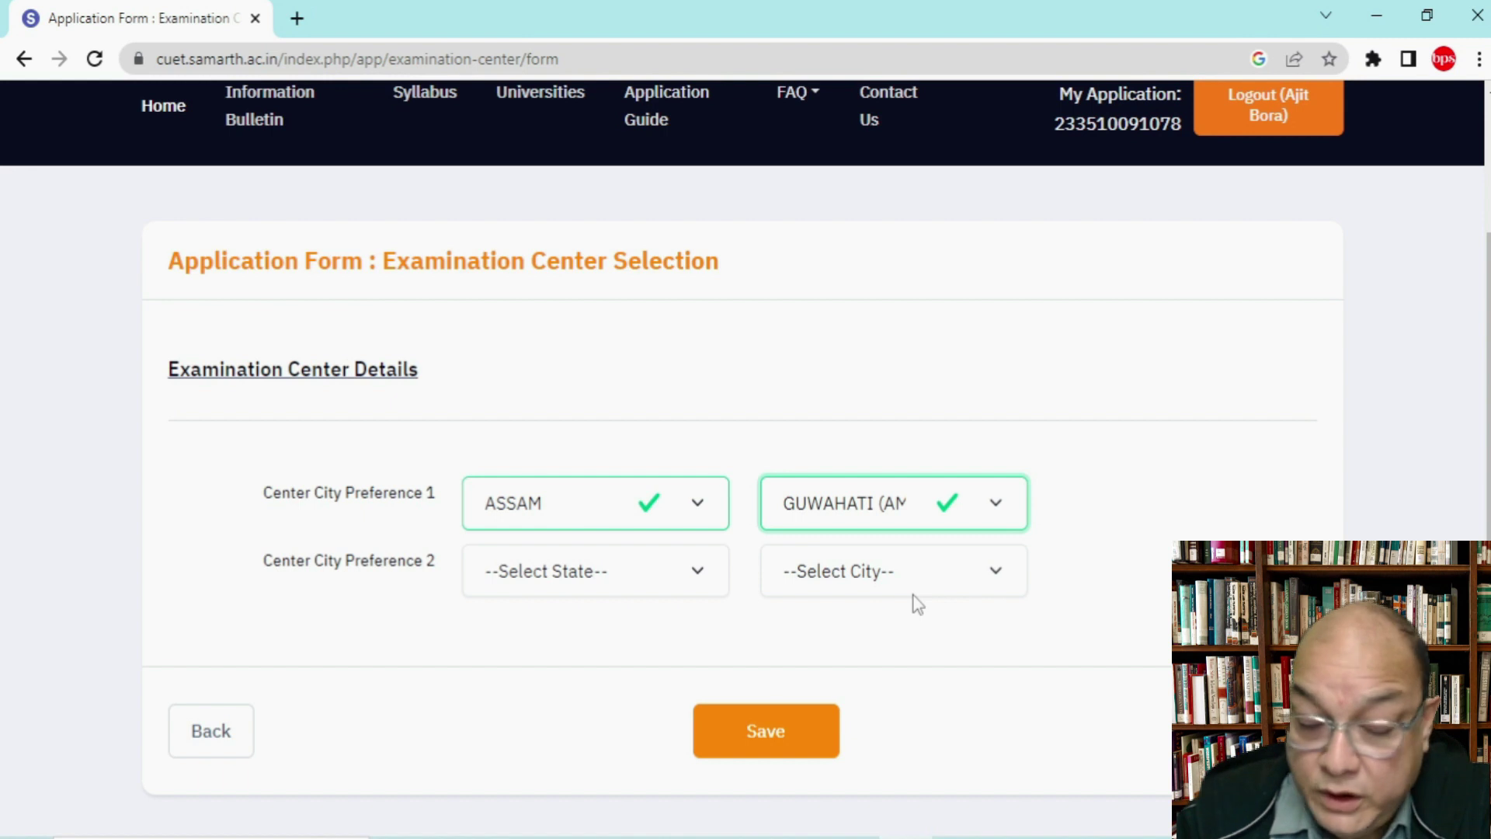
Step: Set centre Preference 2 to MEGHALAYA with city SHILLONG (MG03)
{"action": "left_click", "coordinate": [596, 572]}
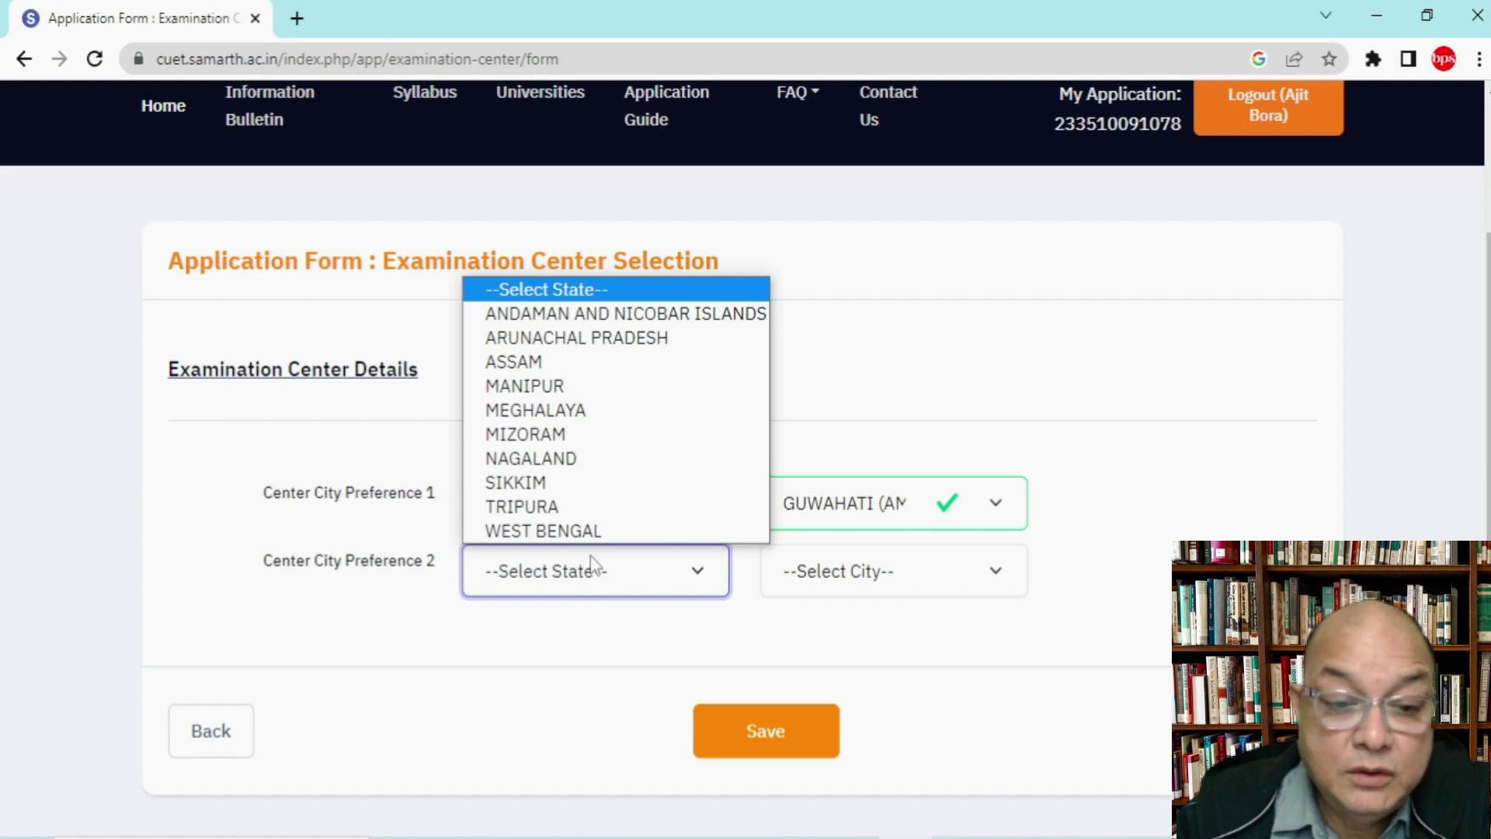
{"action": "left_click", "coordinate": [569, 410]}
{"action": "left_click", "coordinate": [862, 571]}
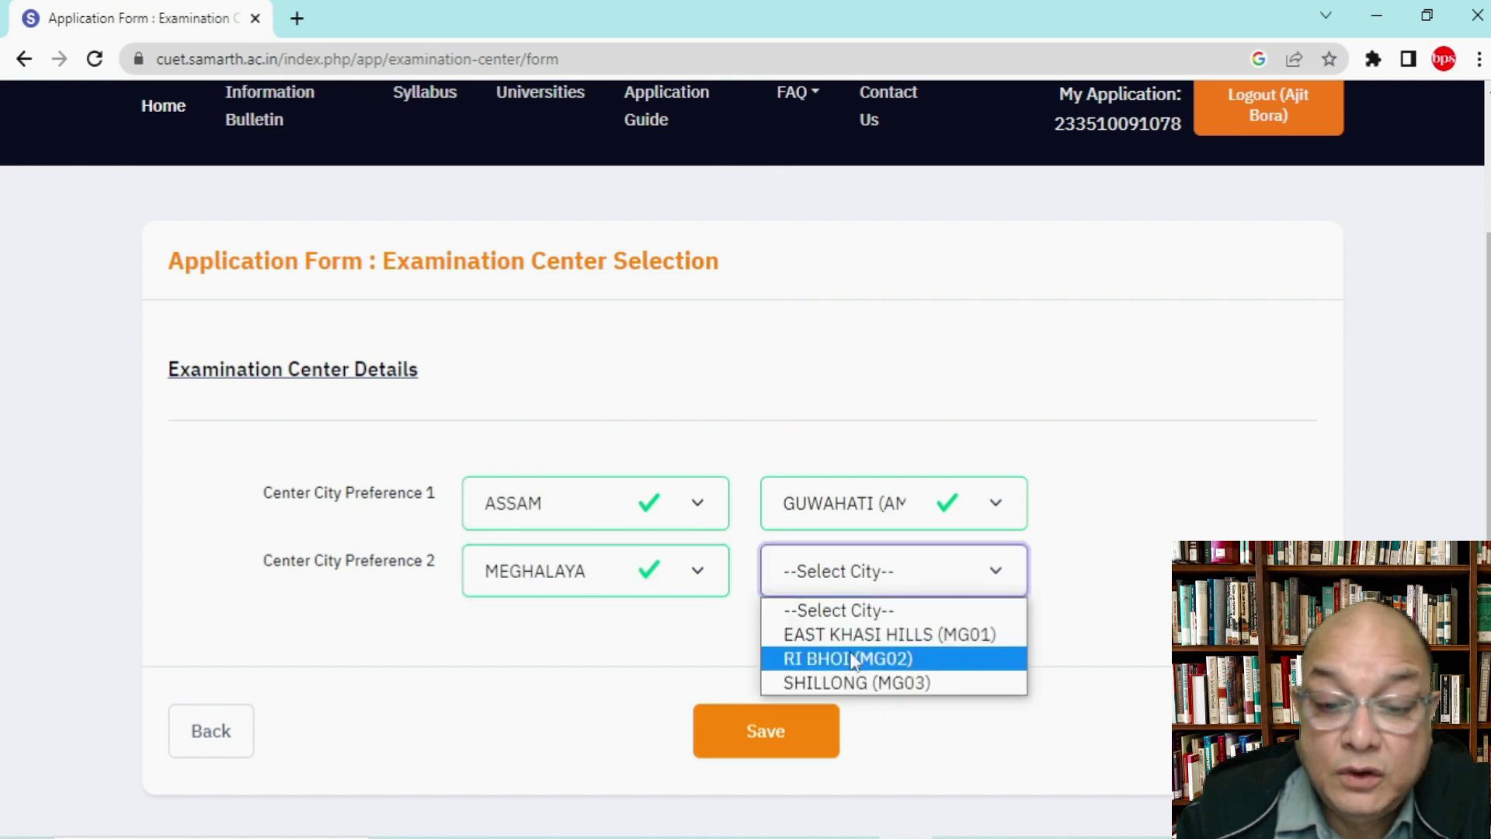
{"action": "left_click", "coordinate": [839, 683]}
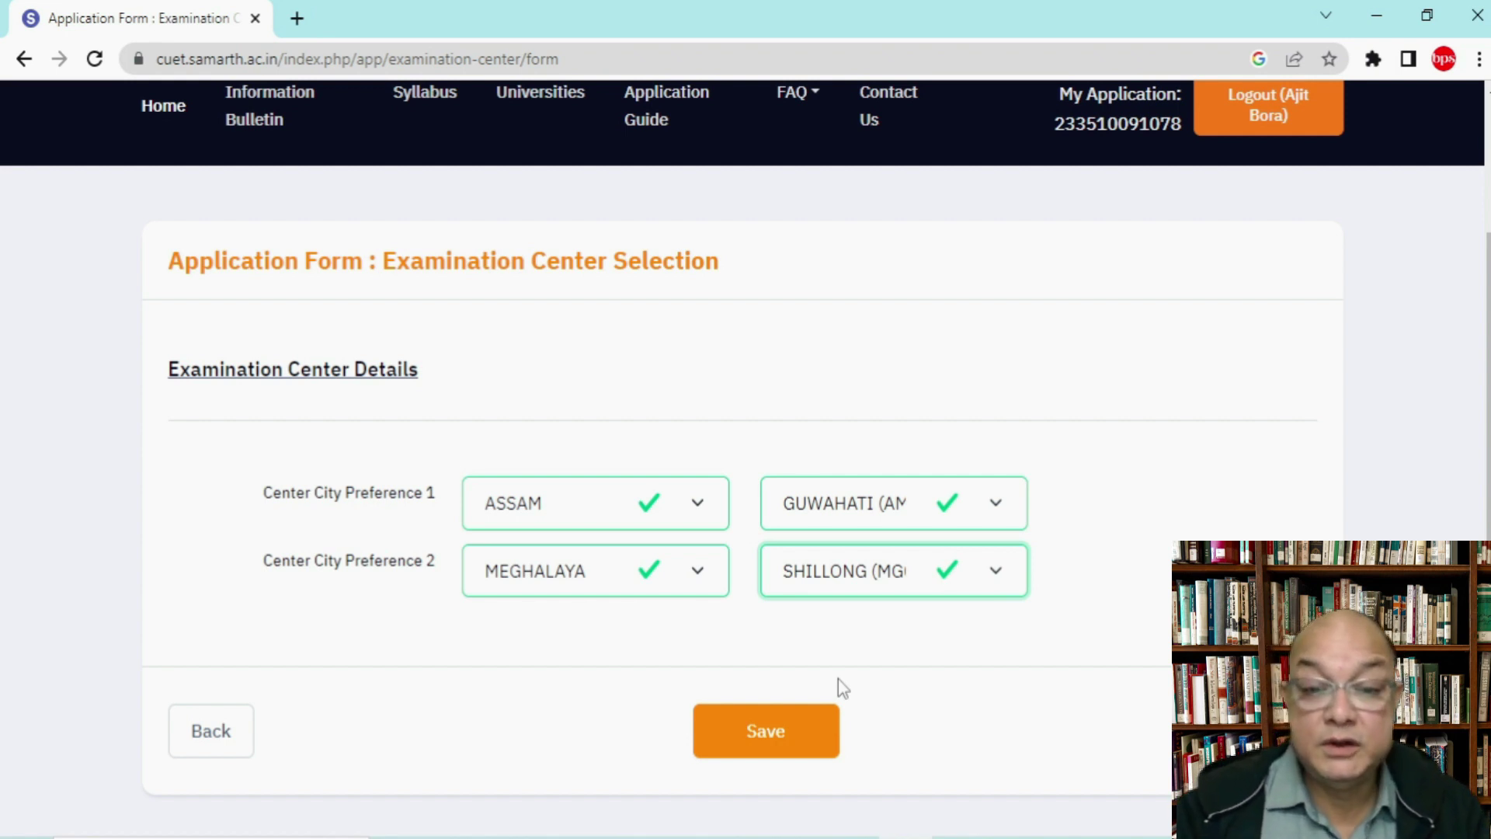
Step: Confirm GUWAHATI stays as Preference 1 city and save the centre preferences
{"action": "left_click", "coordinate": [898, 501]}
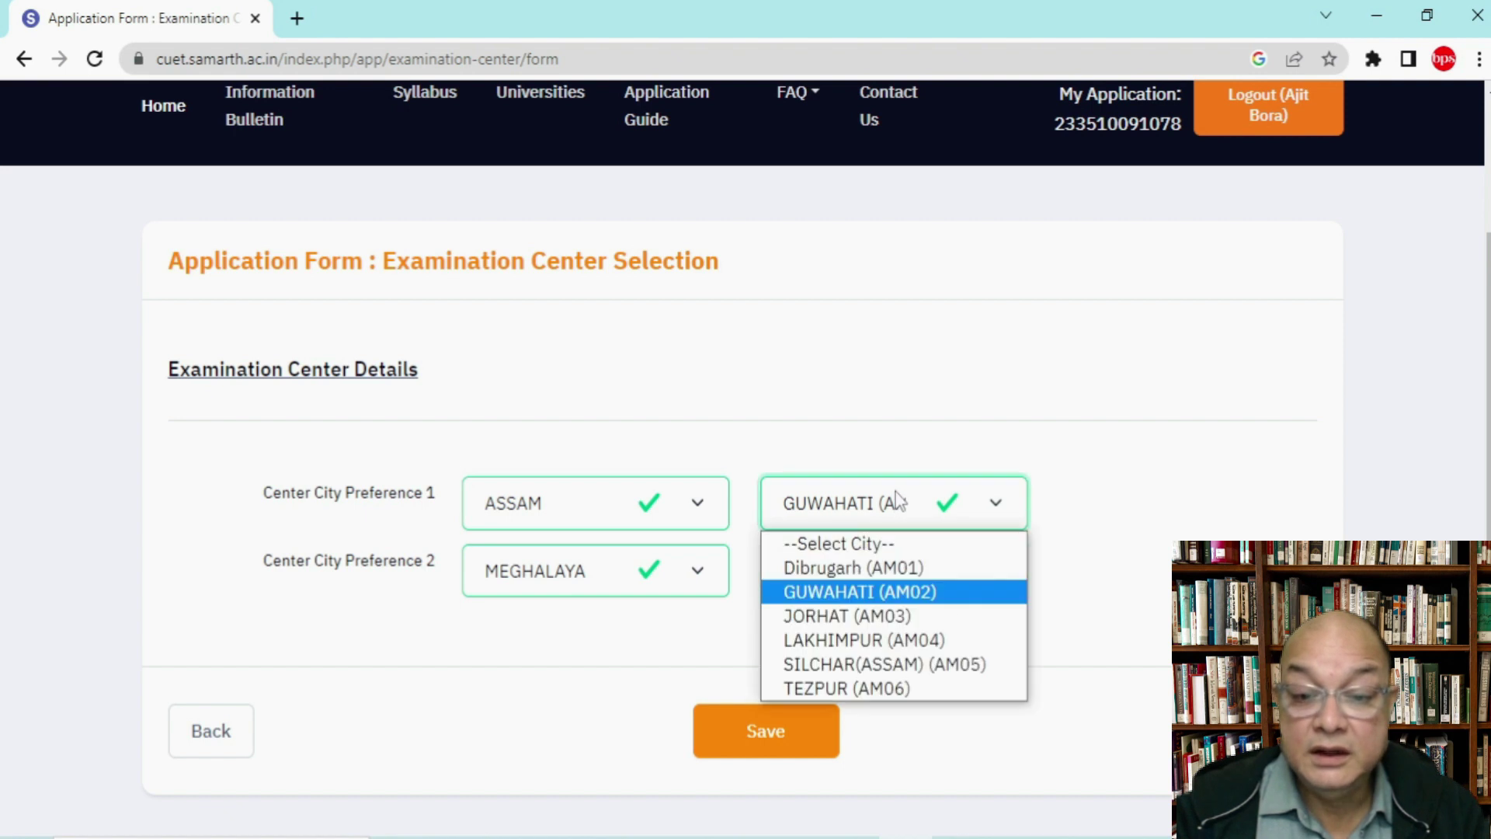
{"action": "left_click", "coordinate": [898, 501]}
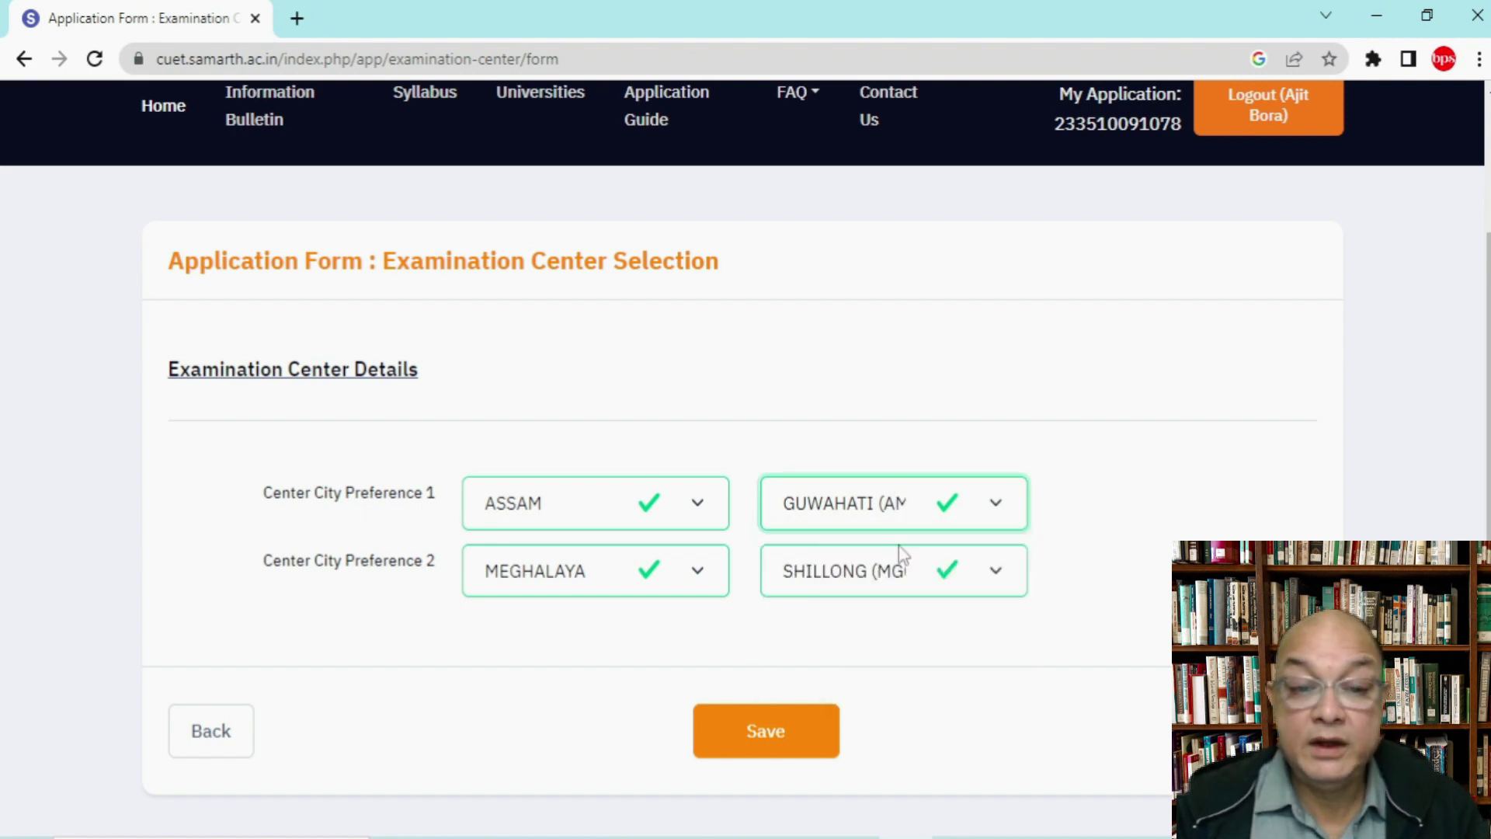
{"action": "scroll", "coordinate": [926, 689], "scroll_direction": "down", "scroll_amount": 2}
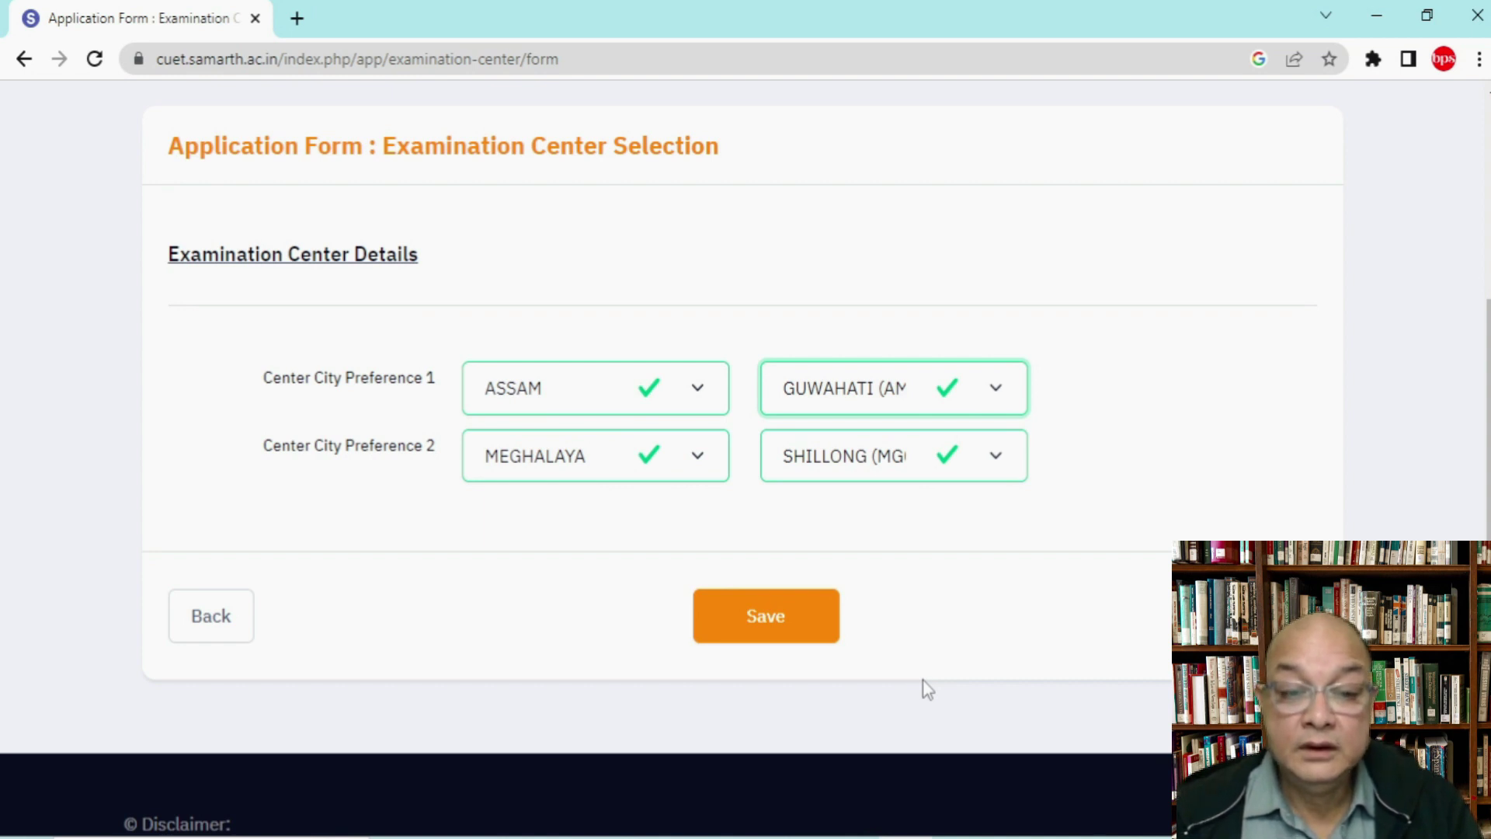
{"action": "left_click", "coordinate": [765, 616]}
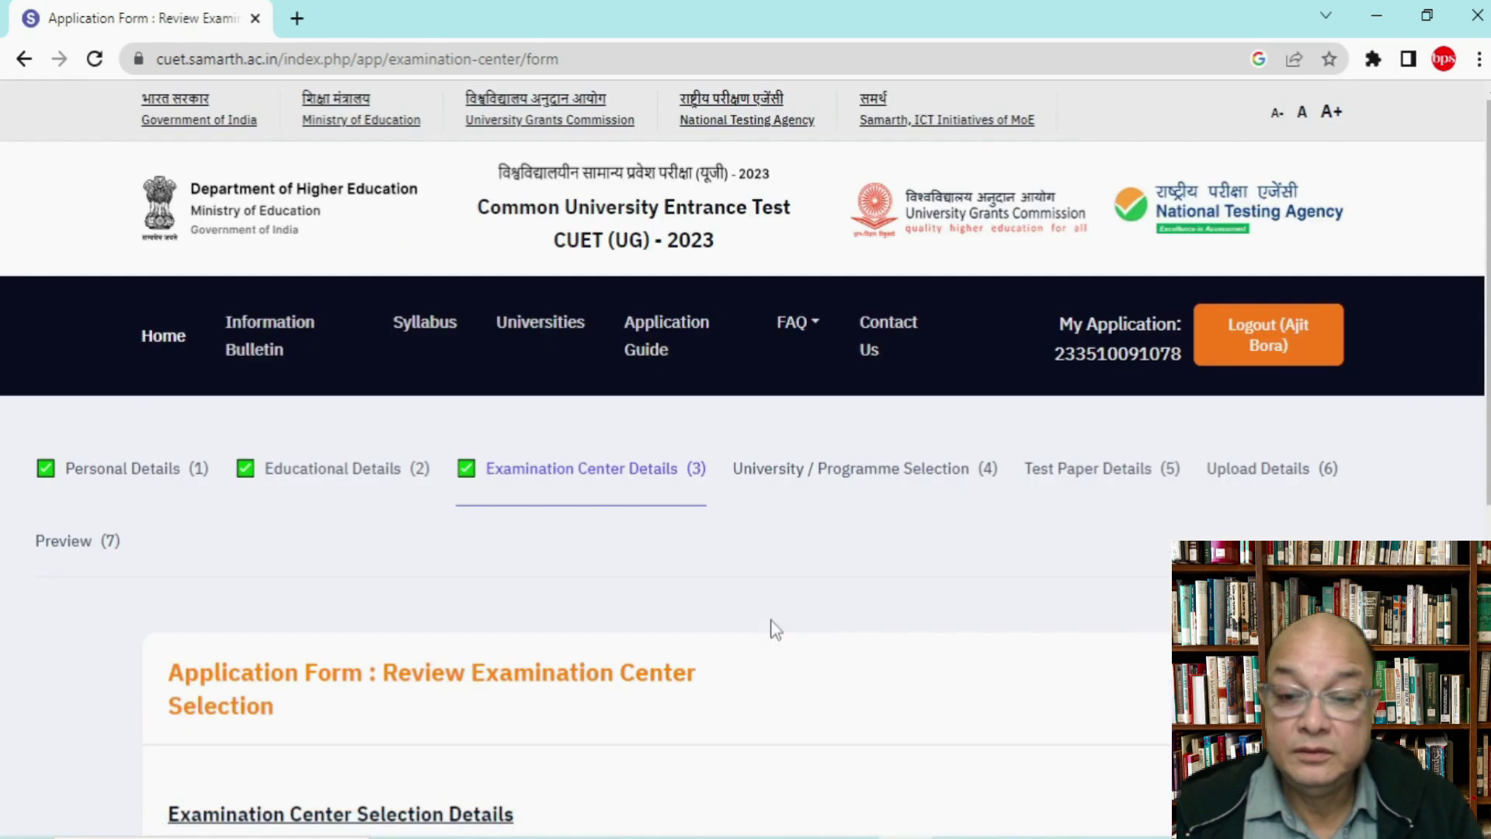
Step: Proceed from the exam centre review to the University / Programme Selection form
{"action": "scroll", "coordinate": [774, 629], "scroll_direction": "down", "scroll_amount": 3}
{"action": "scroll", "coordinate": [774, 629], "scroll_direction": "down", "scroll_amount": 3}
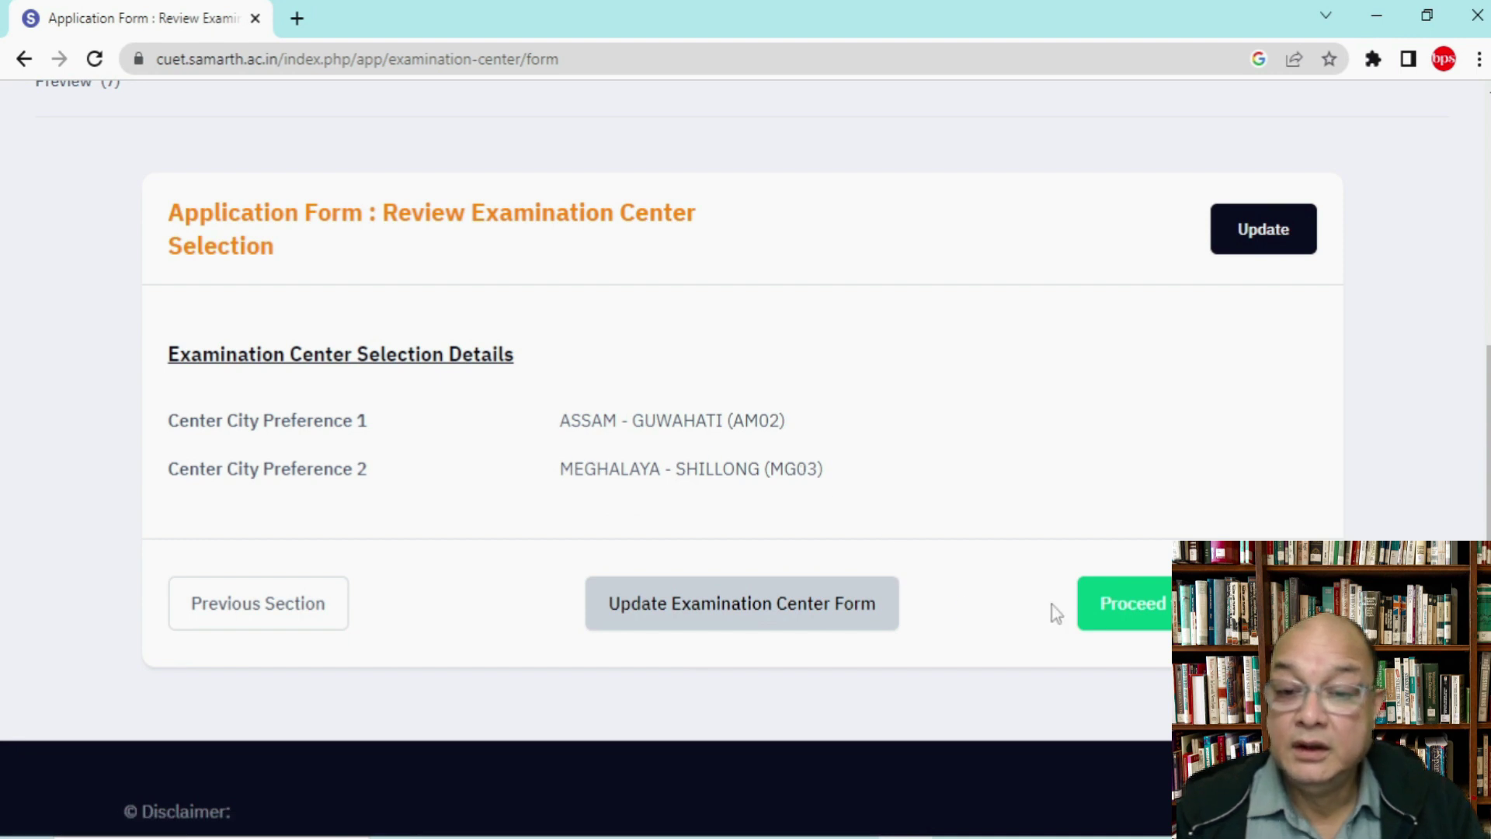
{"action": "left_click", "coordinate": [1157, 613]}
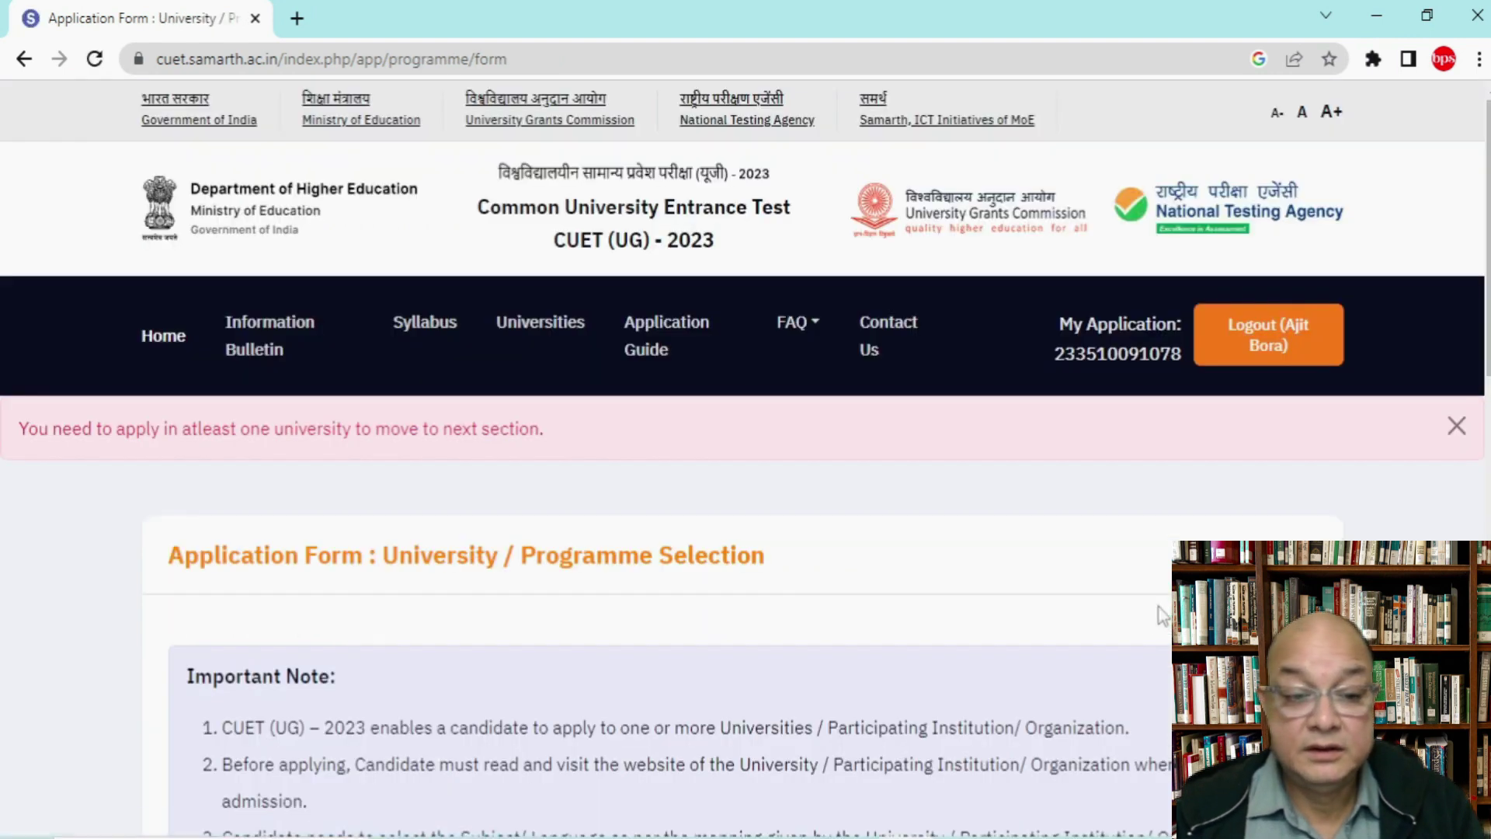
Step: Select UNIVERSITY OF DELHI as the university, replacing the initially chosen ASSAM UNIVERSITY
{"action": "scroll", "coordinate": [1160, 618], "scroll_direction": "down", "scroll_amount": 6}
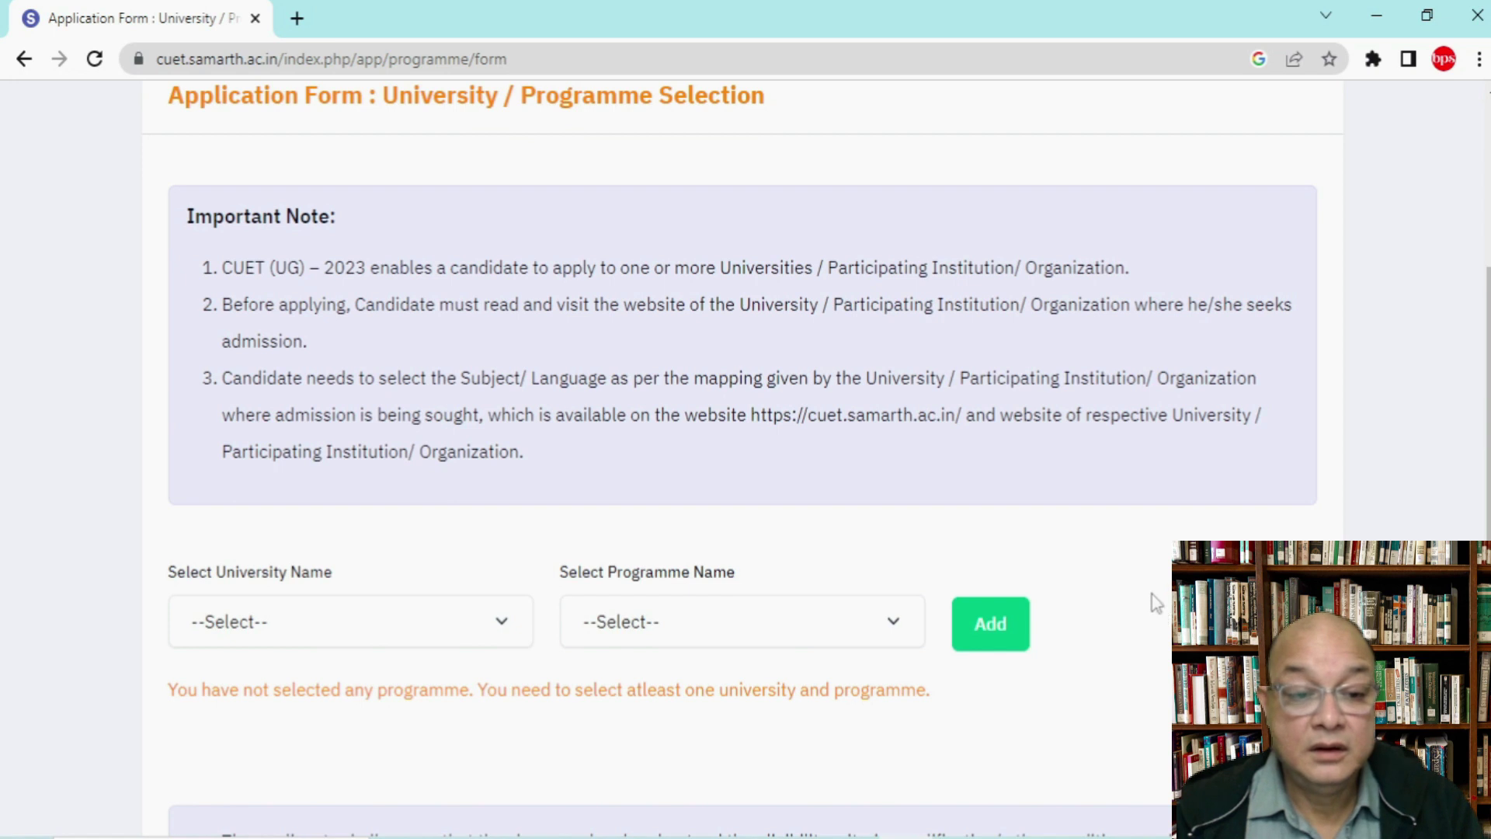
{"action": "left_click", "coordinate": [398, 624]}
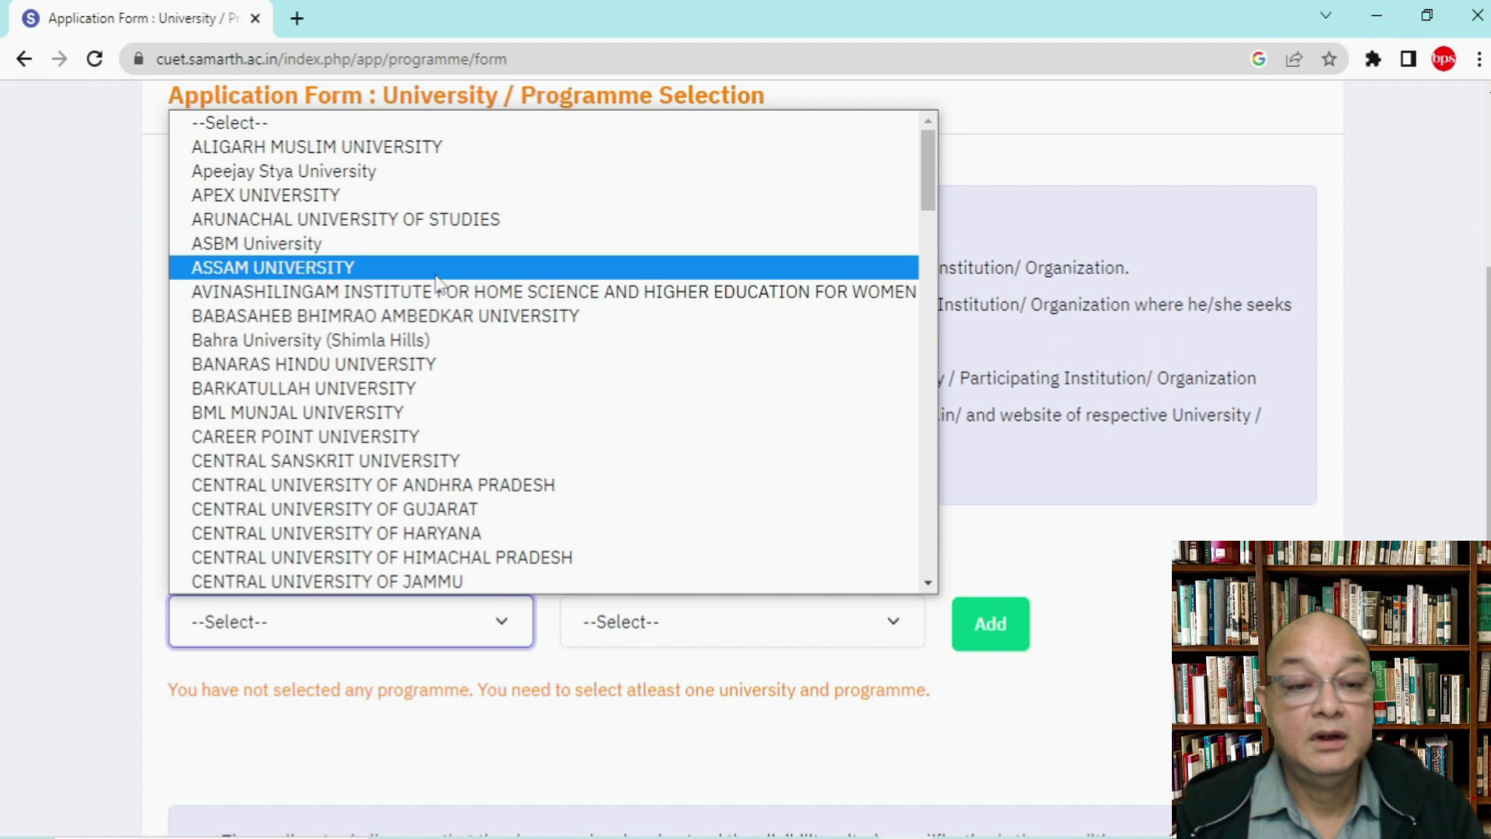
{"action": "left_click", "coordinate": [426, 267]}
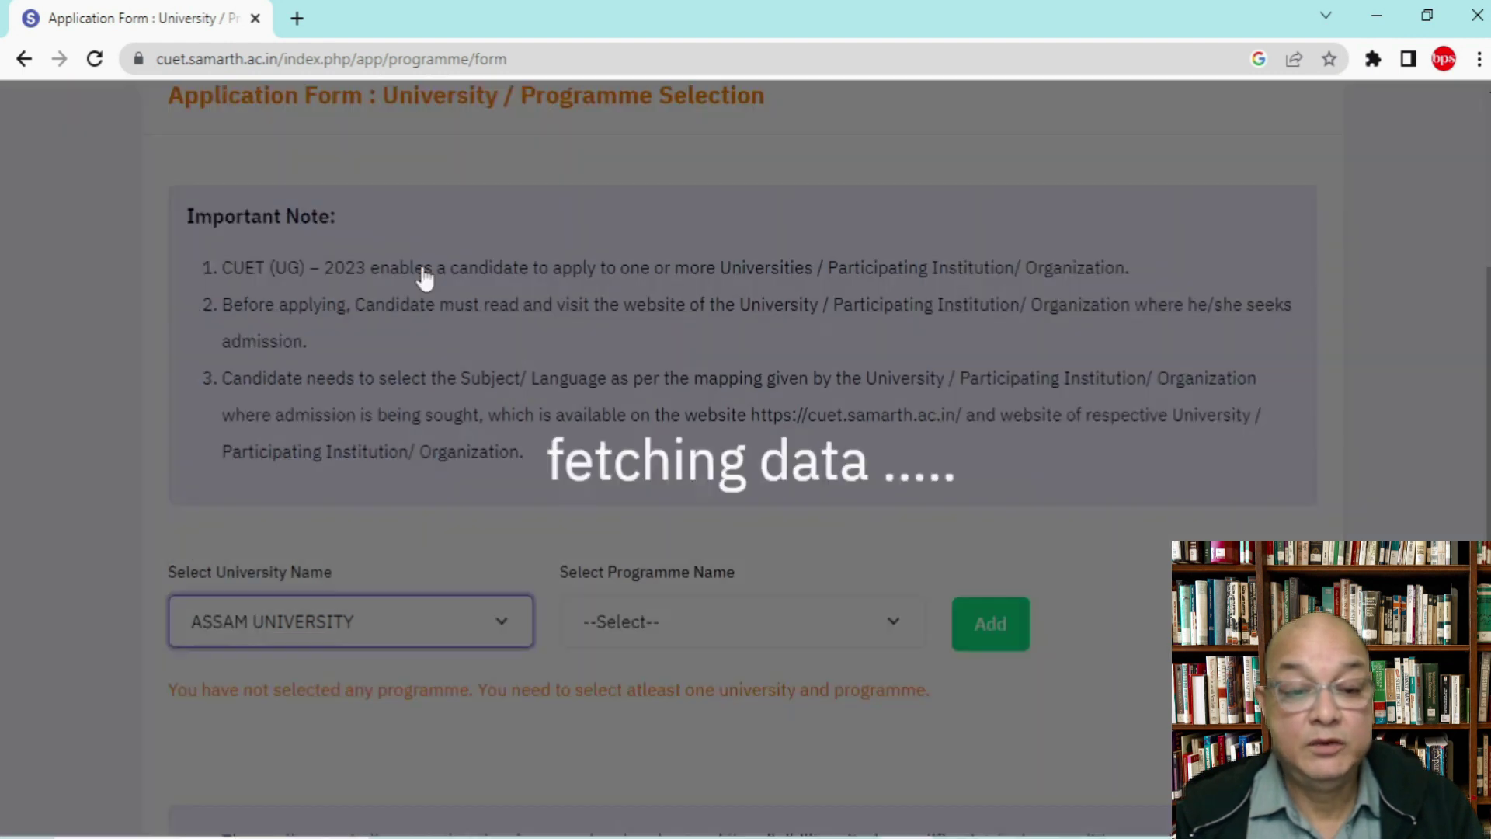
{"action": "left_click", "coordinate": [651, 630]}
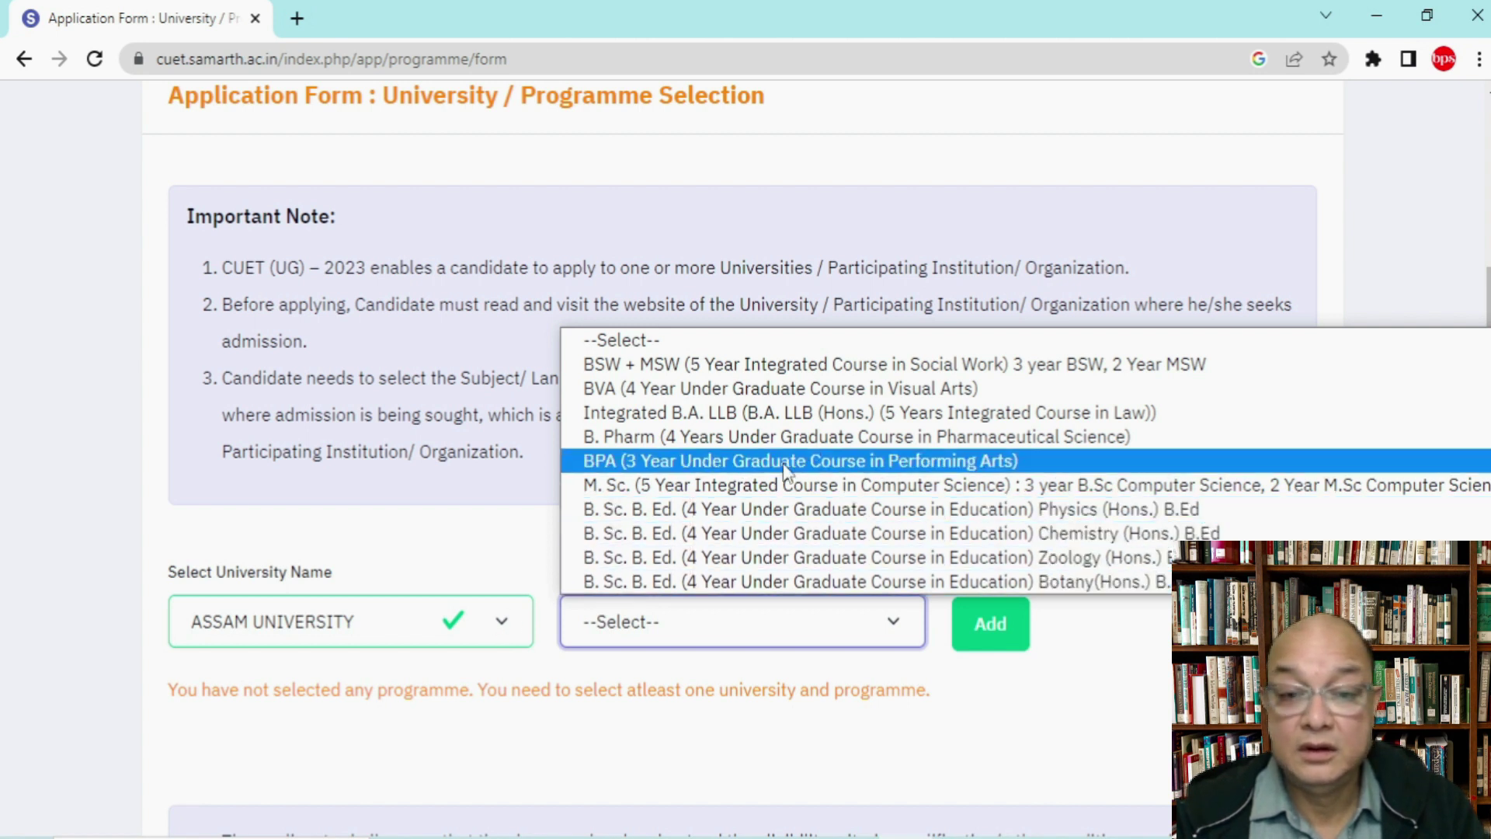
{"action": "left_click", "coordinate": [497, 628]}
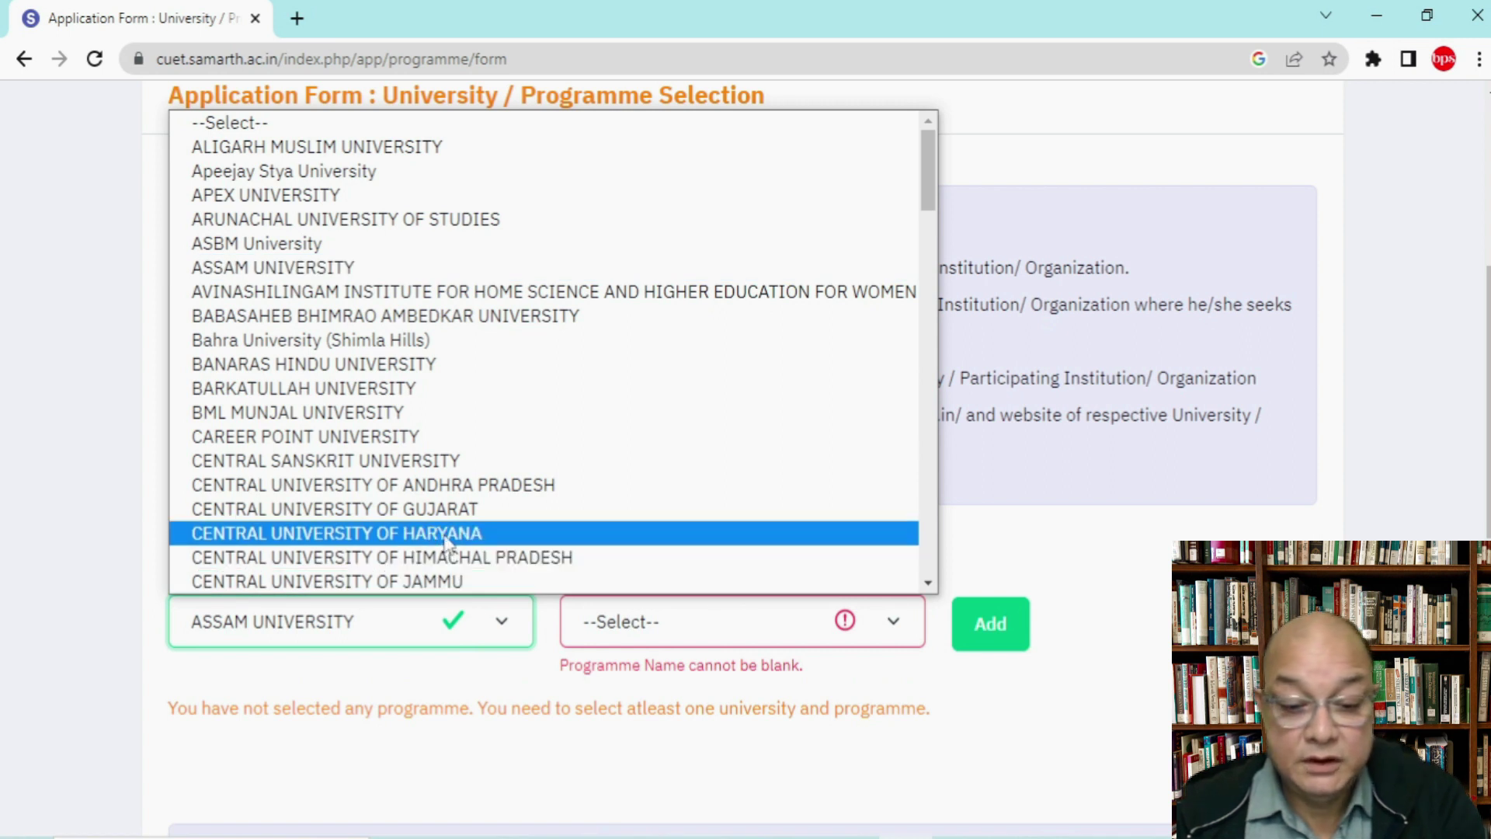
{"action": "key", "text": "u"}
{"action": "scroll", "coordinate": [423, 558], "scroll_direction": "down", "scroll_amount": 3}
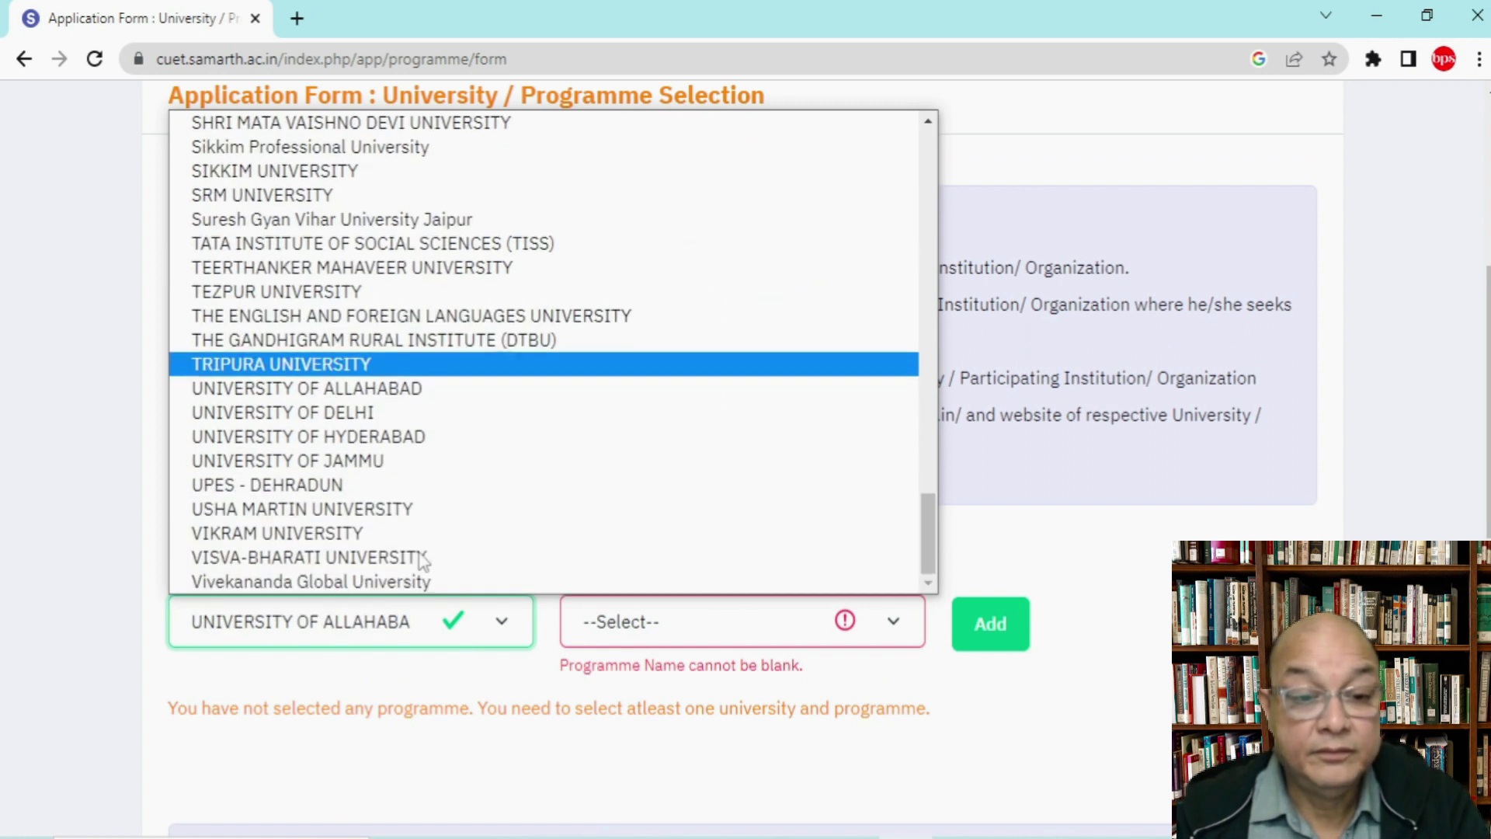
{"action": "left_click", "coordinate": [400, 421]}
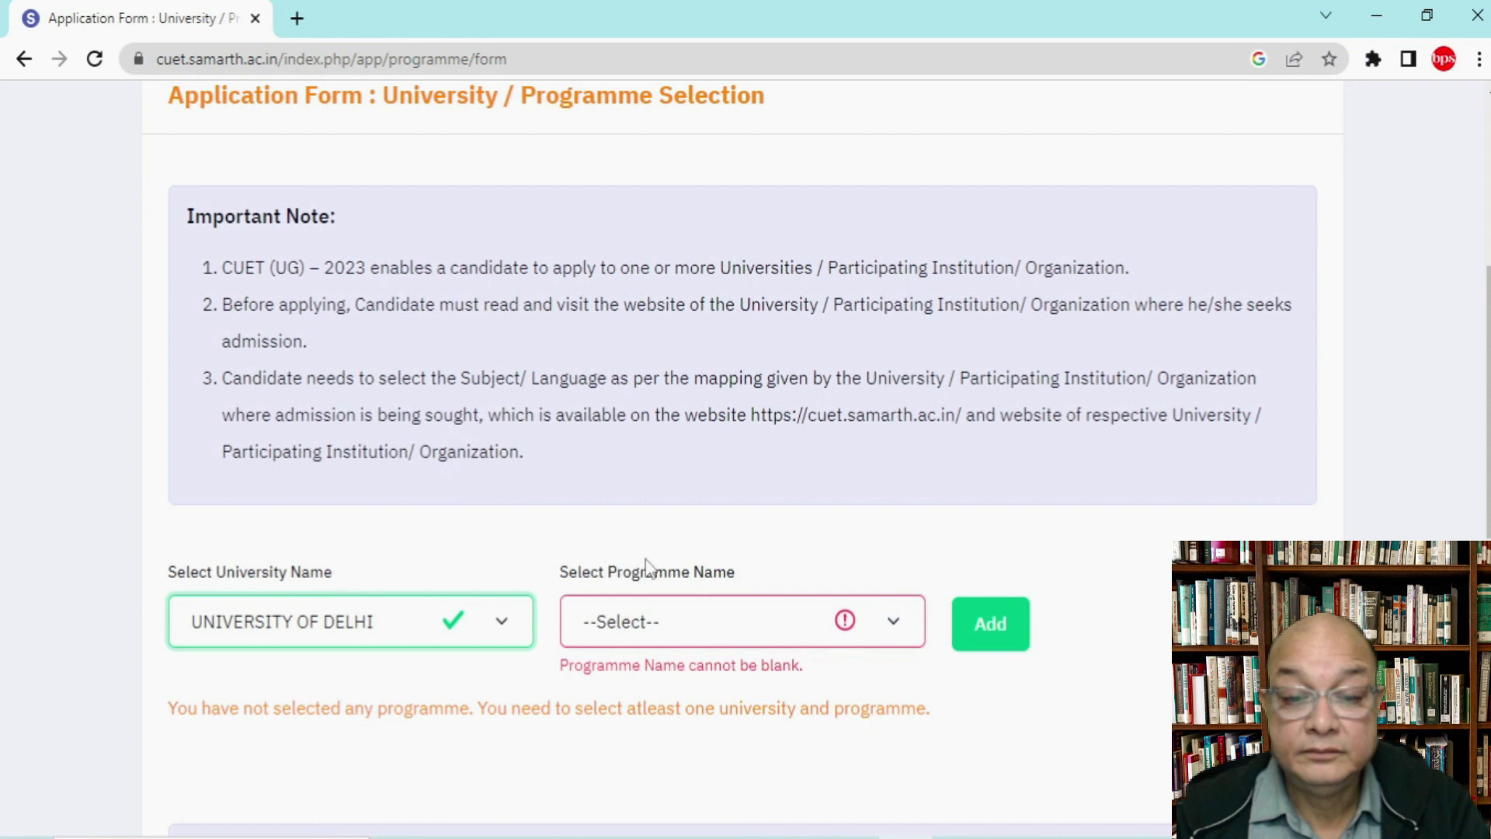
Step: Choose B.A.(Hons.) Sociology from the University of Delhi programme list
{"action": "left_click", "coordinate": [710, 617]}
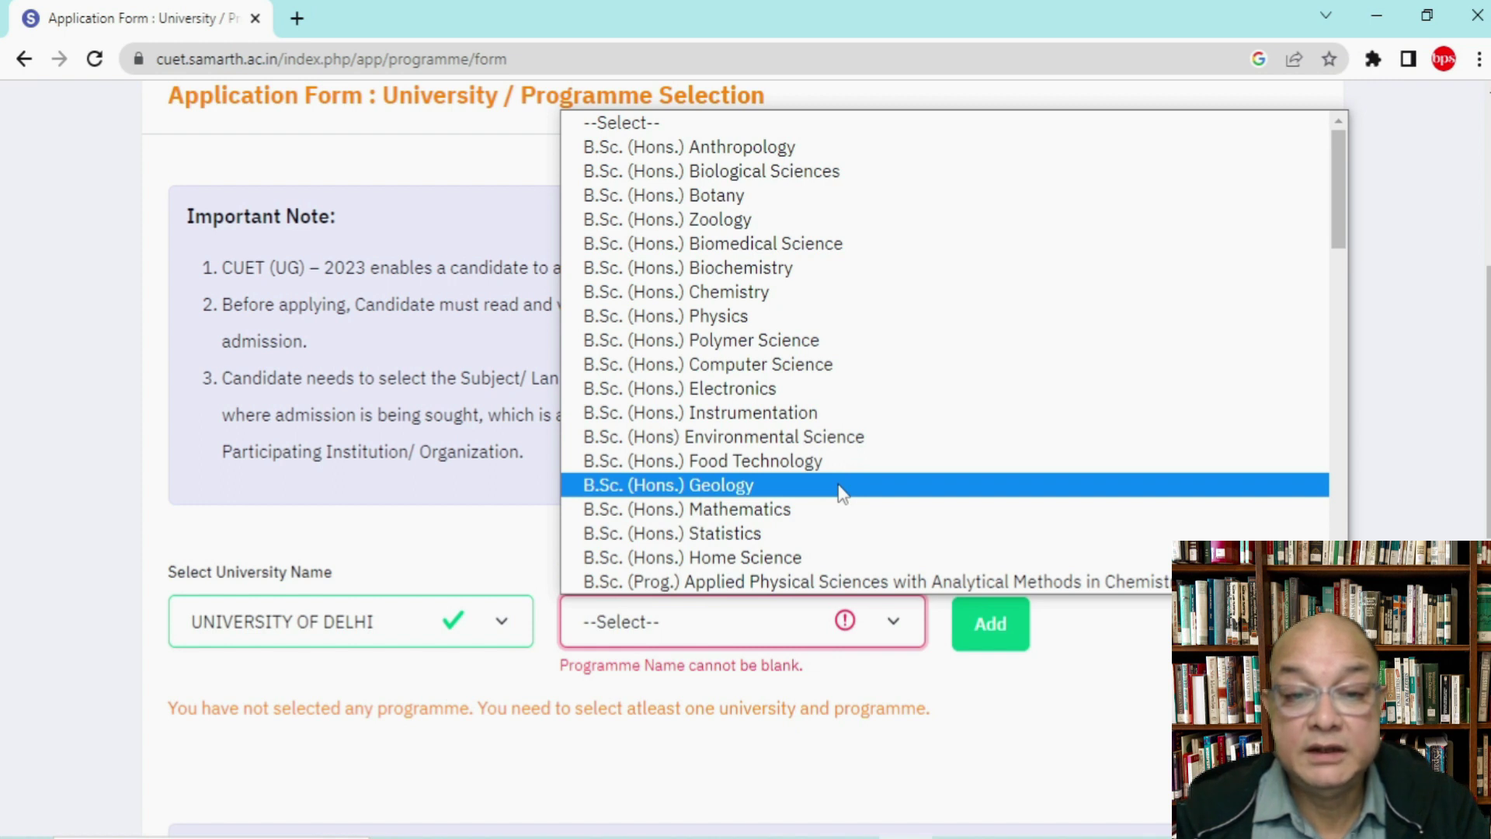
{"action": "scroll", "coordinate": [849, 474], "scroll_direction": "down", "scroll_amount": 5}
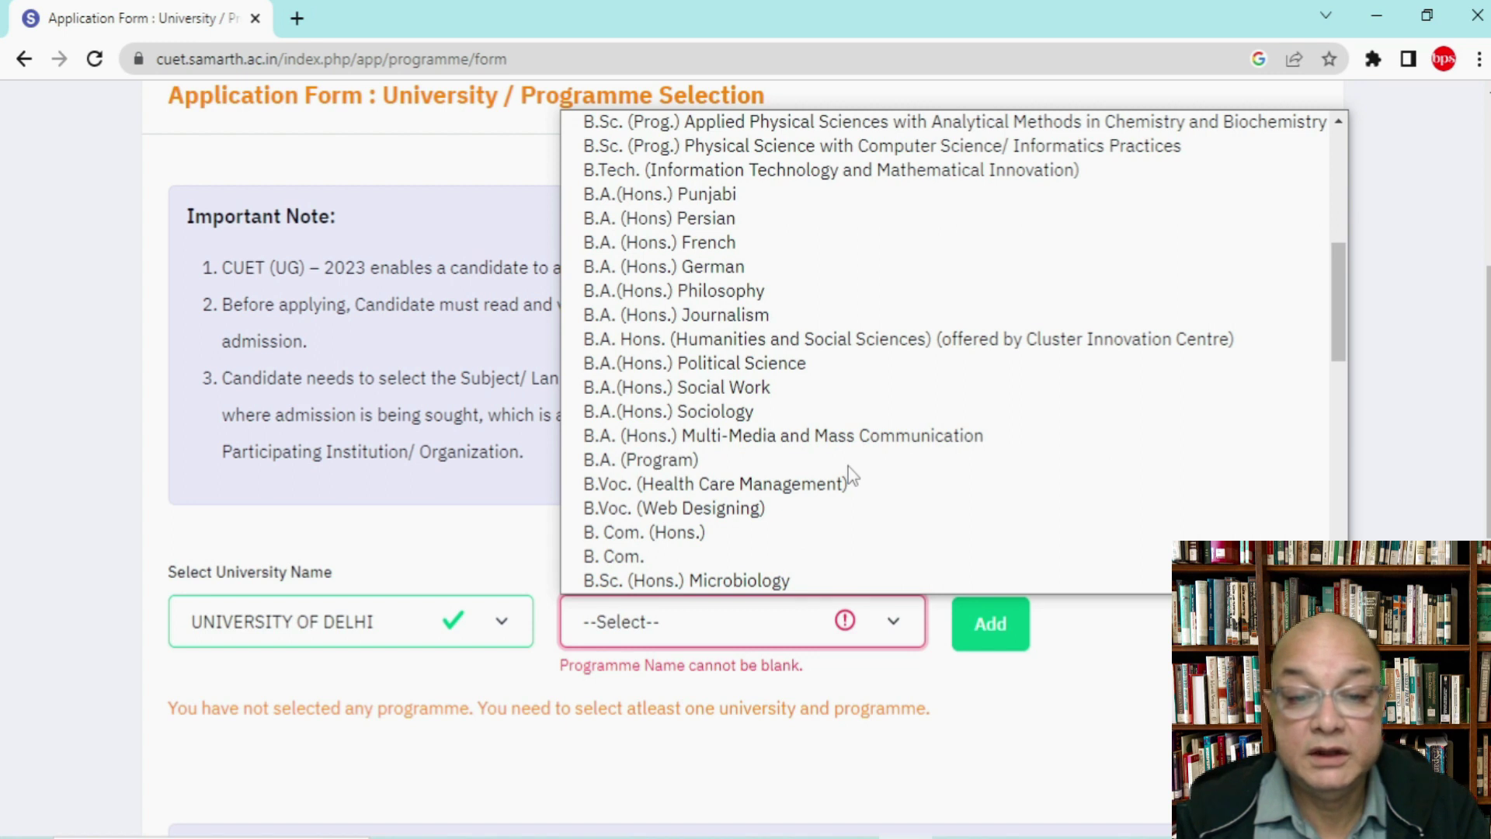
{"action": "scroll", "coordinate": [849, 470], "scroll_direction": "down", "scroll_amount": 3}
{"action": "scroll", "coordinate": [849, 470], "scroll_direction": "up", "scroll_amount": 6}
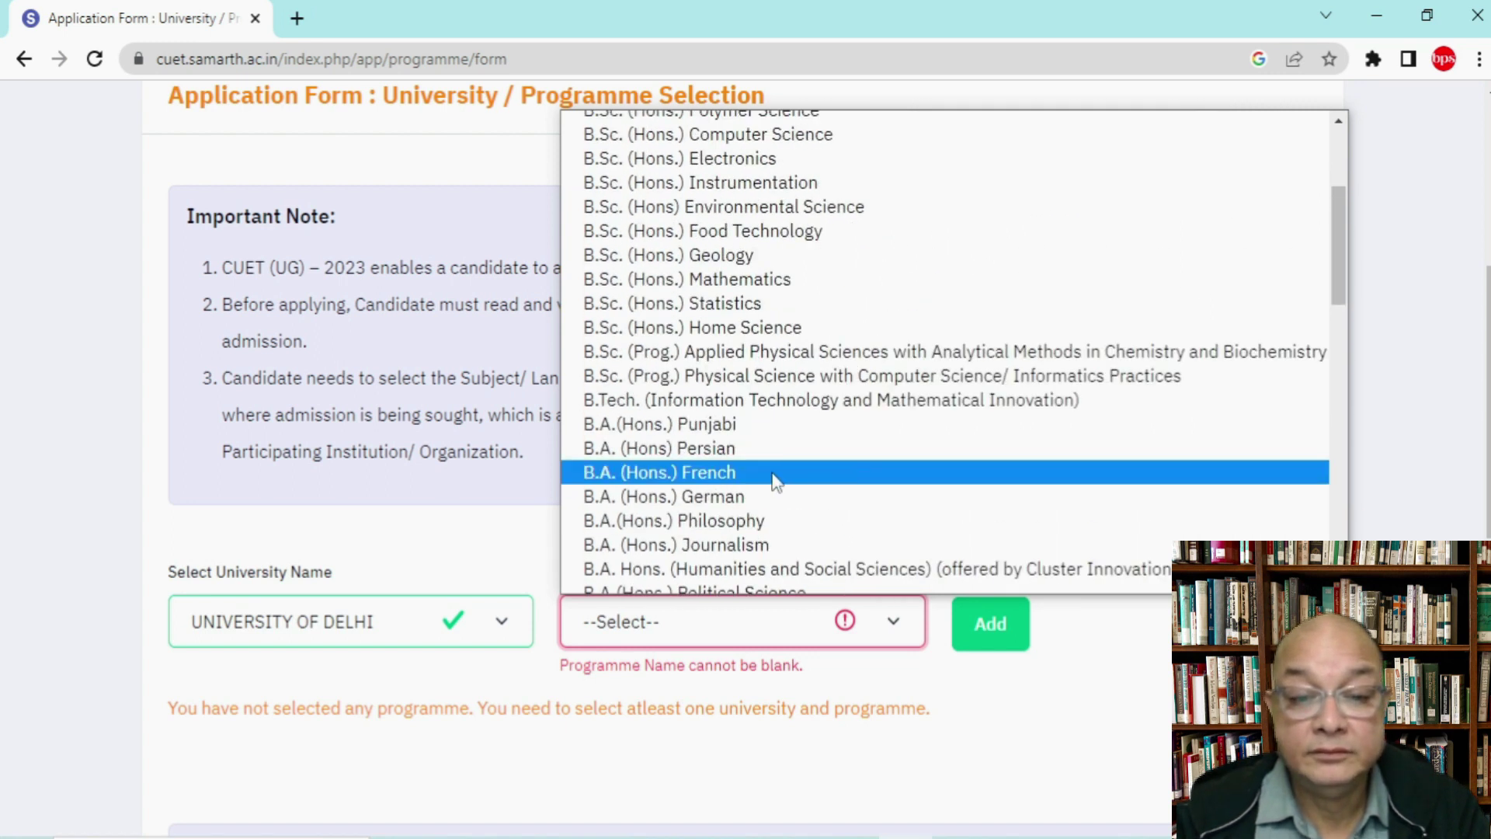
{"action": "scroll", "coordinate": [774, 479], "scroll_direction": "down", "scroll_amount": 3}
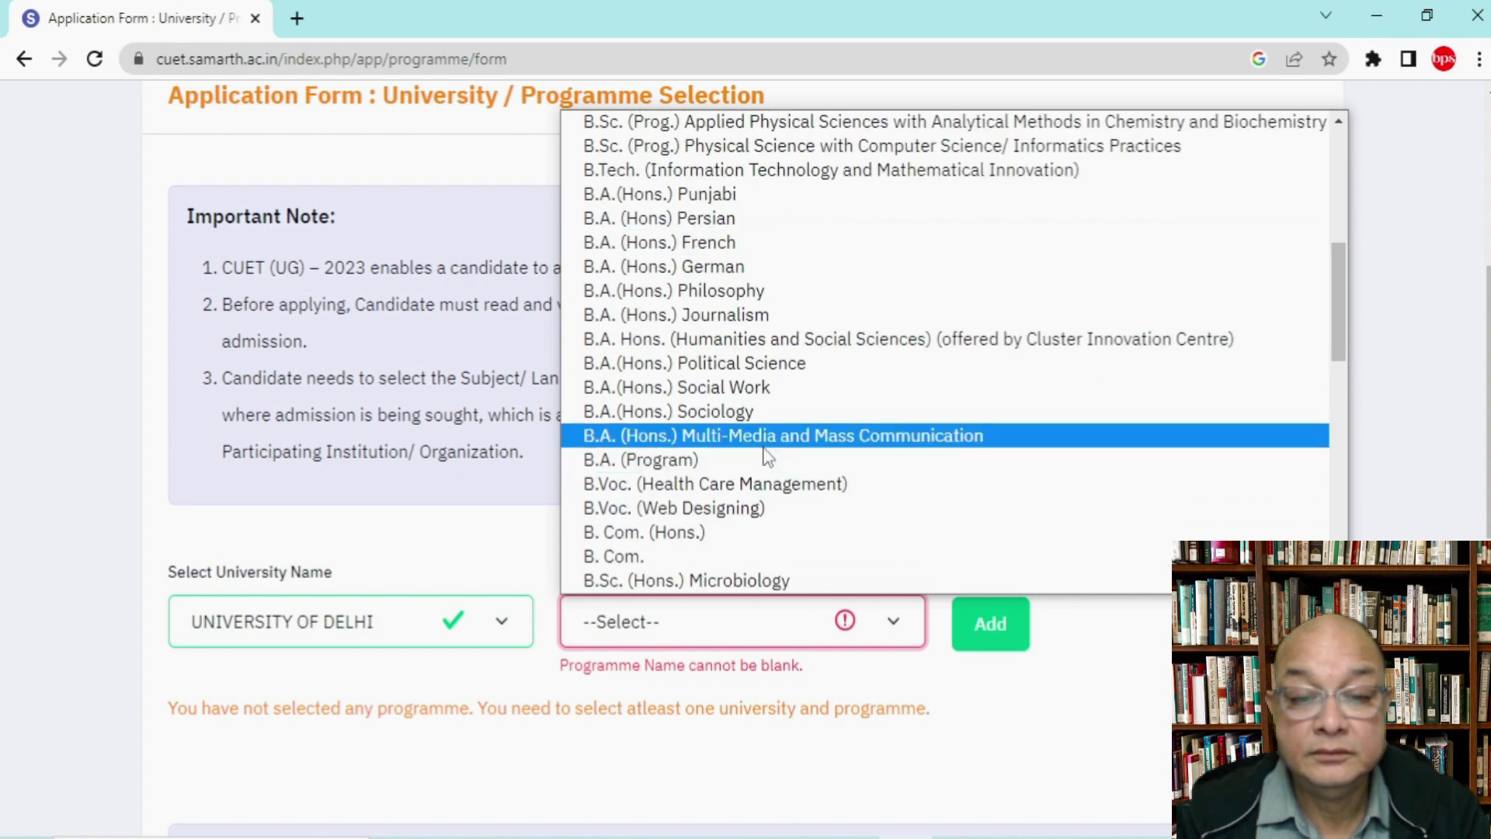
{"action": "left_click", "coordinate": [751, 412]}
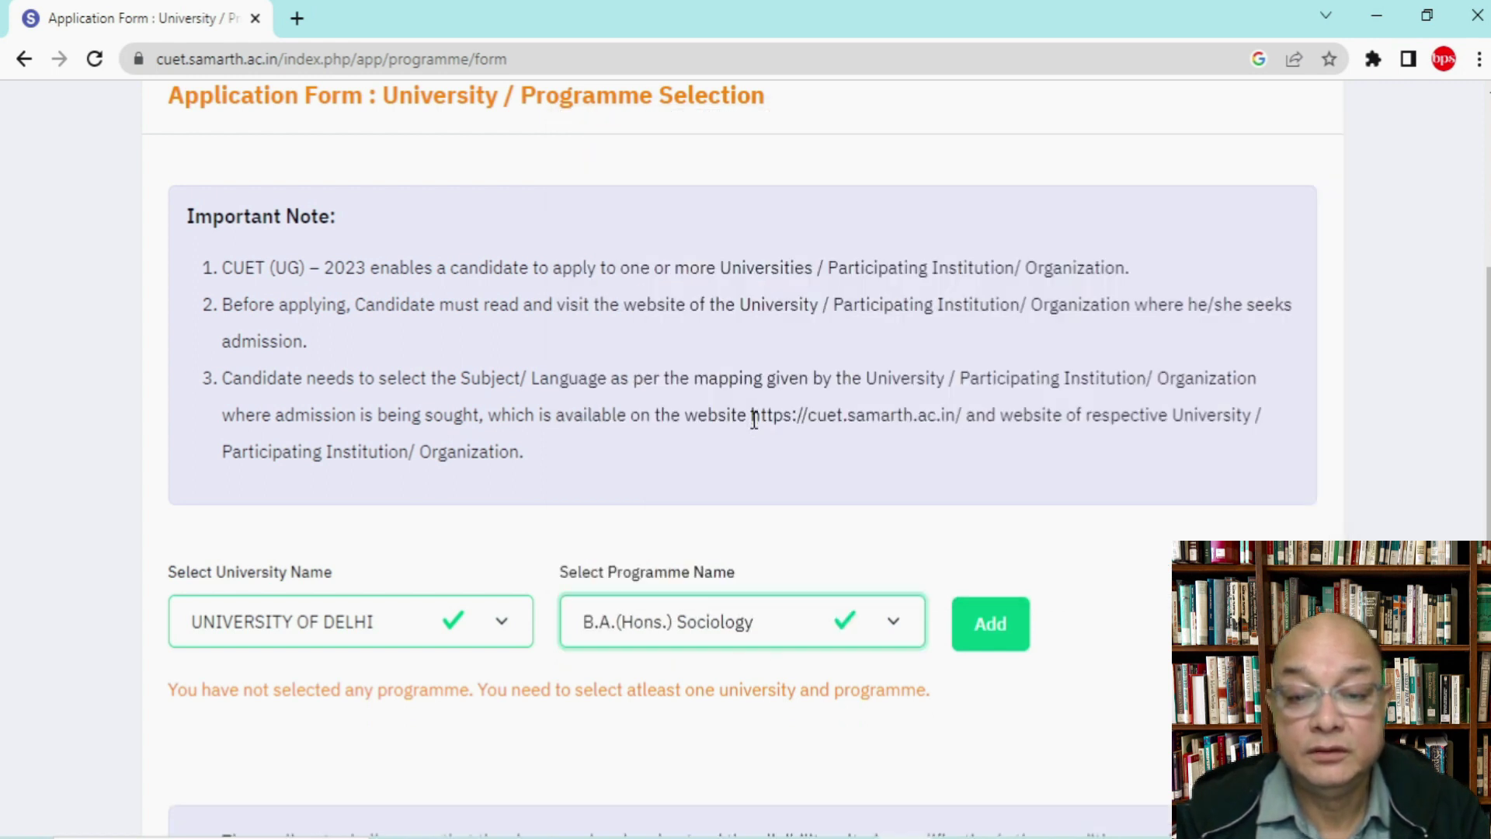